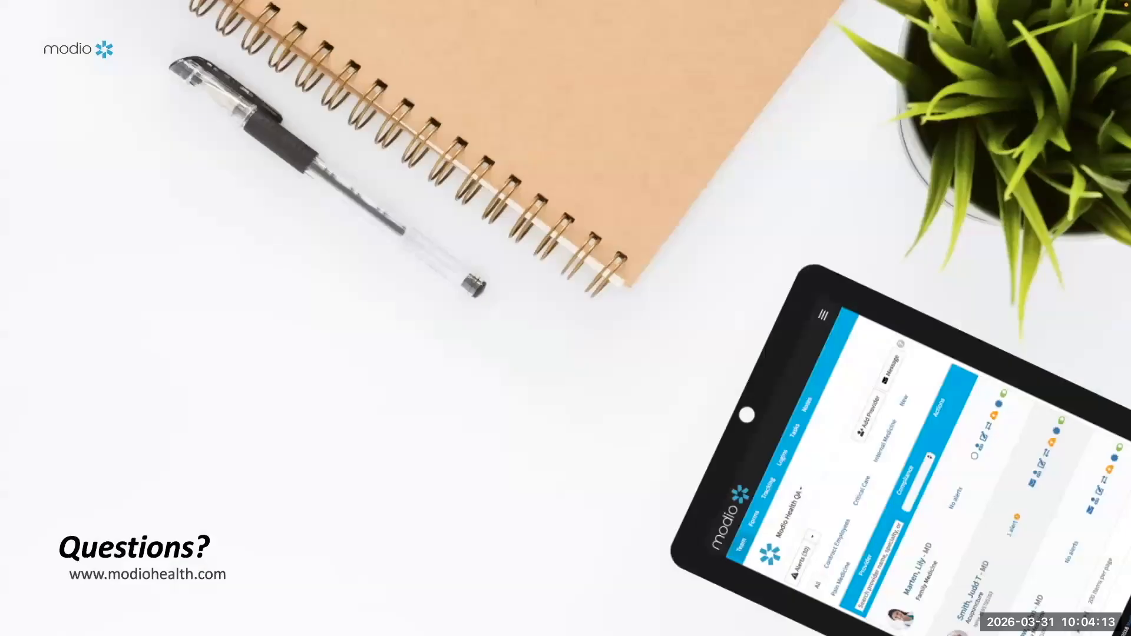
Exit the full-screen slideshow from the closing Questions slide
key("Escape")
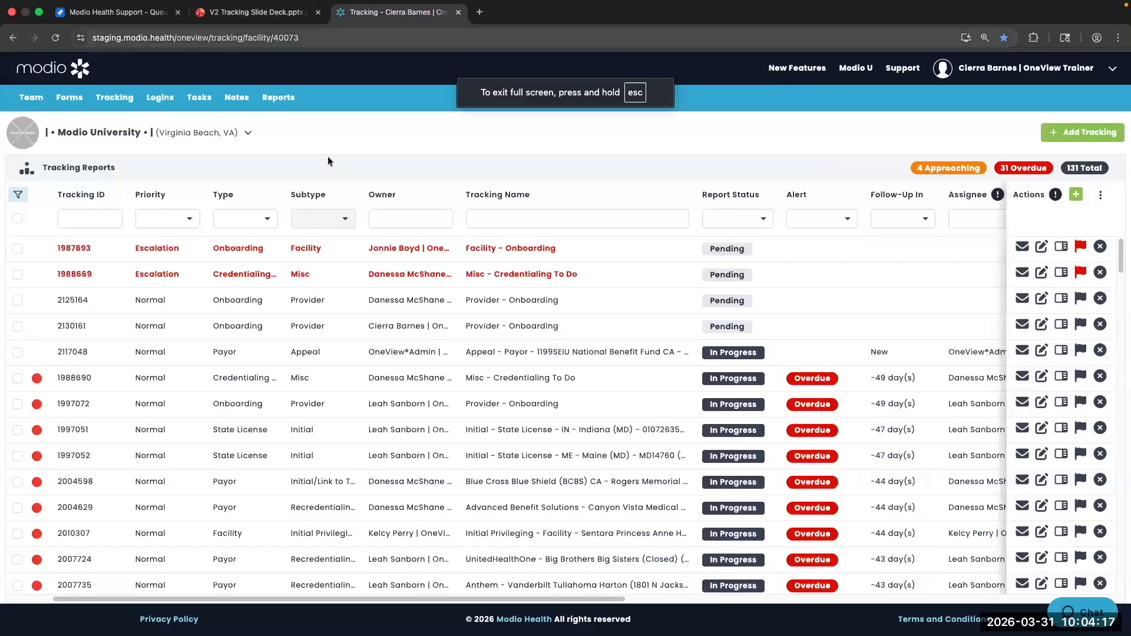
Switch to the Tracking tab and drag the Tracking Name column ahead of Owner
left_click(376, 14)
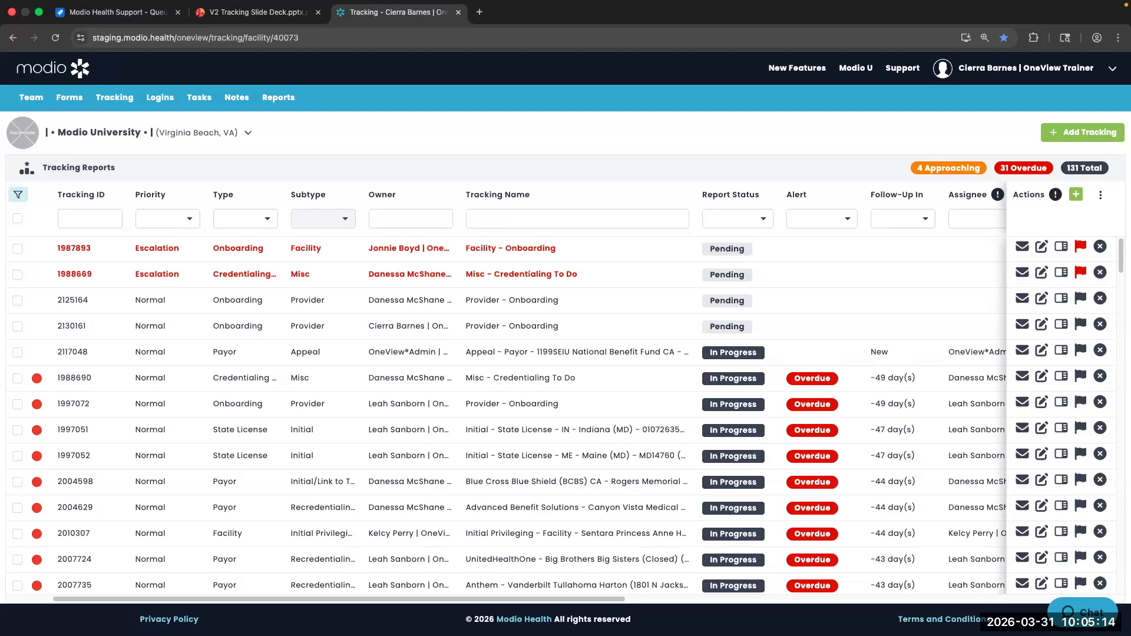
mouse_move(497, 195)
left_mouse_down()
mouse_move(408, 193)
mouse_move(547, 214)
mouse_move(420, 210)
mouse_move(539, 210)
mouse_move(449, 204)
mouse_move(578, 193)
mouse_move(480, 199)
left_mouse_up()
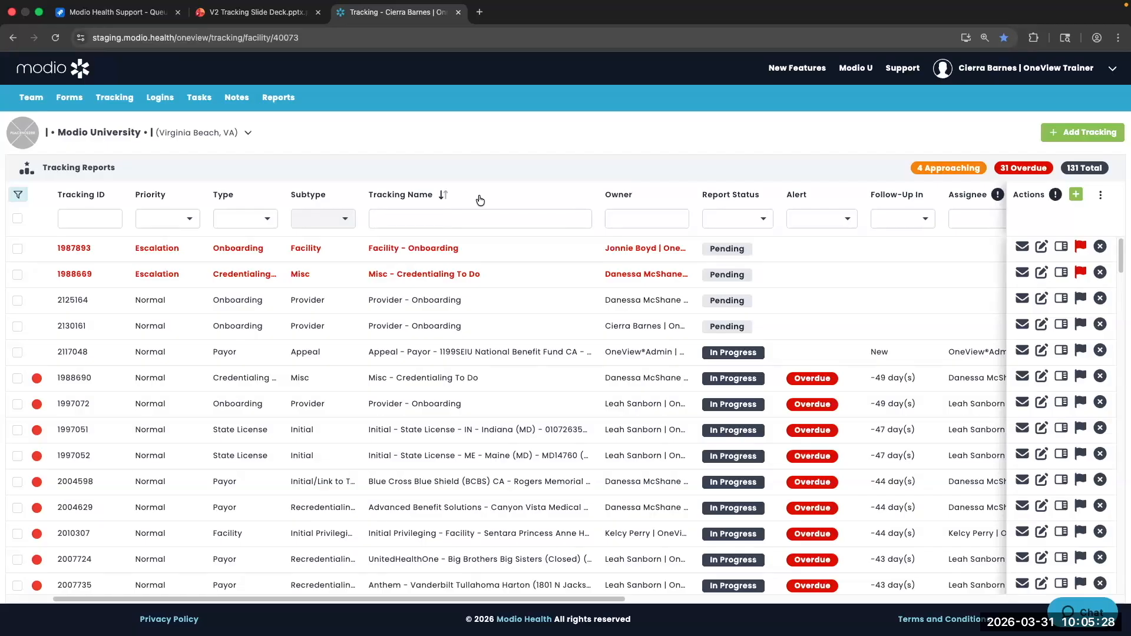
left_click_drag(480, 200, 537, 203)
left_click(251, 215)
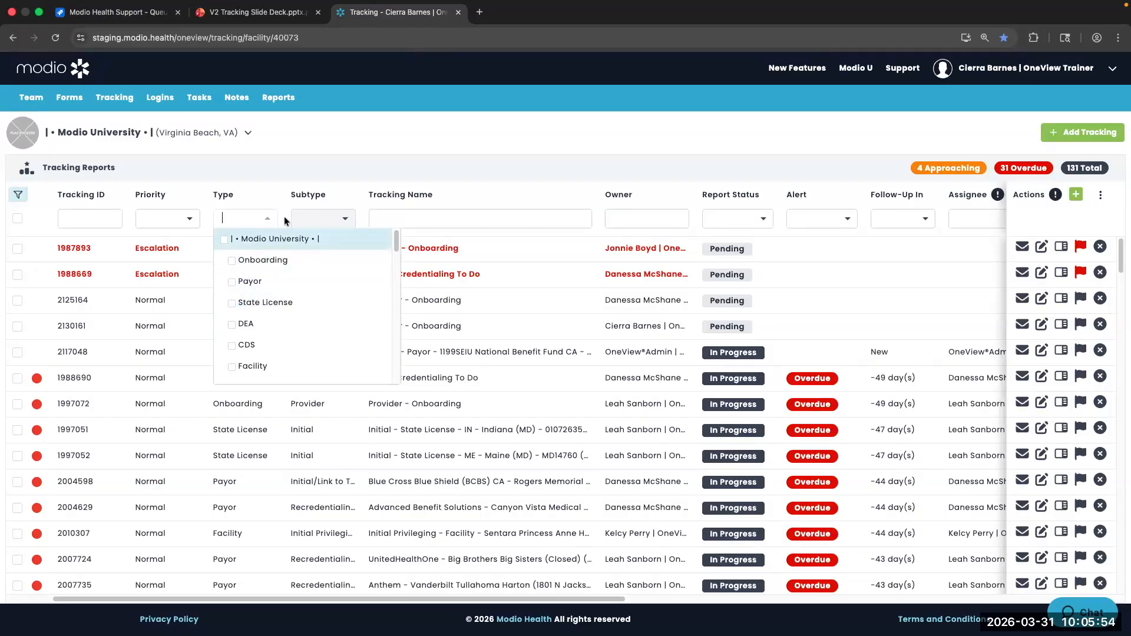
left_click(177, 219)
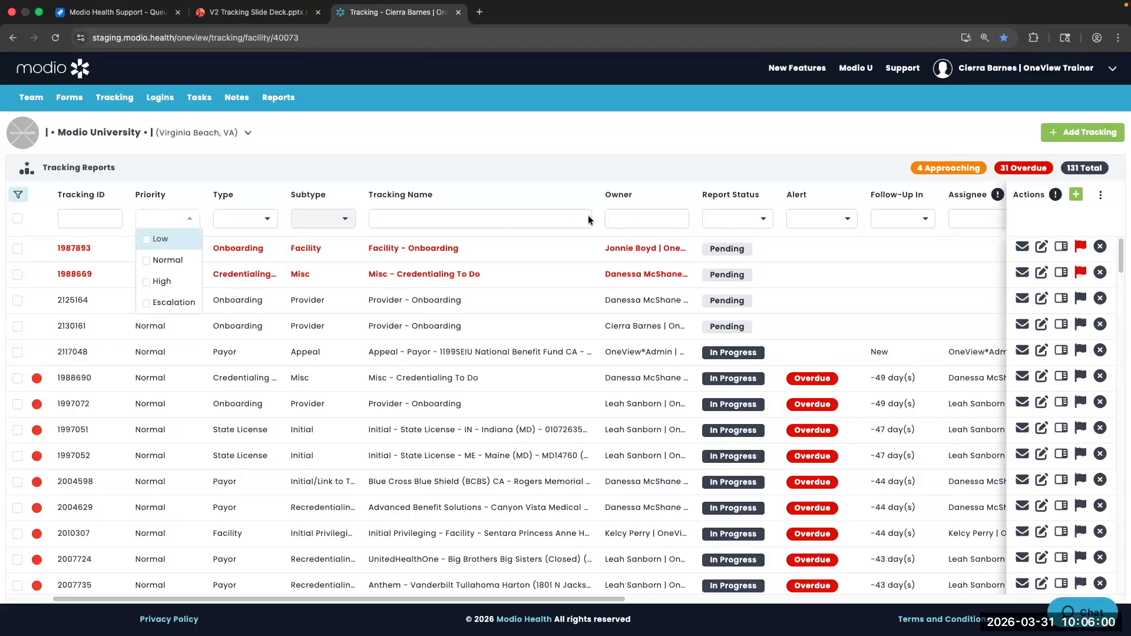
left_click(540, 227)
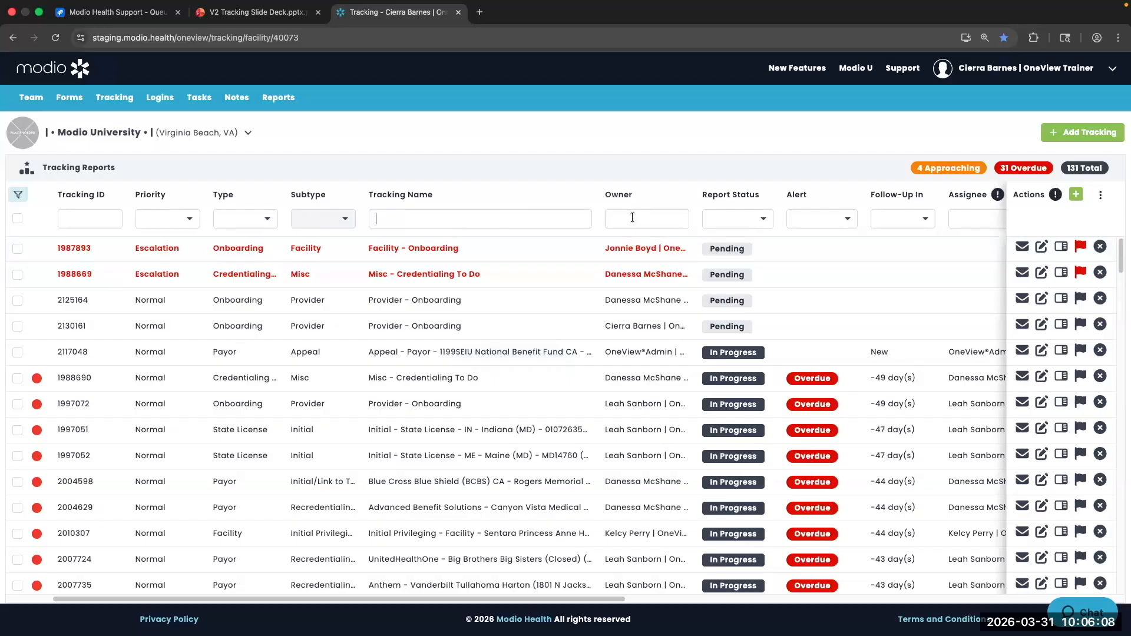
scroll(633, 217, "right", 5)
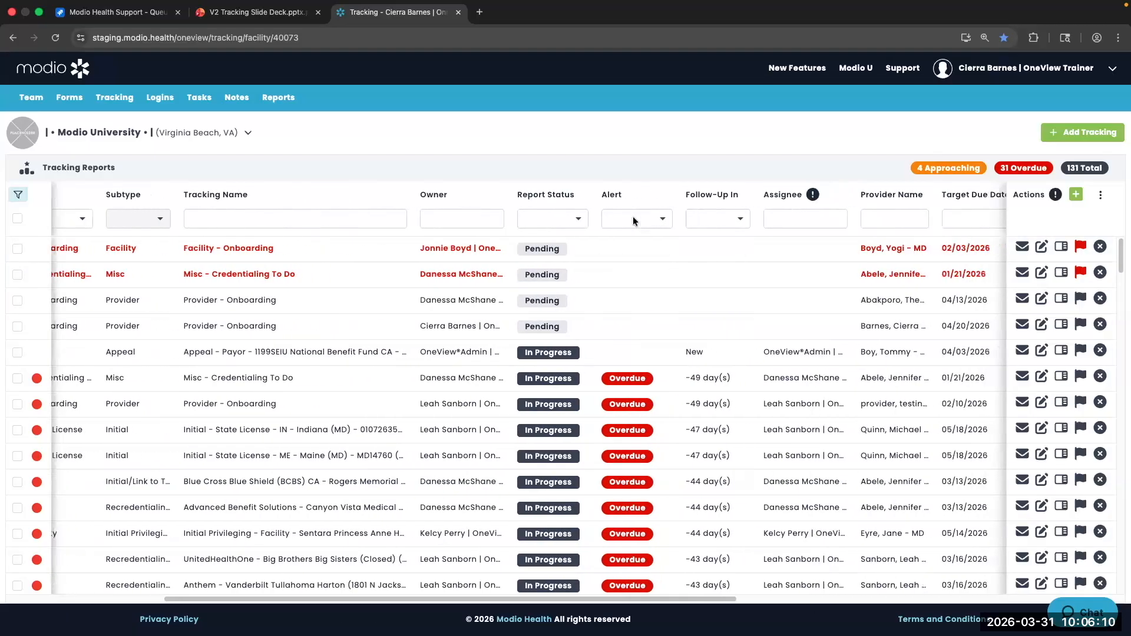
scroll(633, 217, "right", 3)
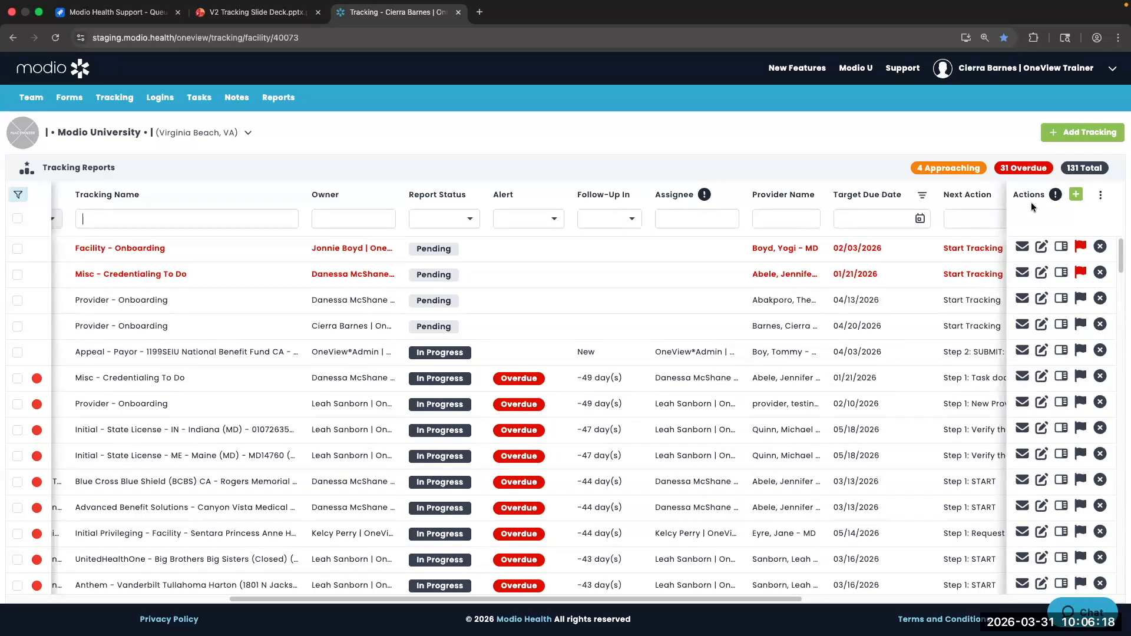
Open the Actions ⋮ grid options and review status, provider, priority, sharing, alert and export settings
left_click(1100, 200)
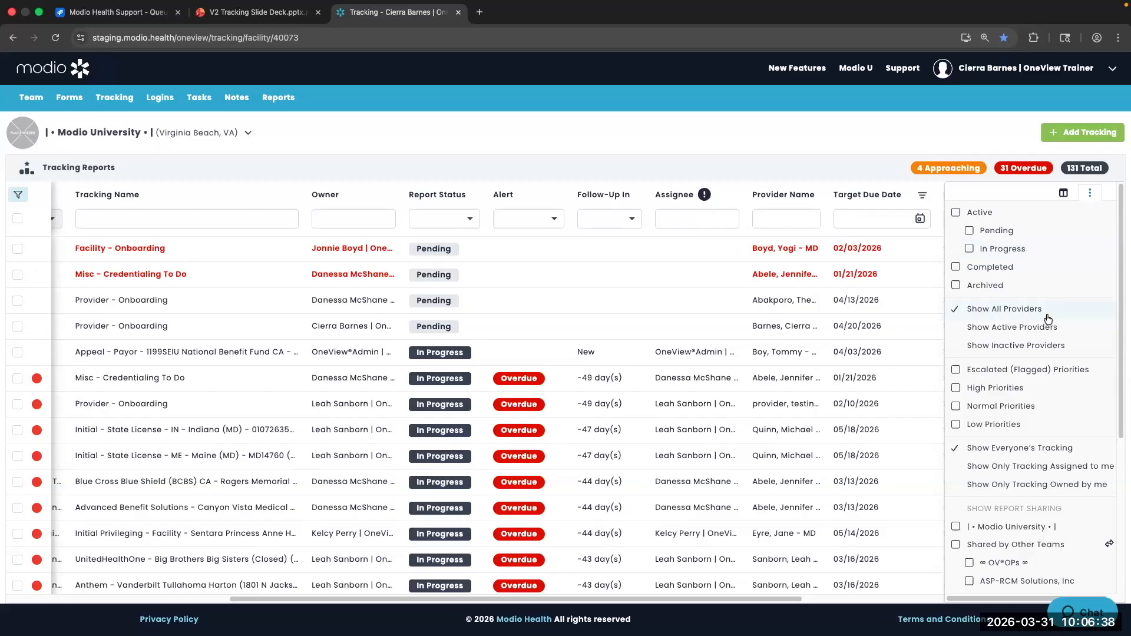
scroll(1043, 316, "down", 2)
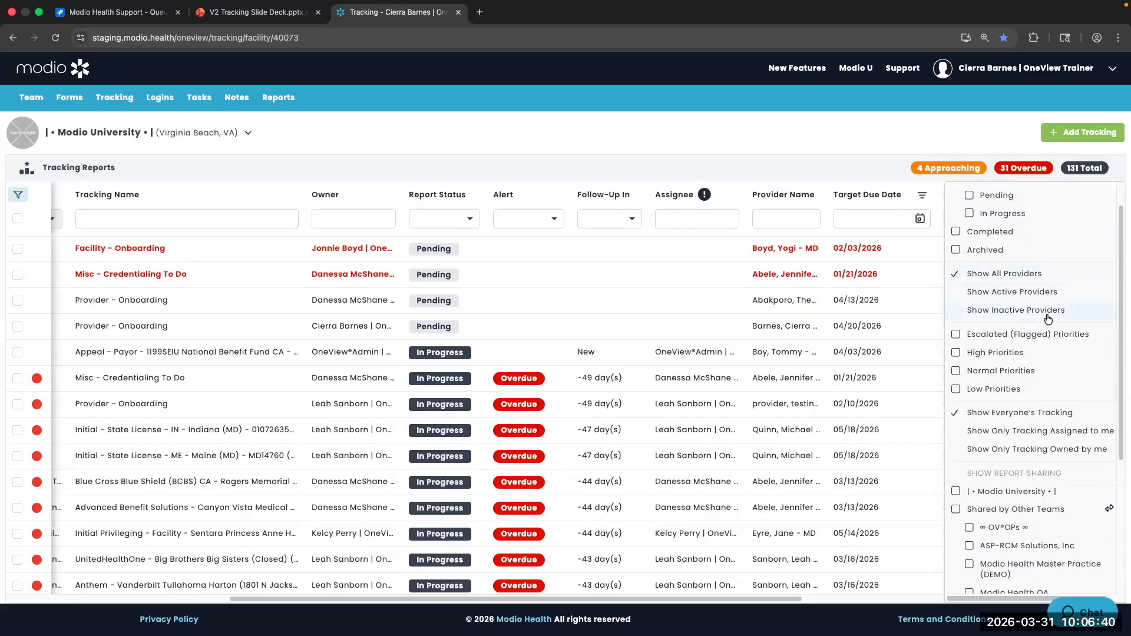
scroll(1048, 319, "down", 2)
scroll(1048, 319, "down", 2)
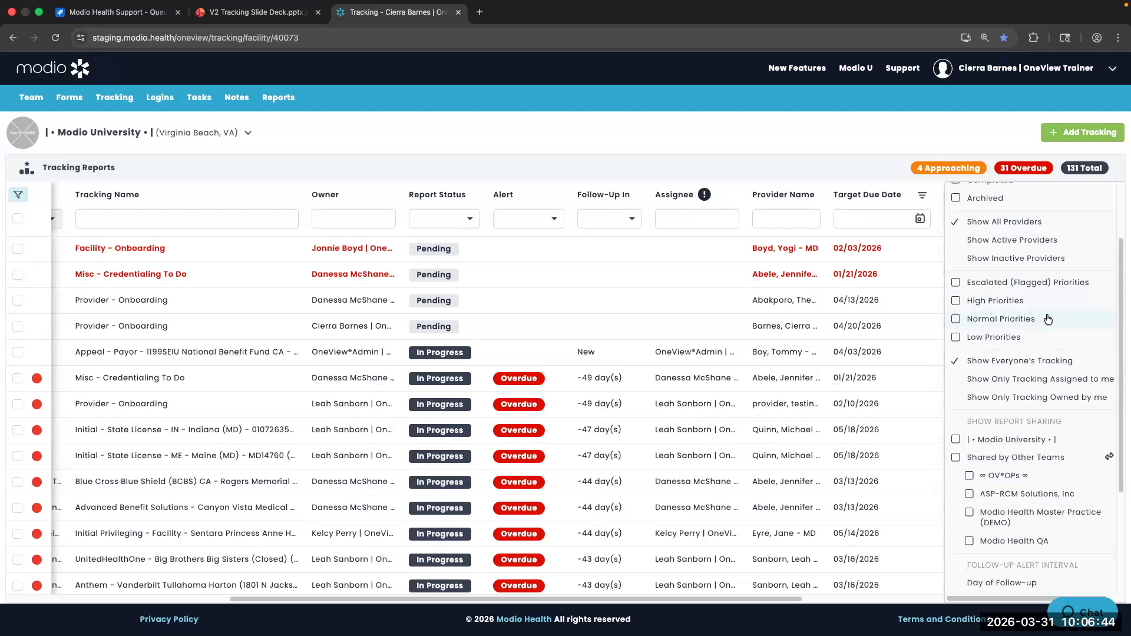
scroll(1048, 318, "down", 1)
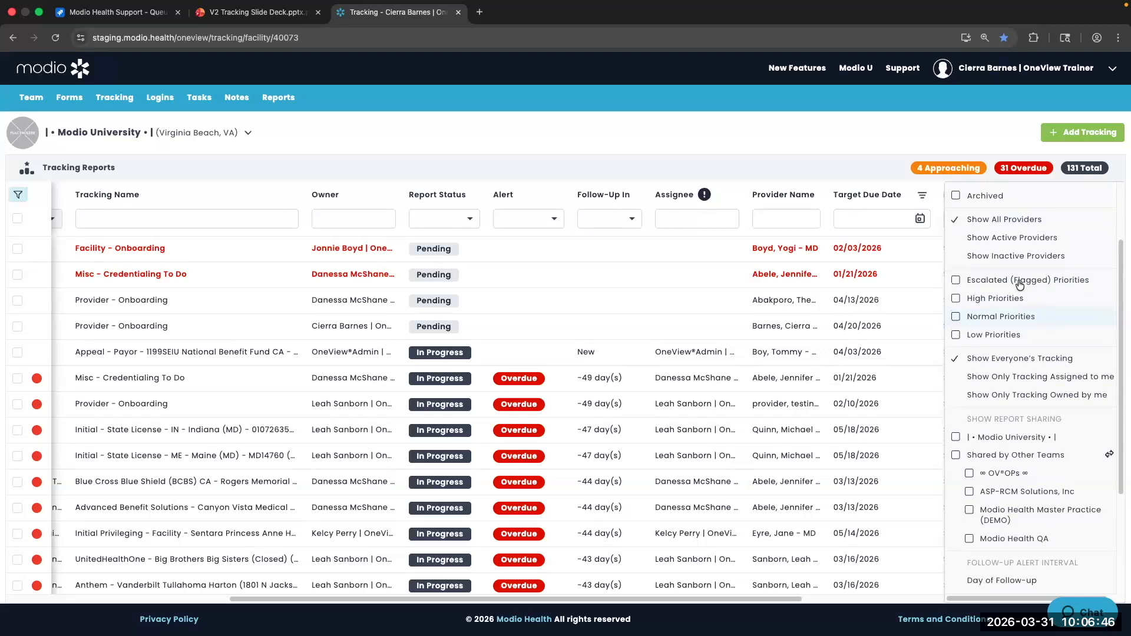
scroll(1049, 296, "down", 3)
scroll(1050, 296, "down", 1)
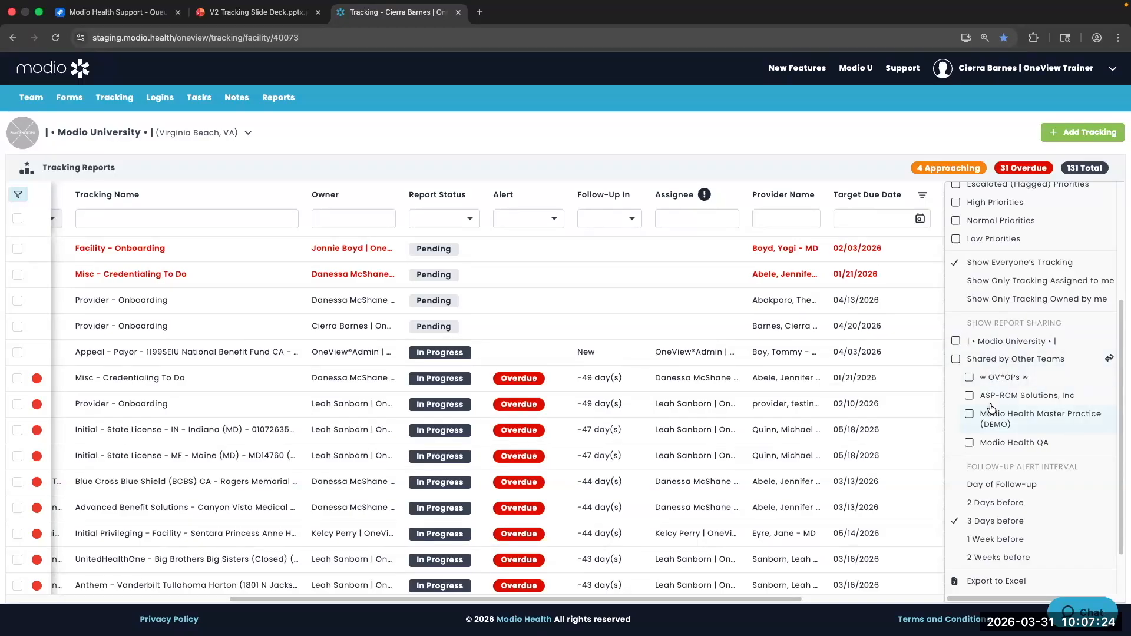
scroll(991, 408, "down", 2)
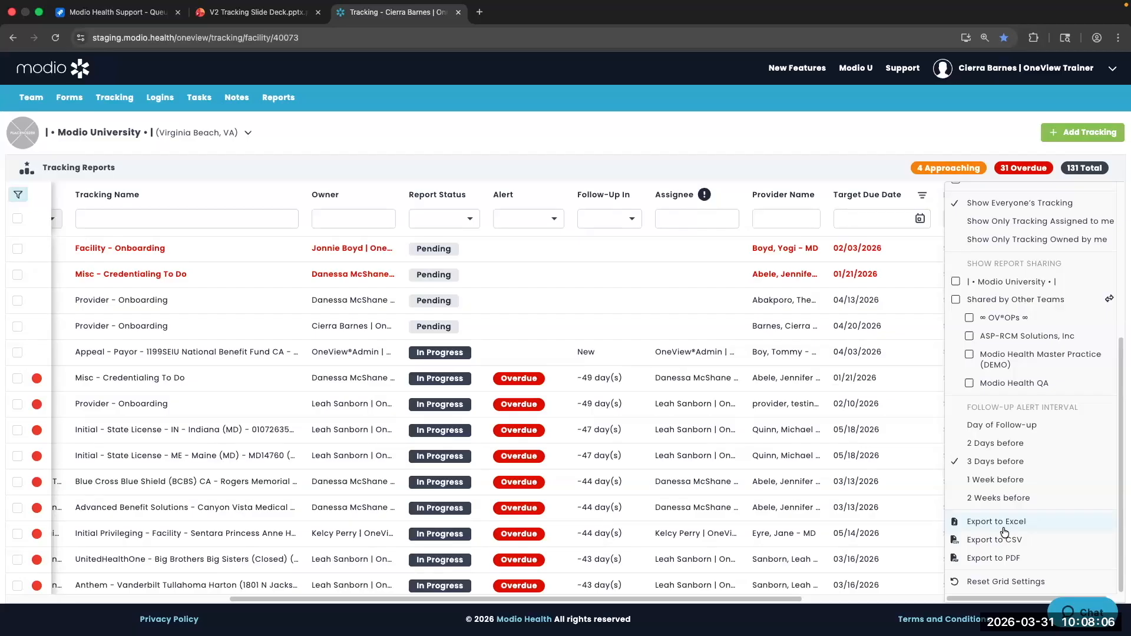
scroll(1107, 266, "up", 5)
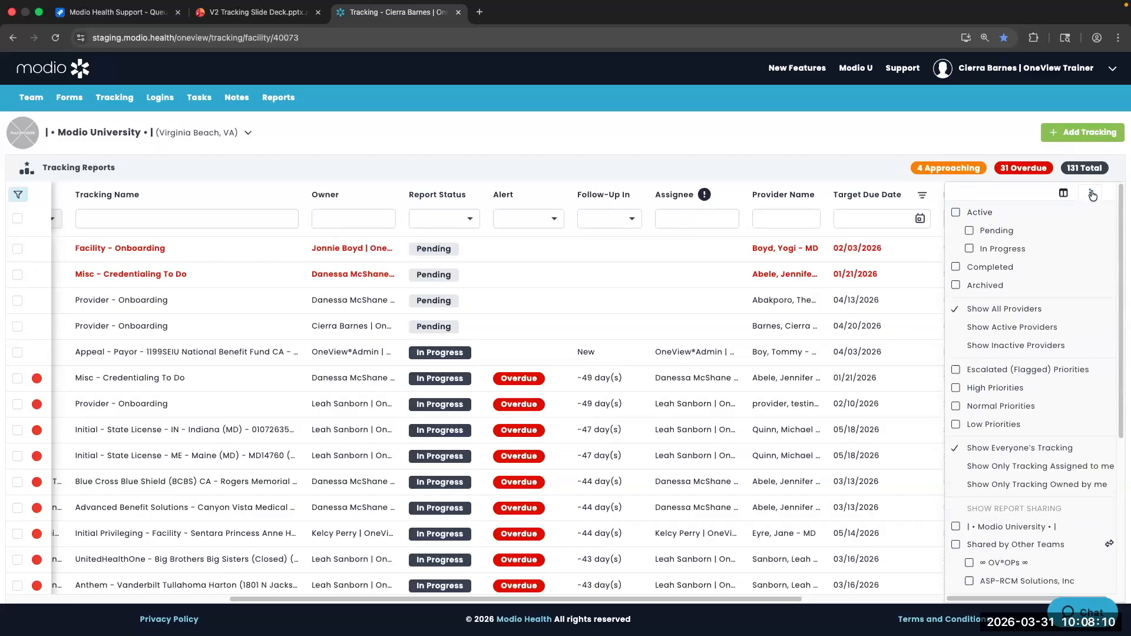
Turn on the Follow-Up Date, Created By and Created Date columns, then close the options panel
left_click(1065, 196)
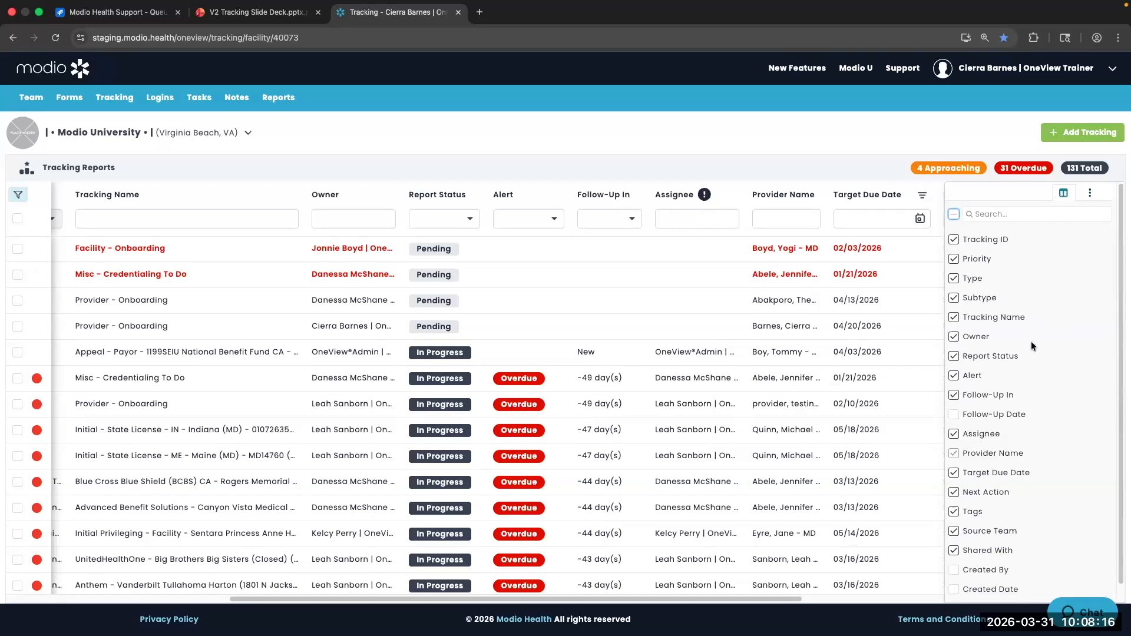
scroll(1031, 343, "down", 1)
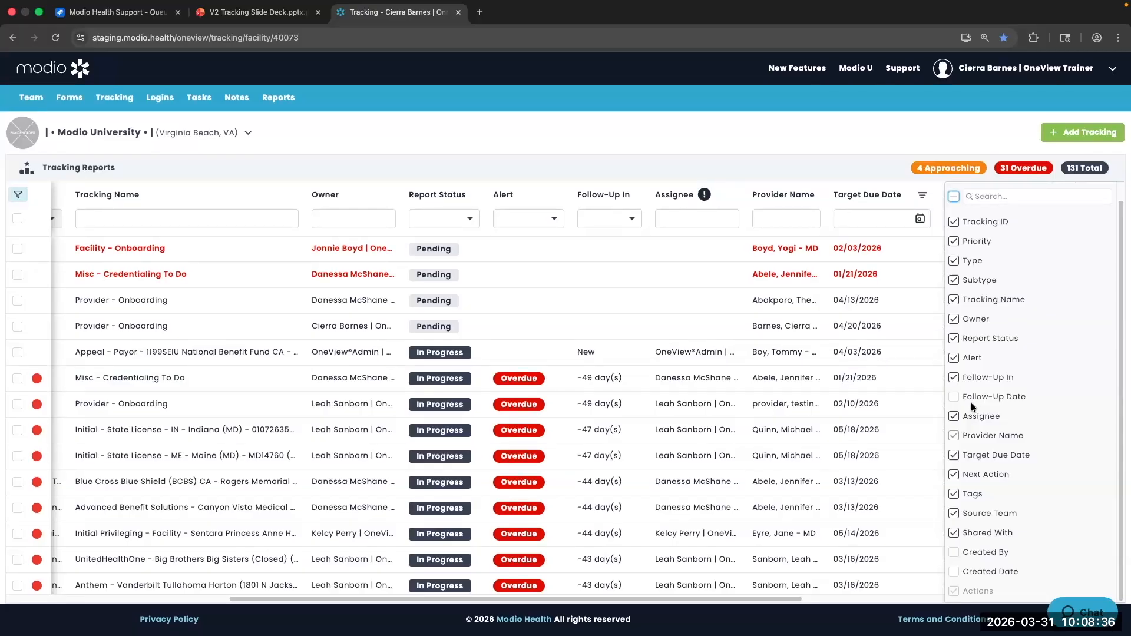
left_click(954, 397)
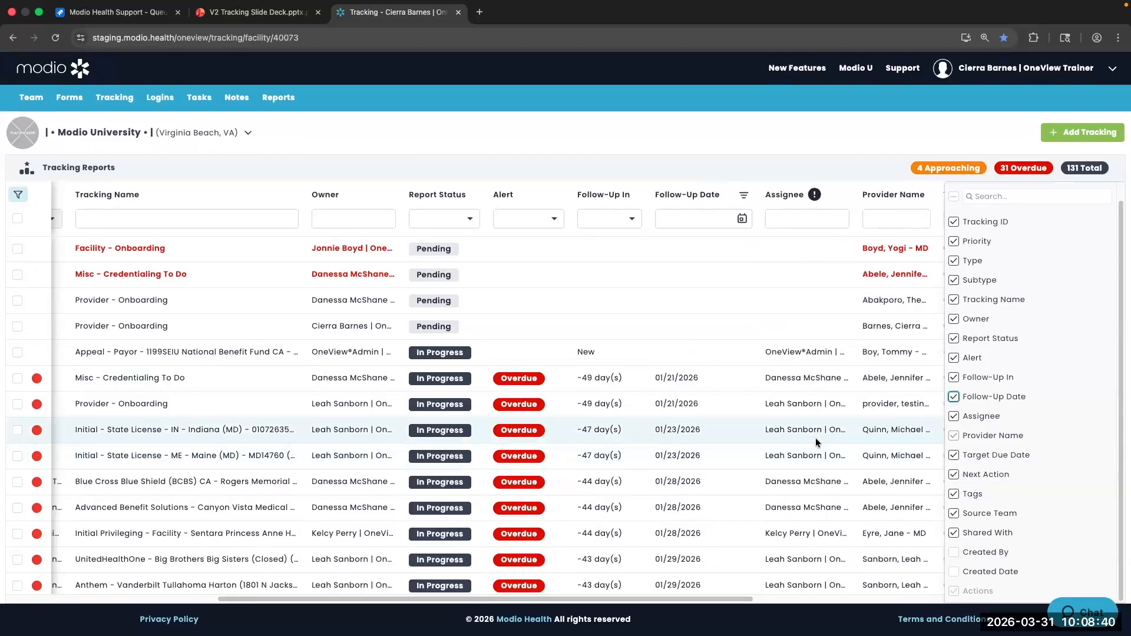
scroll(815, 437, "right", 5)
scroll(816, 437, "right", 3)
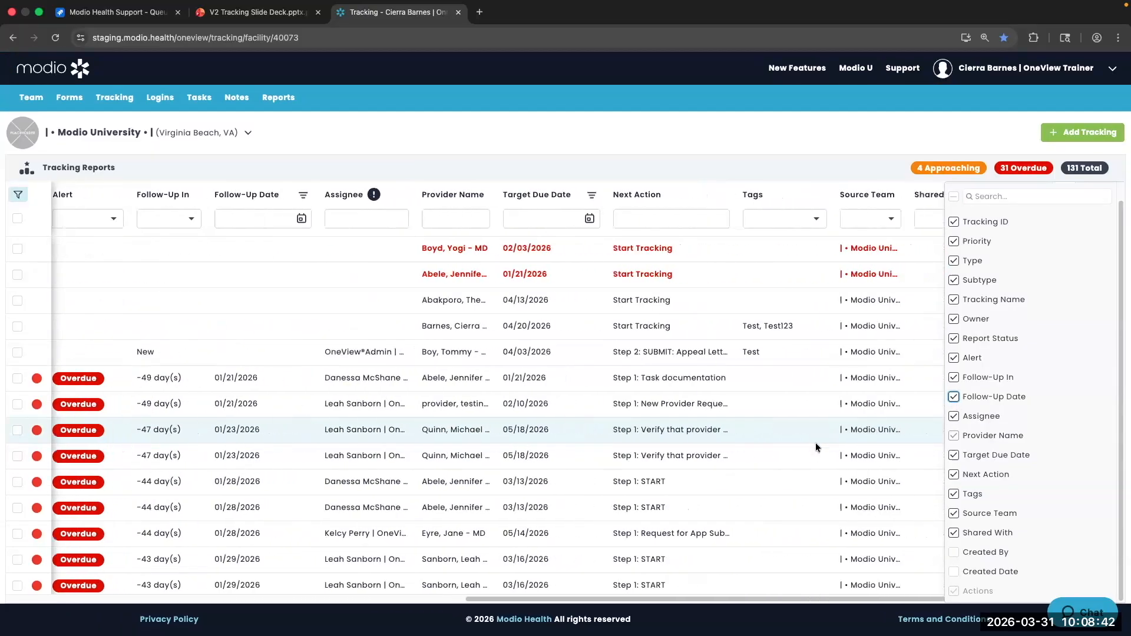
left_click(953, 554)
left_click(954, 571)
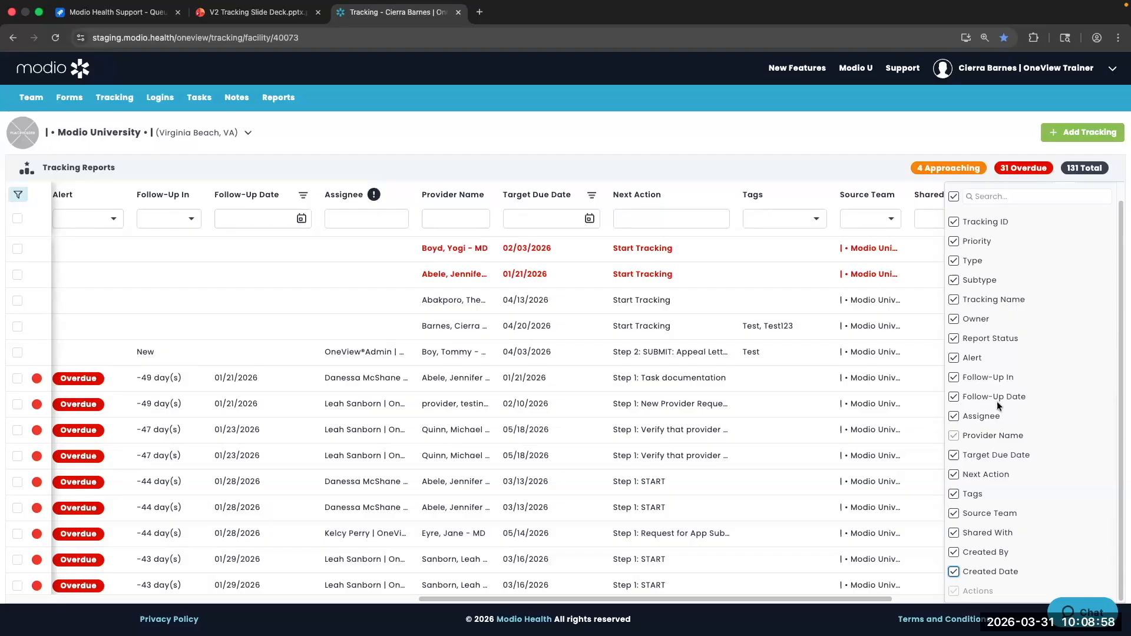
scroll(1040, 342, "up", 1)
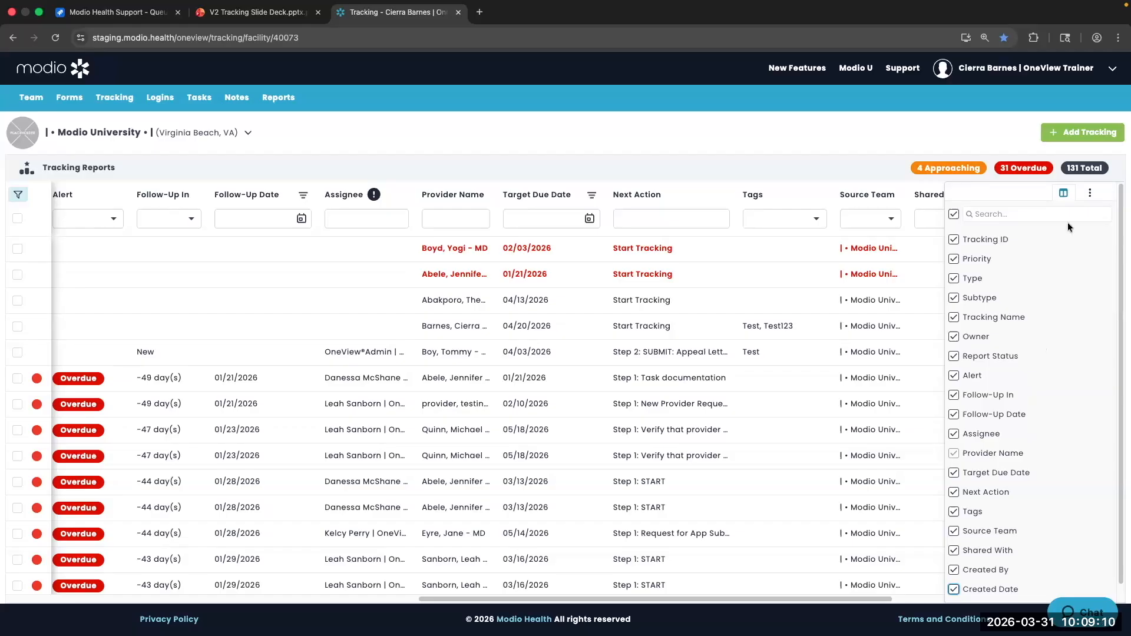
left_click(1090, 193)
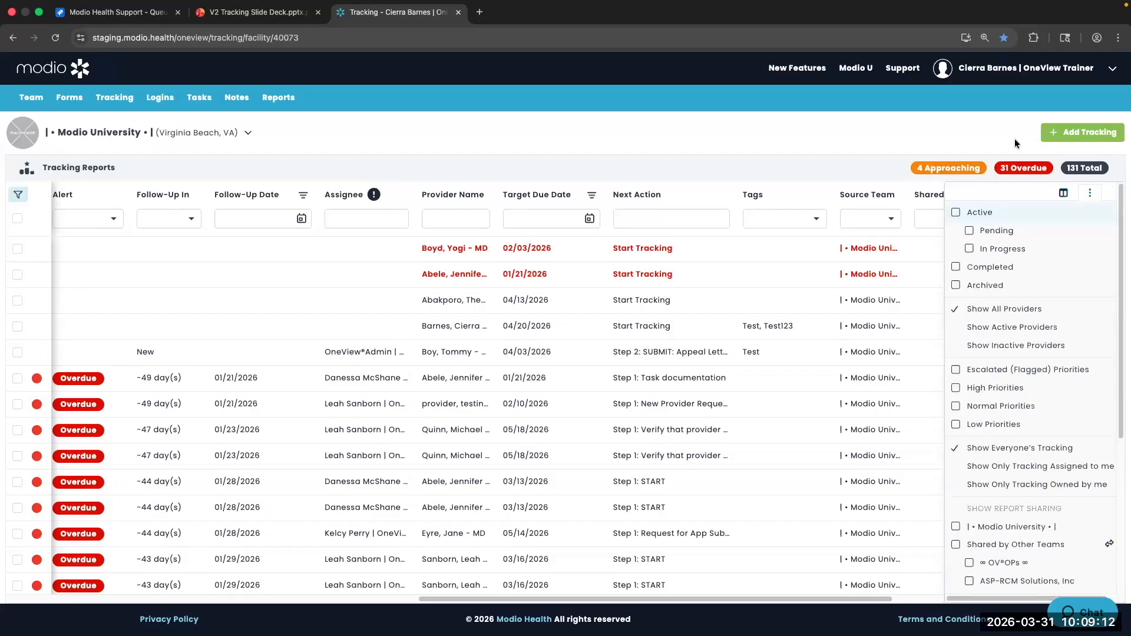
left_click(1014, 139)
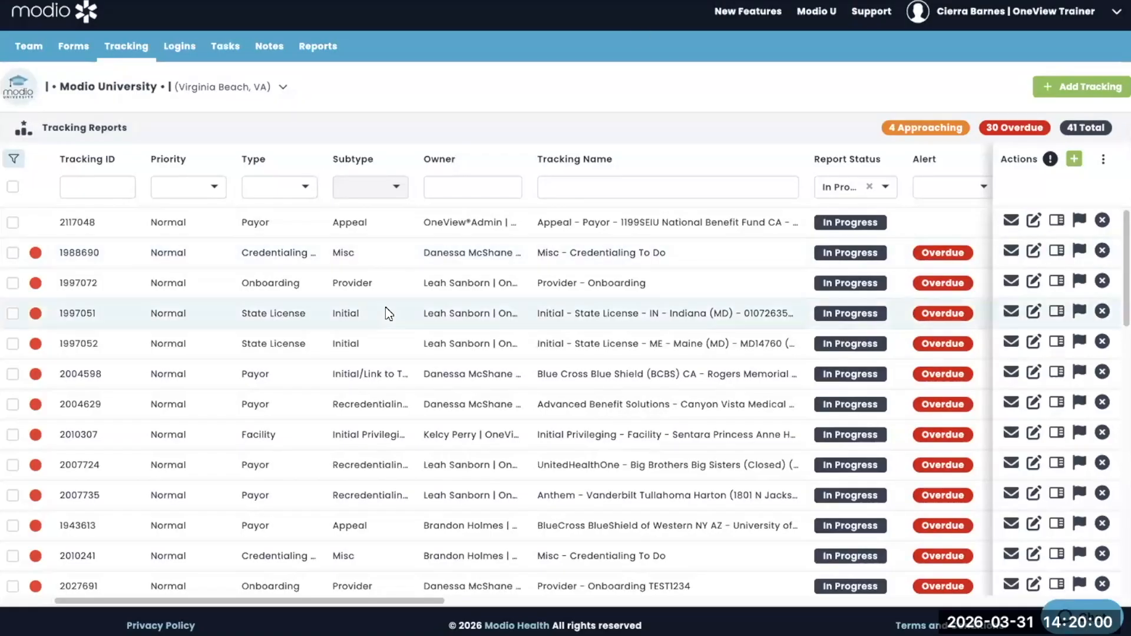
Reassign the Indiana state license tracking report to another trainer
scroll(386, 309, "right", 2)
scroll(387, 311, "right", 10)
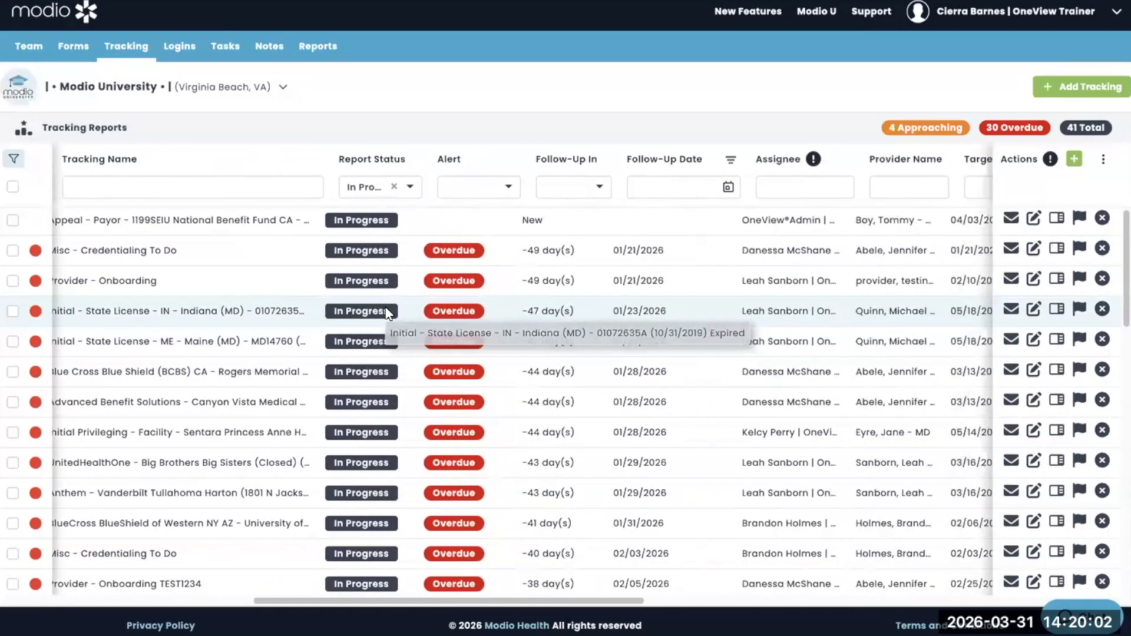
scroll(387, 312, "right", 2)
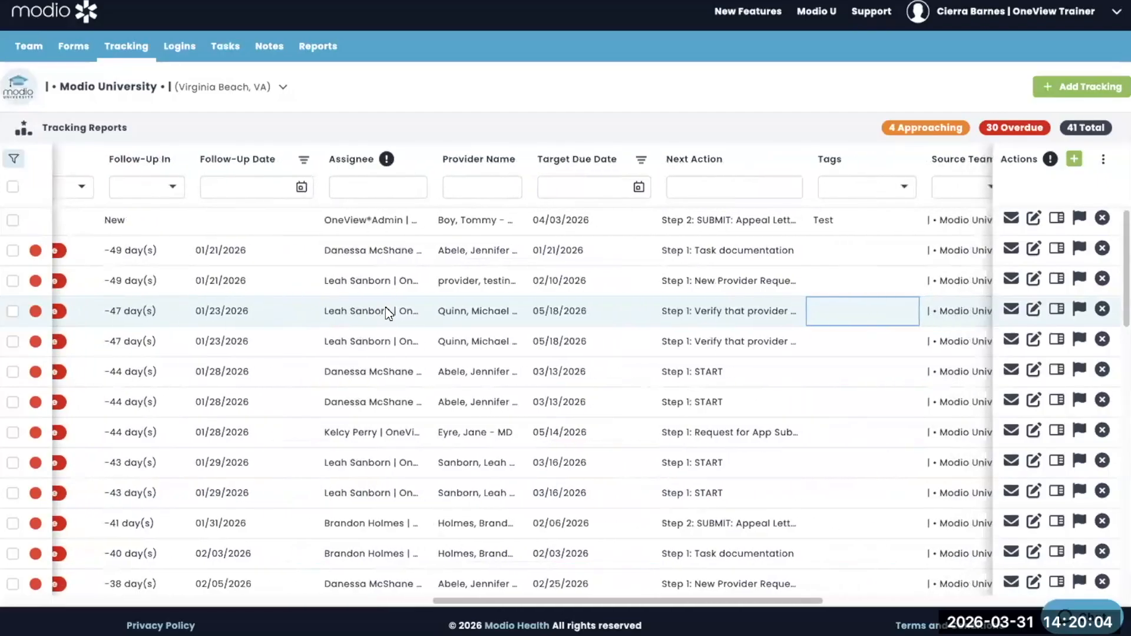
scroll(386, 312, "left", 4)
scroll(388, 313, "left", 3)
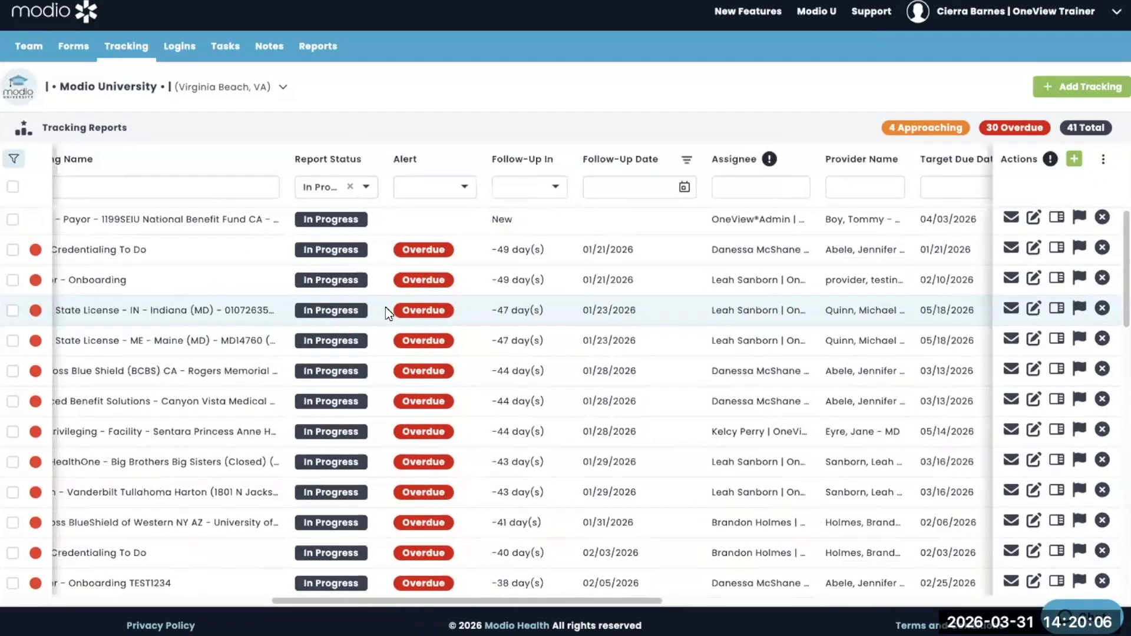
scroll(387, 313, "left", 3)
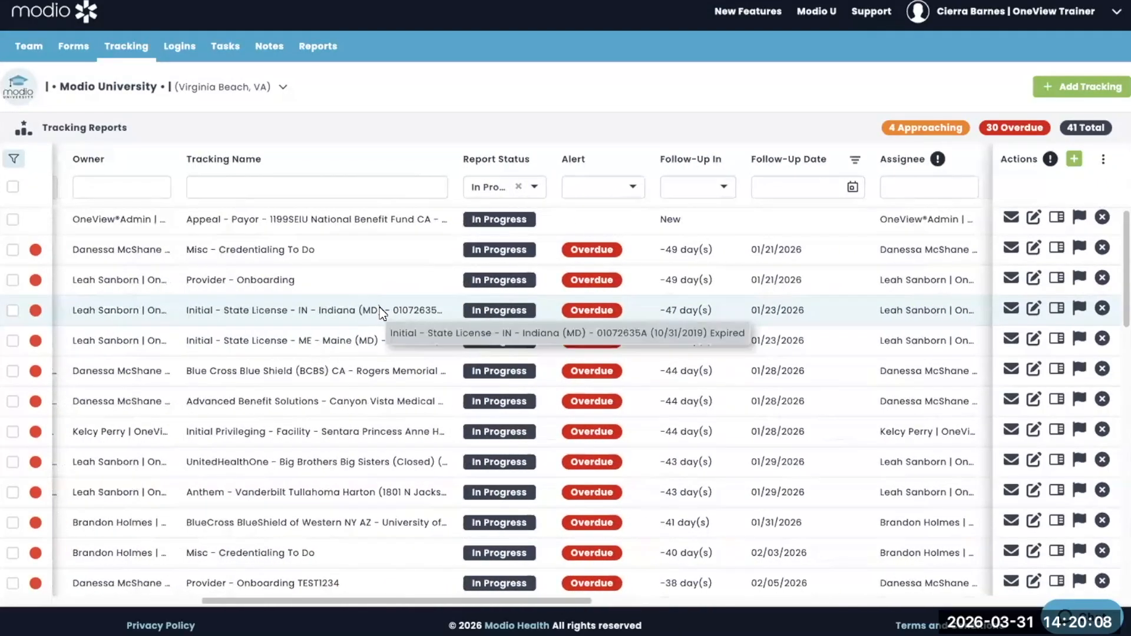
scroll(941, 310, "right", 12)
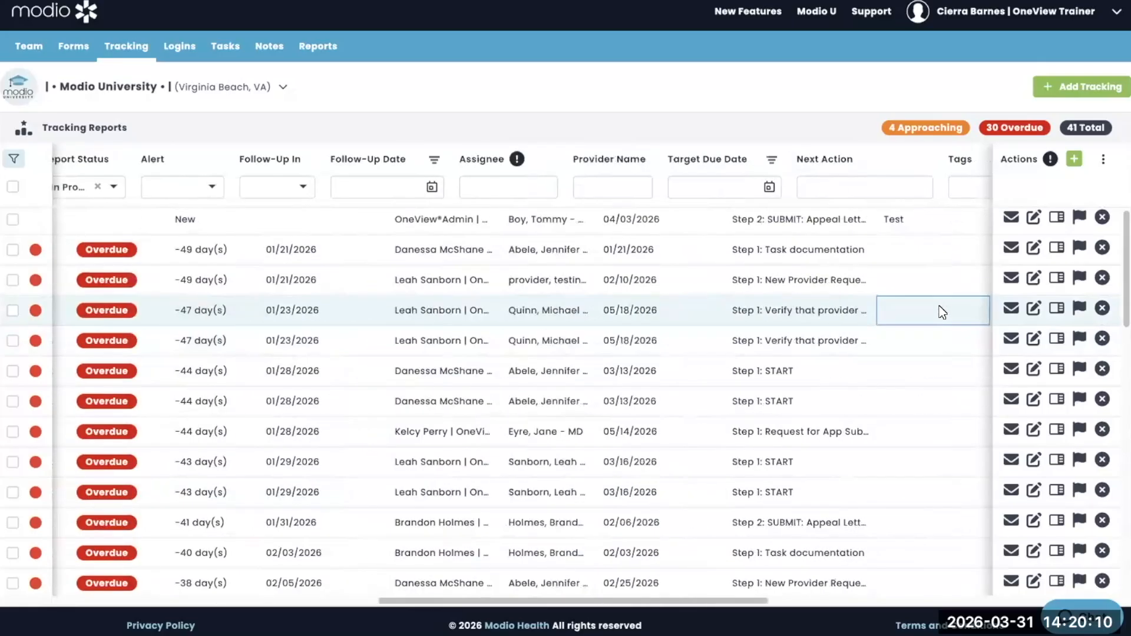
scroll(340, 296, "left", 4)
scroll(341, 296, "left", 3)
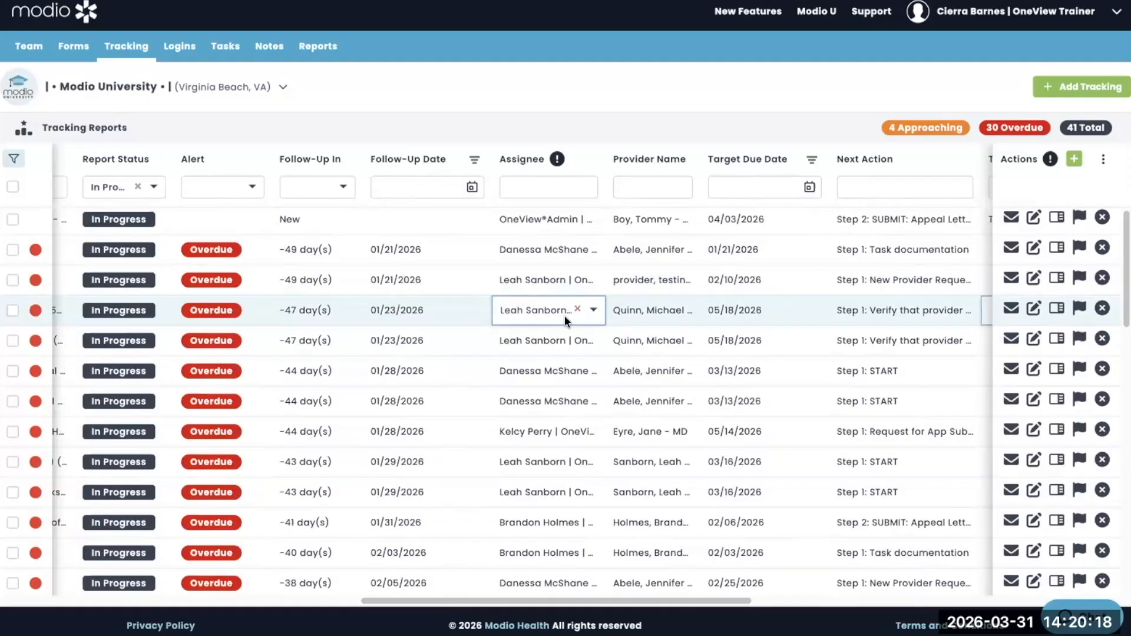
left_click(591, 316)
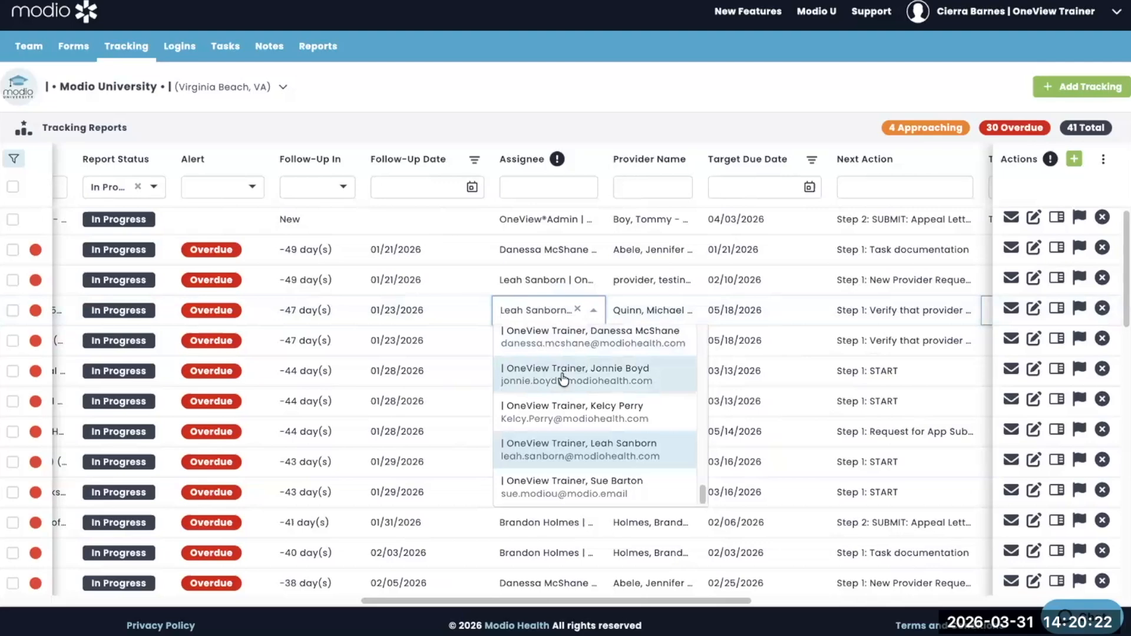
scroll(558, 408, "up", 2)
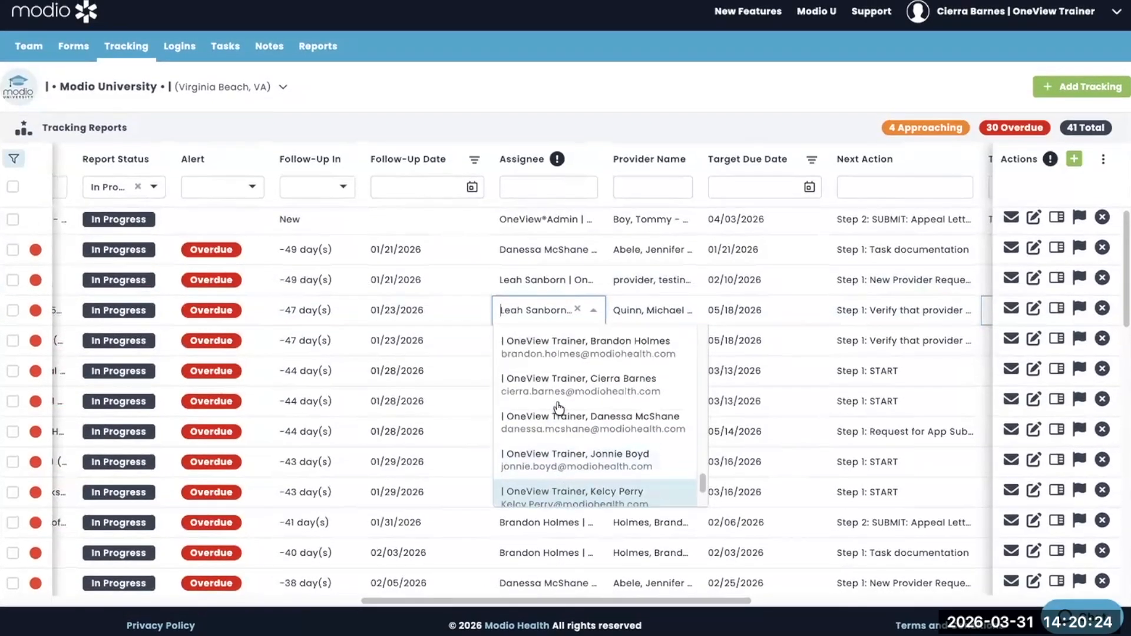
scroll(559, 409, "up", 2)
left_click(566, 457)
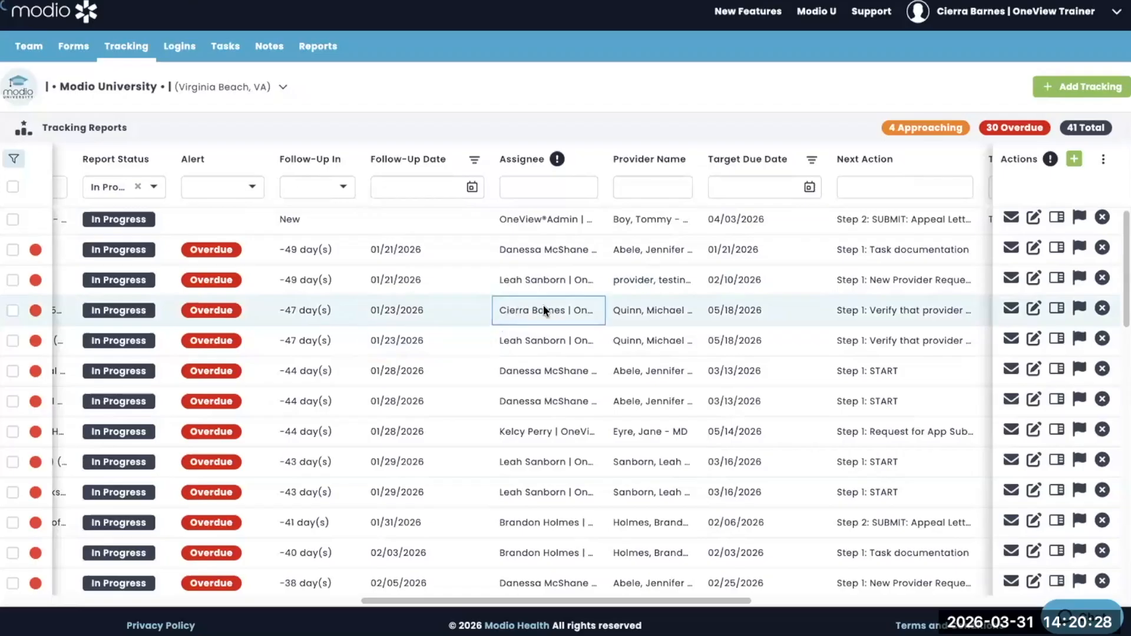
scroll(540, 308, "left", 6)
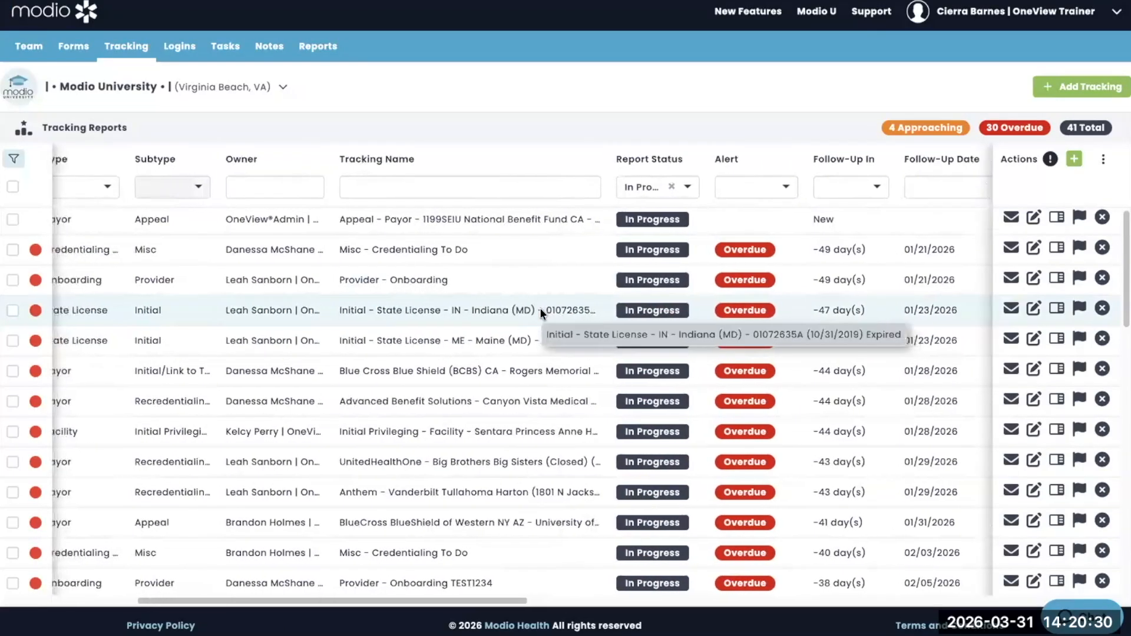
Check the row's owner choices, then tag it Test, Test123 and a new April 9th tag
left_click(289, 311)
left_click(339, 312)
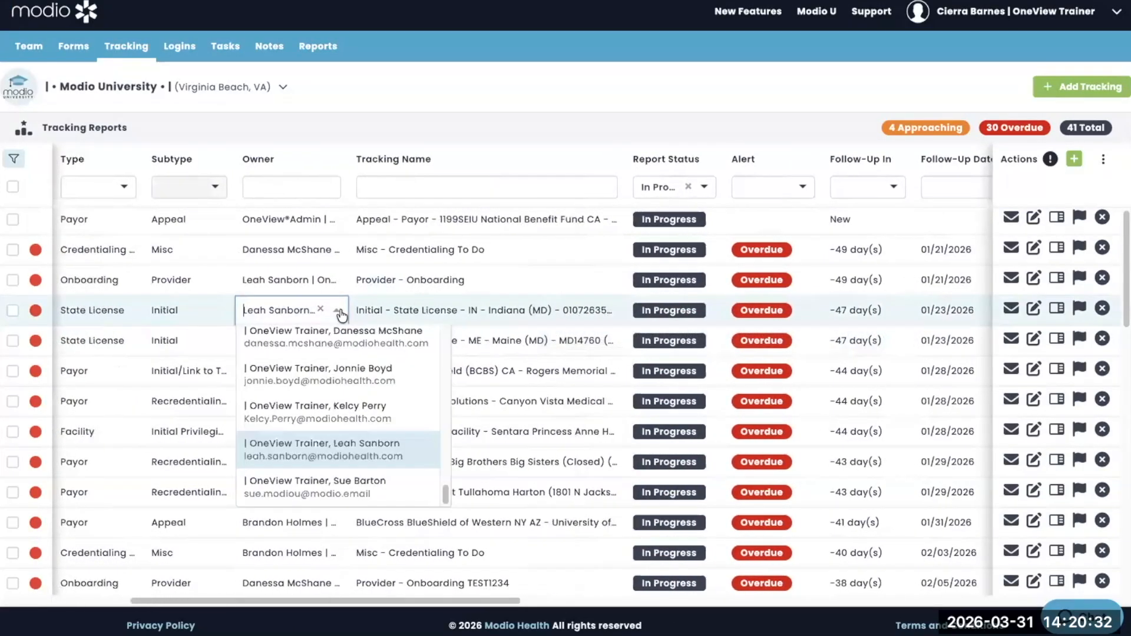
scroll(653, 316, "right", 6)
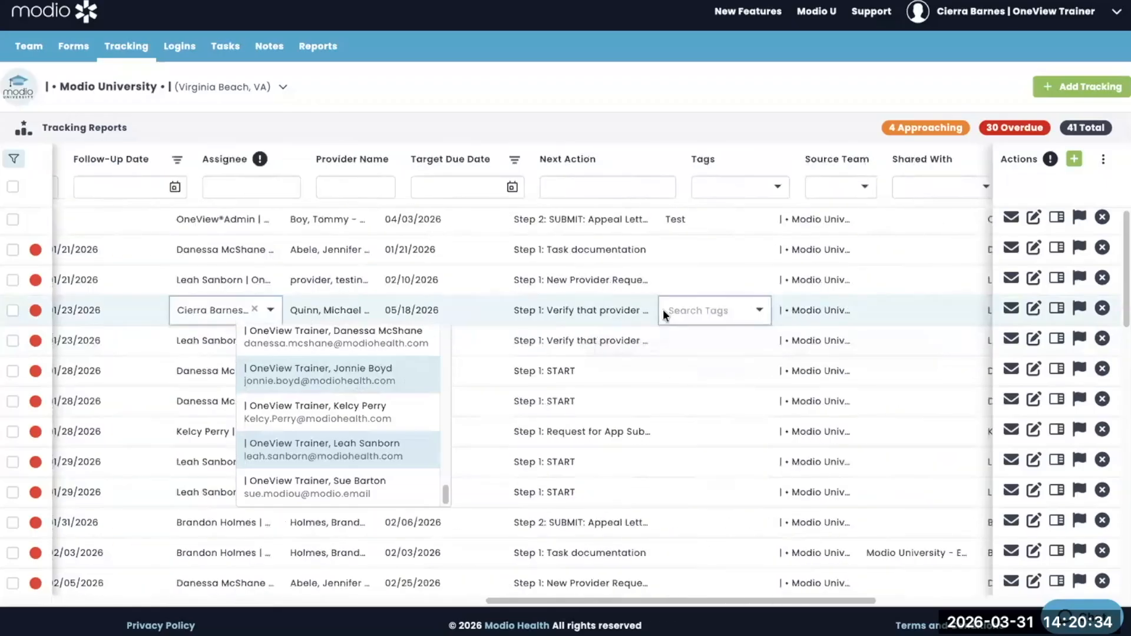
scroll(663, 312, "right", 2)
left_click(623, 305)
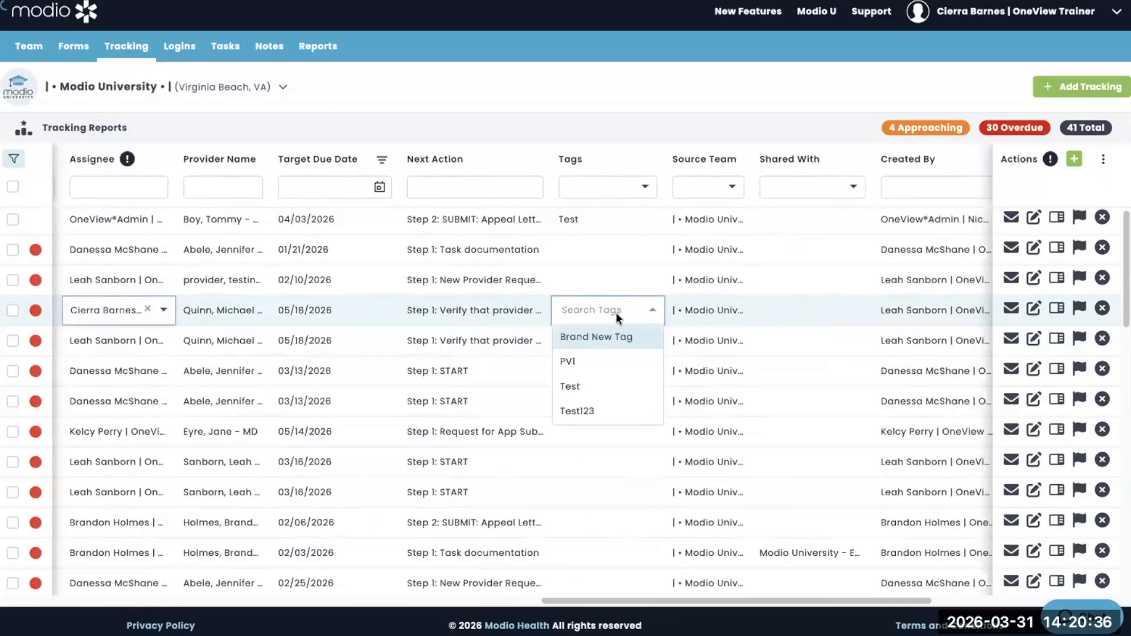
left_click(570, 389)
left_click(571, 412)
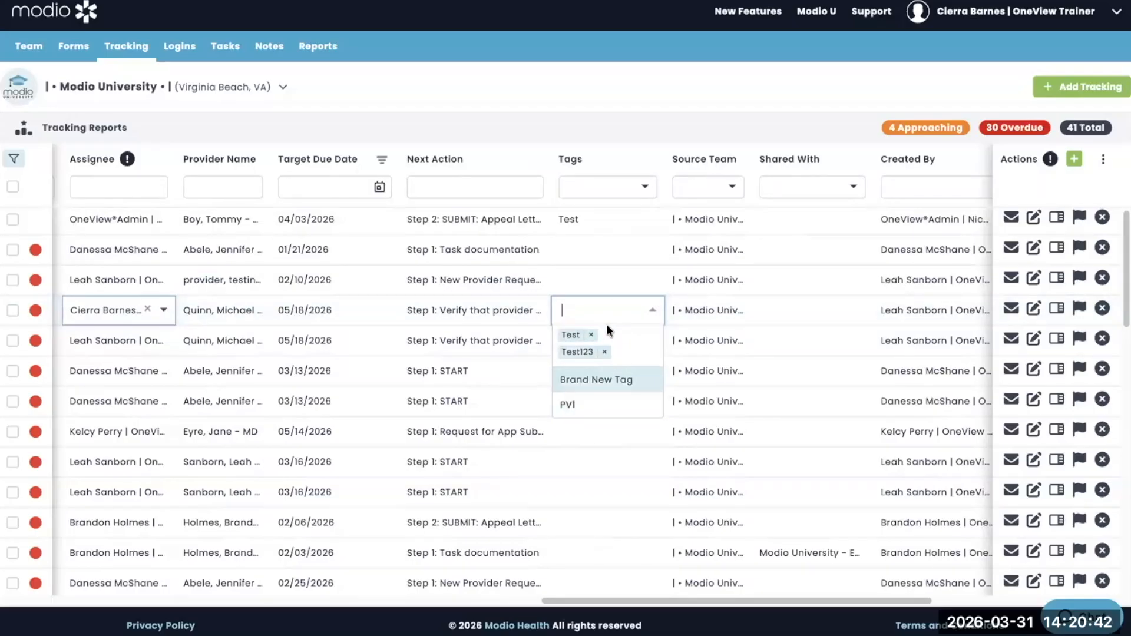
type("April 9th")
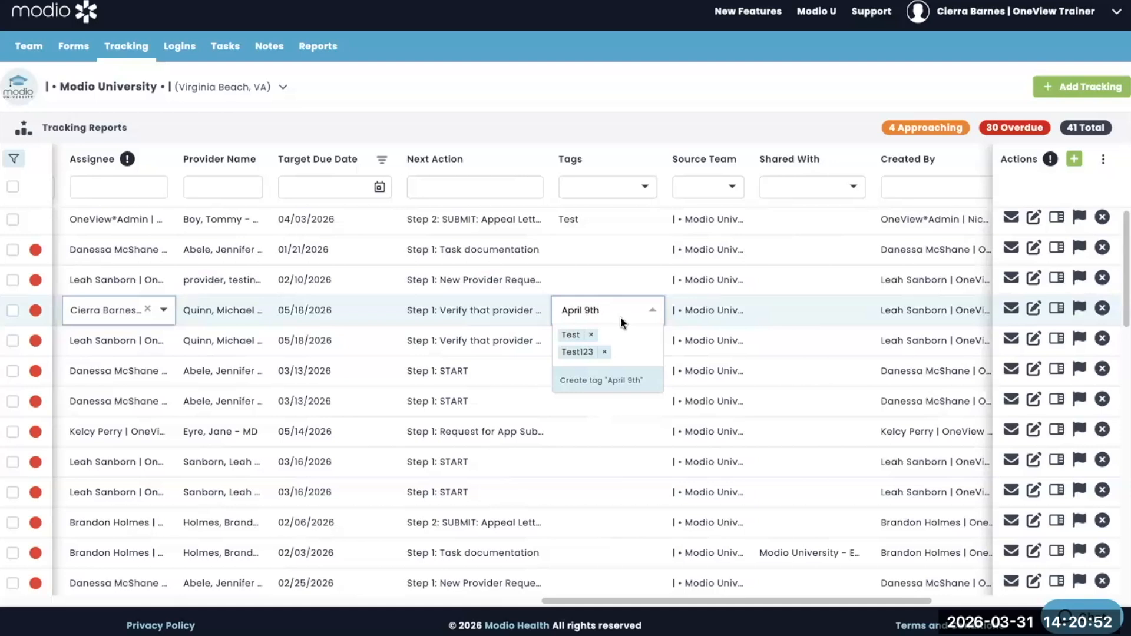
key("Return")
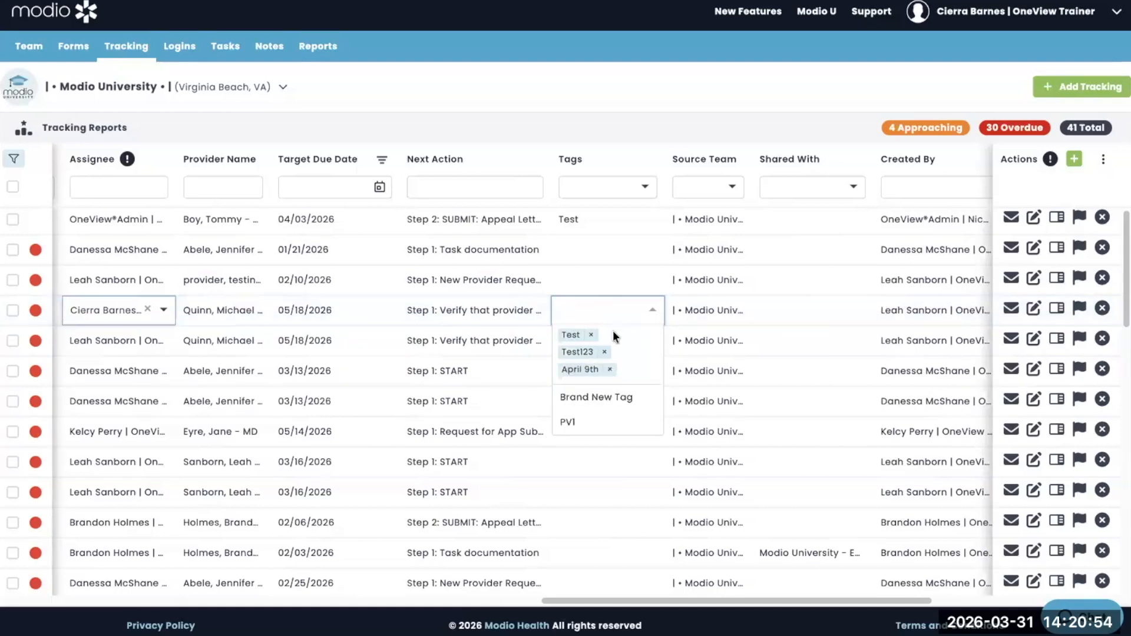
left_click(698, 328)
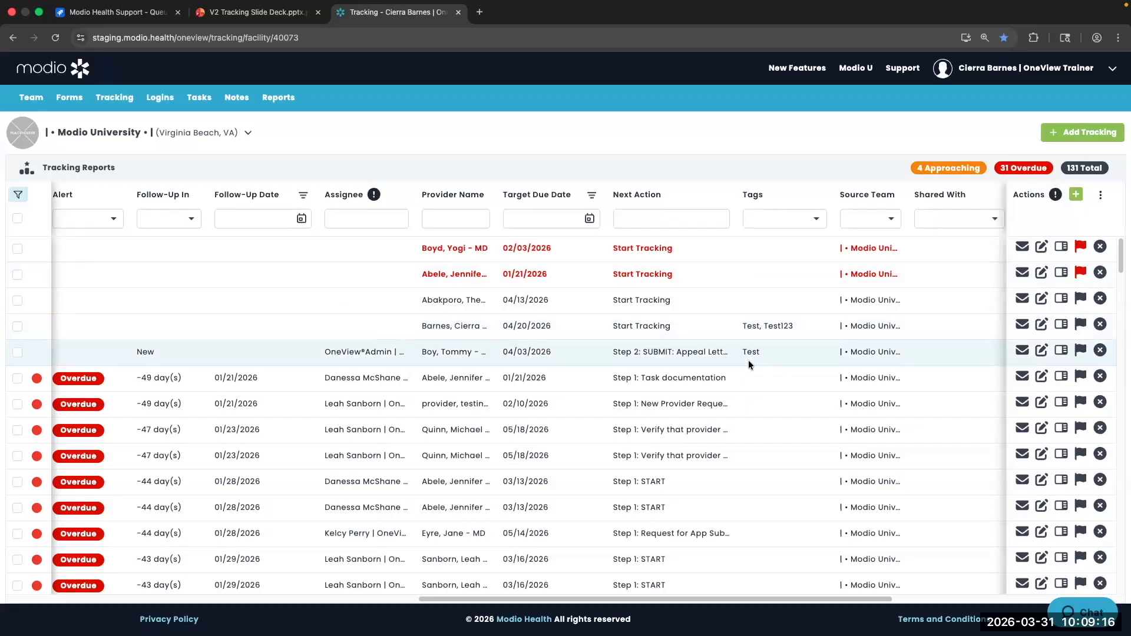
Scroll the table back and start a new tracking record with + Add Record
scroll(754, 359, "left", 10)
scroll(754, 359, "up", 1)
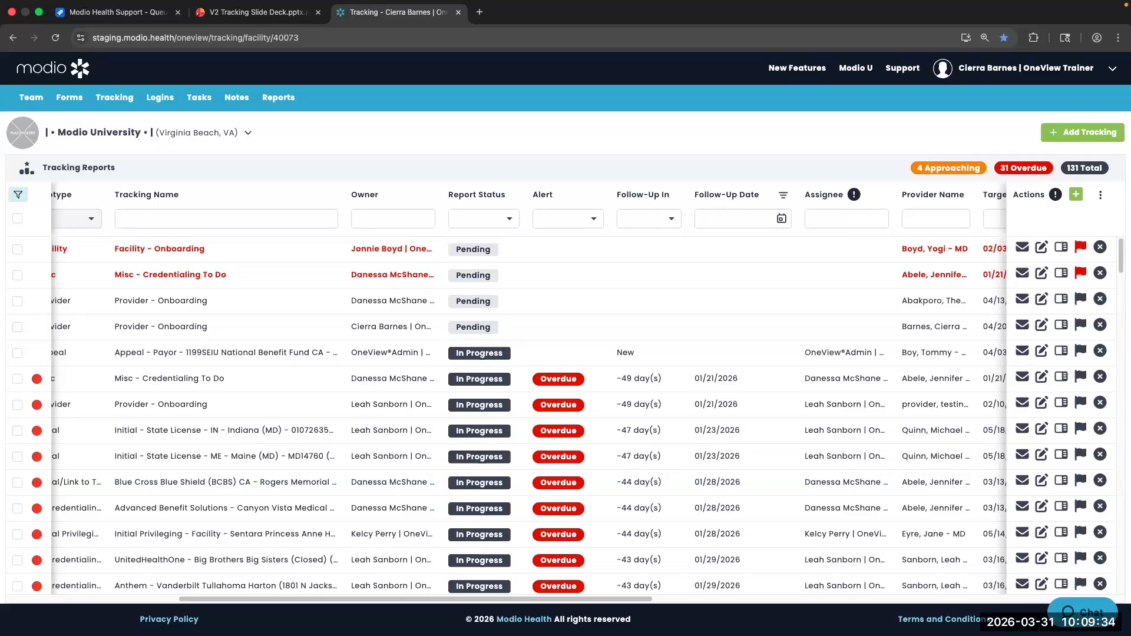
left_click(1076, 194)
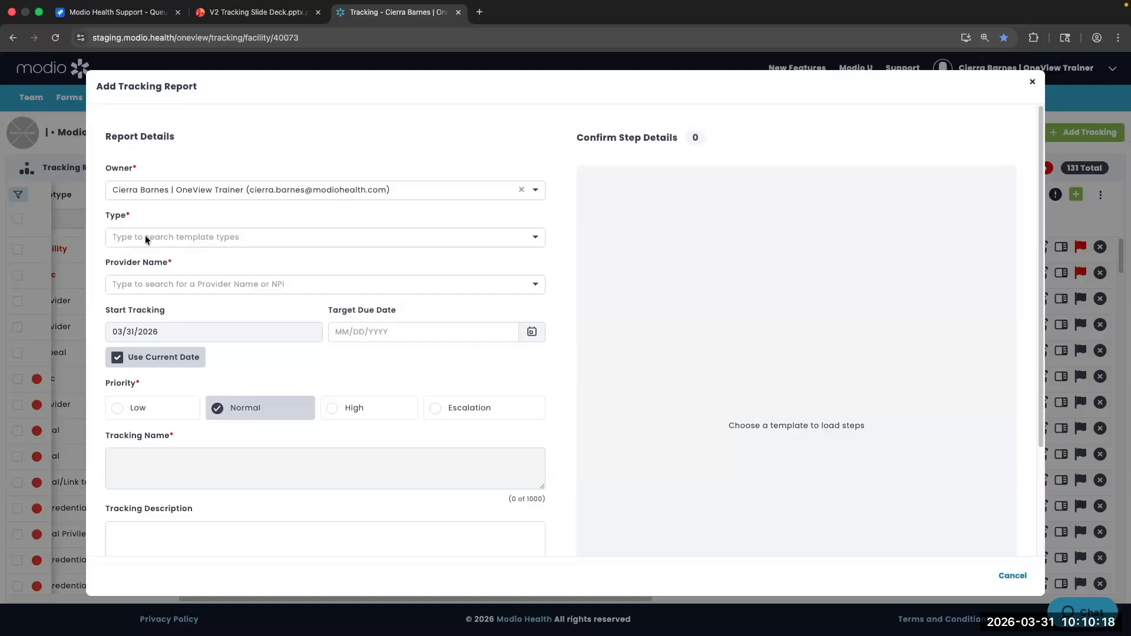
Briefly pick another owner, then search 'cier' and restore the signed-in trainer as owner
left_click(135, 190)
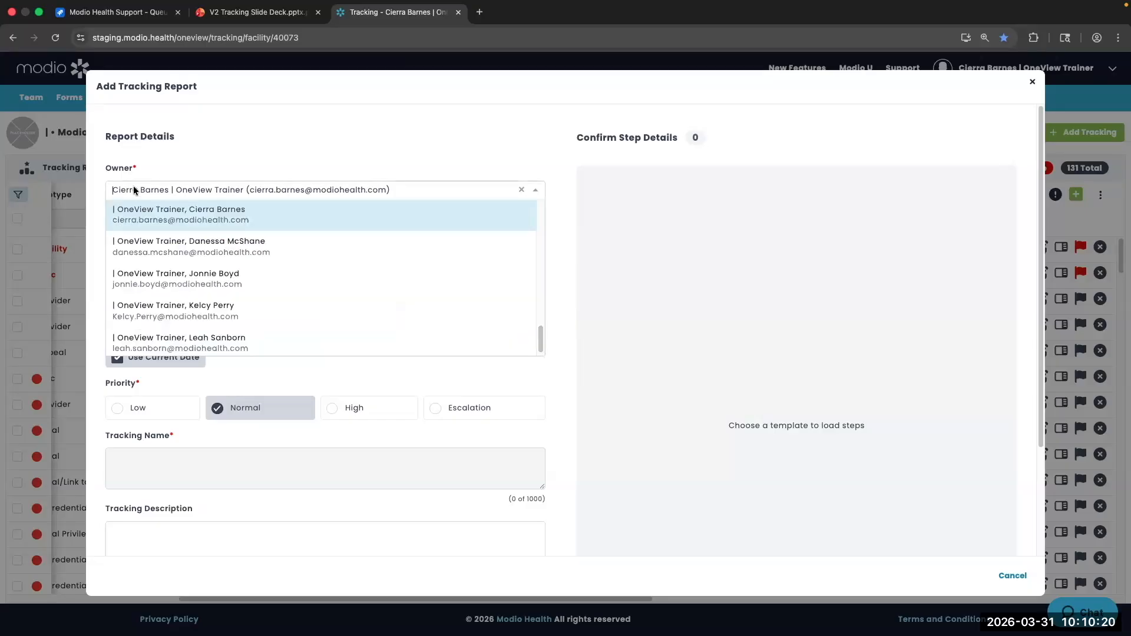
left_click(160, 173)
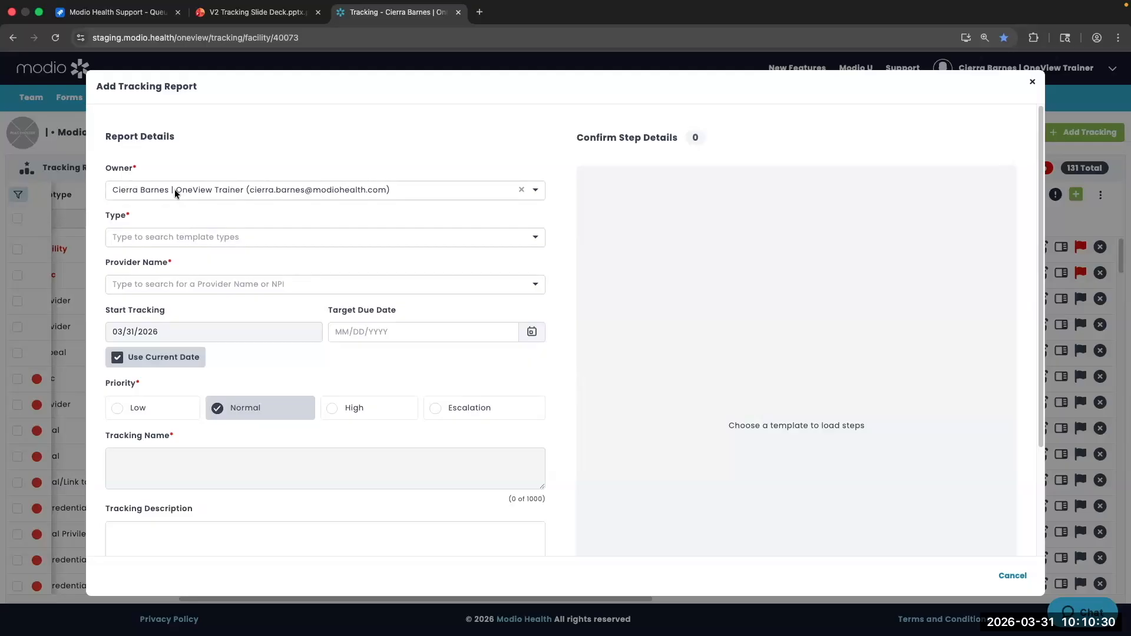
left_click(174, 189)
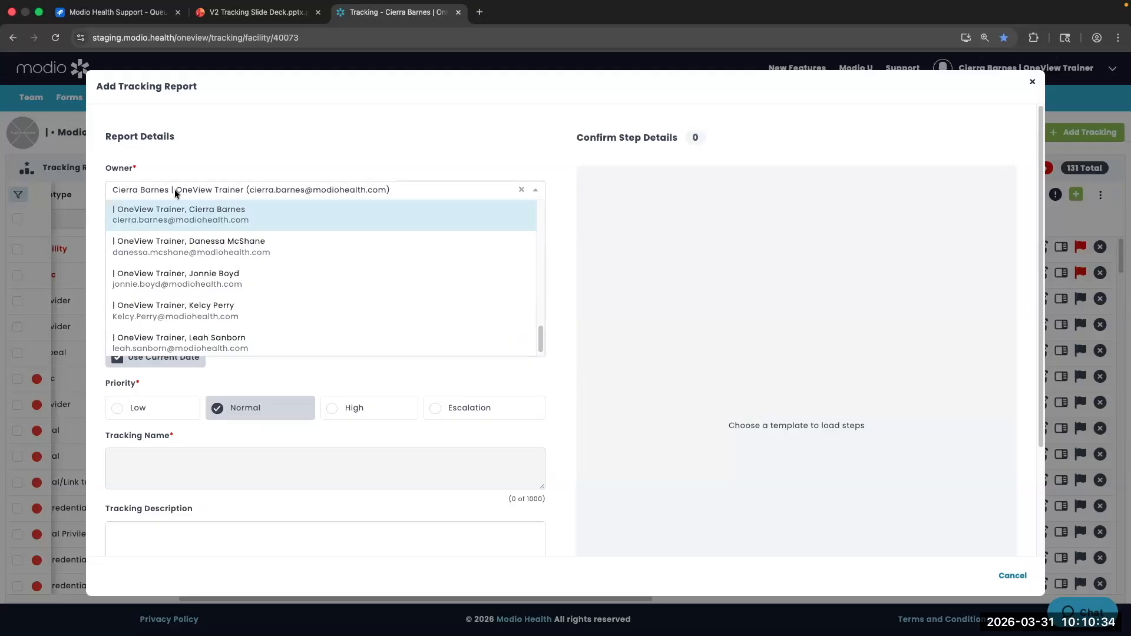
scroll(188, 283, "down", 1)
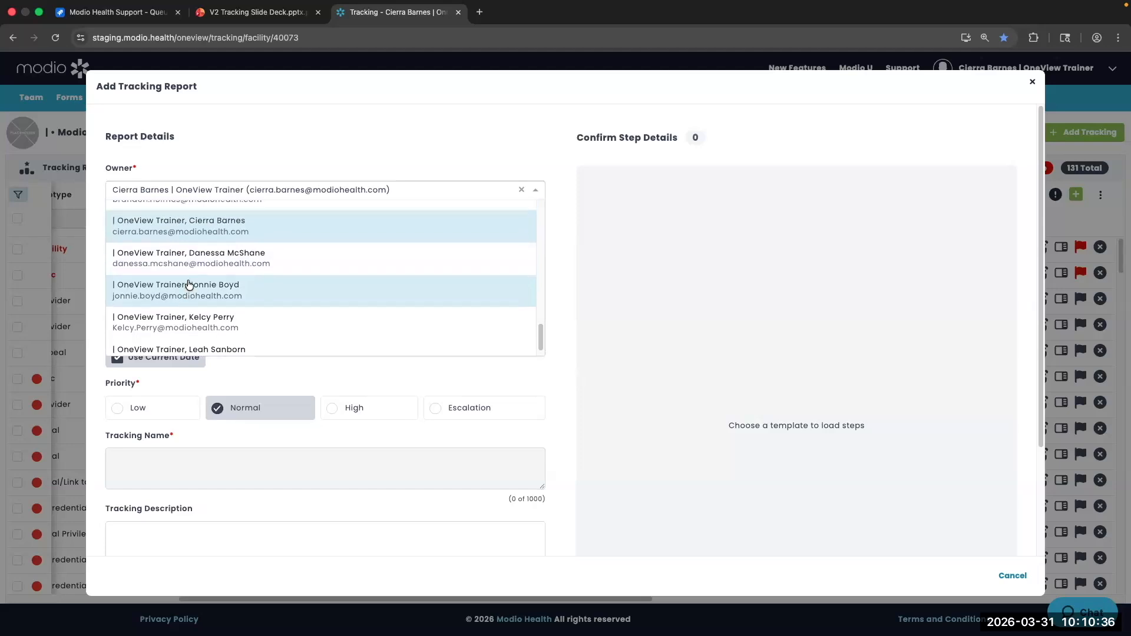
scroll(189, 285, "up", 4)
scroll(189, 285, "down", 4)
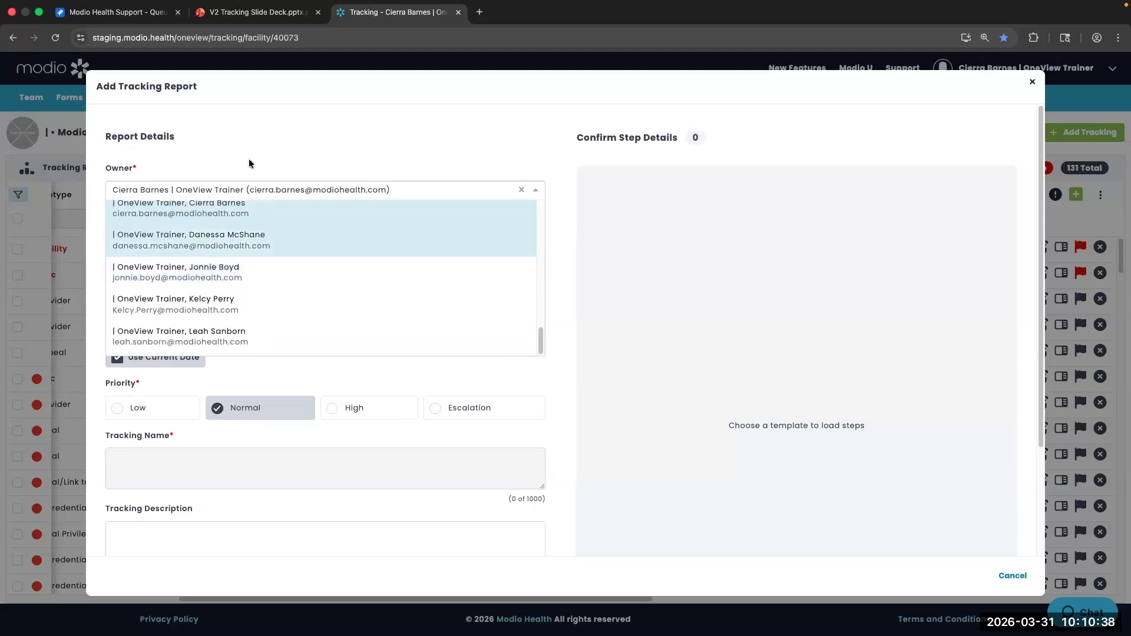
left_click(202, 241)
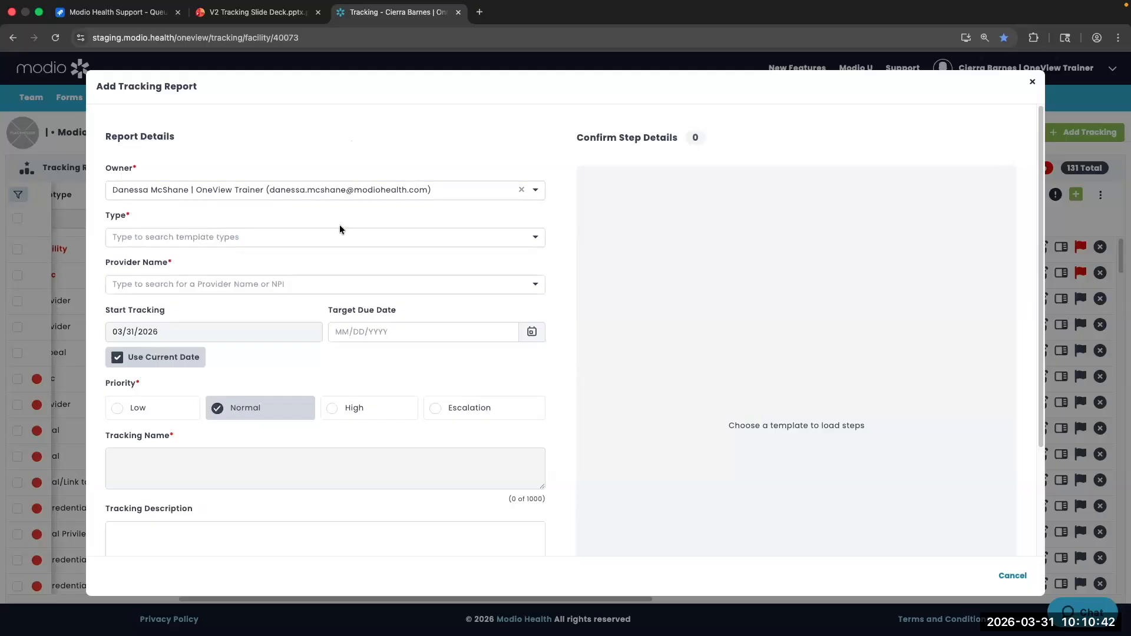
left_click(340, 187)
type("cier")
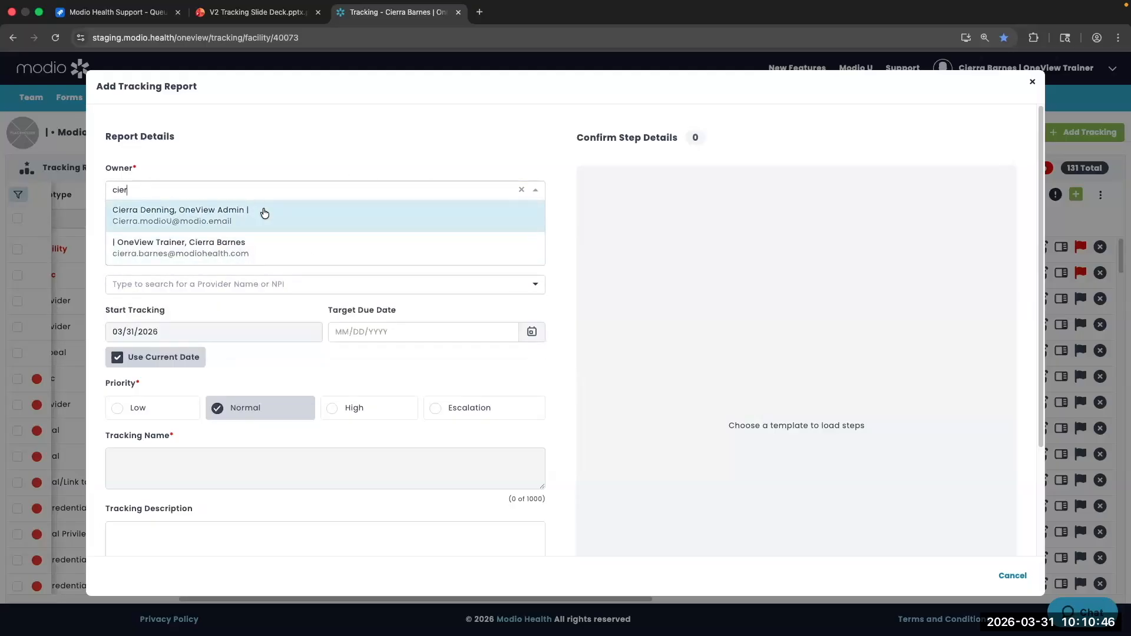
left_click(259, 247)
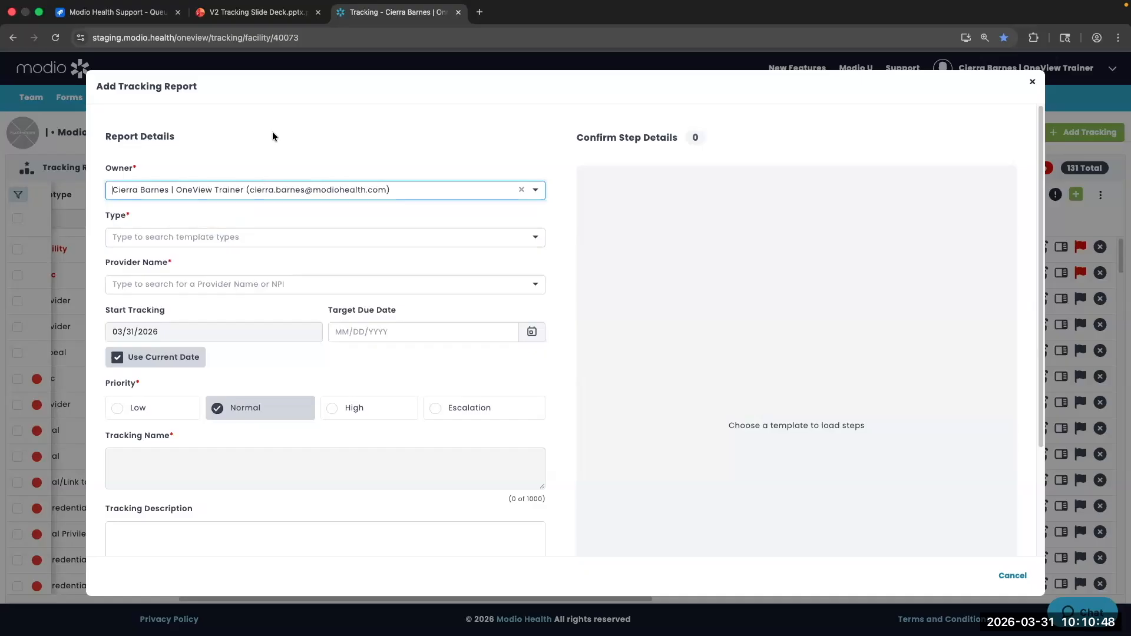
left_click(210, 239)
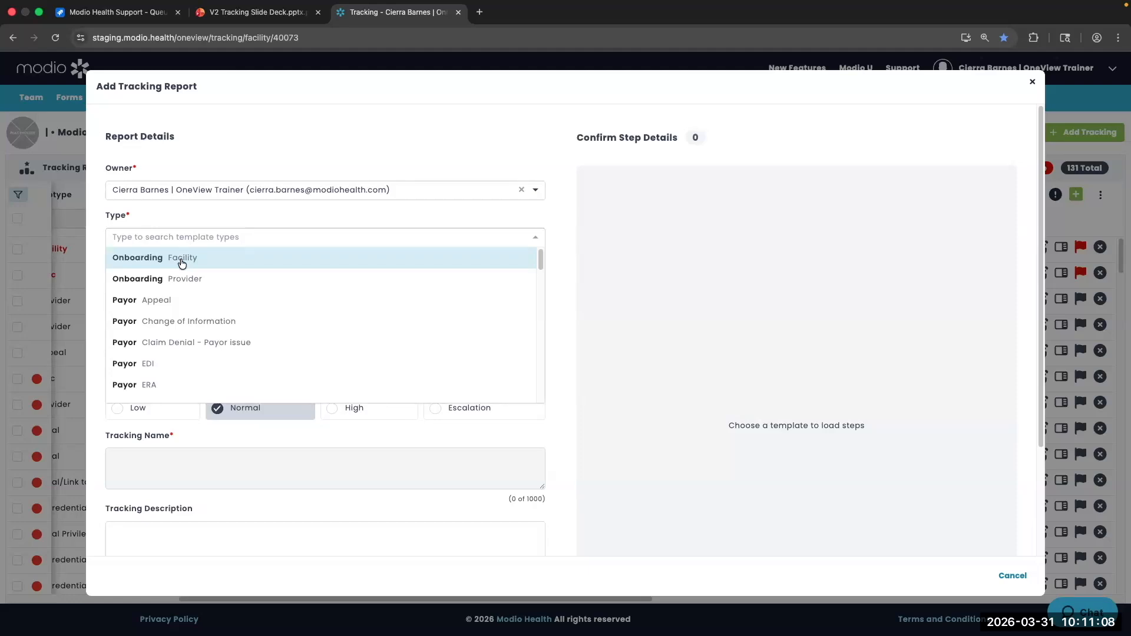
Choose the Payor Initial/Link to TIN template and search for and select the provider
scroll(182, 336, "down", 3)
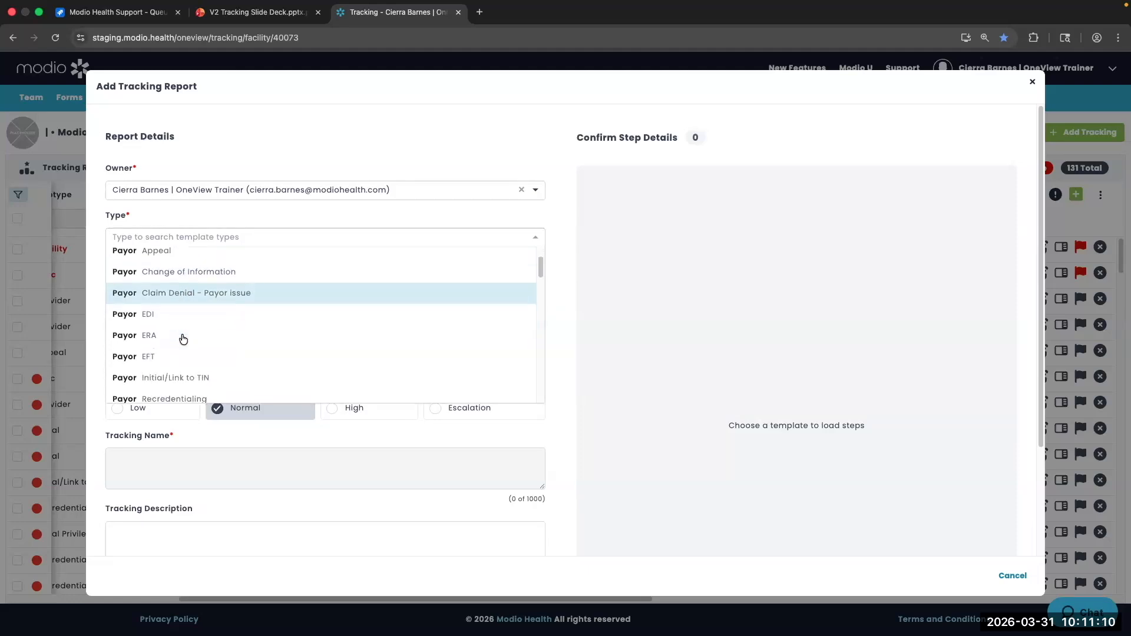
scroll(183, 337, "down", 2)
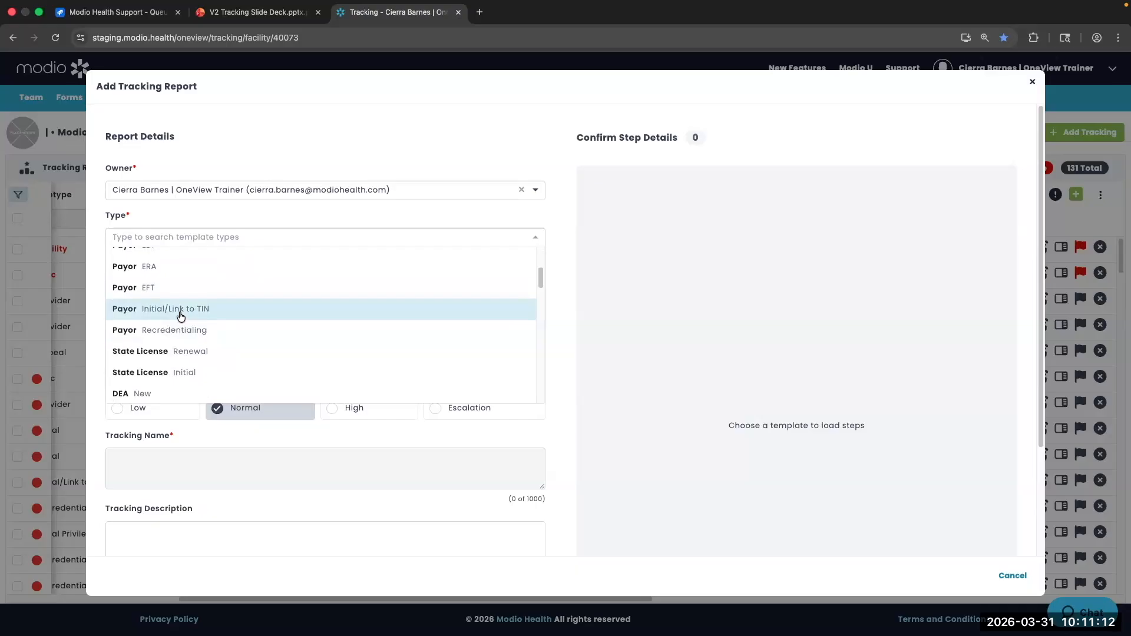
left_click(180, 312)
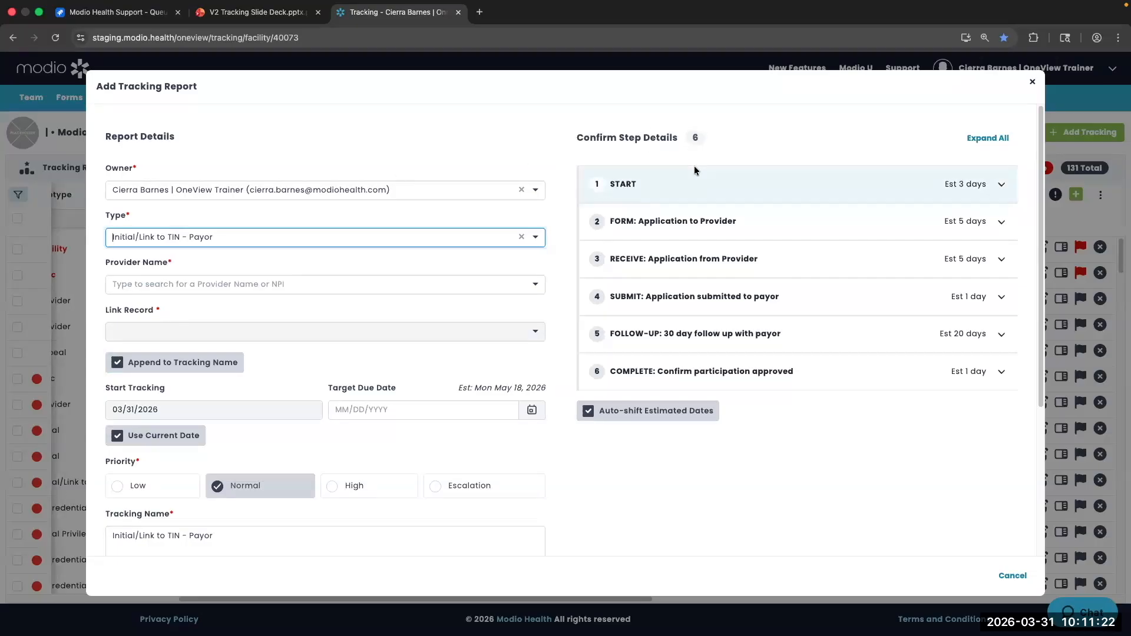
left_click(488, 285)
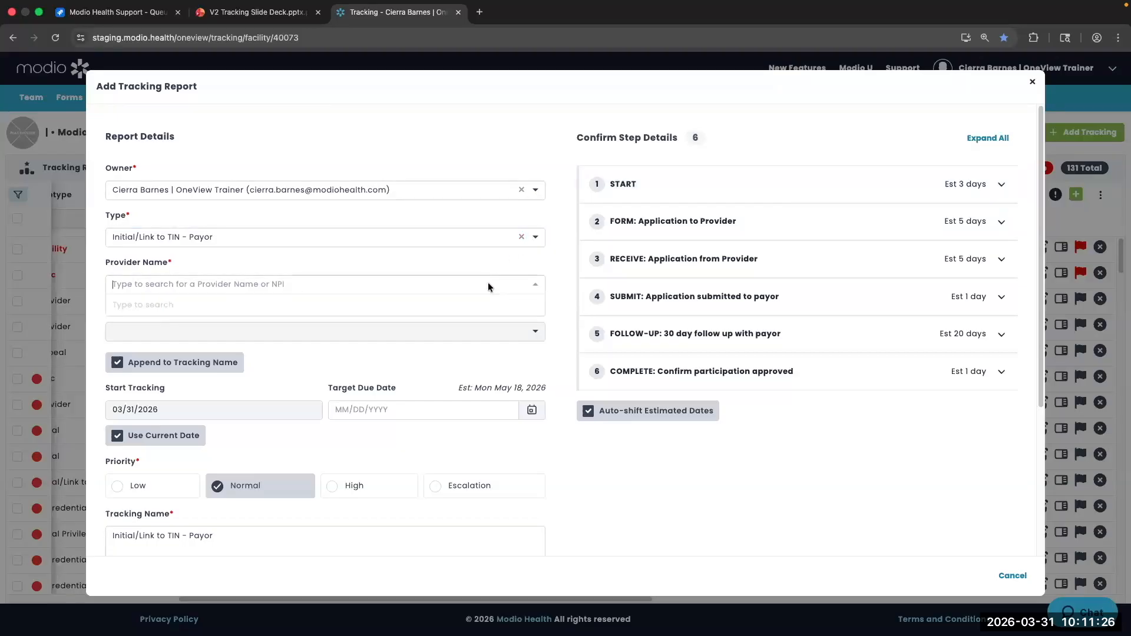
type("jennif")
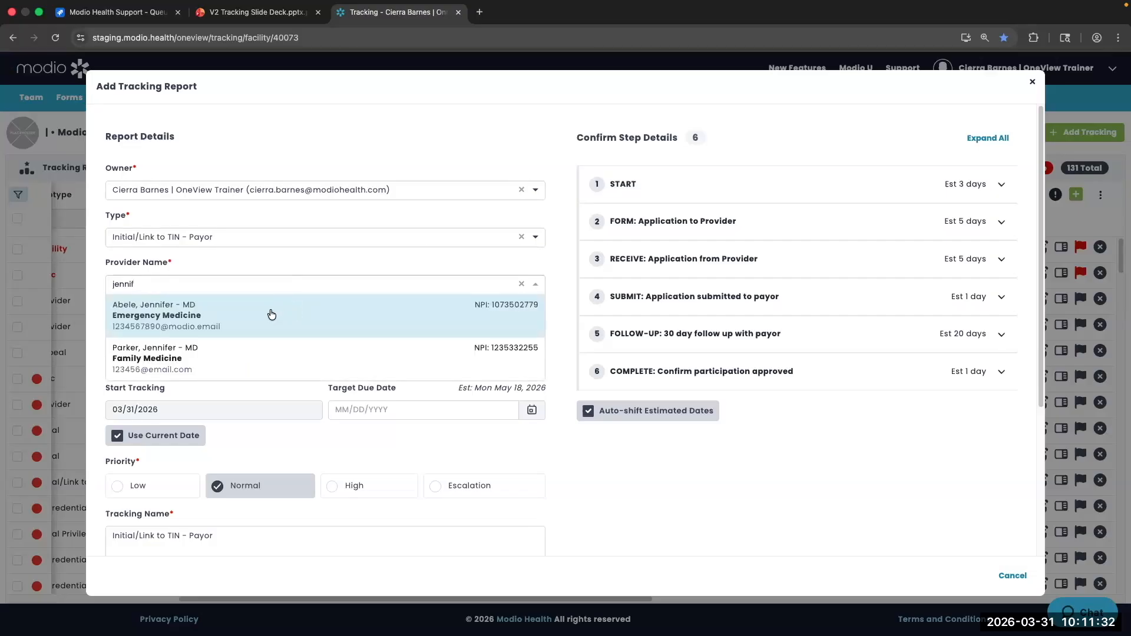
left_click(271, 312)
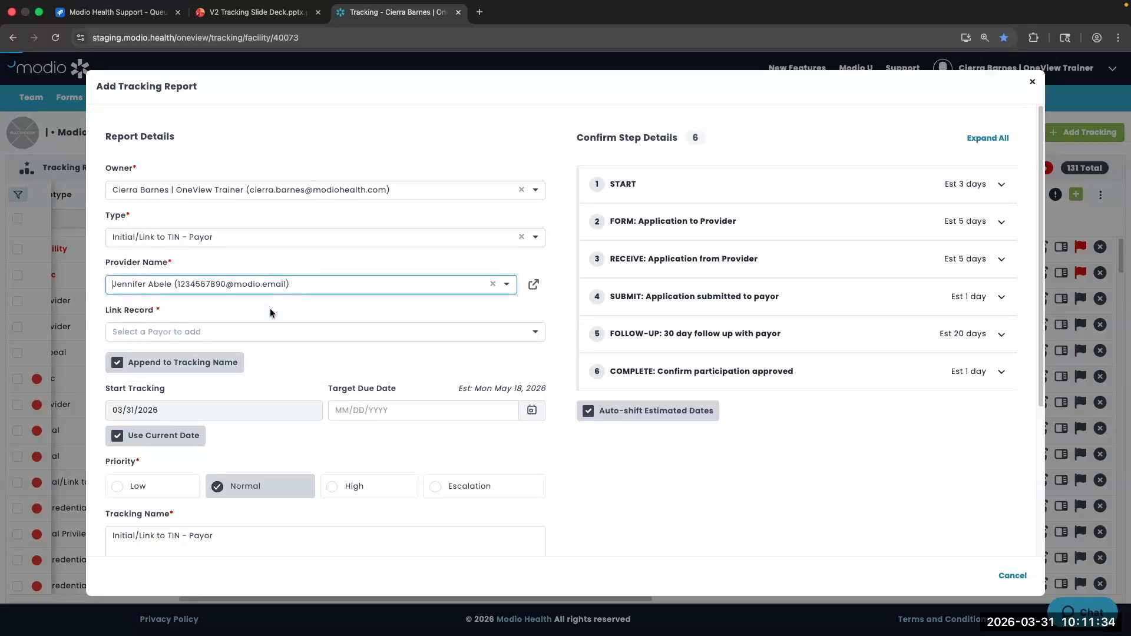
Link the Rogers Memorial Hospital payor record to the report
left_click(322, 332)
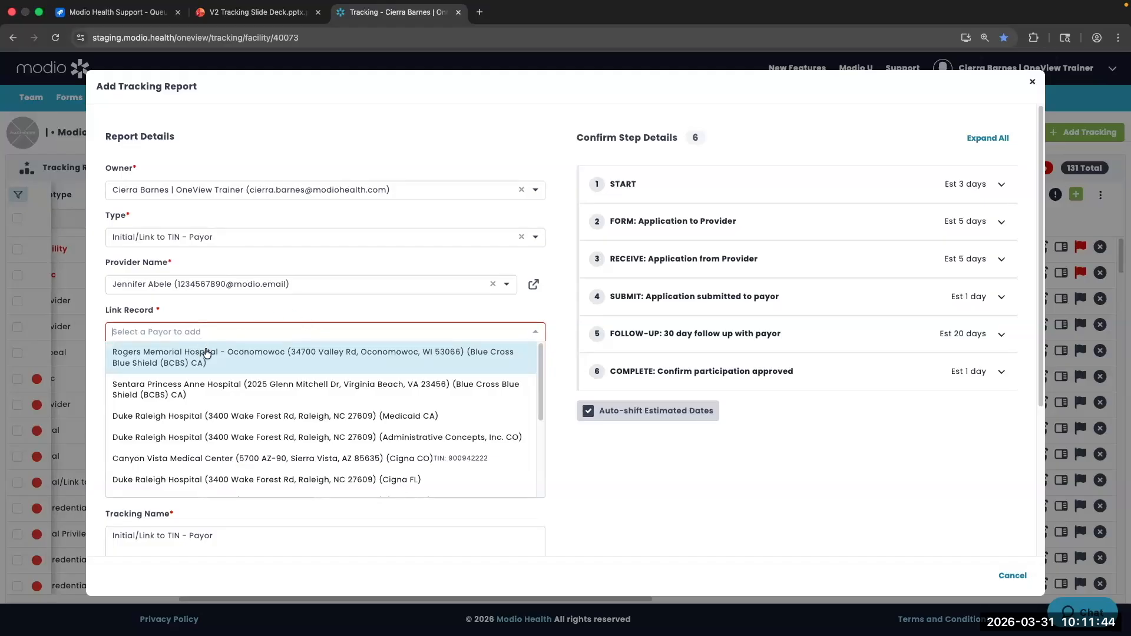
scroll(285, 348, "down", 1)
scroll(286, 348, "up", 1)
left_click(250, 357)
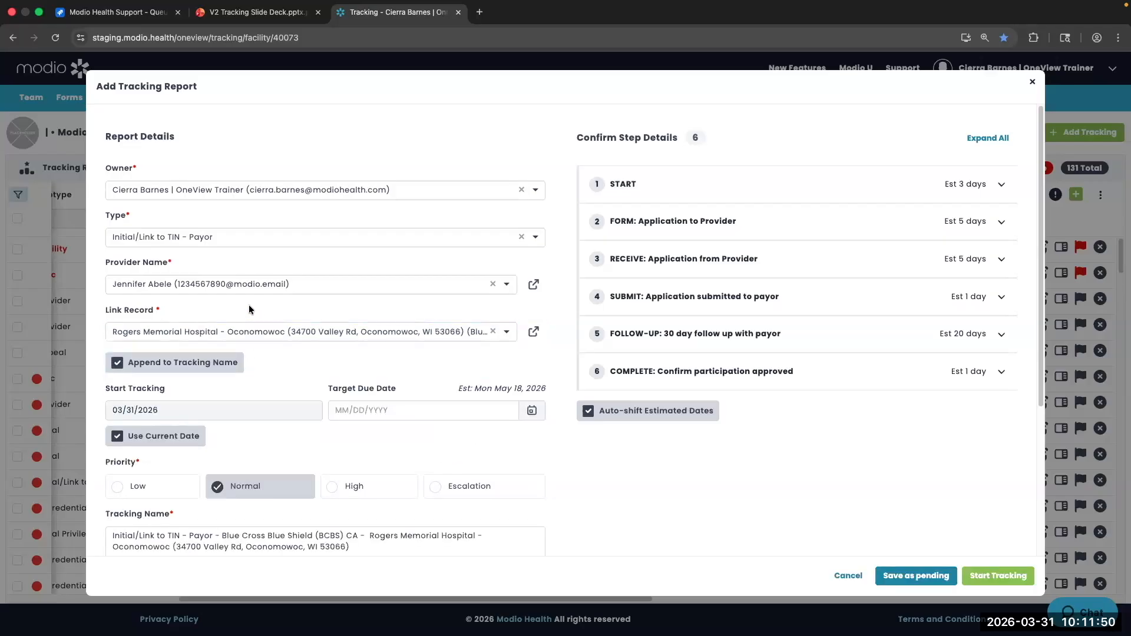
scroll(293, 373, "down", 1)
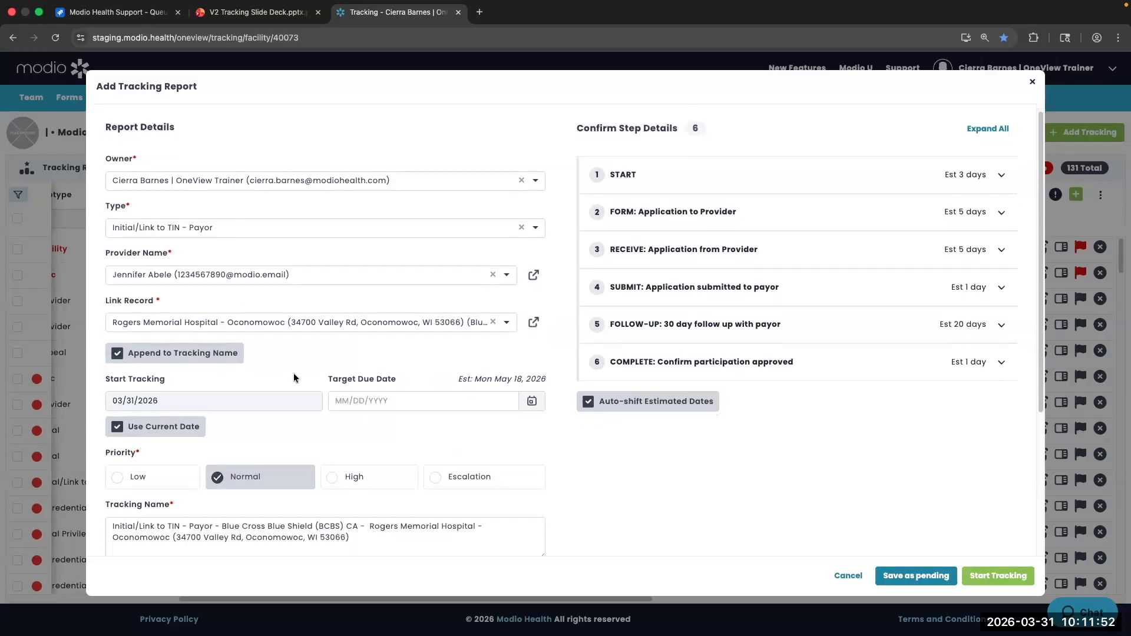
Turn off Use Current Date and pick April 6, 2026 as the start date
scroll(293, 375, "down", 2)
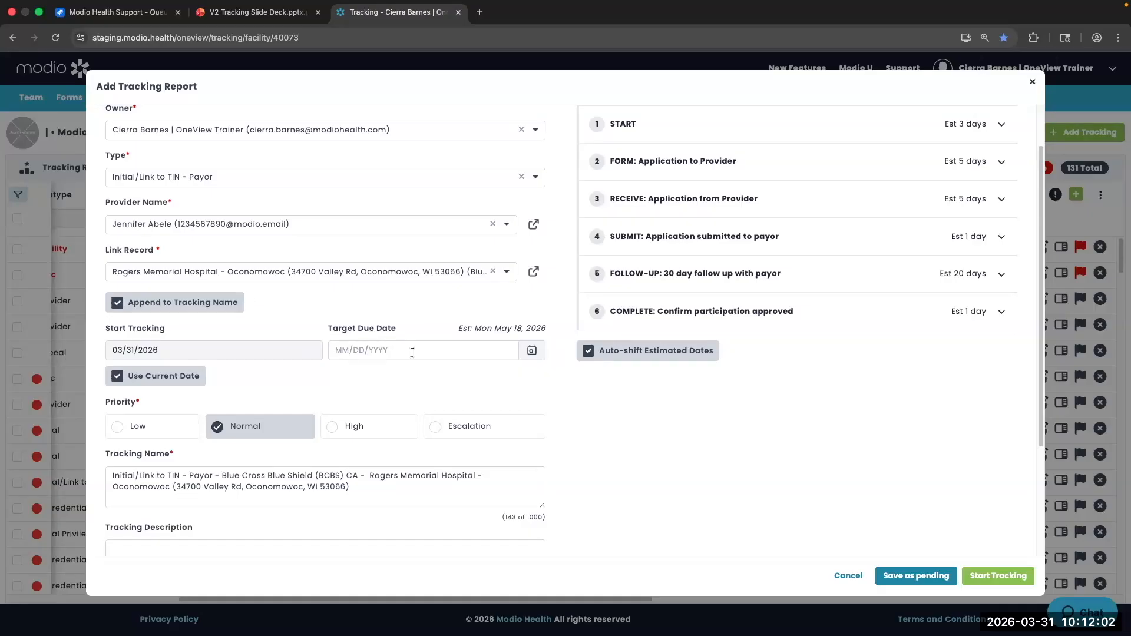
left_click(117, 376)
left_click(235, 352)
left_click(235, 352)
left_click(236, 352)
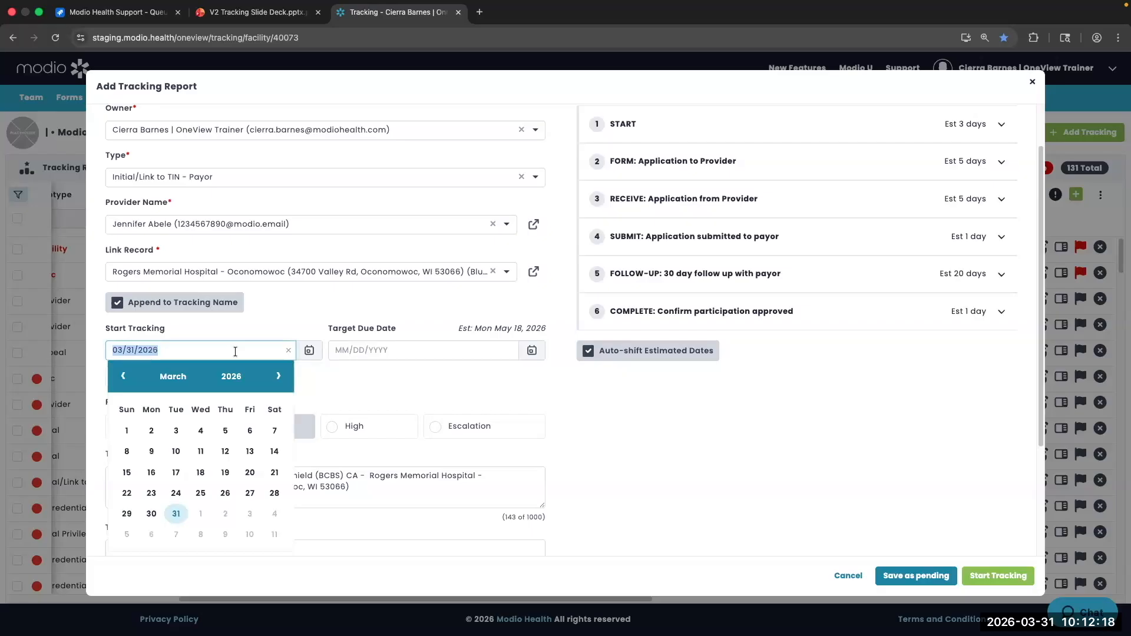
double_click(235, 352)
left_click(235, 352)
left_click(235, 352)
left_click(309, 352)
left_click(309, 352)
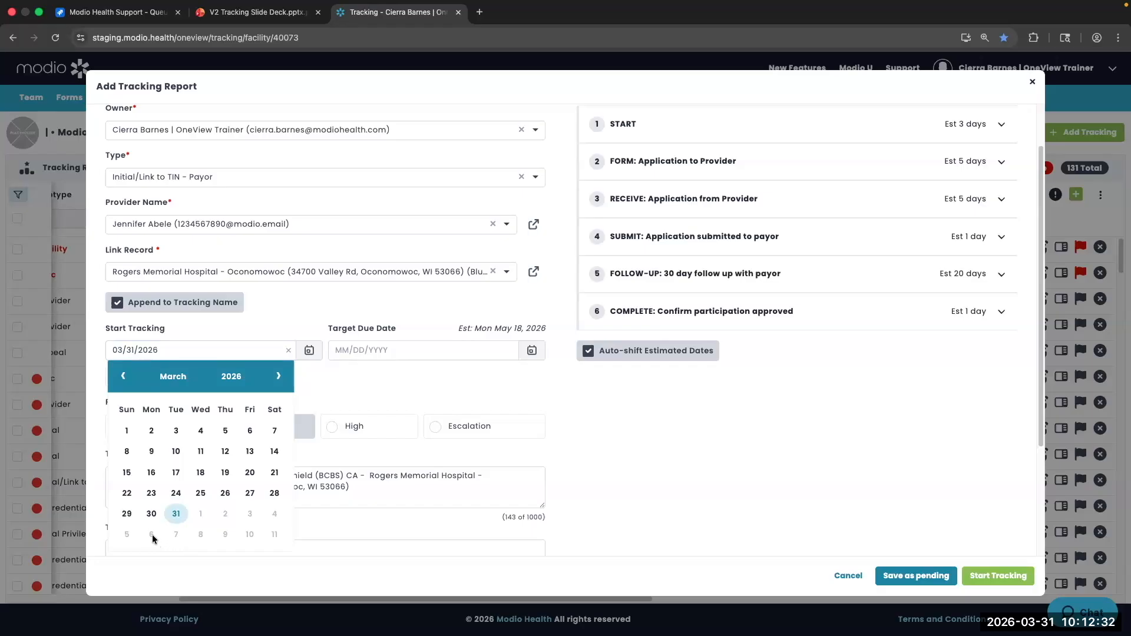
left_click(277, 375)
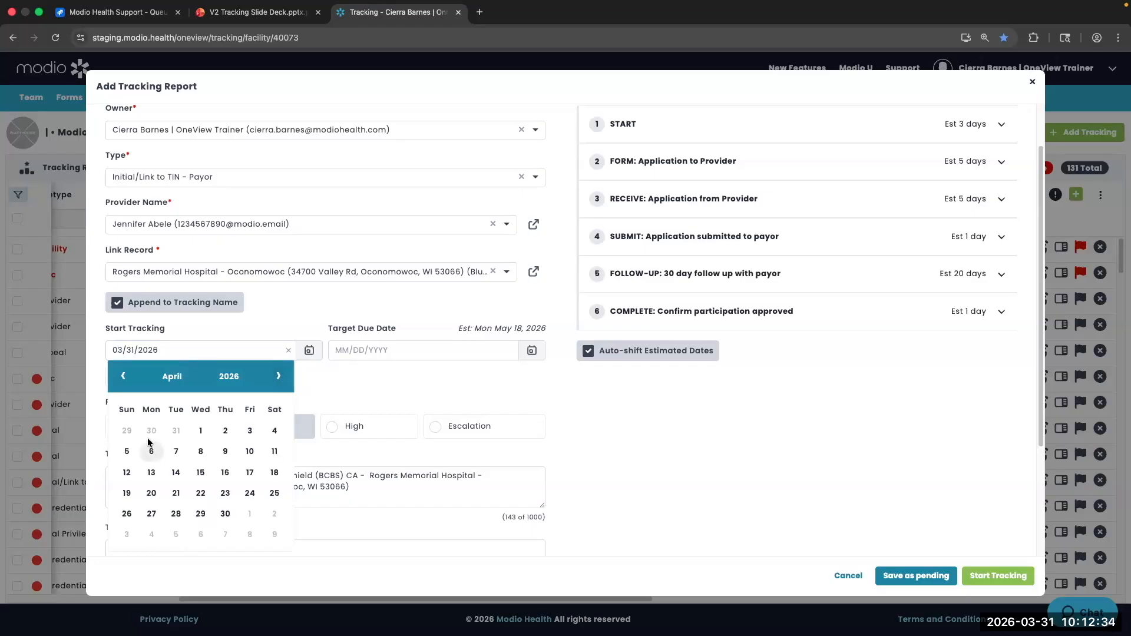
left_click(152, 452)
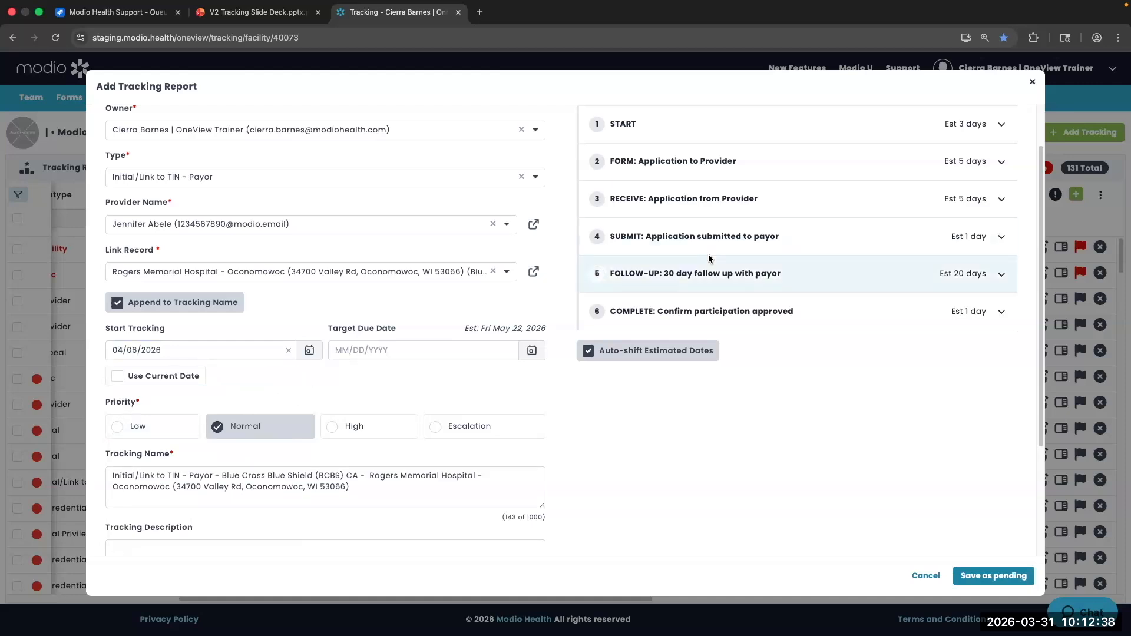
Review the estimated target date, then revert to the current date, 03/31/2026 (target Mon May 18, 2026)
scroll(708, 253, "up", 2)
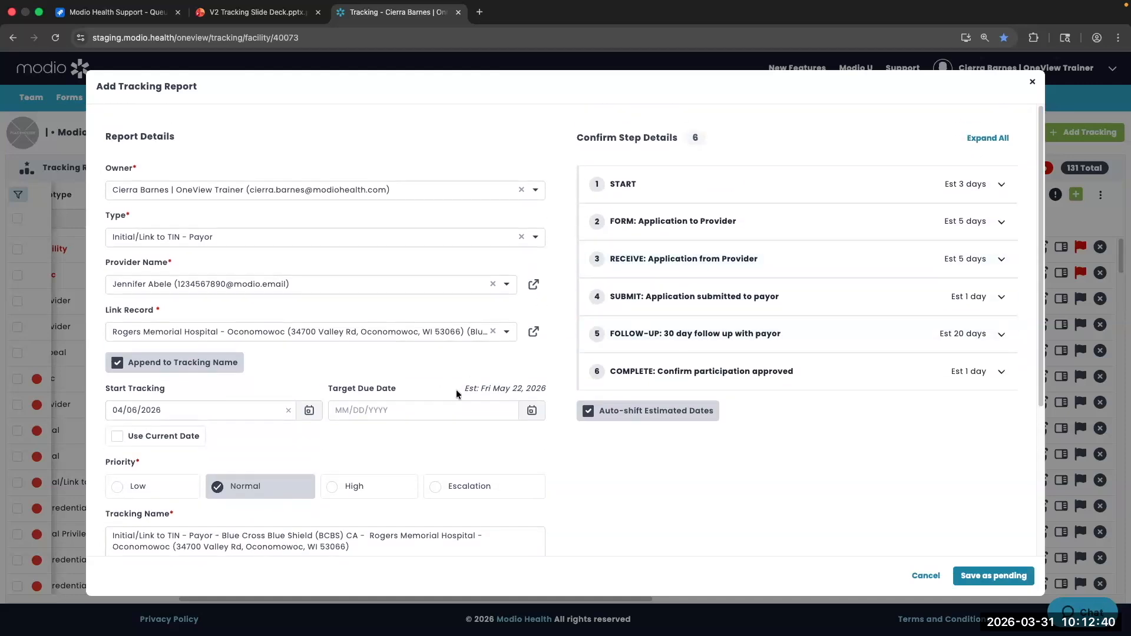
left_click_drag(549, 388, 461, 393)
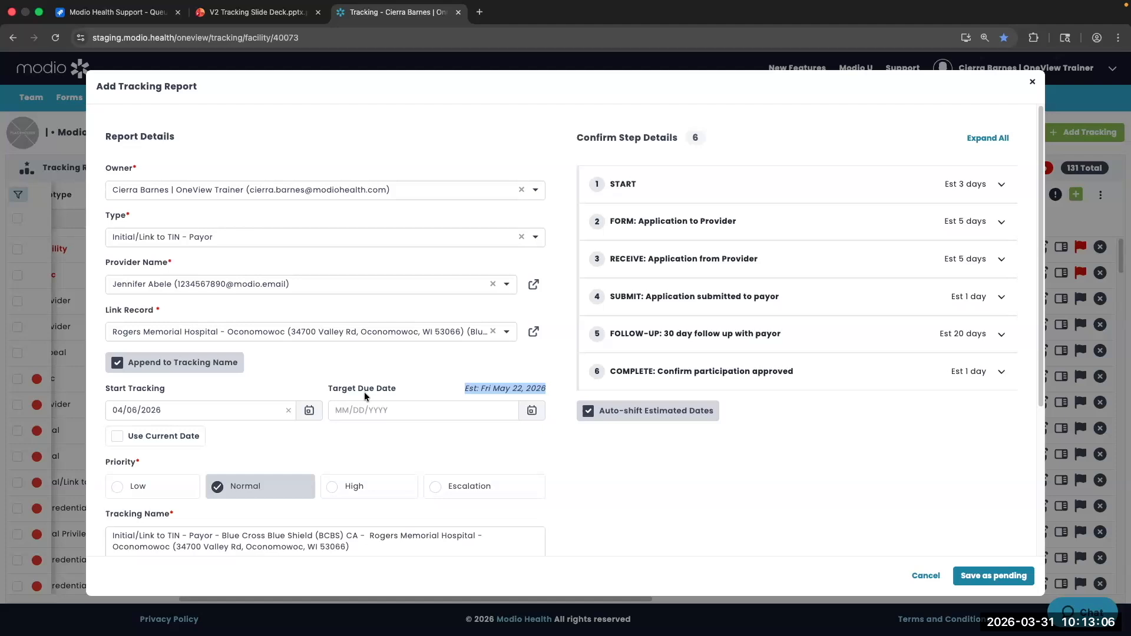
left_click(508, 388)
triple_click(507, 388)
left_click(118, 437)
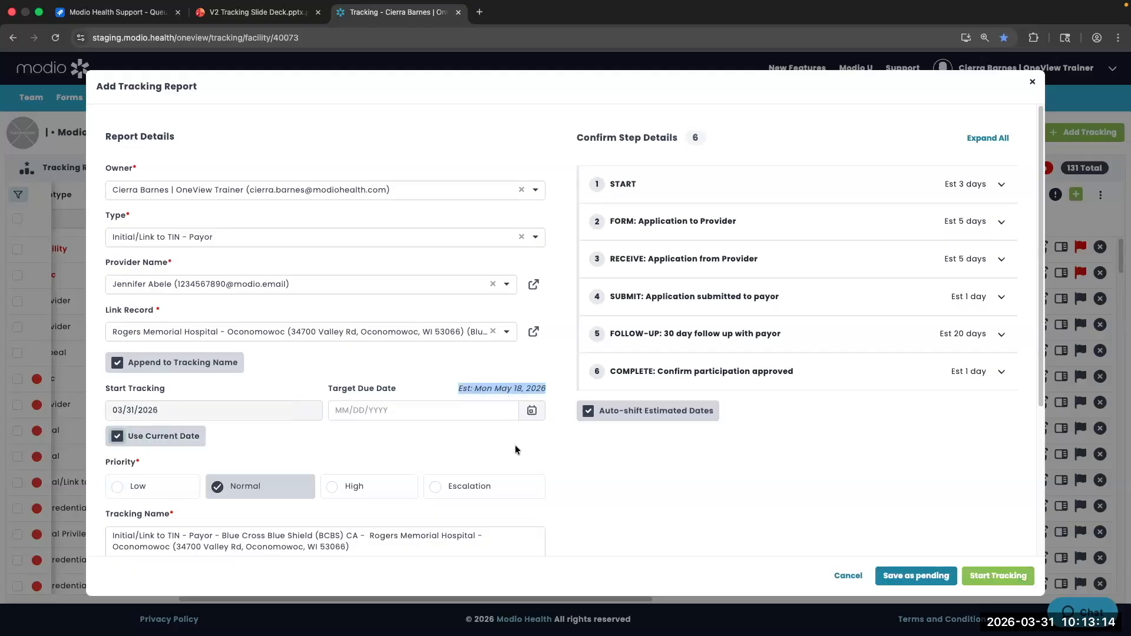
scroll(514, 447, "down", 3)
Change the new tracking report's priority from Normal to Low
scroll(512, 447, "down", 2)
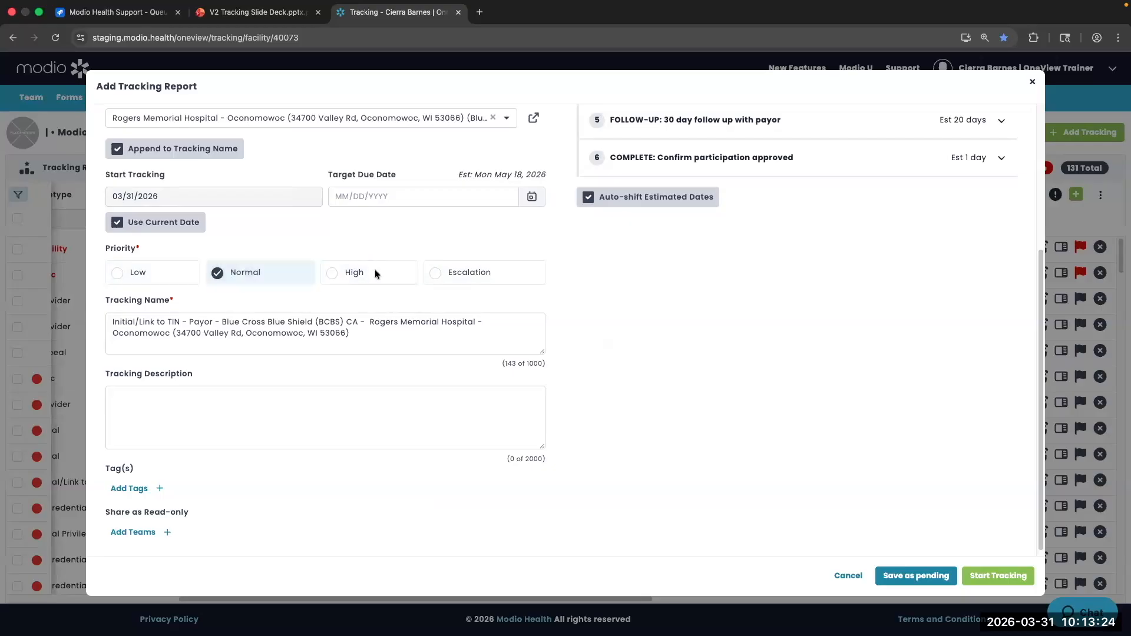
left_click(174, 274)
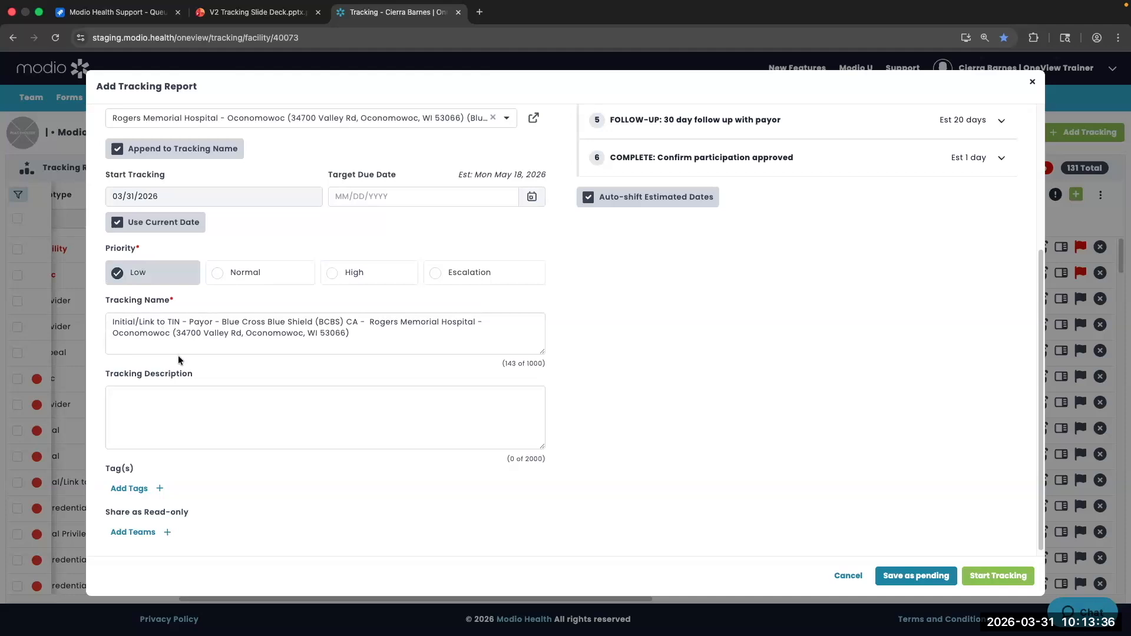
scroll(178, 356, "up", 5)
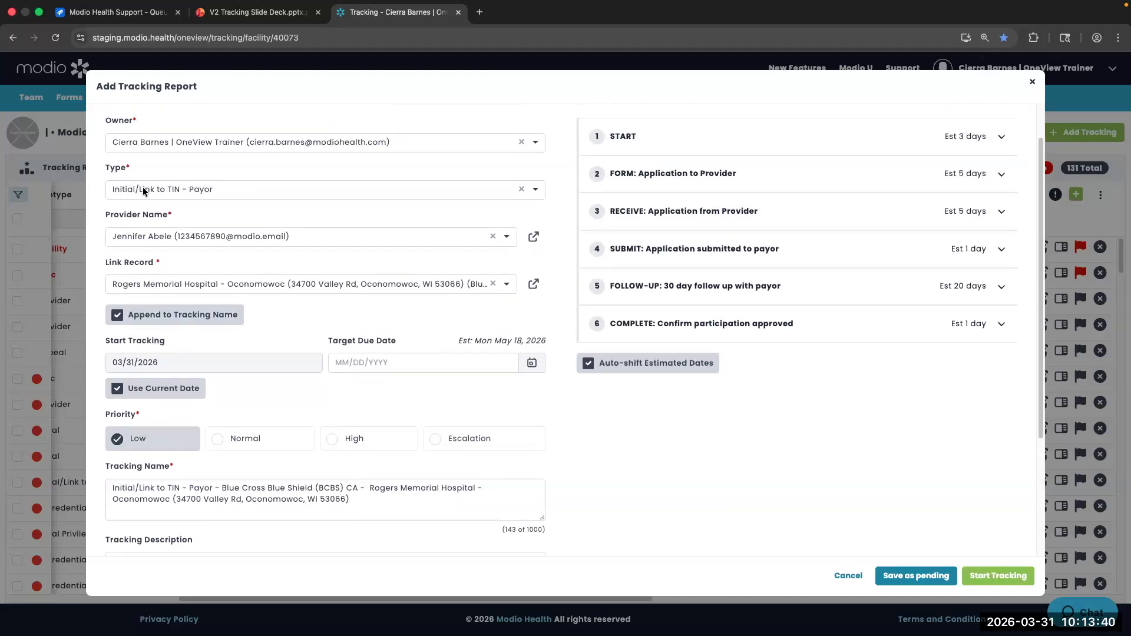
left_click_drag(219, 488, 111, 487)
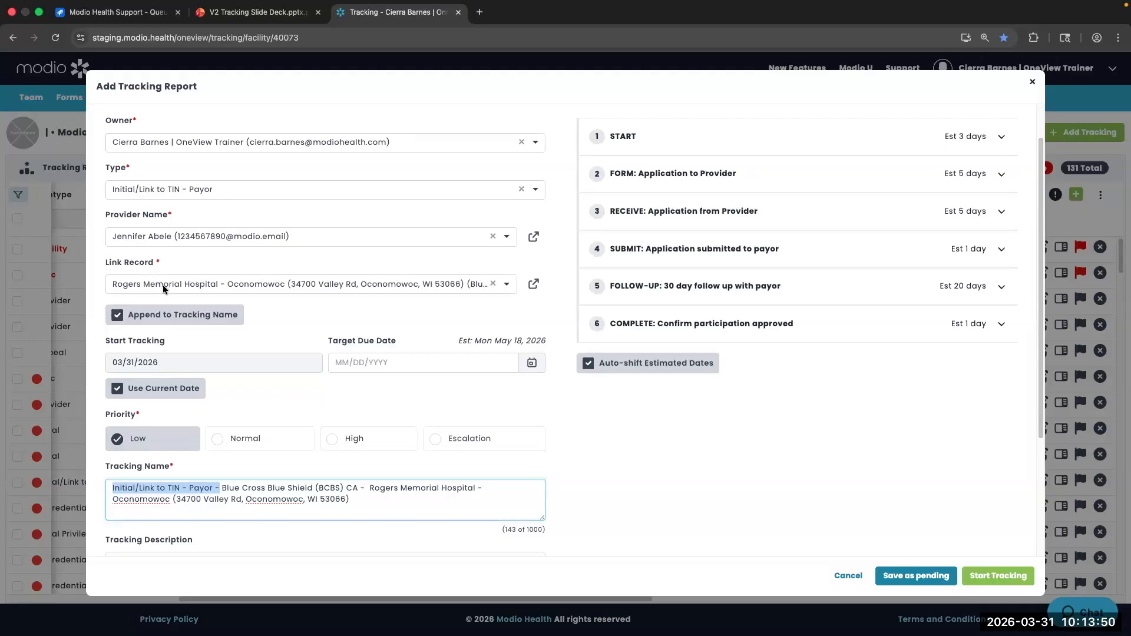
left_click_drag(222, 488, 377, 505)
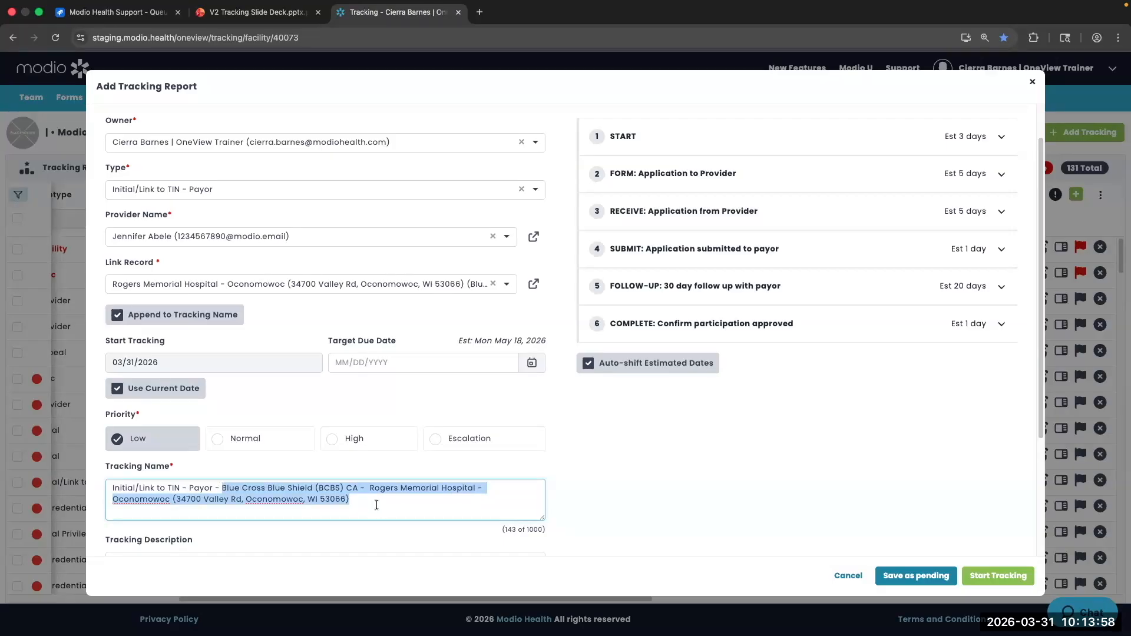
left_click(376, 505)
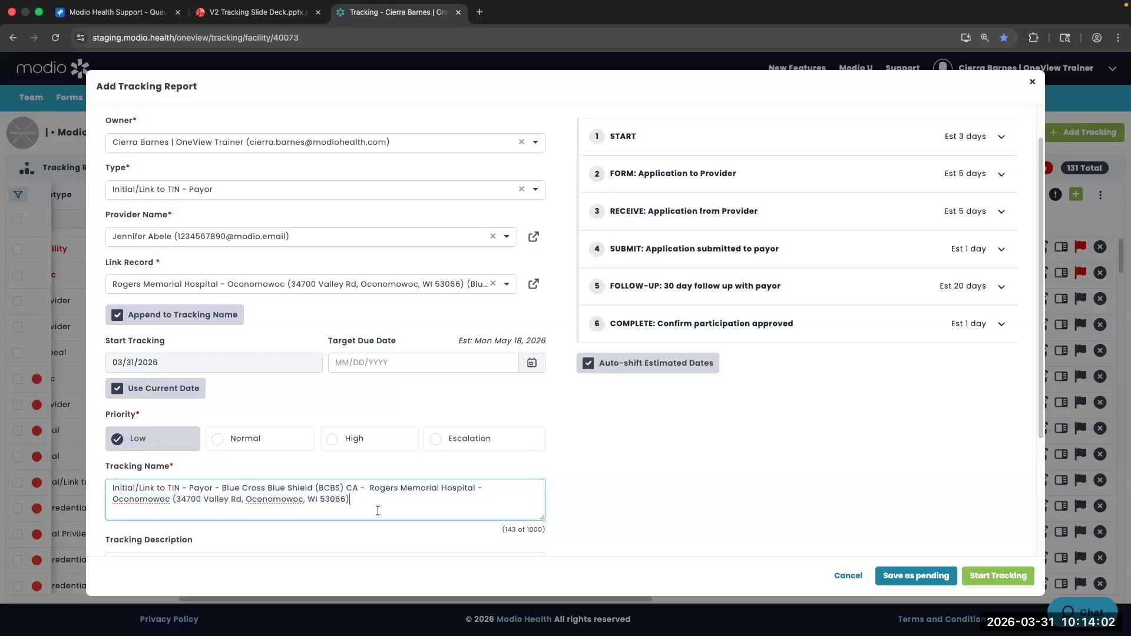
scroll(372, 483, "down", 1)
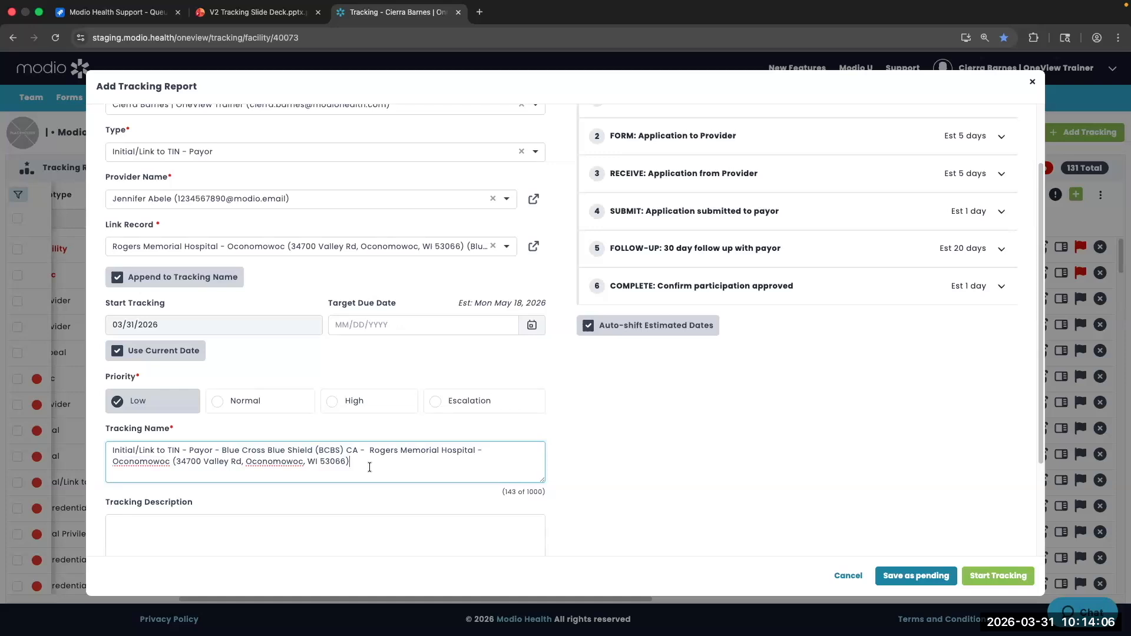
scroll(370, 467, "down", 1)
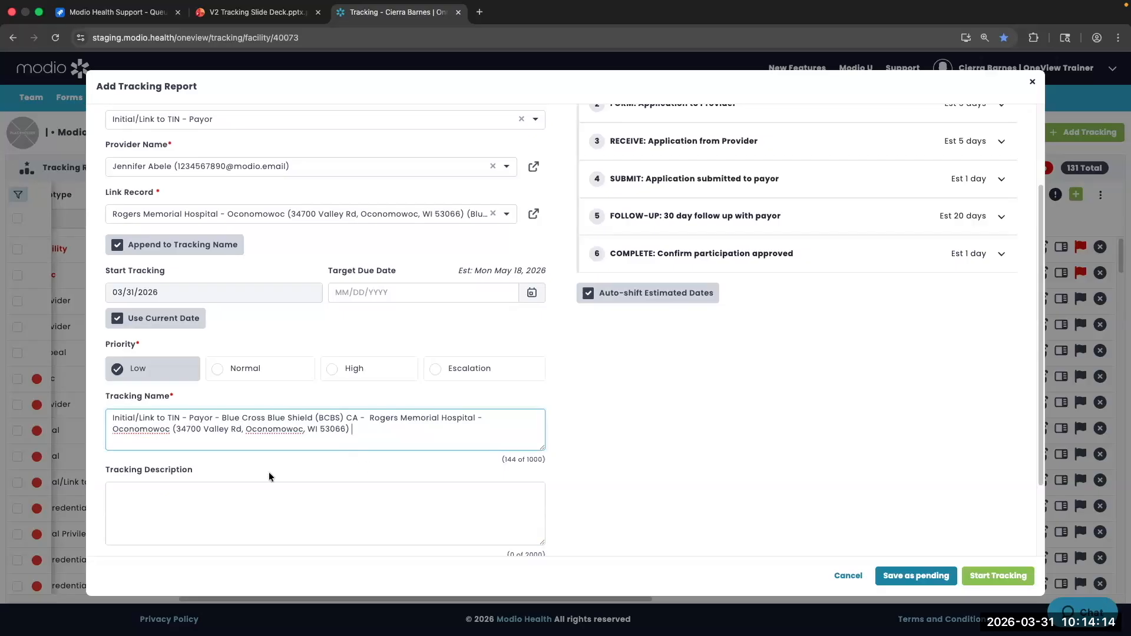
scroll(269, 472, "down", 2)
left_click(216, 428)
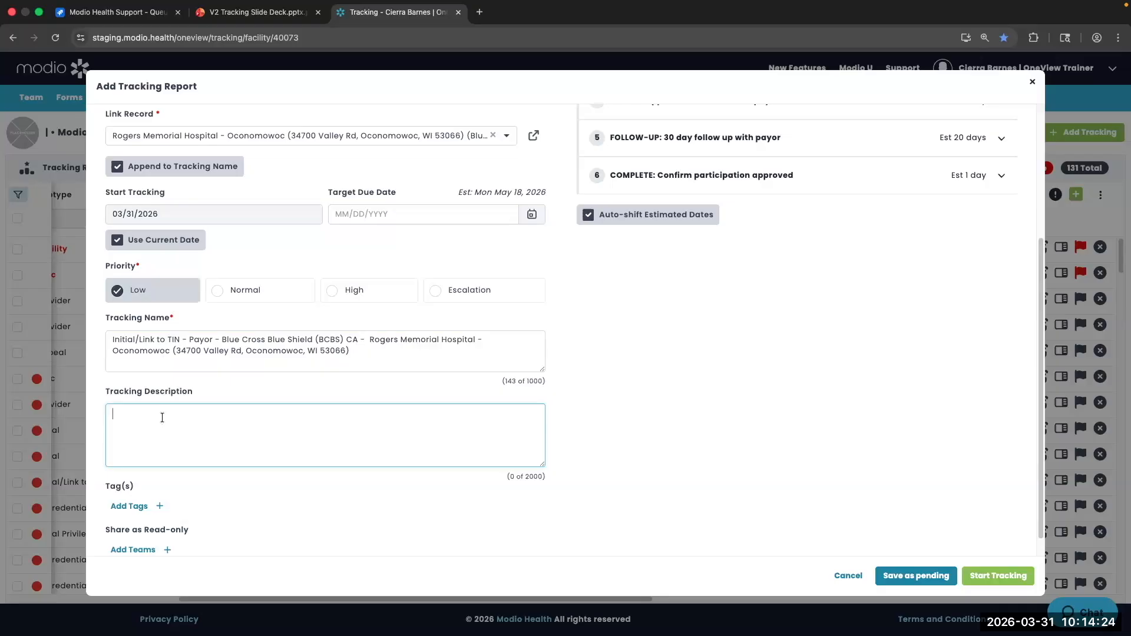
scroll(160, 421, "down", 2)
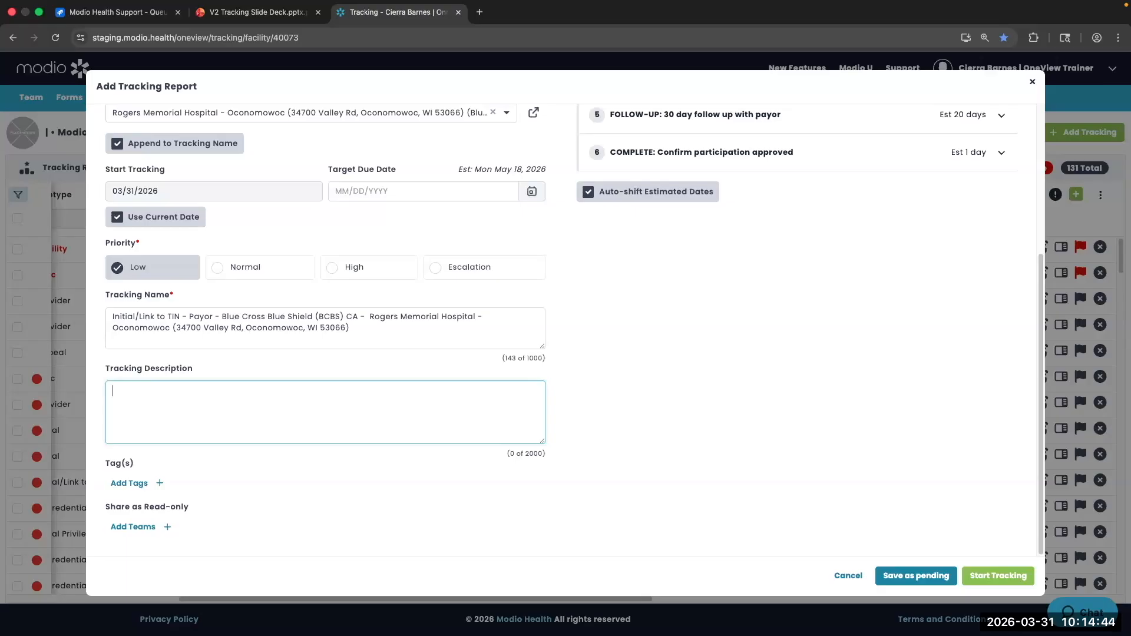
Create and attach the tag 'Brand New Tag', removing the briefly added Test and Test123 tags
left_click(139, 483)
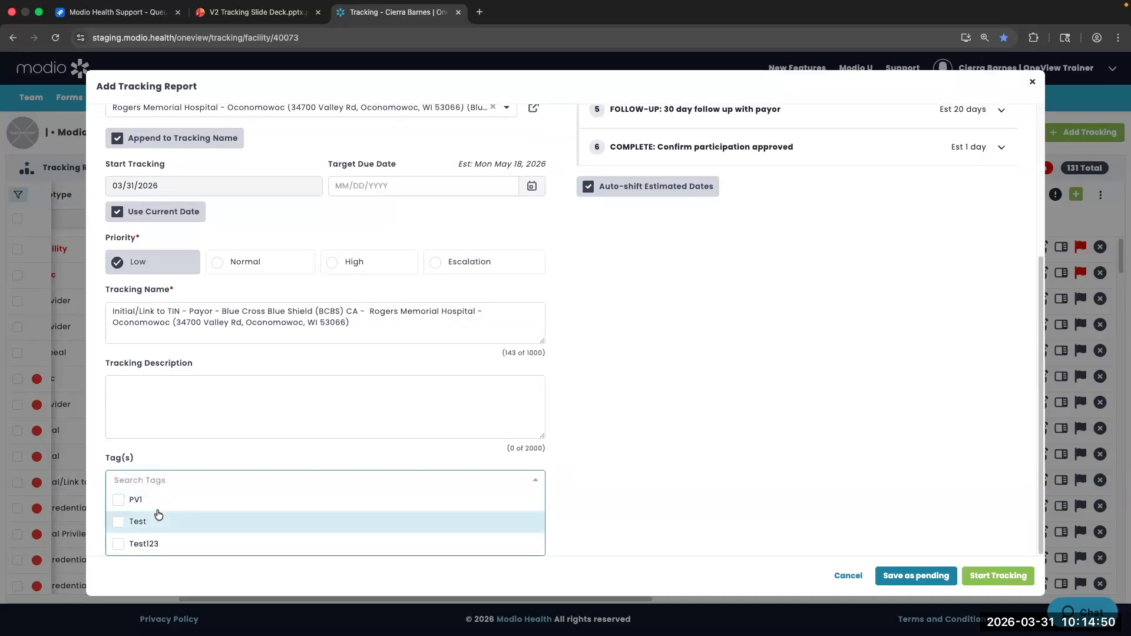
left_click(118, 524)
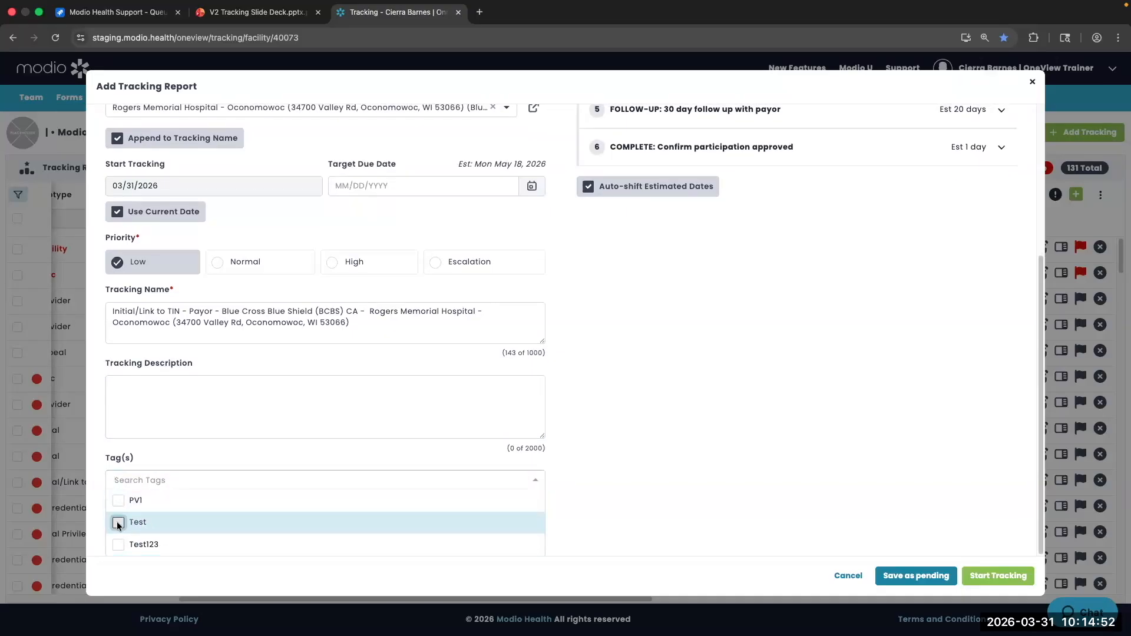
left_click(131, 545)
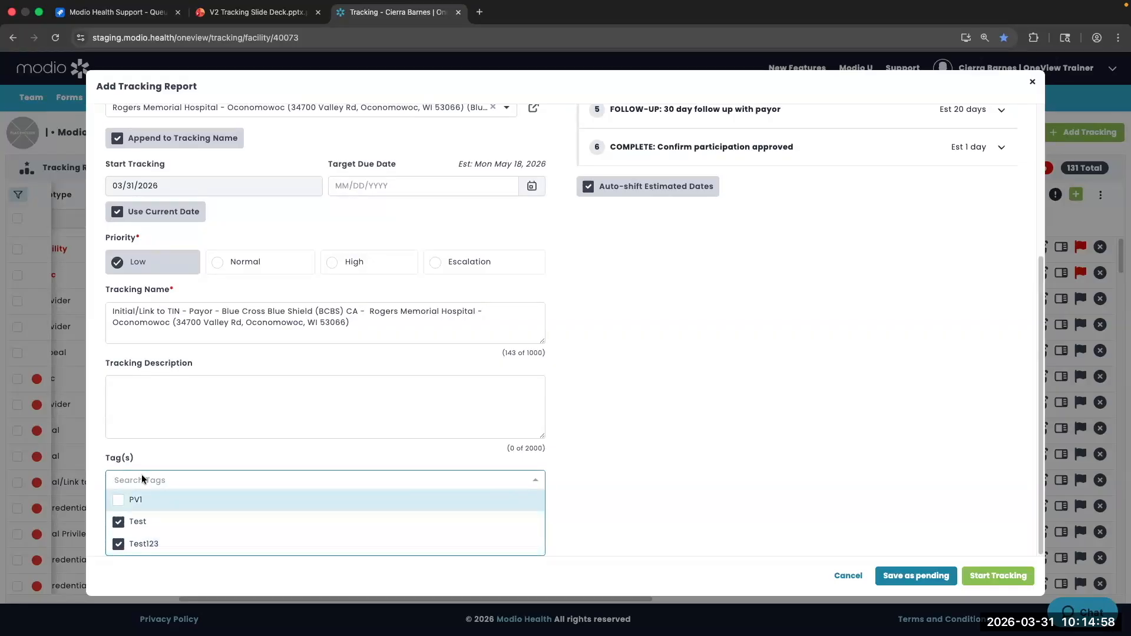
type("Bran")
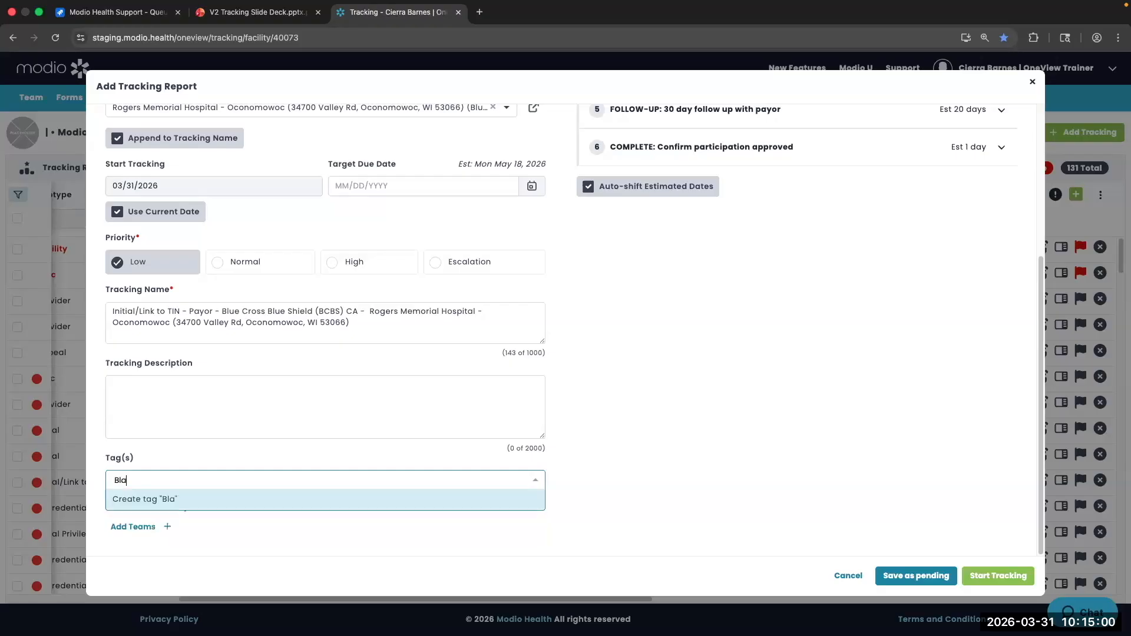
type("d New Tag")
key("Return")
left_click(251, 451)
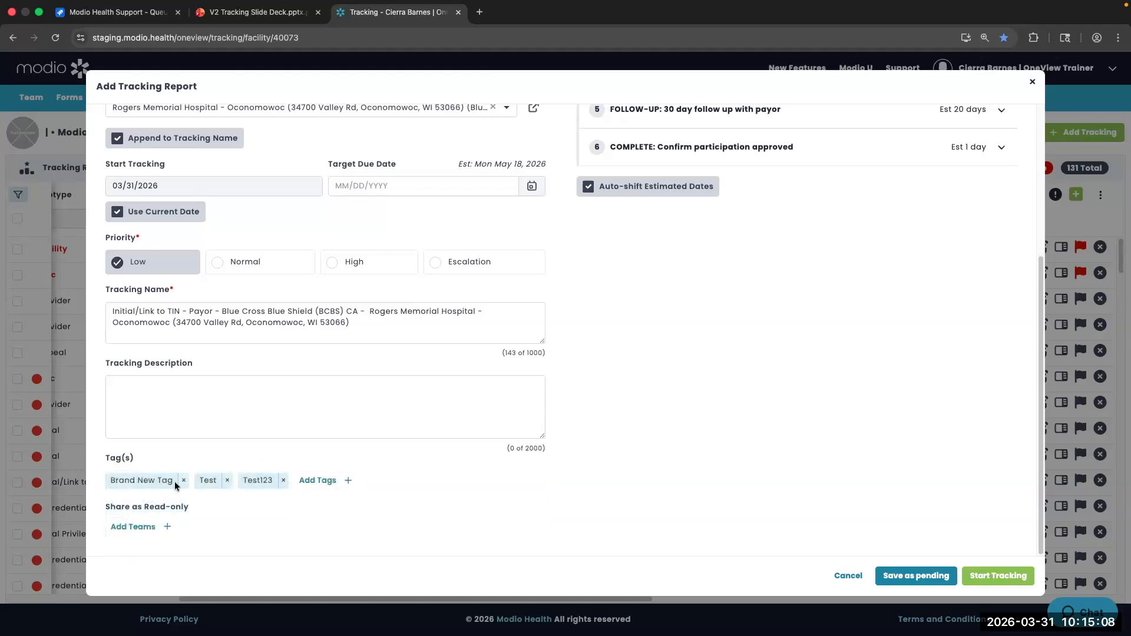
left_click(284, 481)
left_click(227, 481)
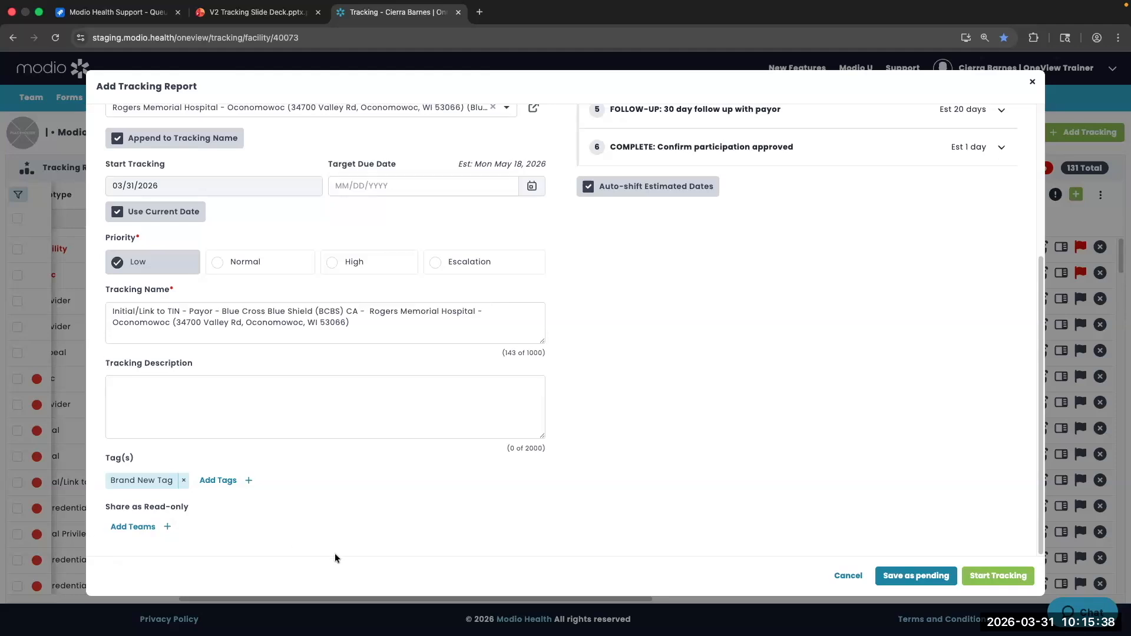
scroll(712, 276, "up", 5)
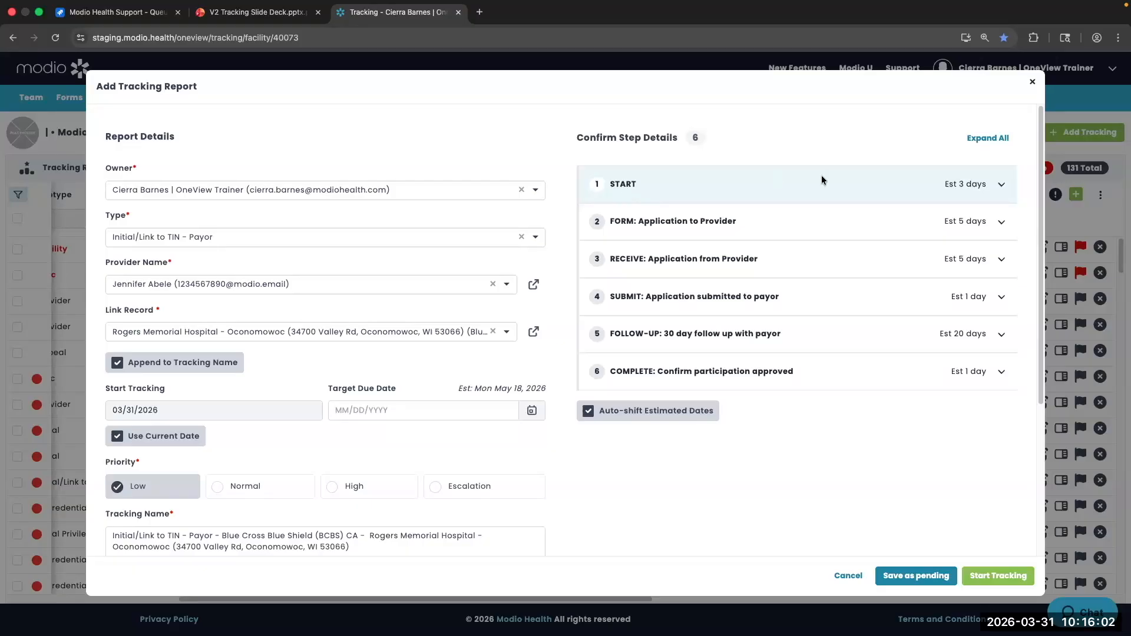
Expand the START step to show its 03/31/2026 start, 3-day duration and Thu Apr 2, 2026 due date
left_click(1001, 184)
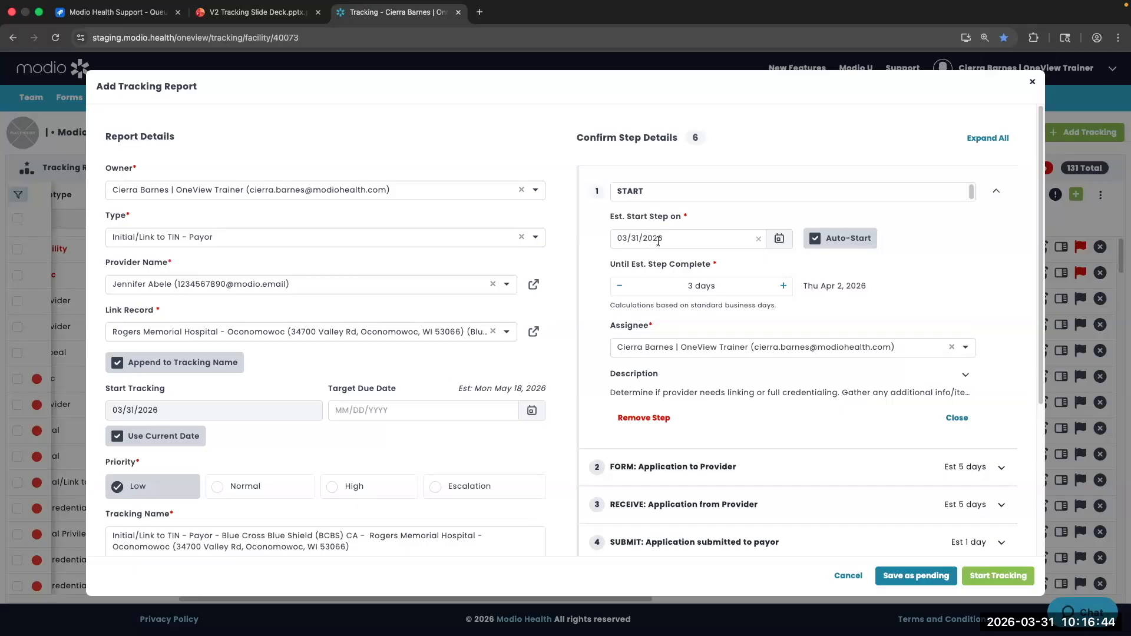
left_click_drag(676, 241, 607, 238)
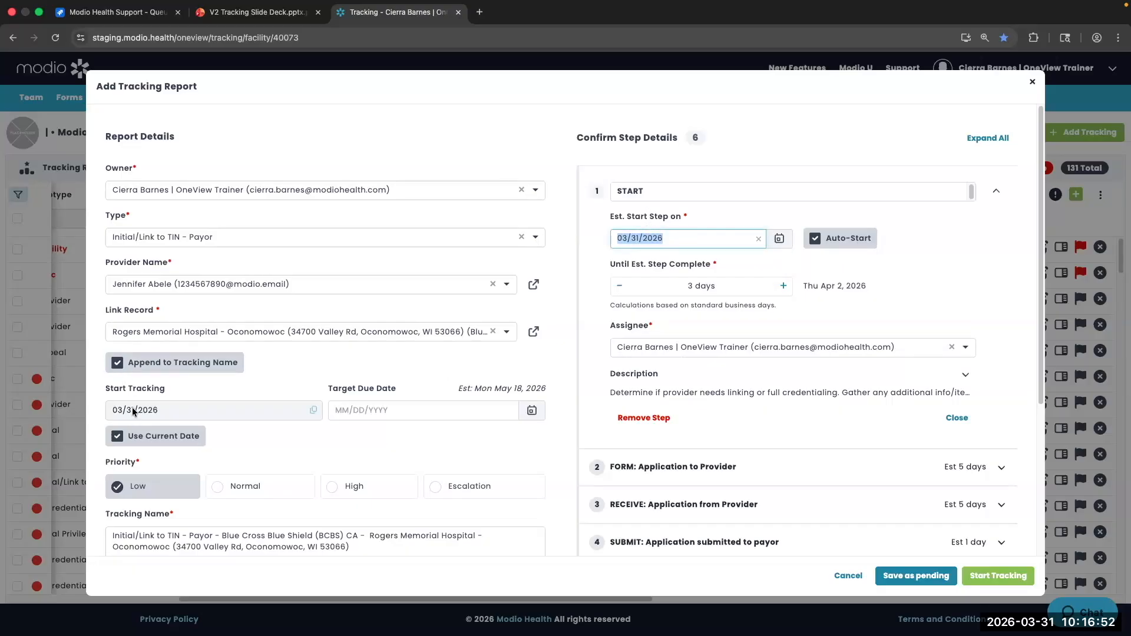
left_click(707, 238)
left_click(706, 218)
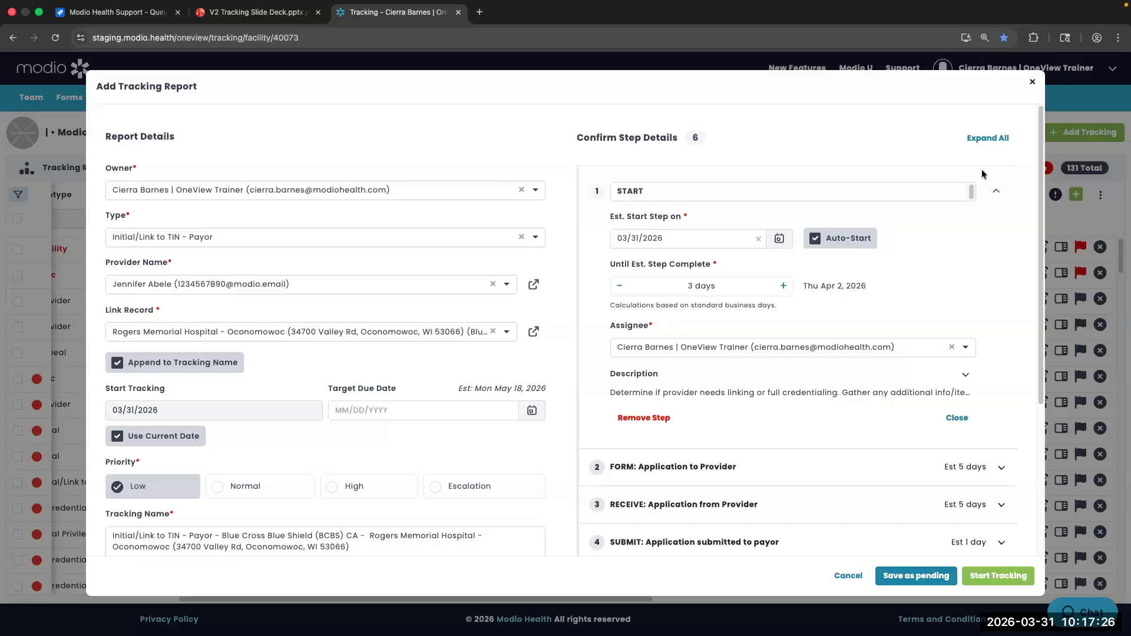
left_click(996, 194)
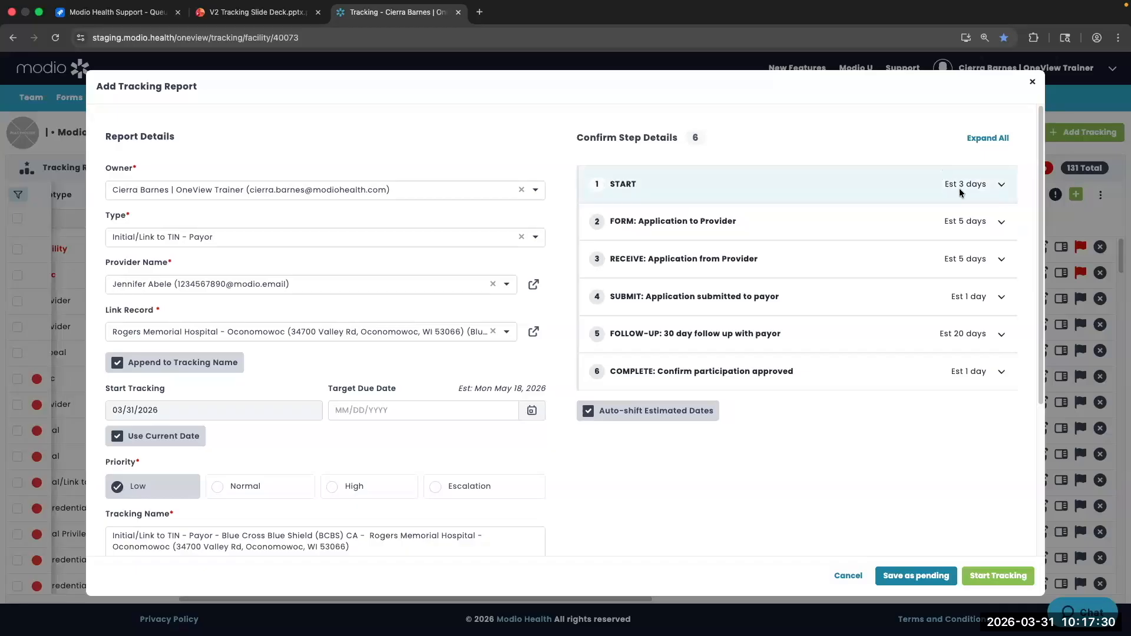
left_click(1002, 185)
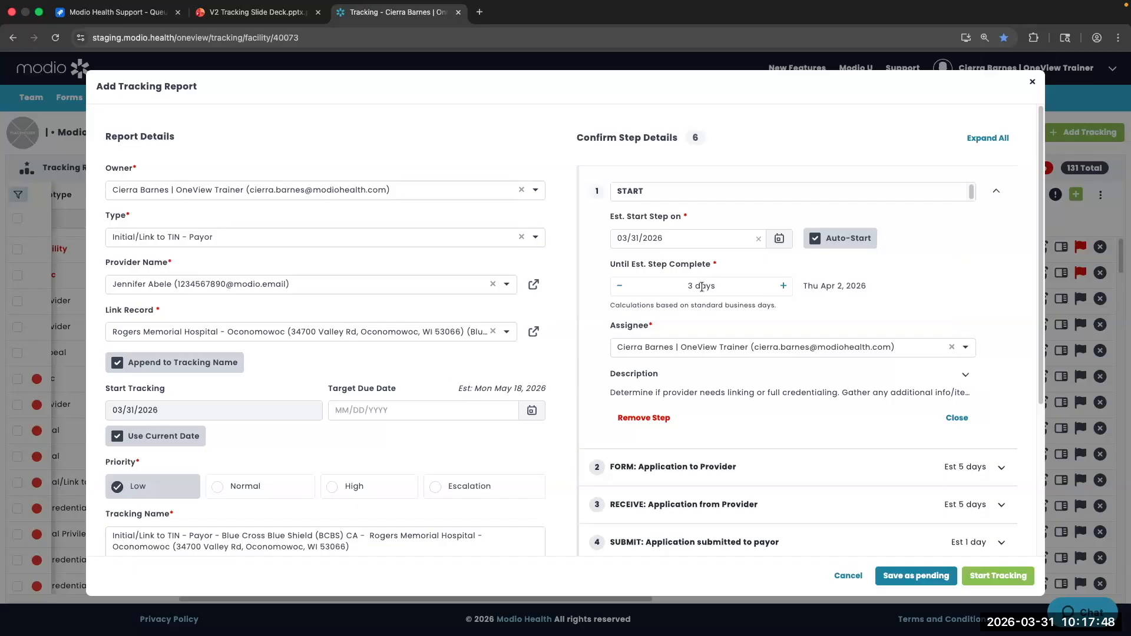
Try the START step at 2 days, return it to 3 days, and turn auto-shifting of estimated dates off
left_click(617, 287)
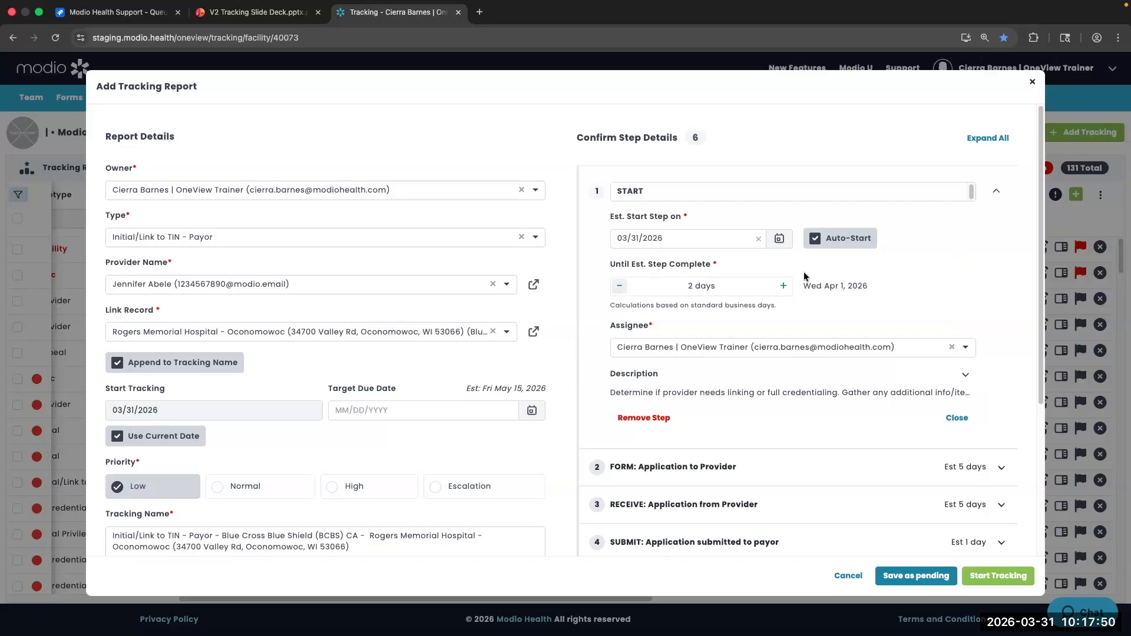
left_click(783, 287)
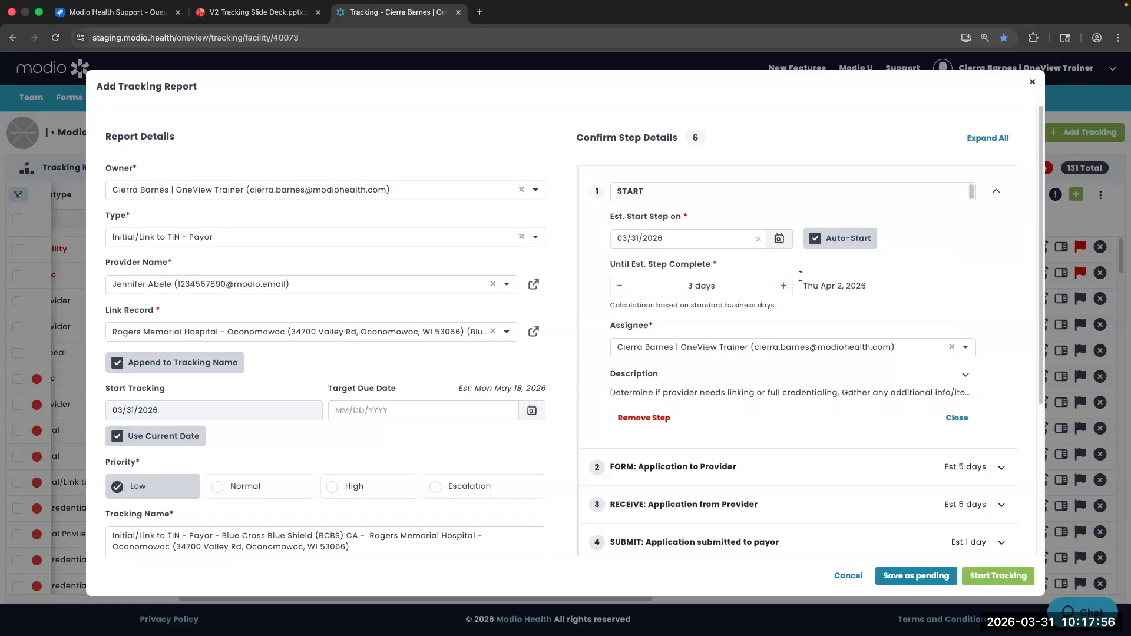
left_click_drag(852, 287, 807, 287)
left_click(617, 288)
left_click(783, 285)
scroll(719, 371, "down", 2)
scroll(719, 370, "down", 2)
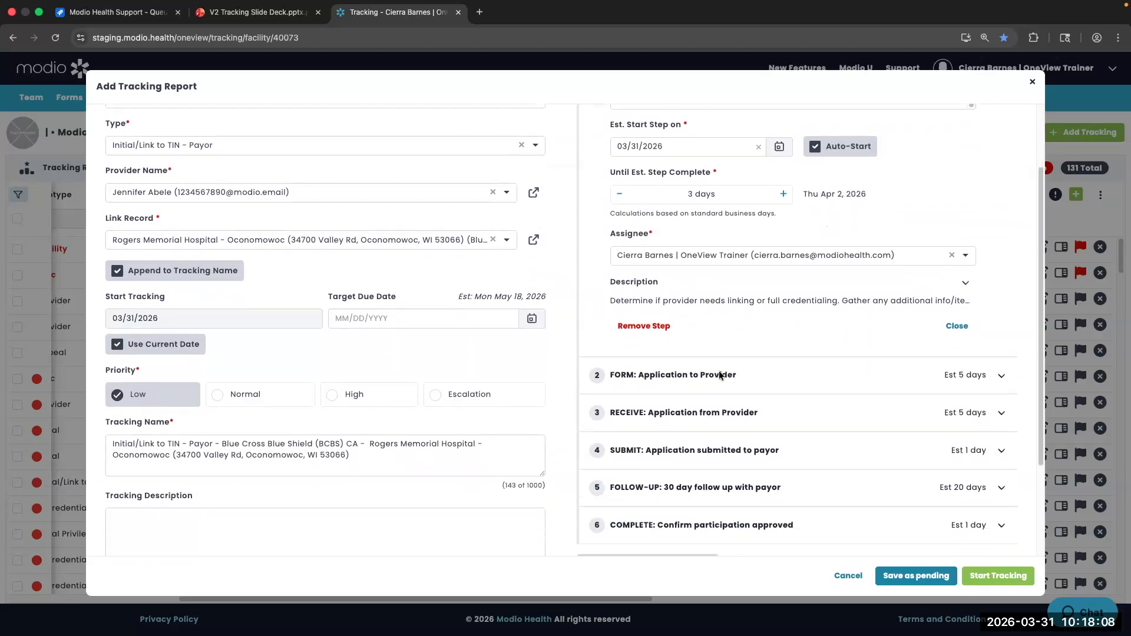
left_click(587, 519)
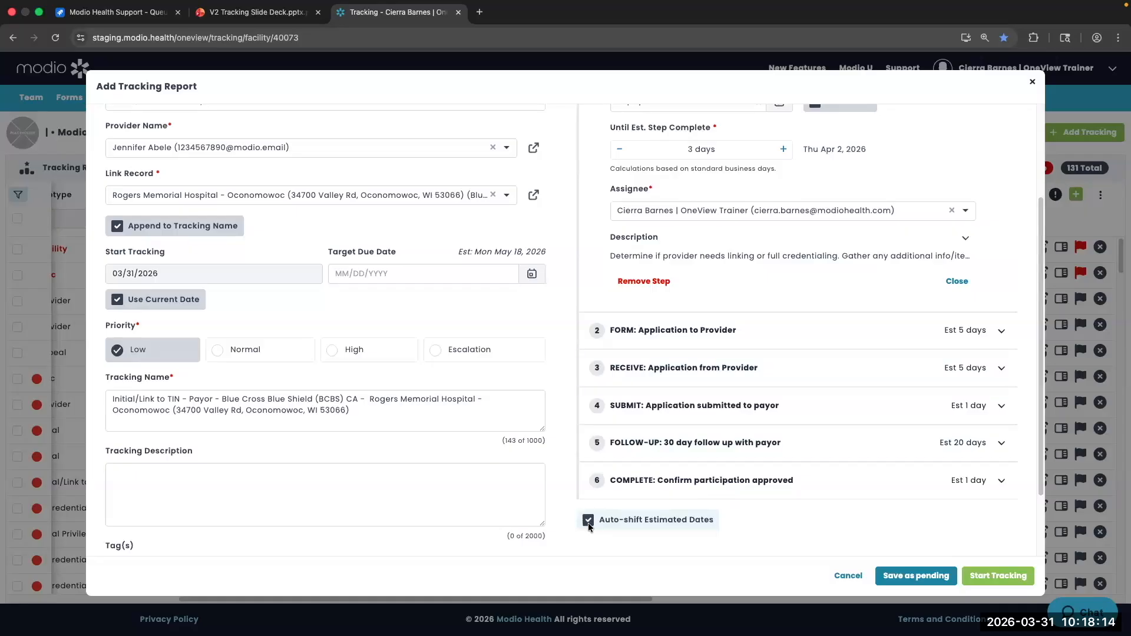
Keep START at 3 days and turn on Auto-shift Estimated Dates, with the estimate at Mon May 18, 2026
scroll(588, 522, "up", 2)
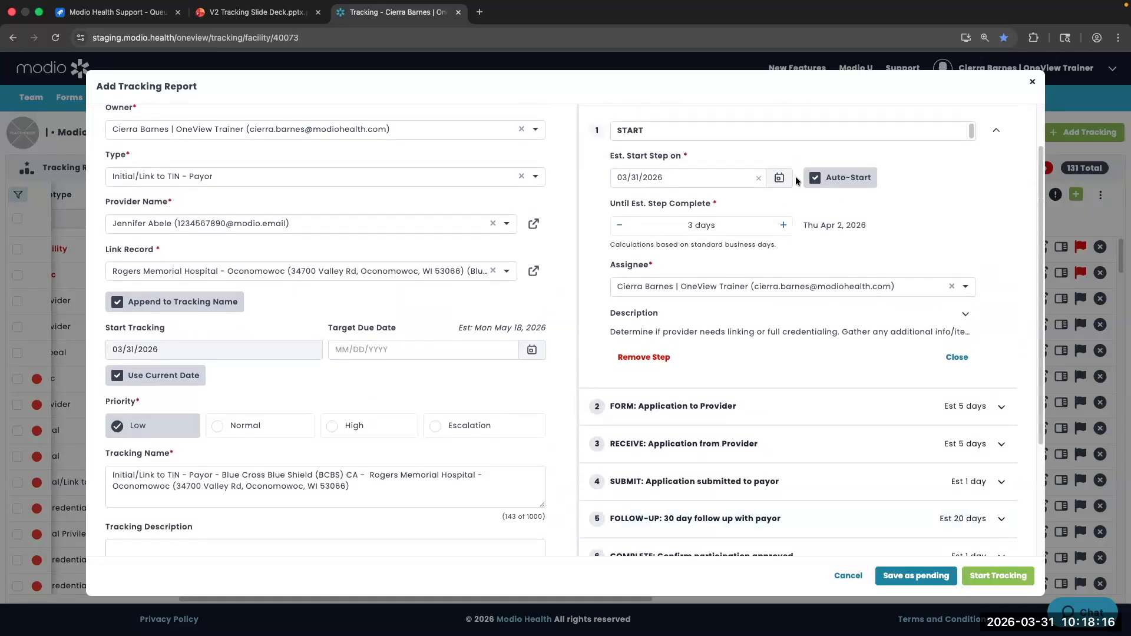
left_click(625, 227)
left_click(783, 225)
scroll(713, 370, "down", 3)
scroll(642, 390, "up", 3)
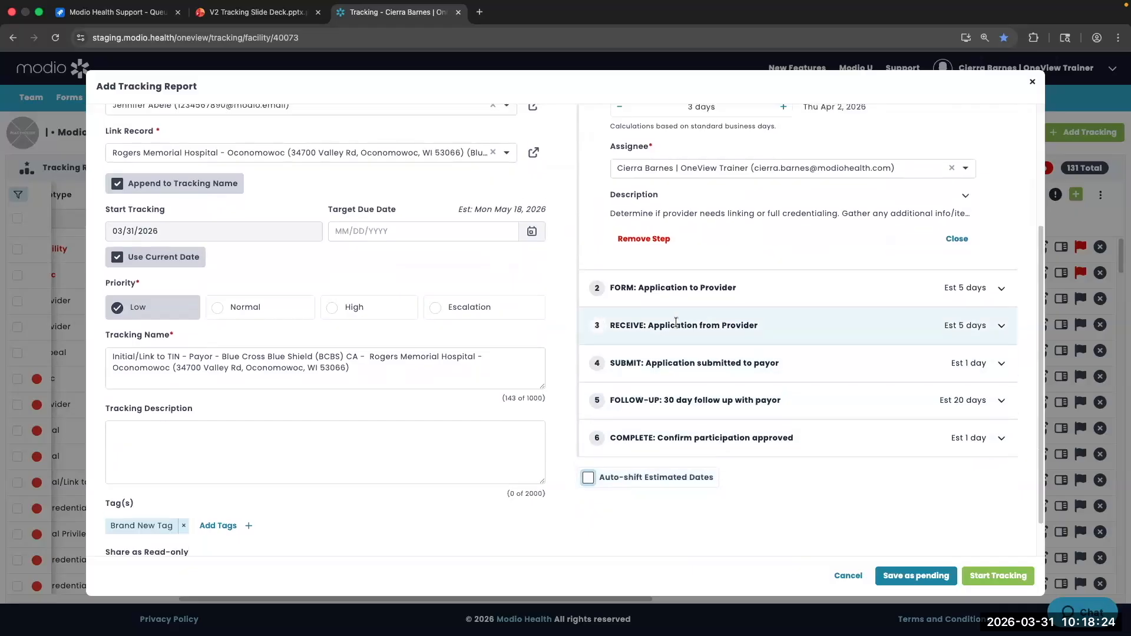
left_click(785, 253)
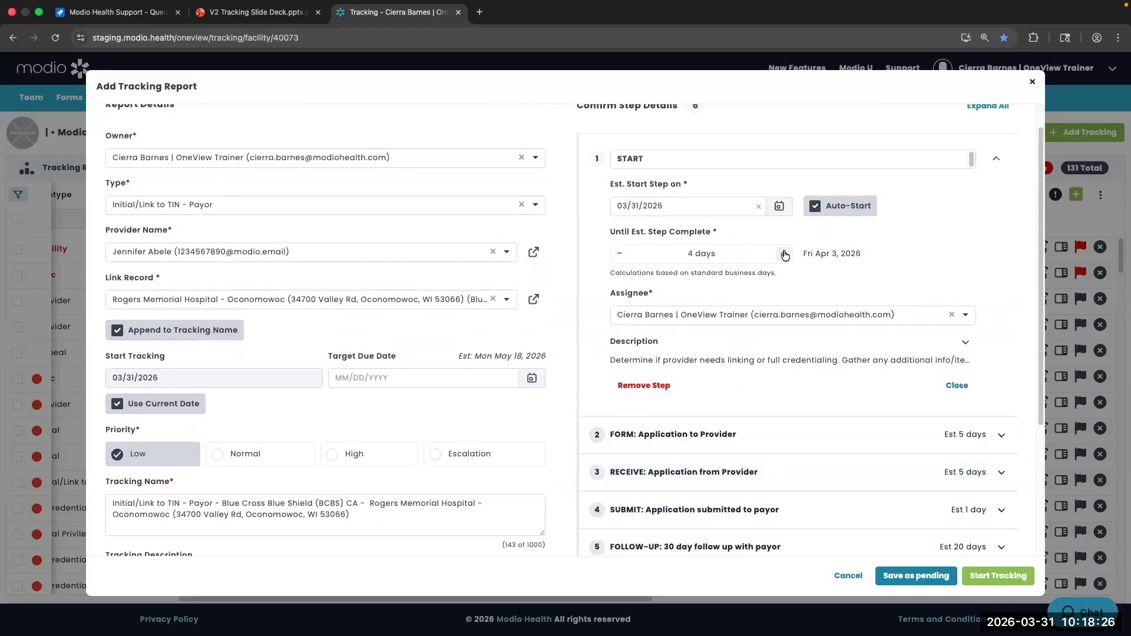
left_click(617, 258)
triple_click(512, 354)
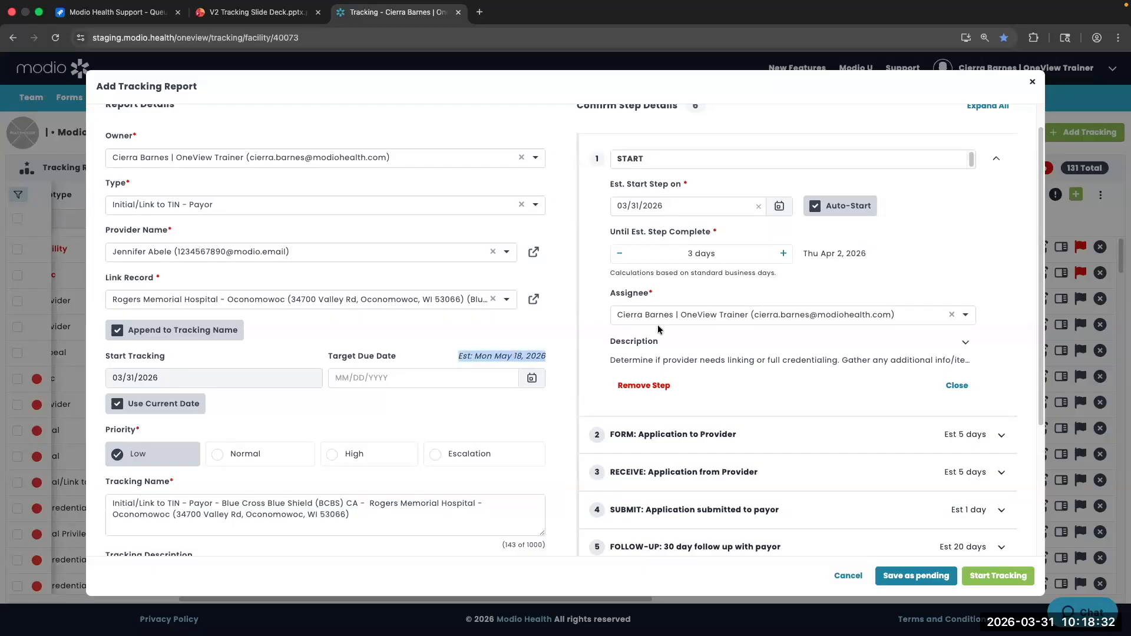
left_click(769, 285)
scroll(707, 329, "down", 5)
left_click(589, 430)
scroll(707, 286, "up", 5)
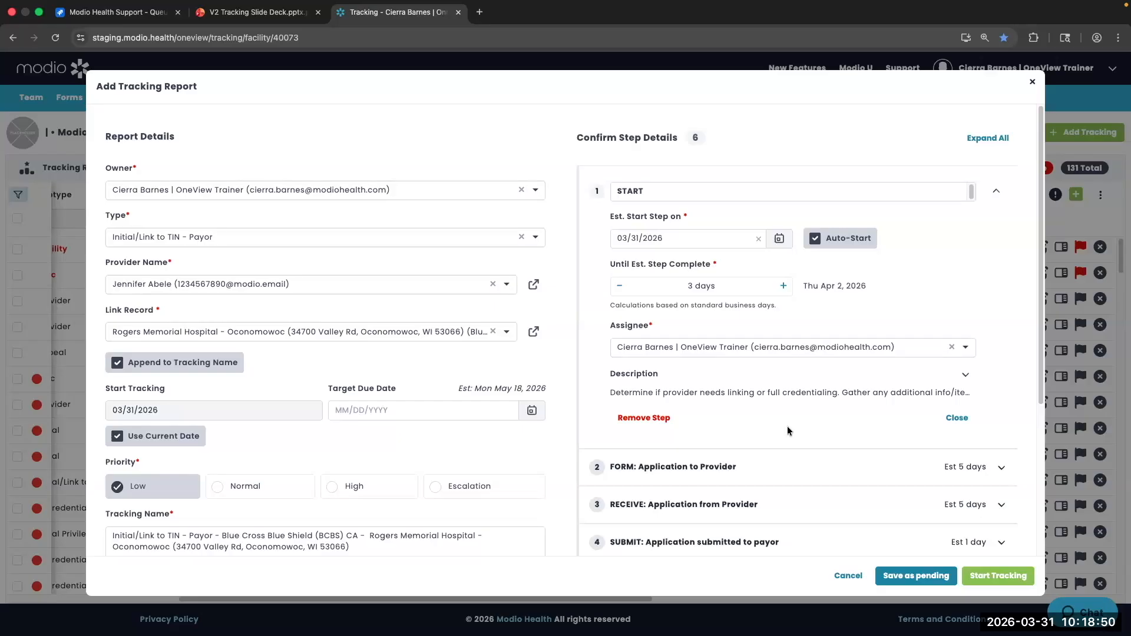
Reassign step 4, SUBMIT, to the OneView Admin user found through the Assignee search
left_click(997, 190)
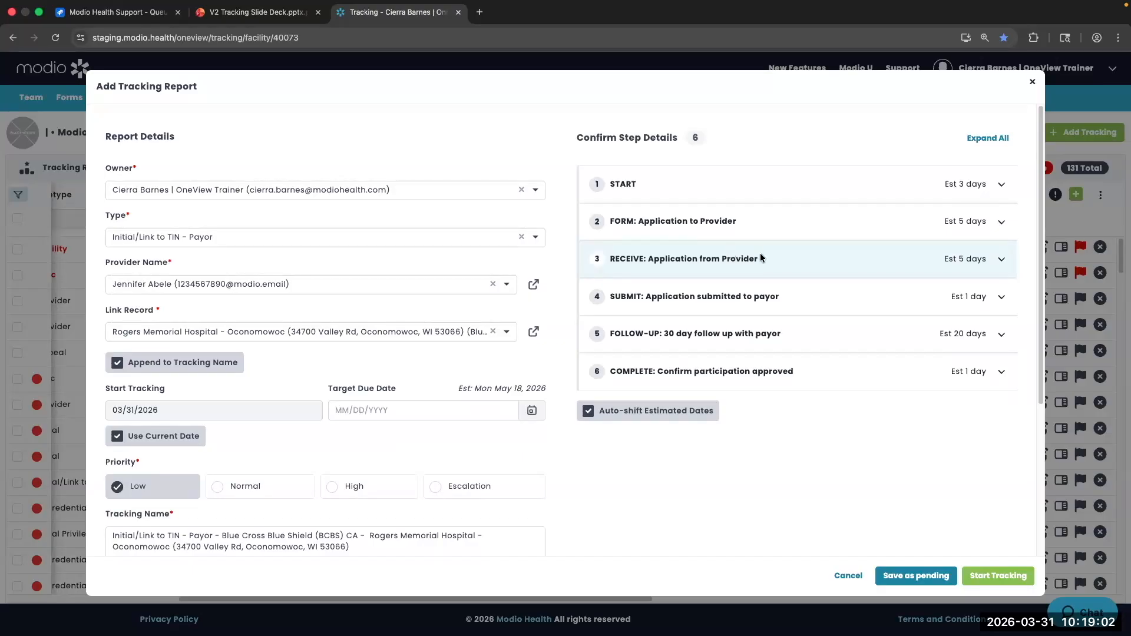
left_click(828, 293)
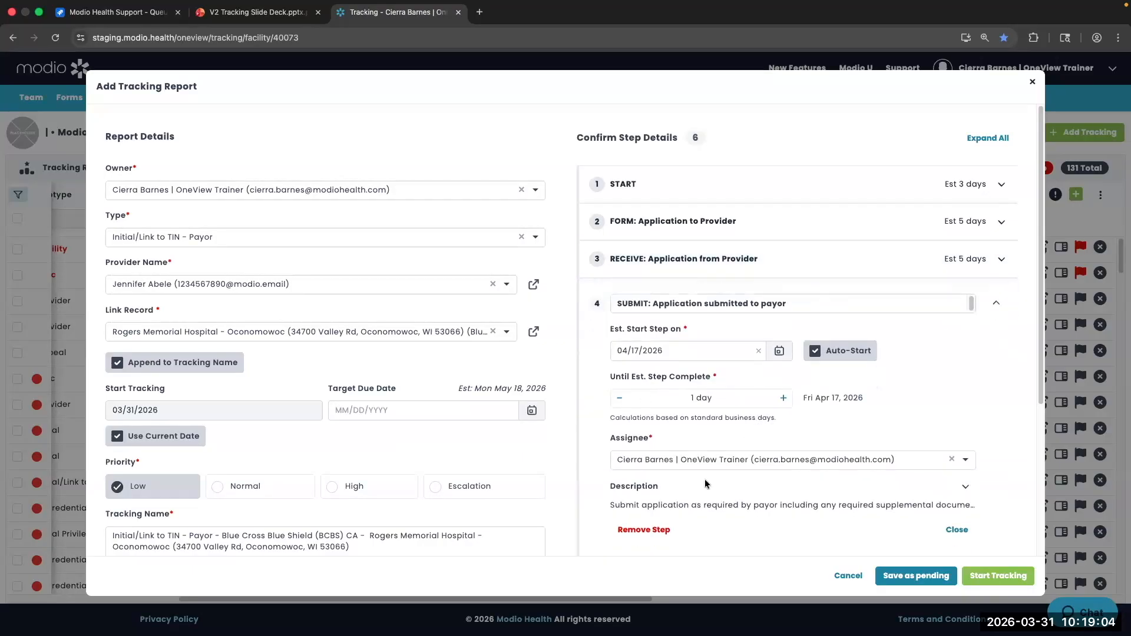
left_click(670, 458)
type("danes")
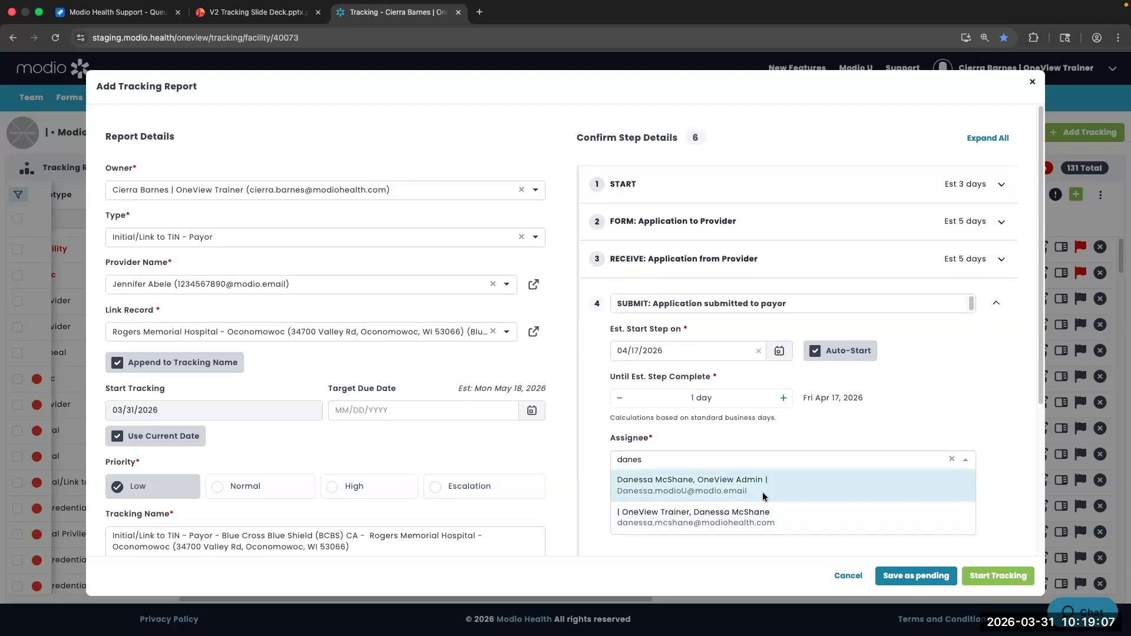
left_click(766, 496)
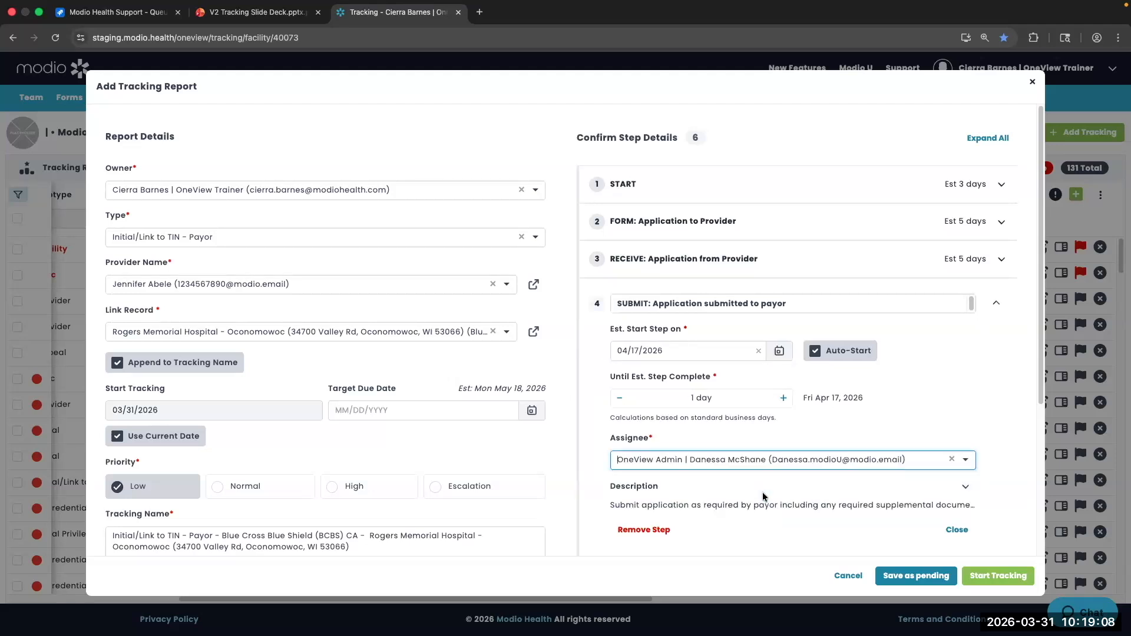
left_click(997, 302)
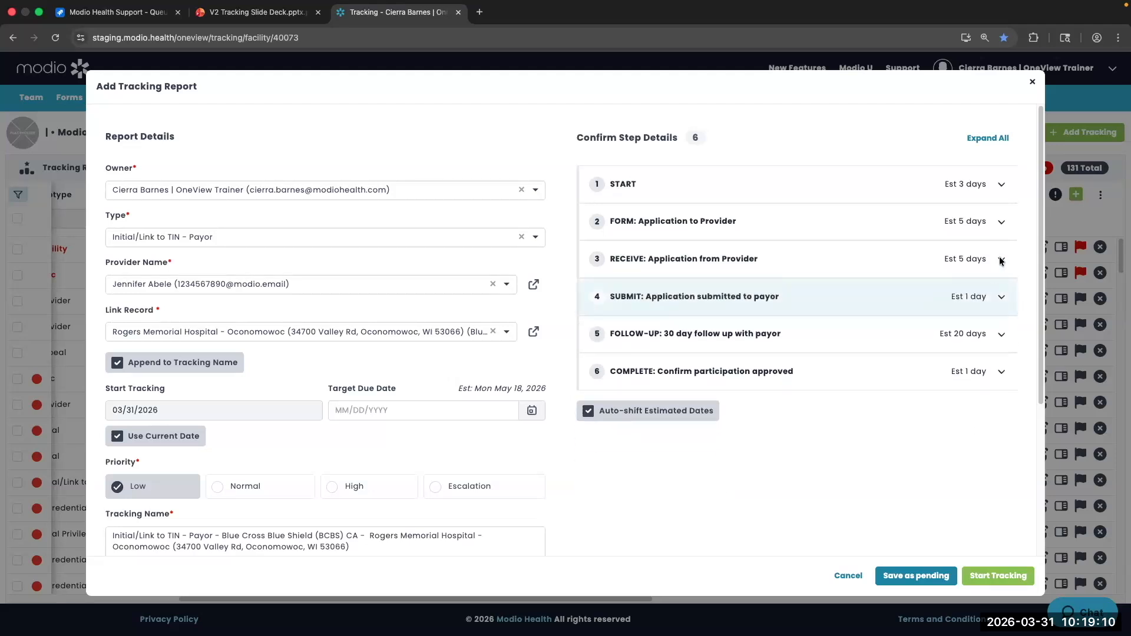
Expand the START step to show its 3-day run from 03/31/2026 to Thu Apr 2, 2026
left_click(999, 185)
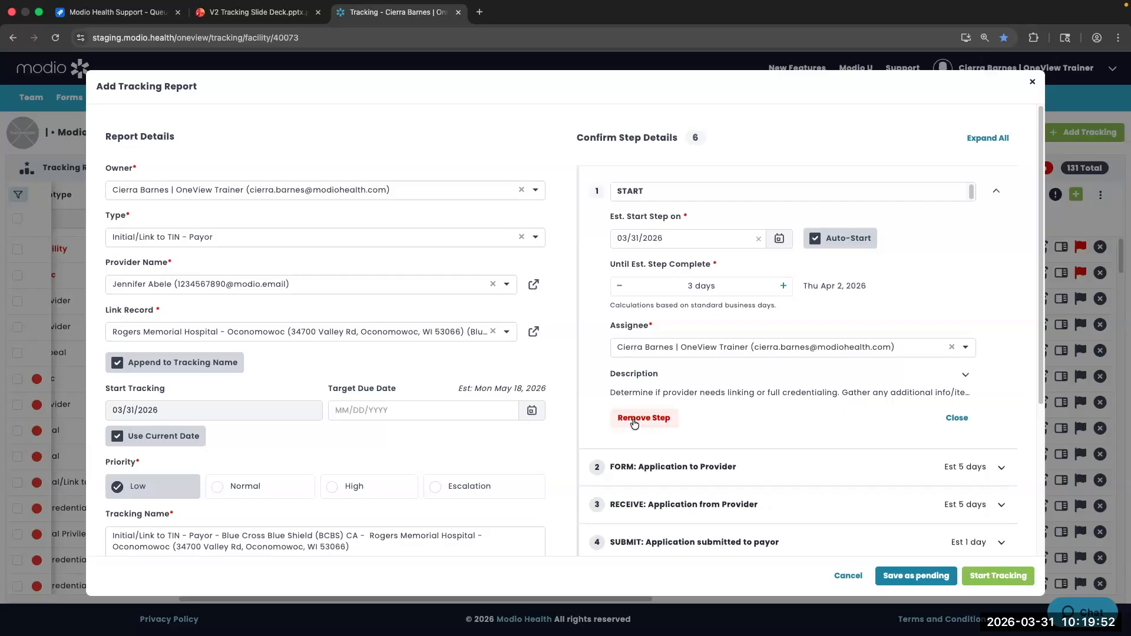
Remove the START step and restore it, keeping all six steps with the estimate at May 18, 2026
scroll(634, 423, "down", 3)
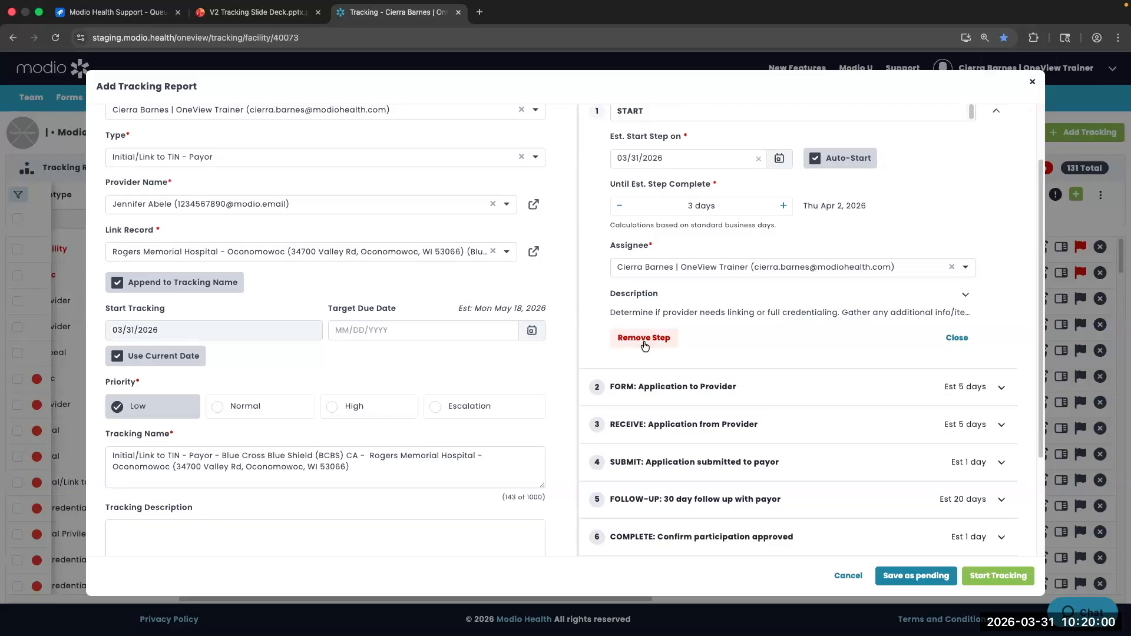
scroll(633, 158, "up", 3)
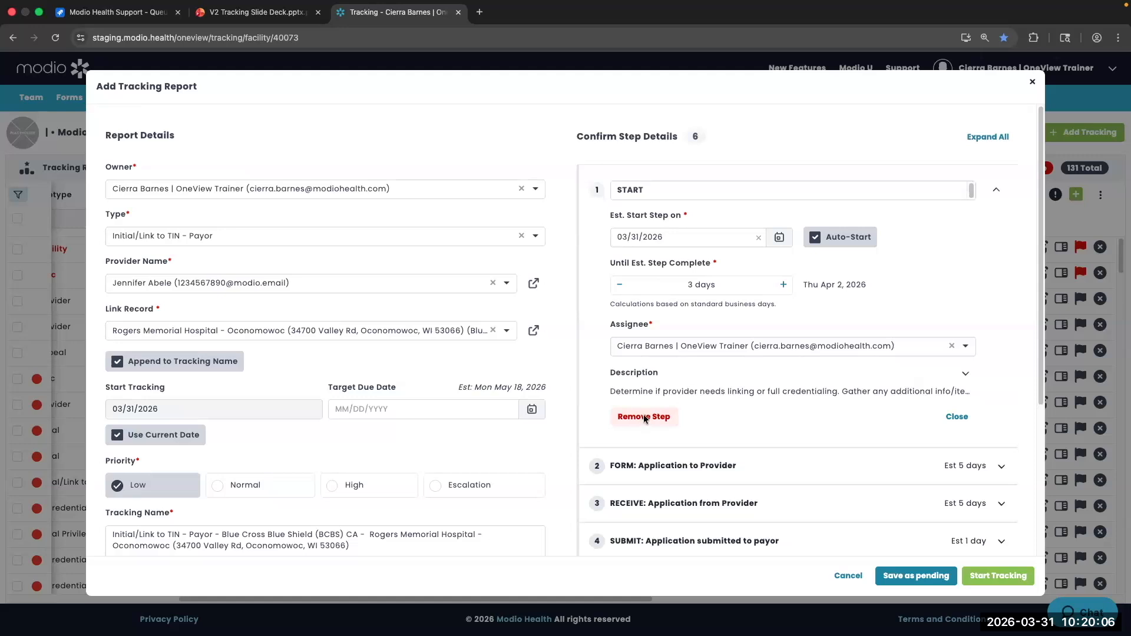
left_click(645, 417)
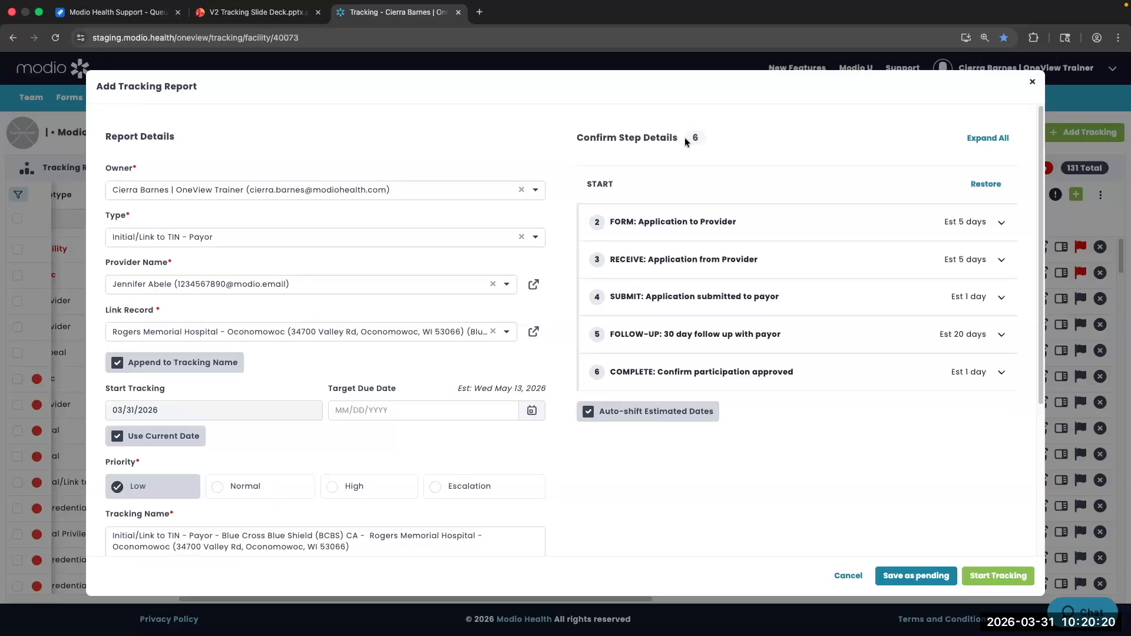
left_click(993, 184)
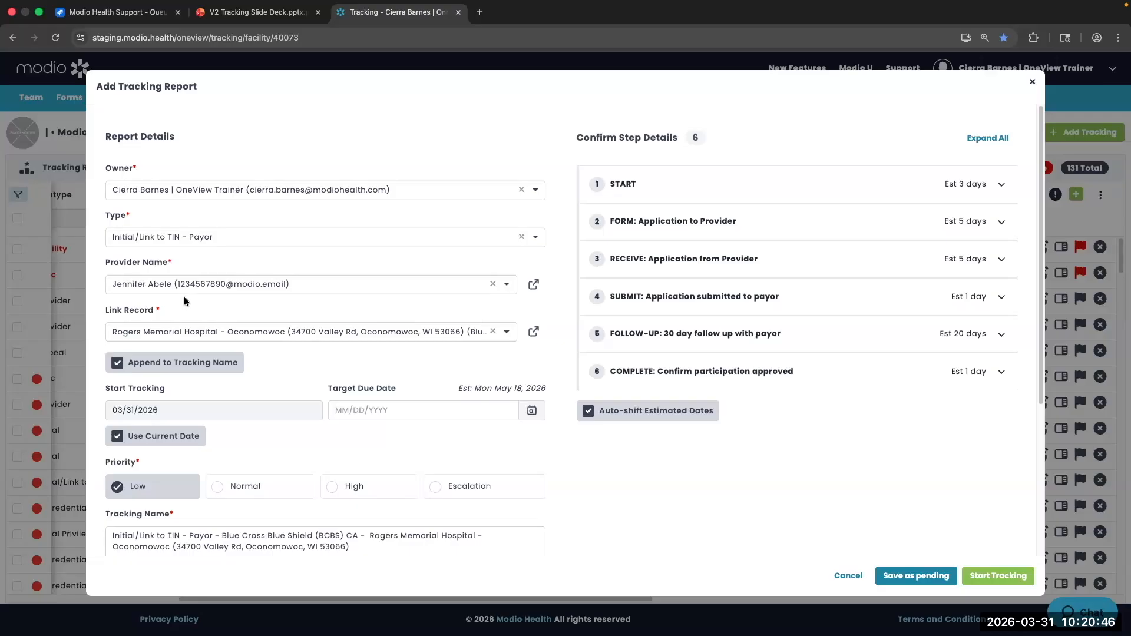
left_click(1002, 185)
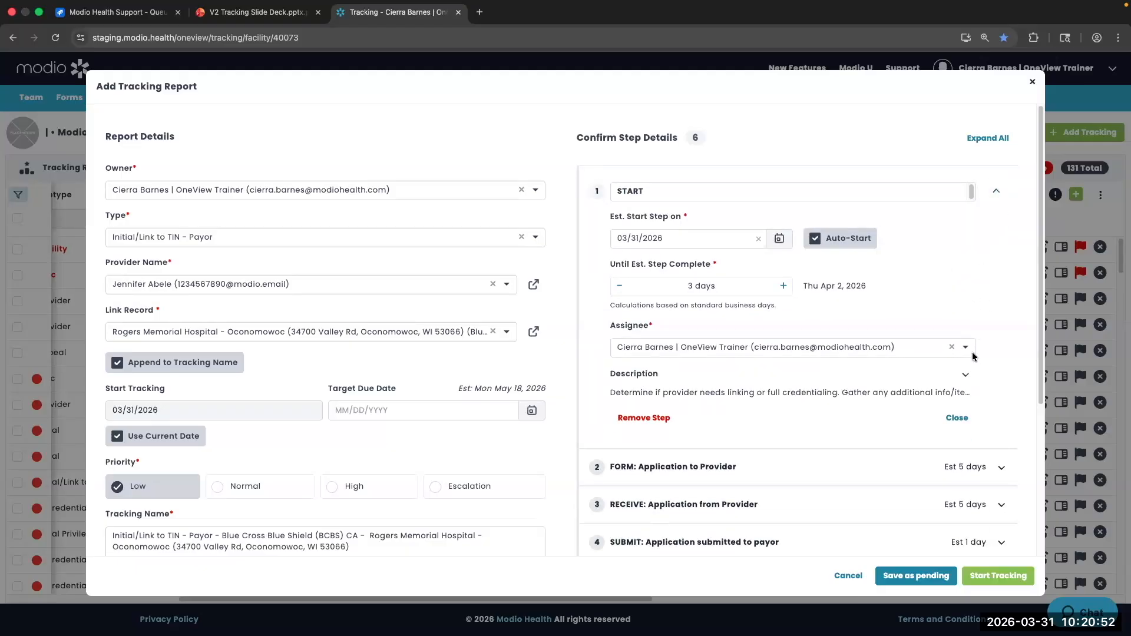
left_click(957, 417)
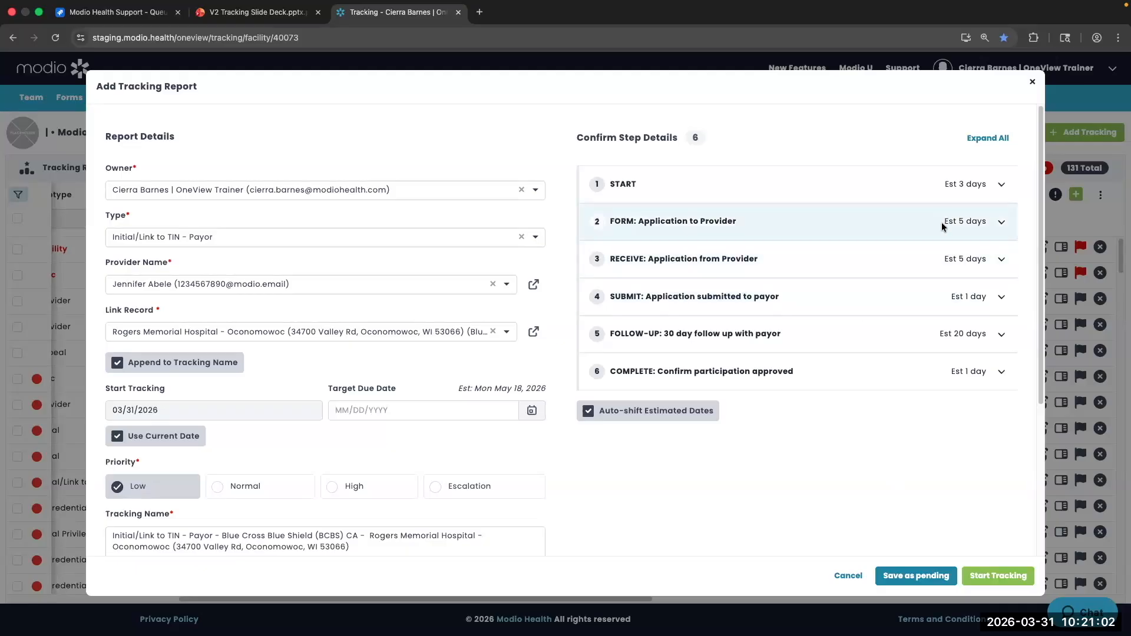
scroll(941, 221, "down", 1)
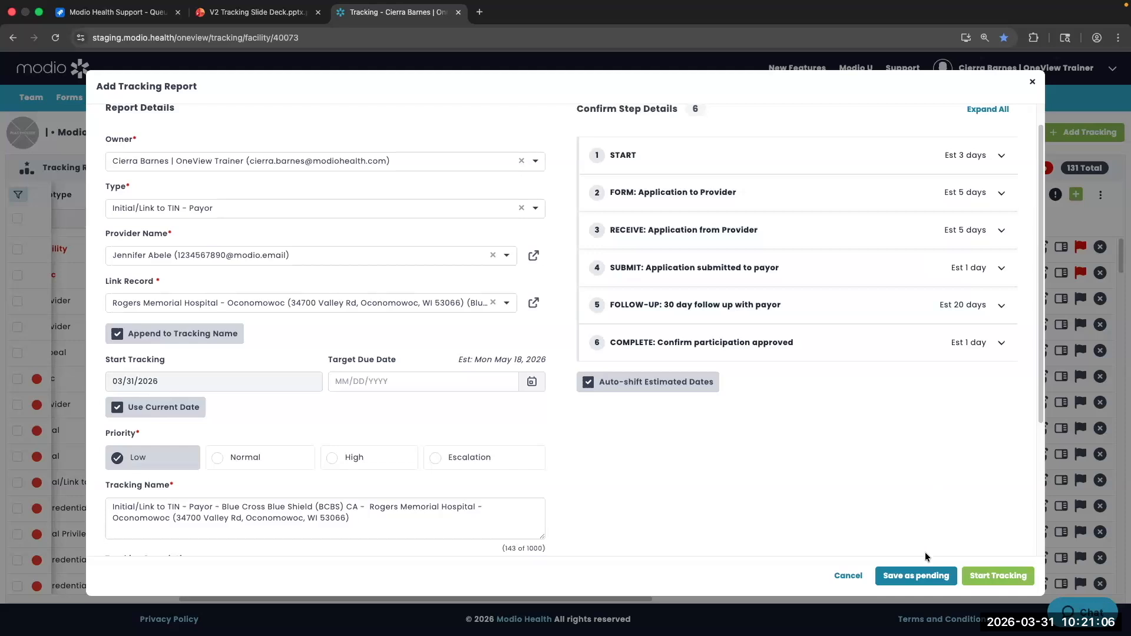
left_click(996, 577)
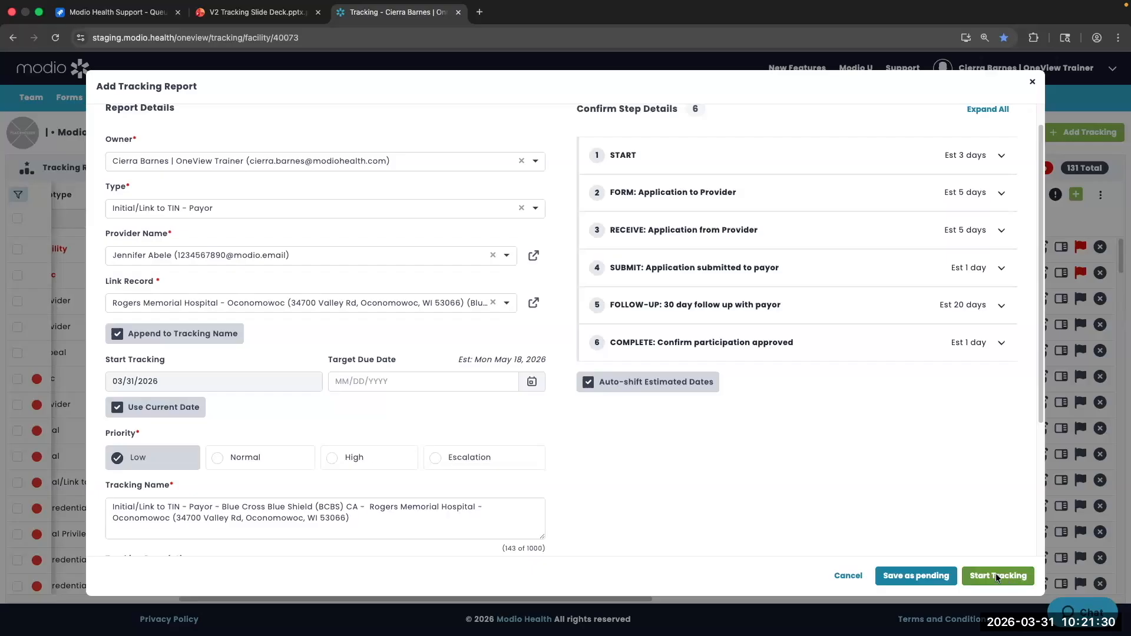
Save the Initial/Link to TIN report as pending and open its detail page from the notification
left_click(923, 575)
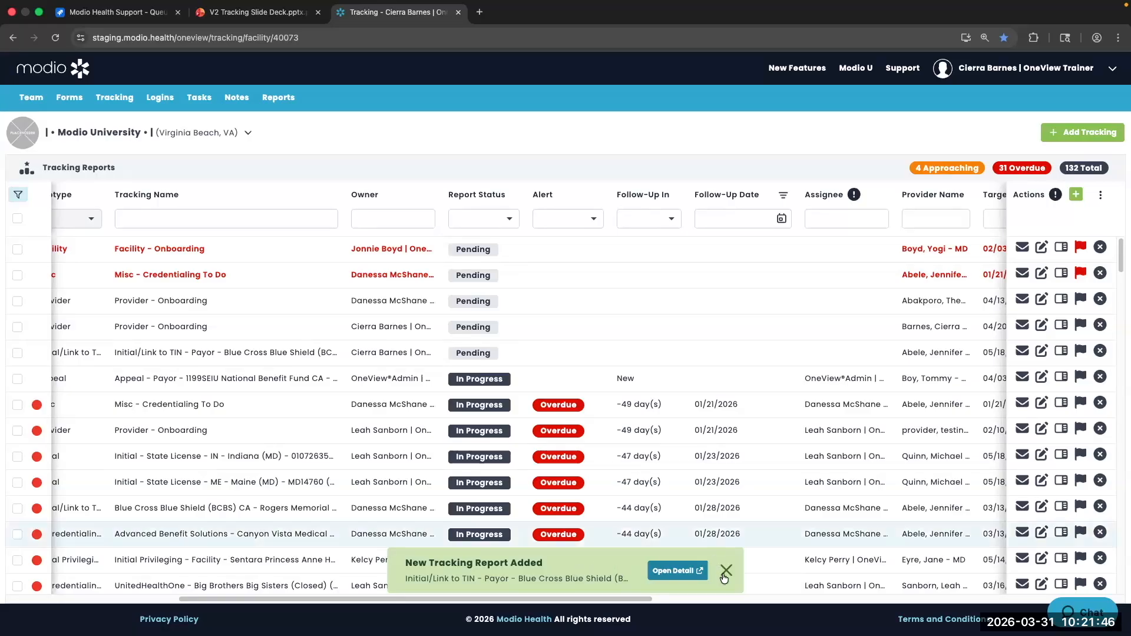
left_click(672, 572)
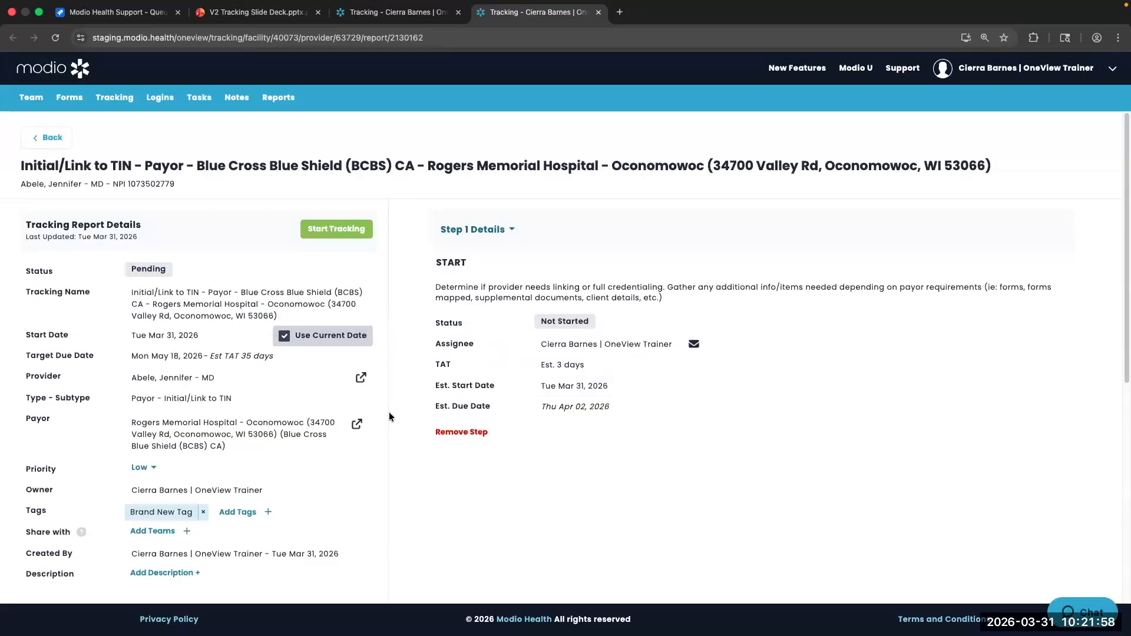
Start tracking the pending report, then review its details and Steps list with START due Thu Apr 02, 2026
left_click(341, 229)
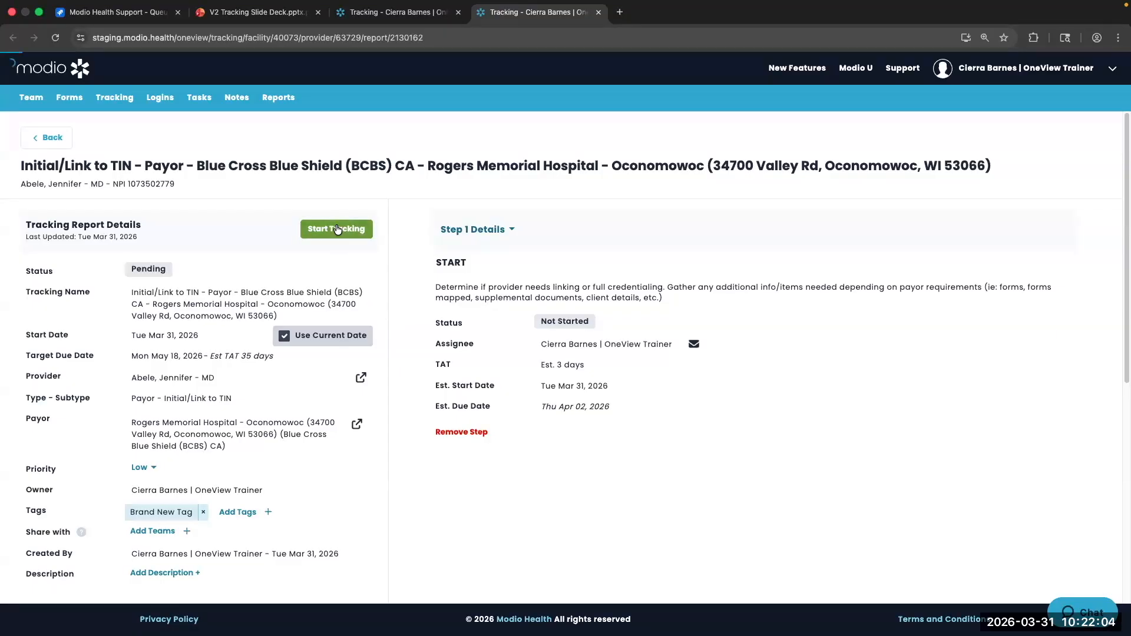
scroll(101, 313, "down", 1)
scroll(101, 309, "up", 1)
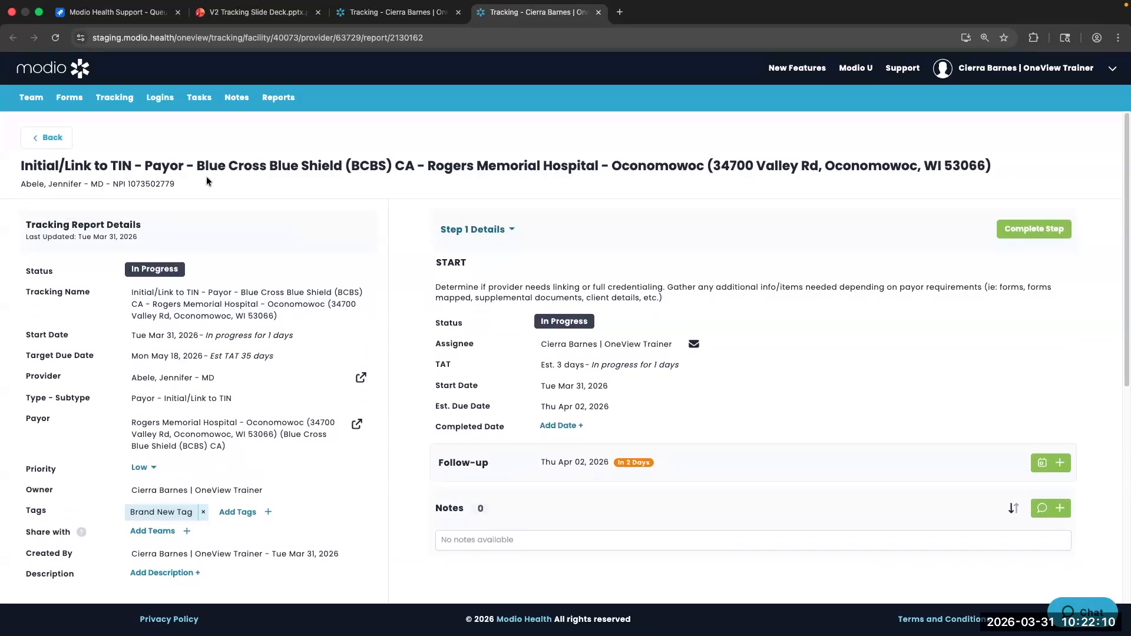
scroll(207, 181, "down", 1)
scroll(118, 176, "up", 1)
left_click_drag(21, 183, 236, 192)
left_click(170, 208)
scroll(101, 295, "down", 2)
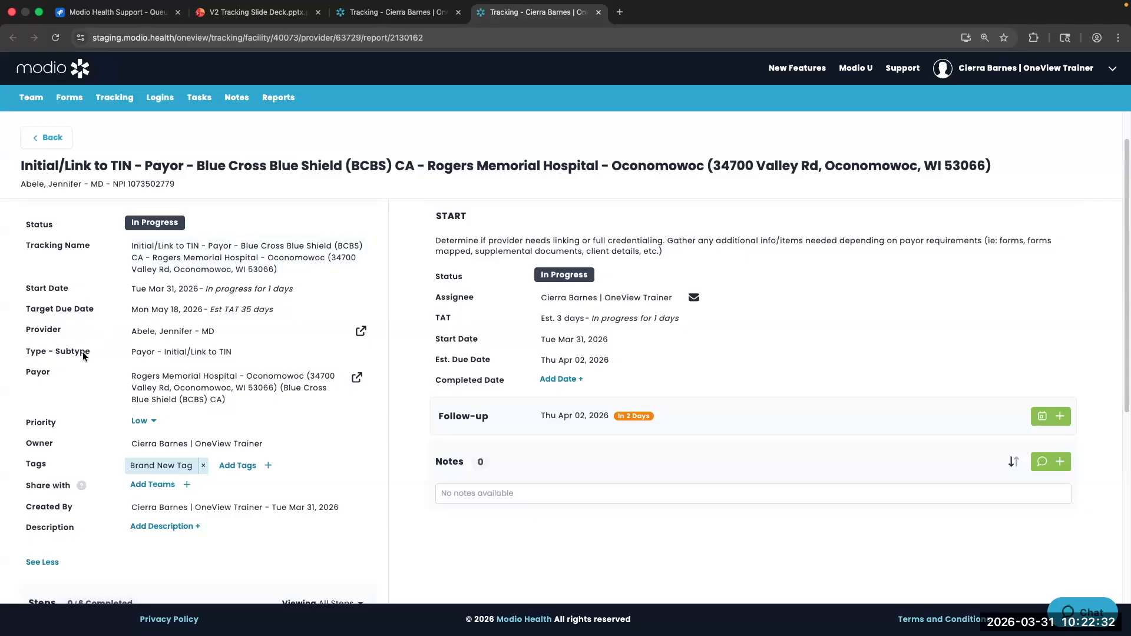
scroll(82, 352, "down", 1)
scroll(82, 352, "down", 1)
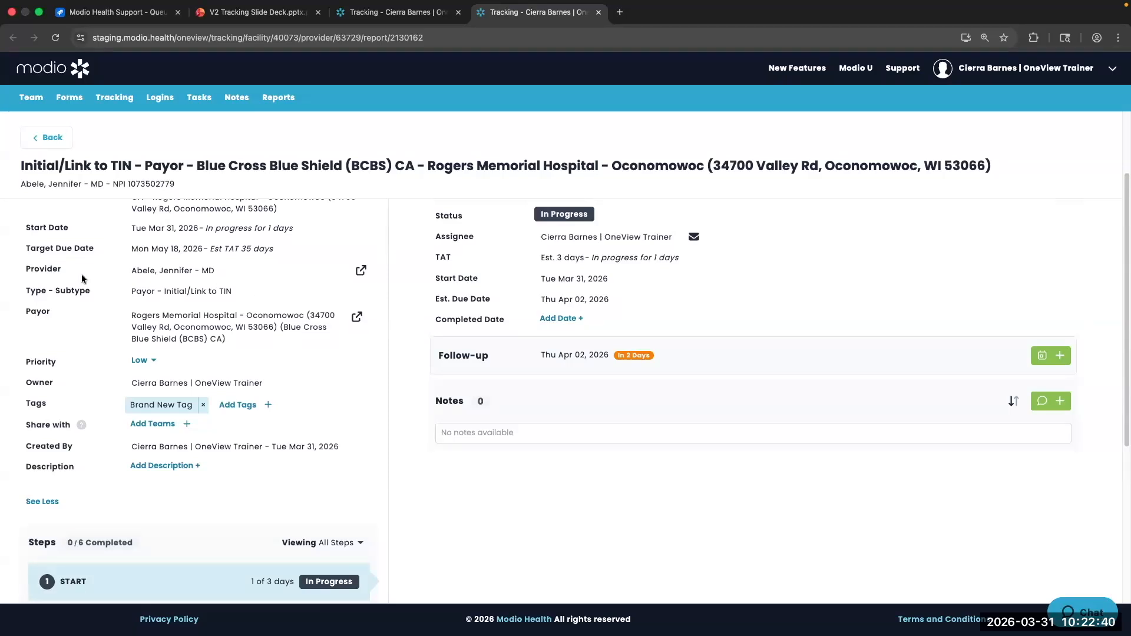
left_click(360, 272)
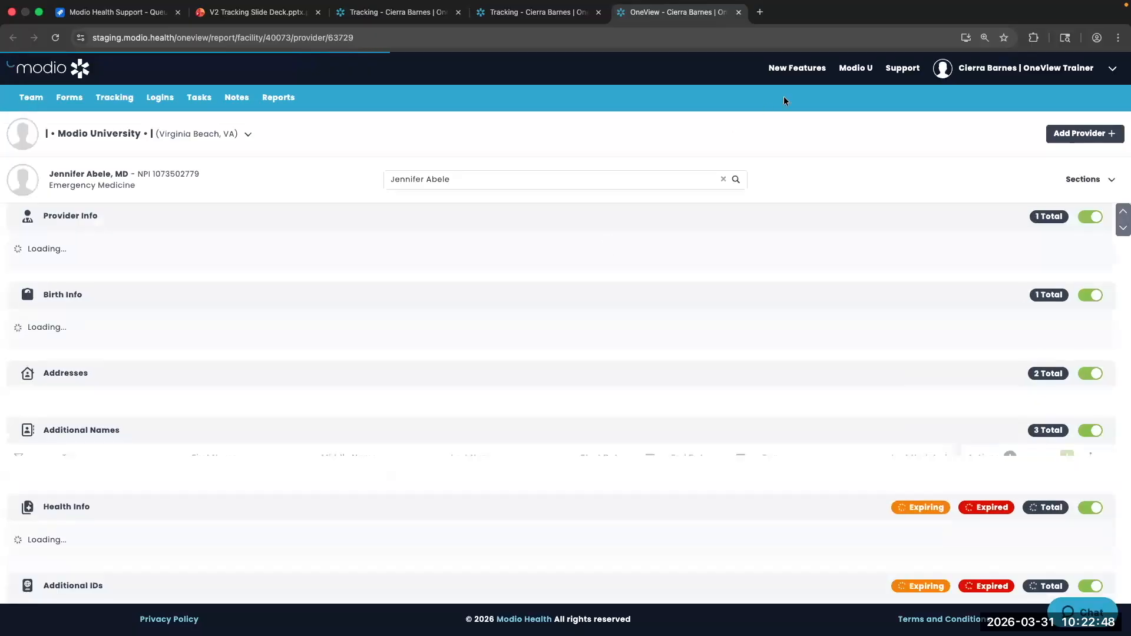
left_click(739, 12)
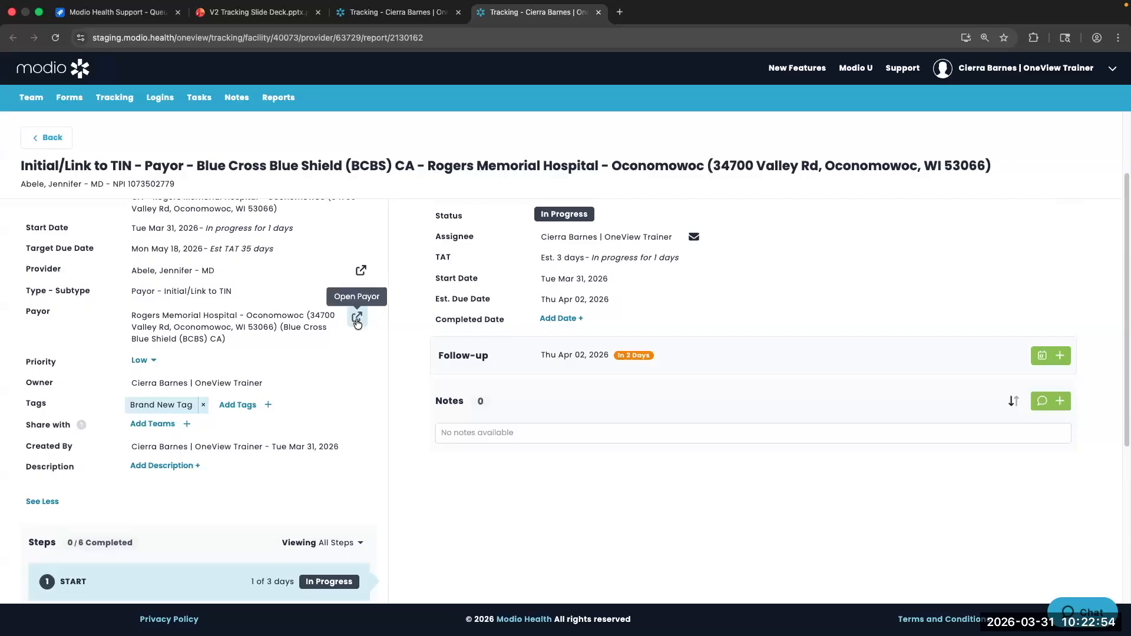
left_click(357, 319)
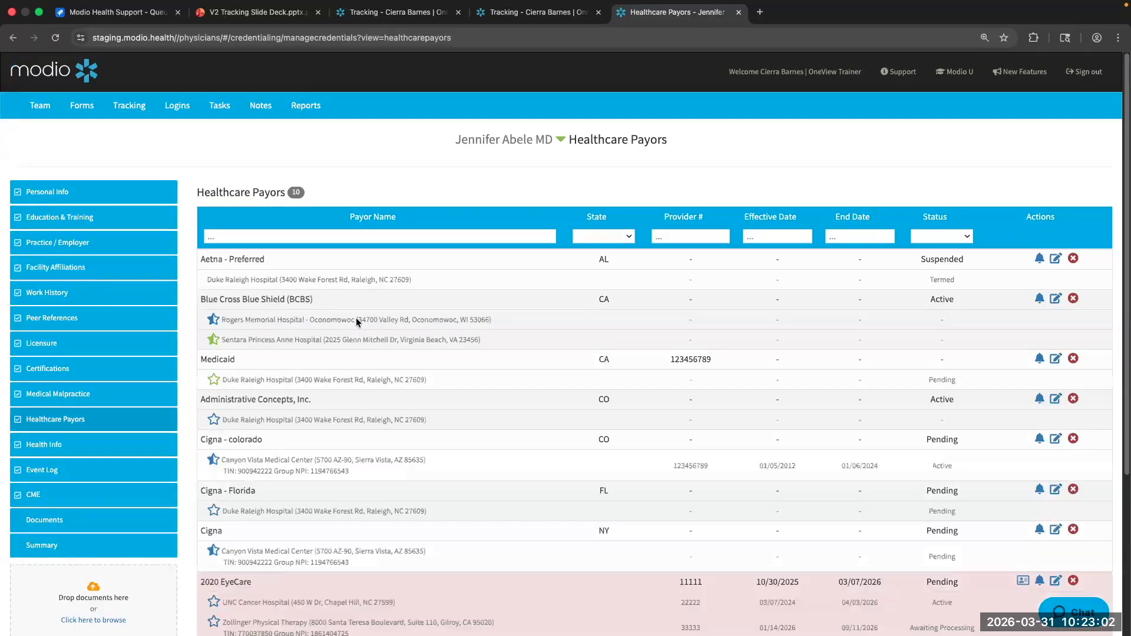
left_click(740, 13)
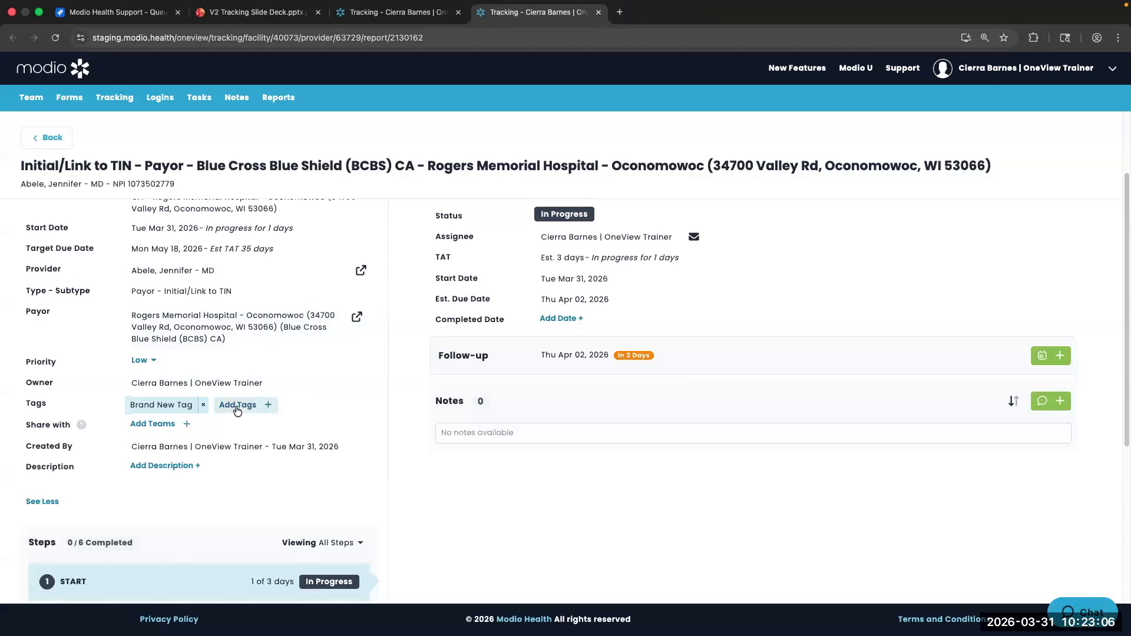
Leave the report priority at Low and show details for step 2, FORM: Application to Provider
left_click(142, 360)
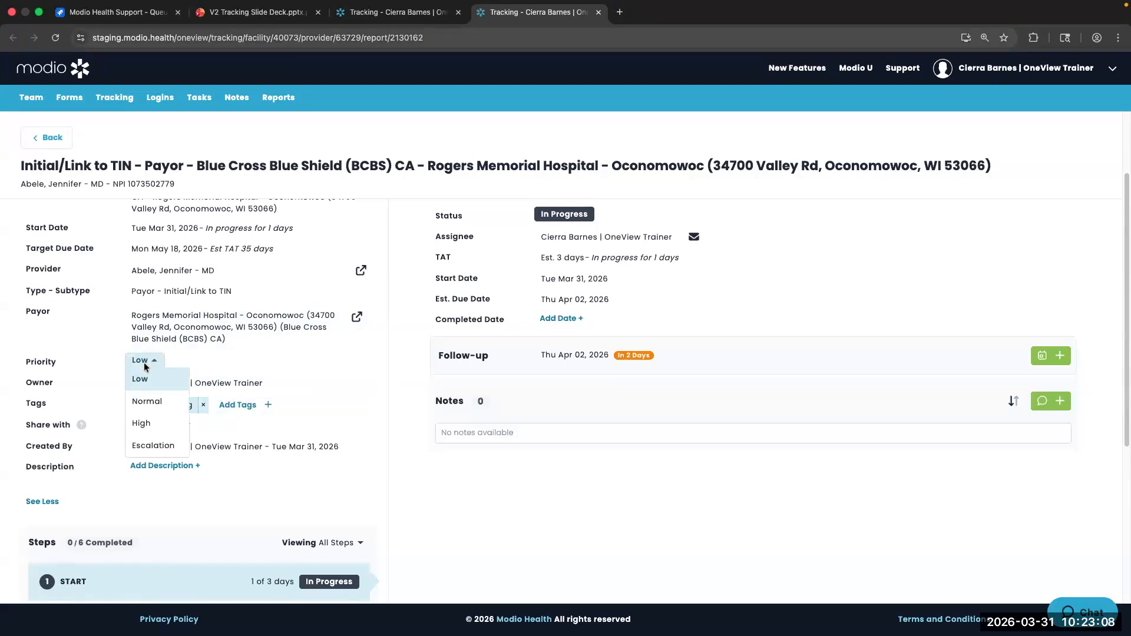
left_click(208, 362)
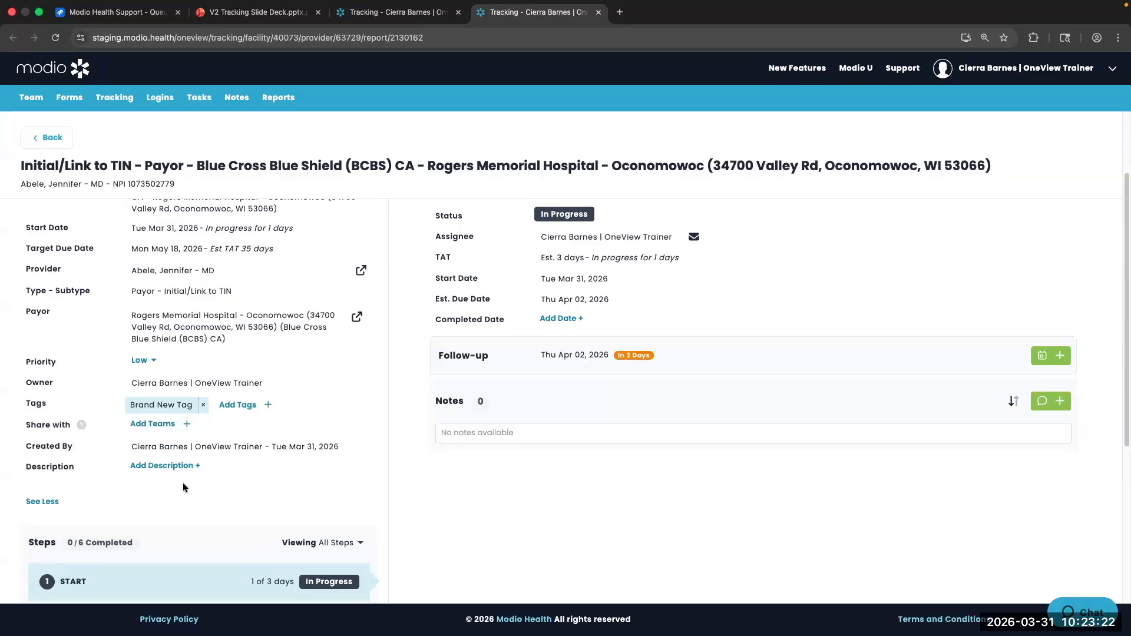
scroll(182, 483, "down", 3)
scroll(180, 299, "down", 1)
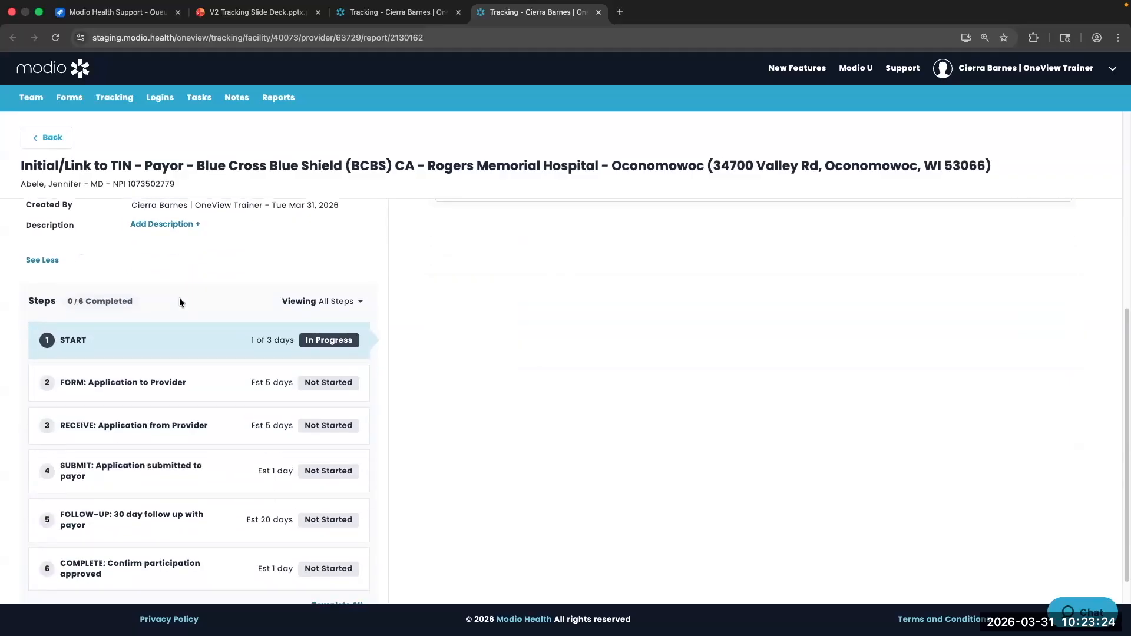
scroll(179, 299, "down", 1)
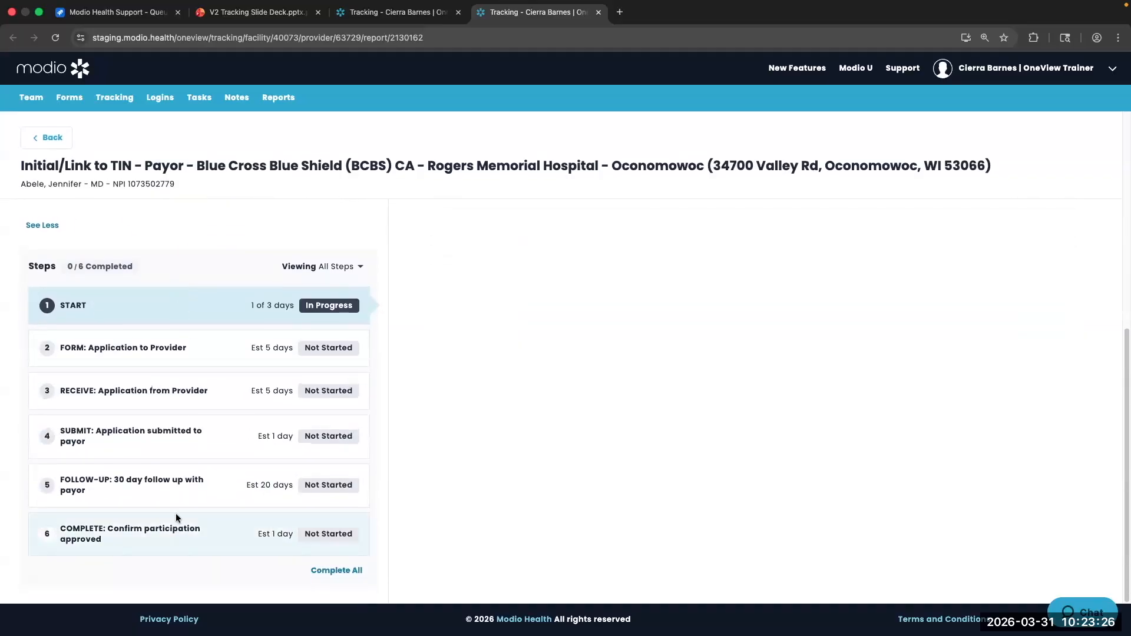
scroll(259, 326, "up", 6)
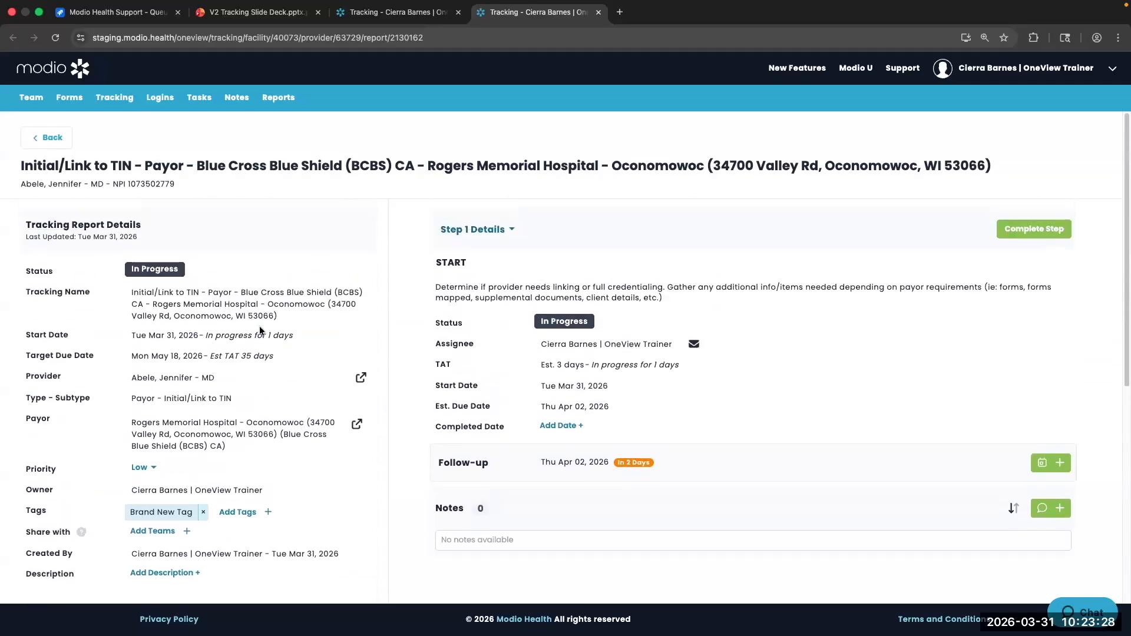
scroll(271, 305, "down", 5)
left_click(111, 433)
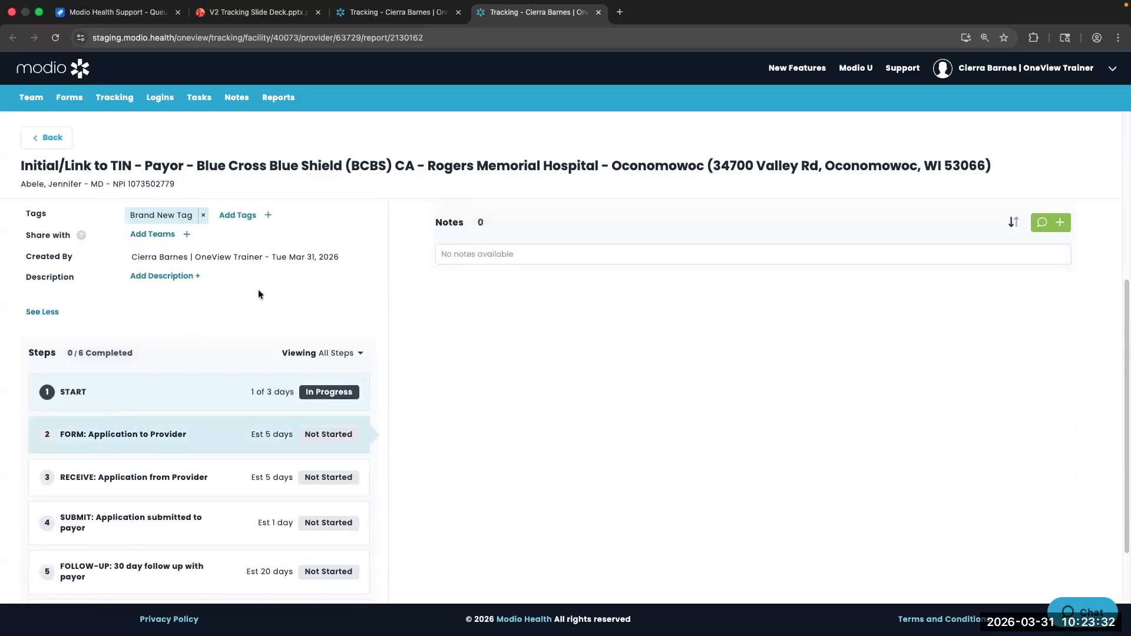
scroll(316, 304, "up", 5)
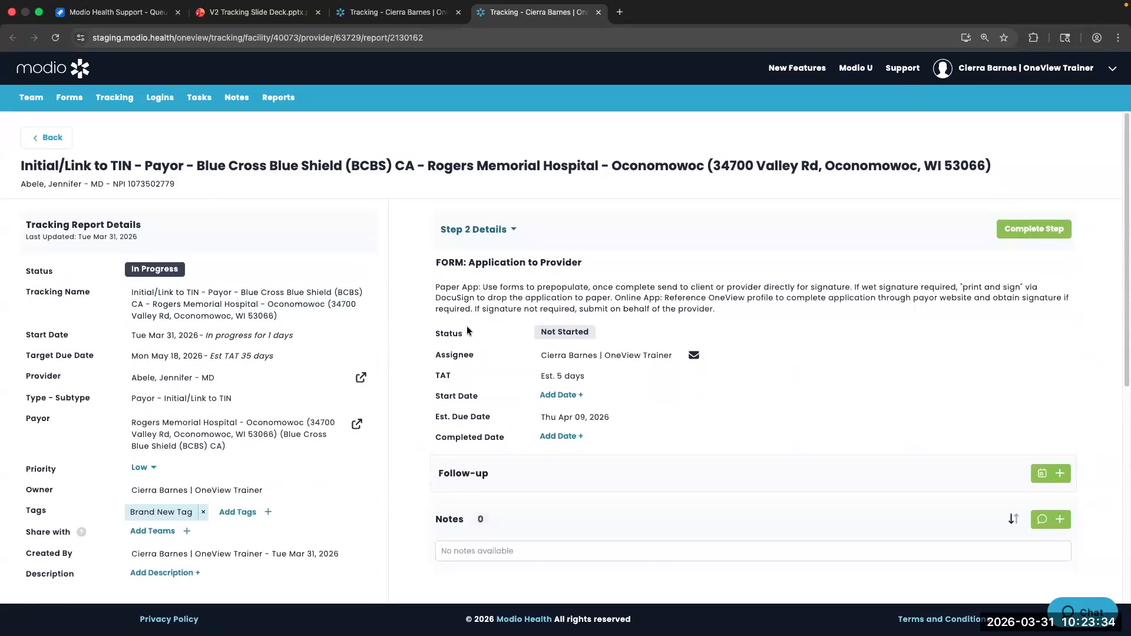
Switch the step details dropdown to step 1, START
left_click(494, 230)
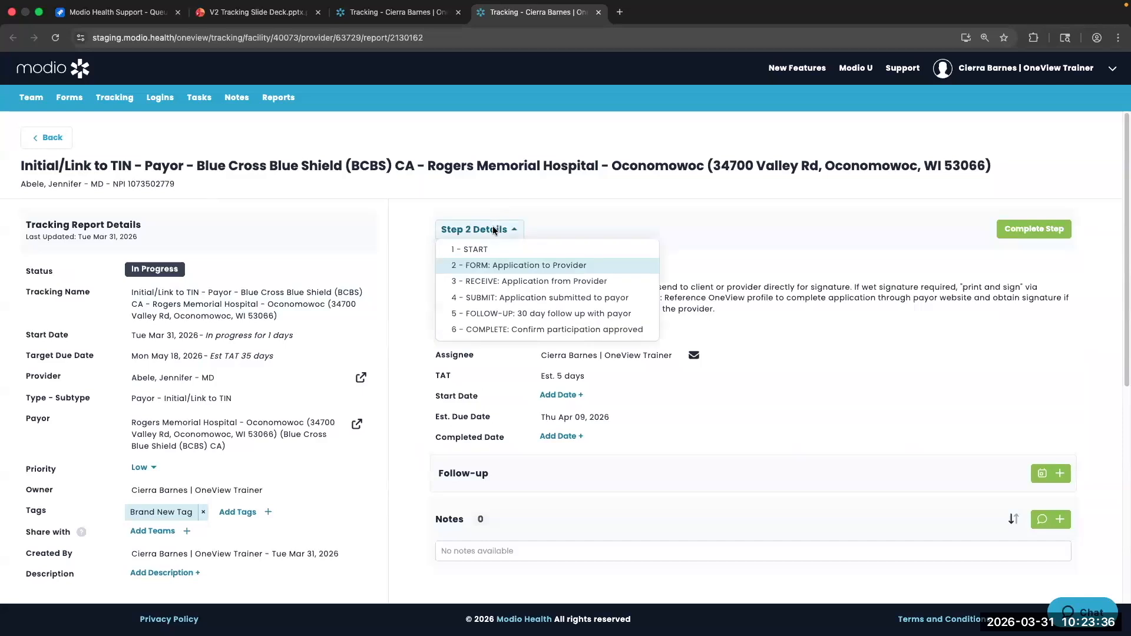
left_click(487, 228)
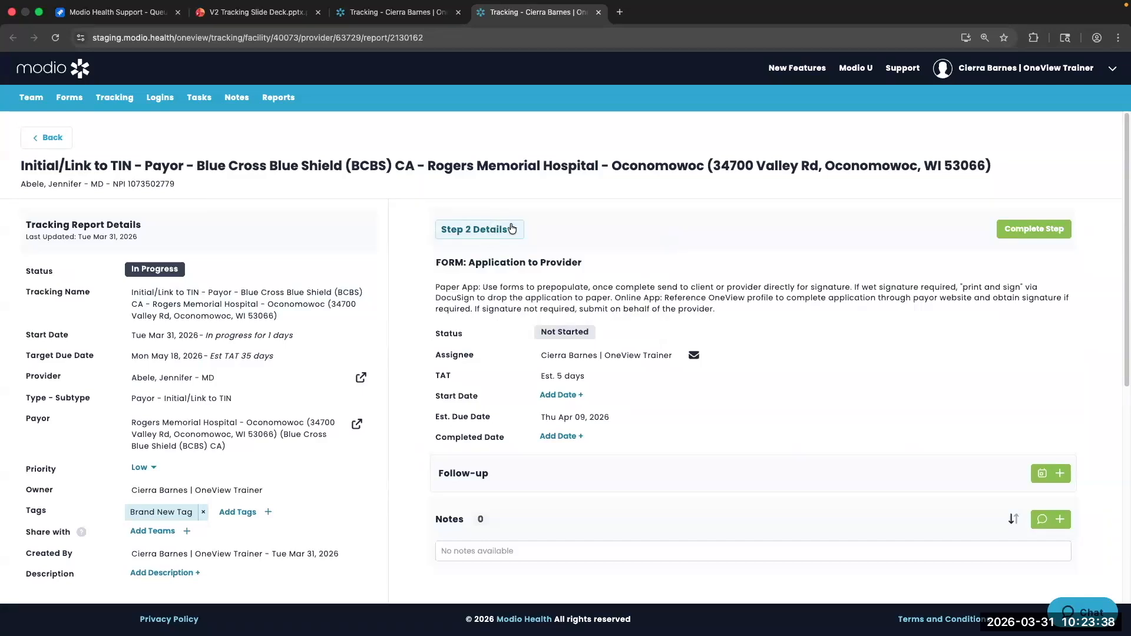
left_click(477, 231)
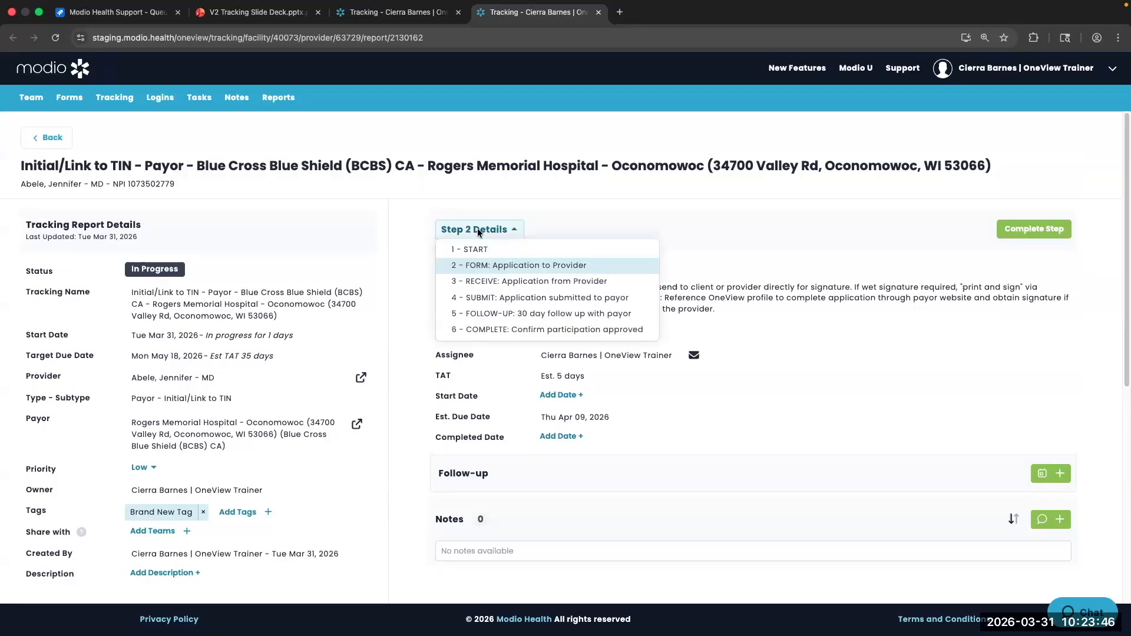
left_click(474, 247)
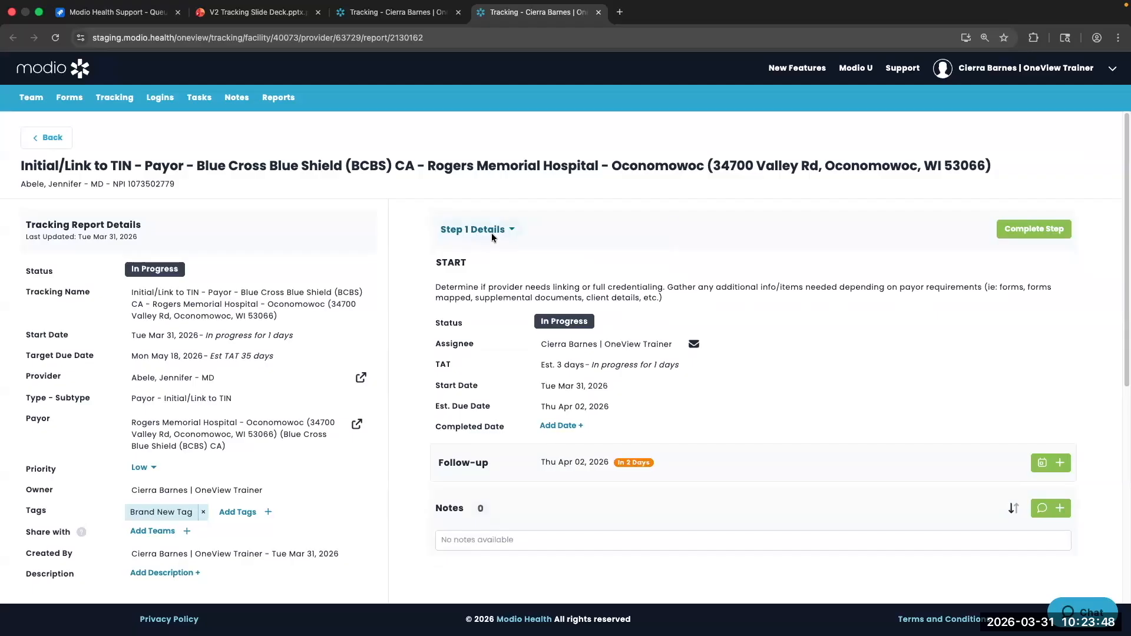
scroll(501, 268, "down", 1)
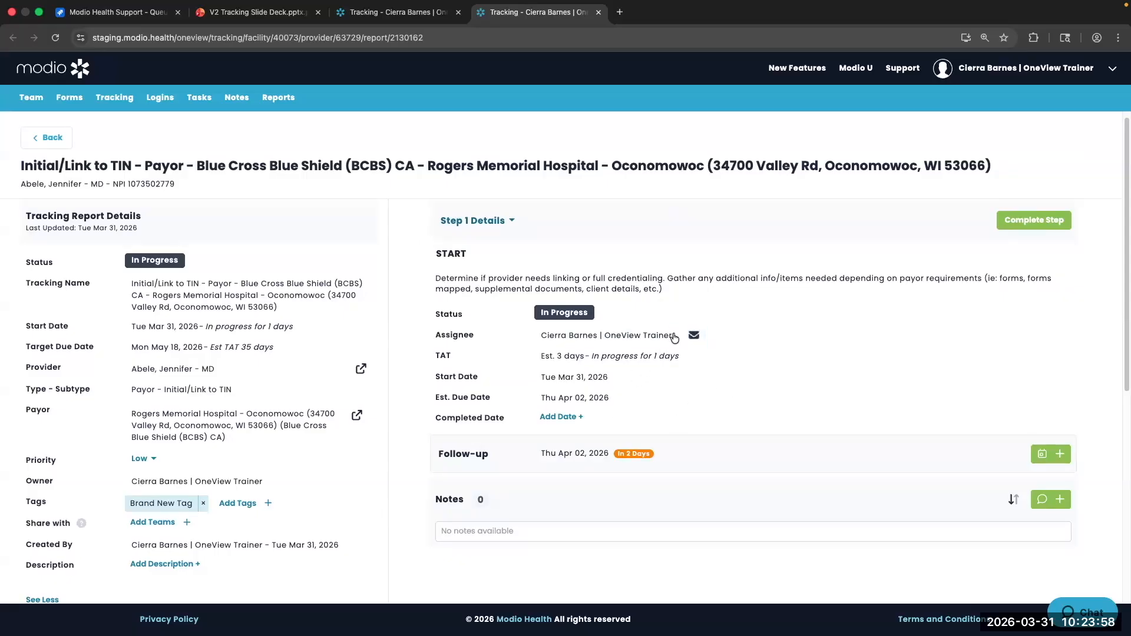
Start a step 1 email and add the provider as a recipient through the Send Email to search
left_click(694, 335)
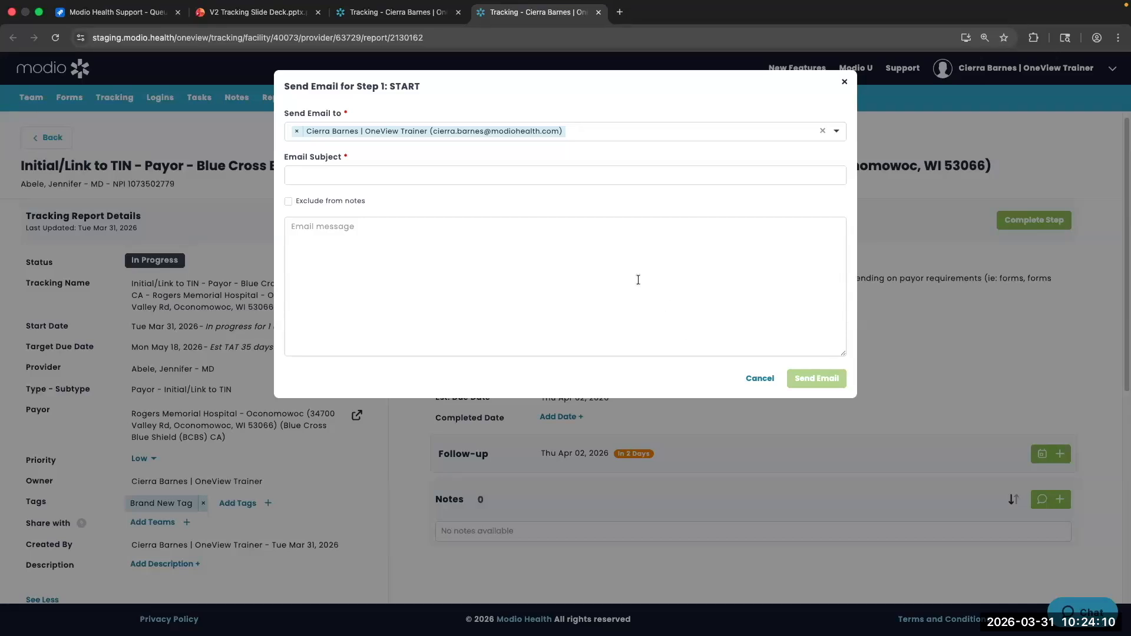
left_click(631, 132)
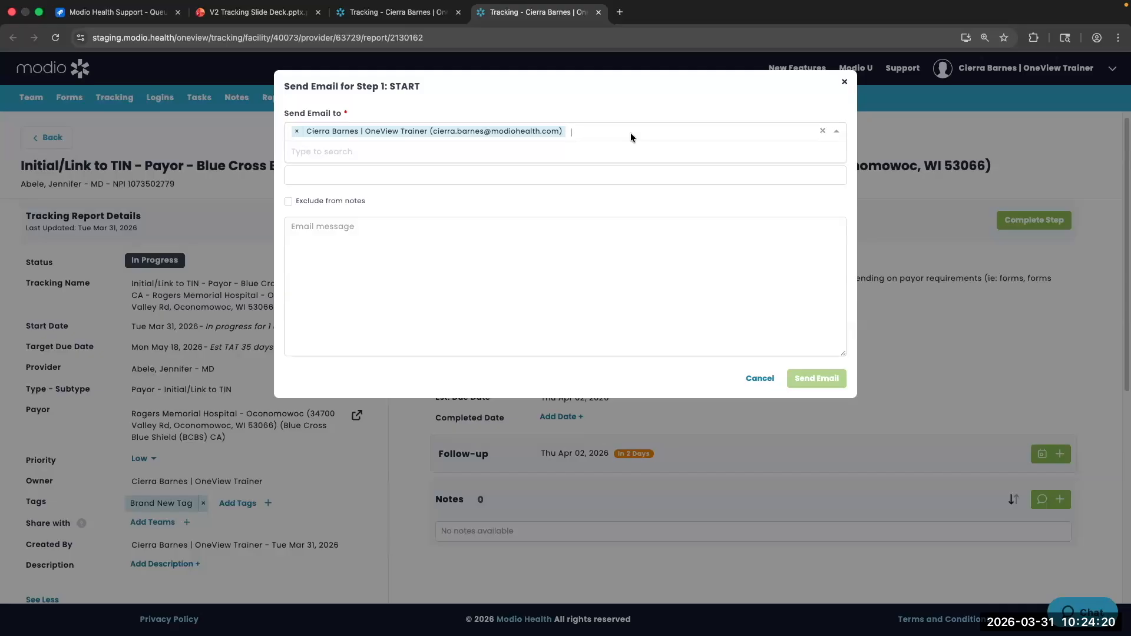
type("jenn")
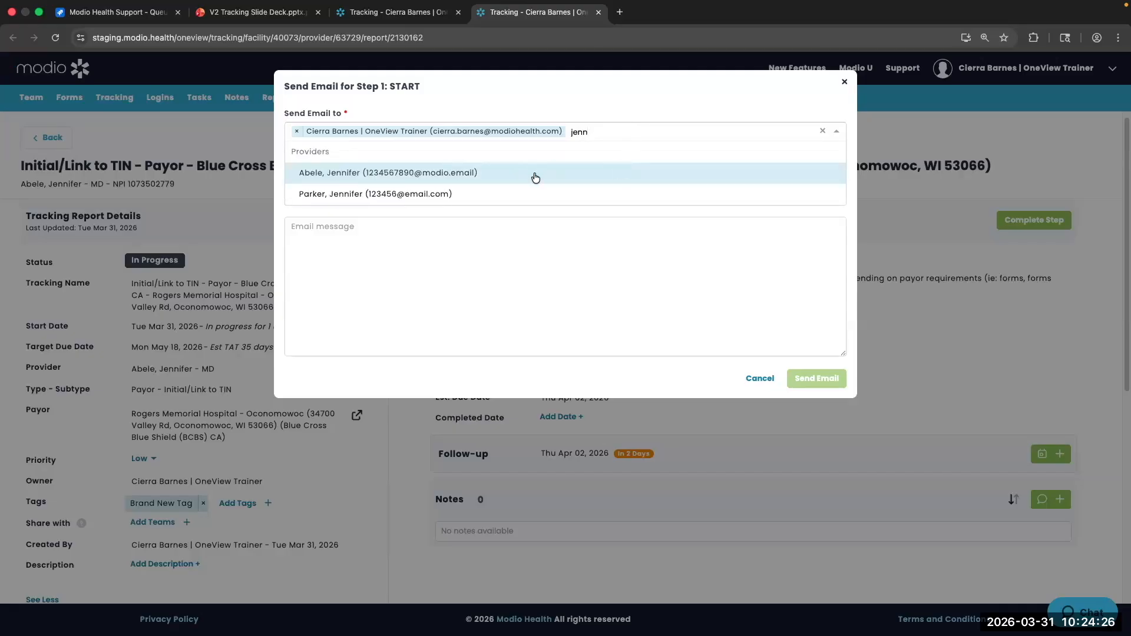
left_click(624, 168)
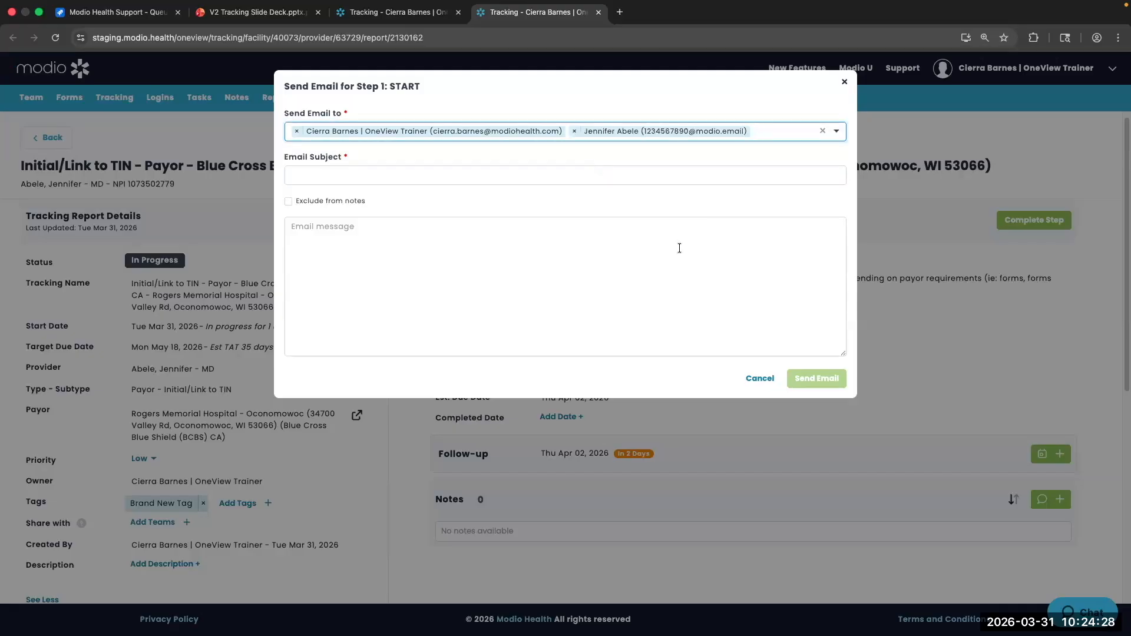
Enter 'Test' as both the email subject and the message
left_click(439, 183)
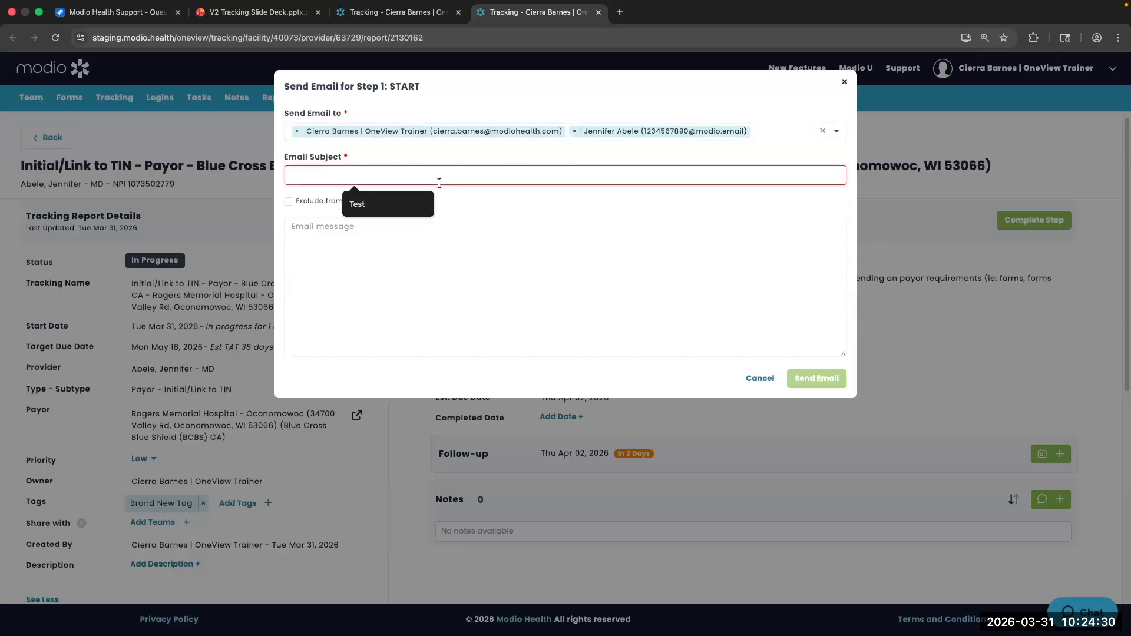
type("Test")
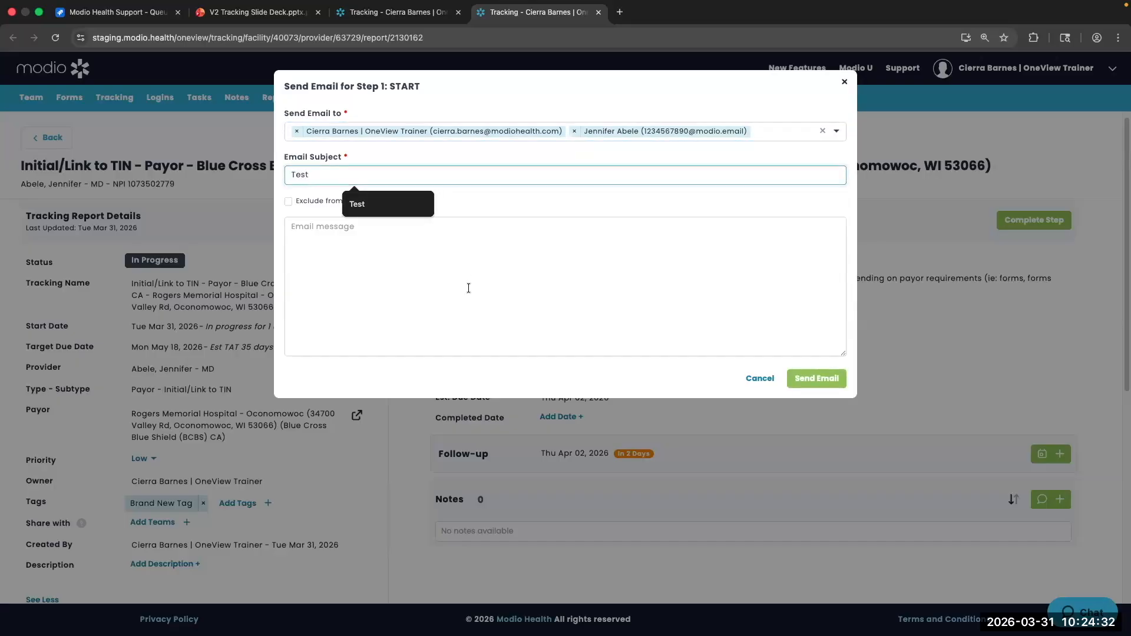
left_click(463, 296)
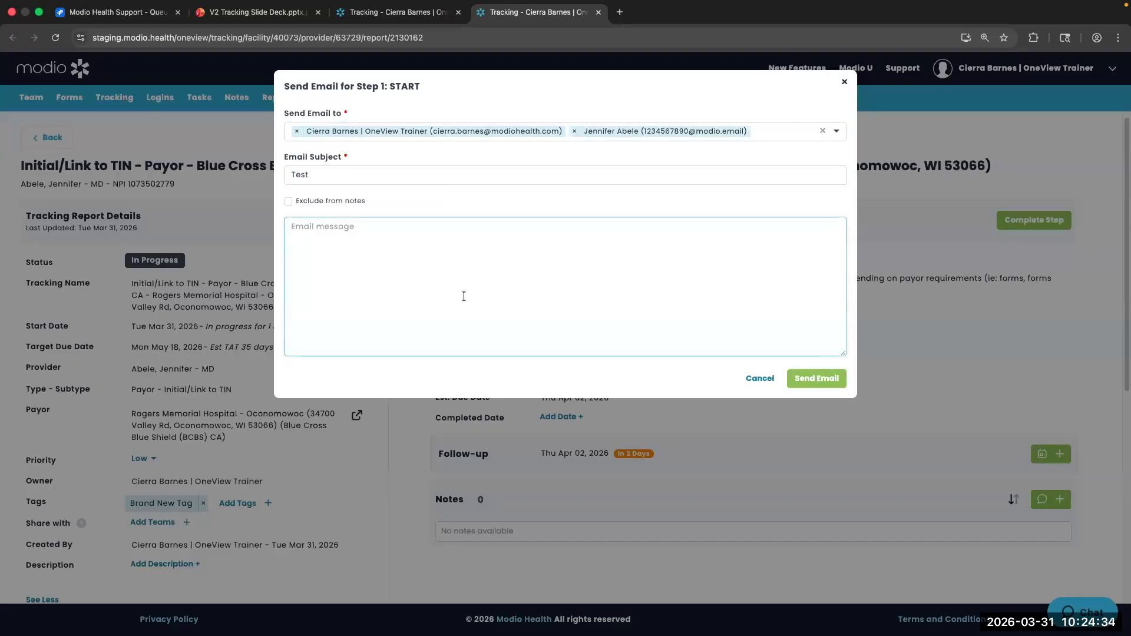
type("Test")
Send the step 1 email from the tracking report
left_click(814, 379)
scroll(750, 384, "down", 2)
scroll(750, 379, "down", 2)
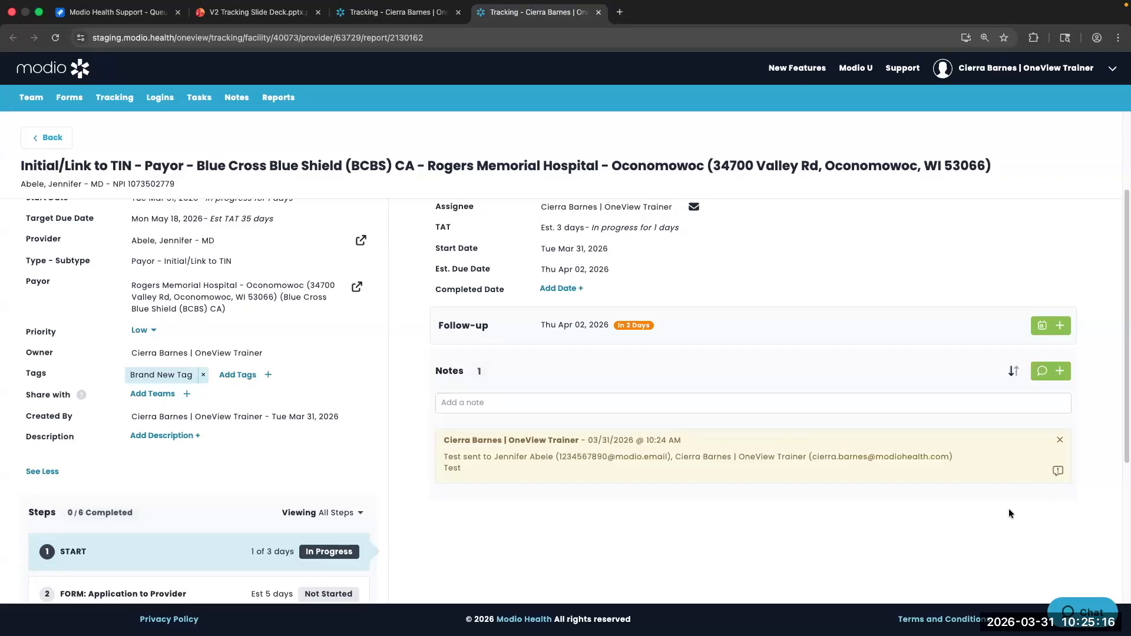
Add the note 'Test Tracking Record.' to the START step
left_click(626, 399)
type("Test")
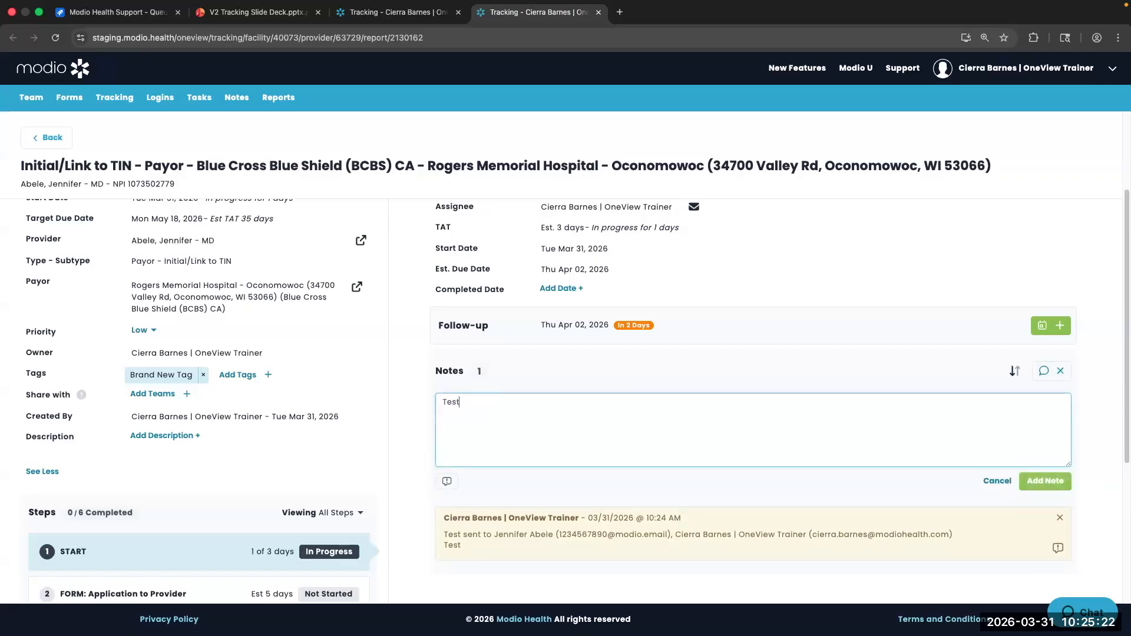
type(" Tracking Record.")
left_click(1048, 483)
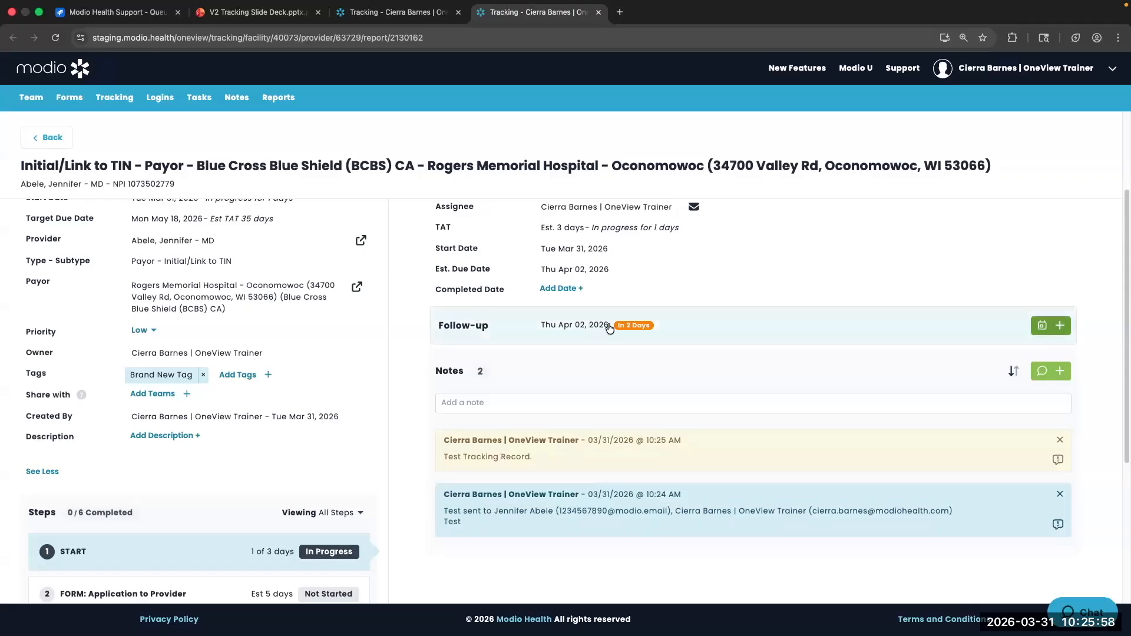
Add a follow-up dated Mon Apr 06, 2026 with a short 'Coor' note
left_click(1051, 326)
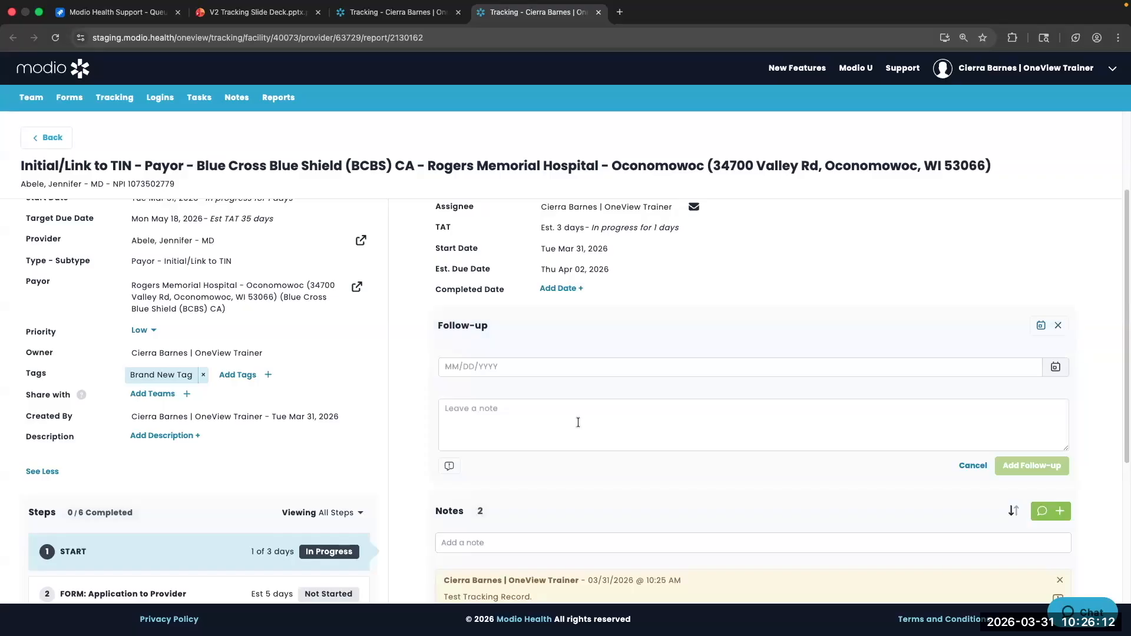
left_click(1053, 370)
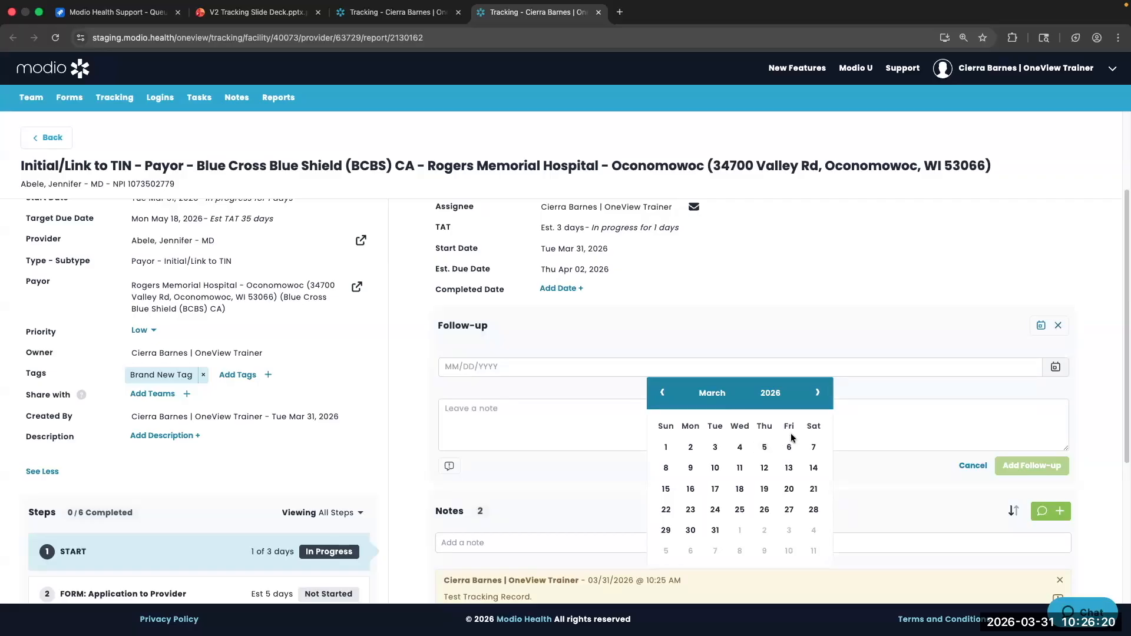
left_click(817, 393)
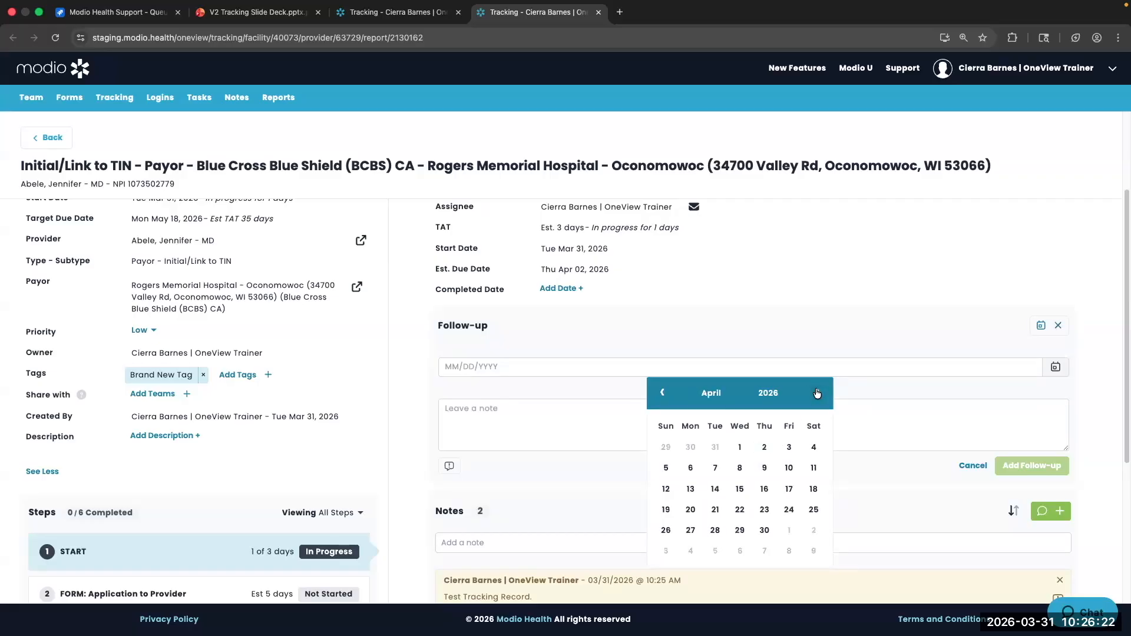
left_click(691, 468)
left_click(647, 431)
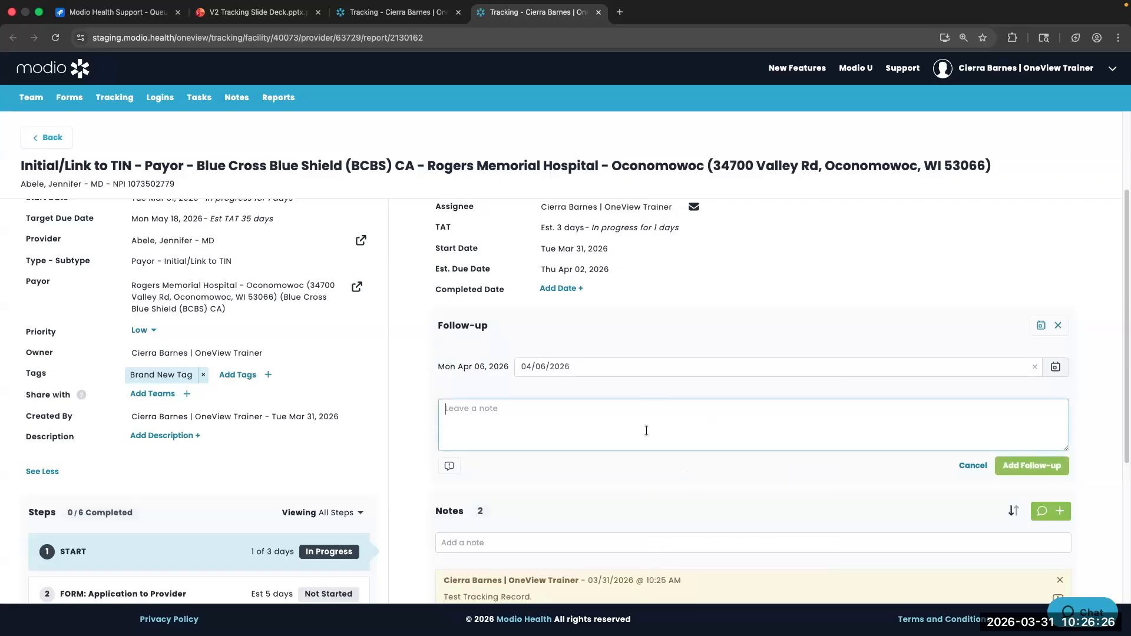
type("Coor. OOO")
left_click(1031, 466)
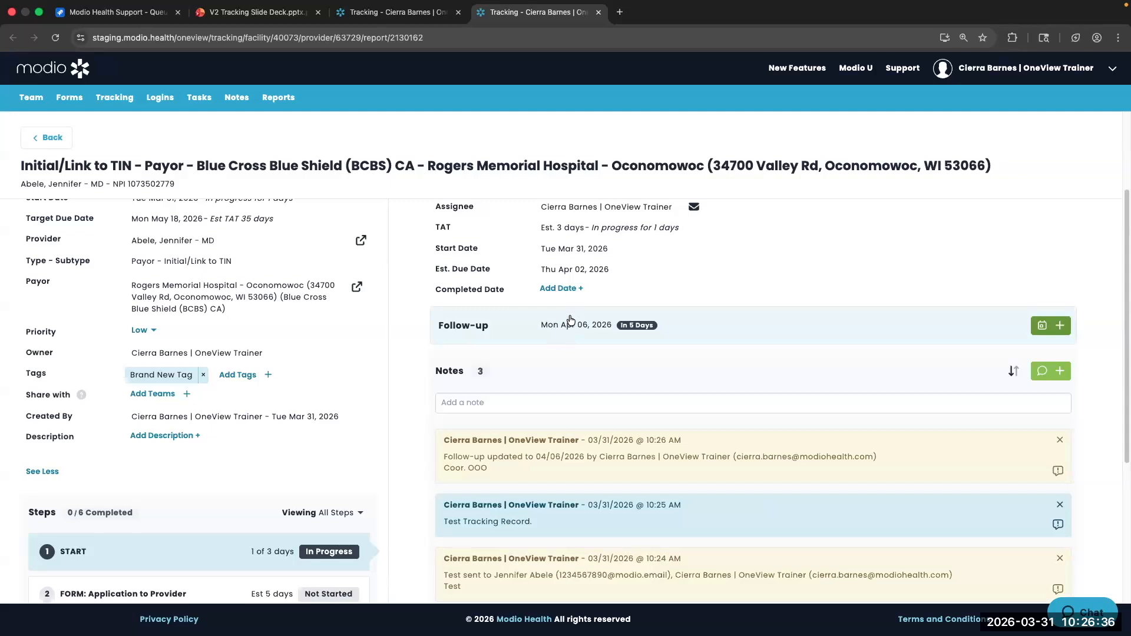
mouse_move(642, 328)
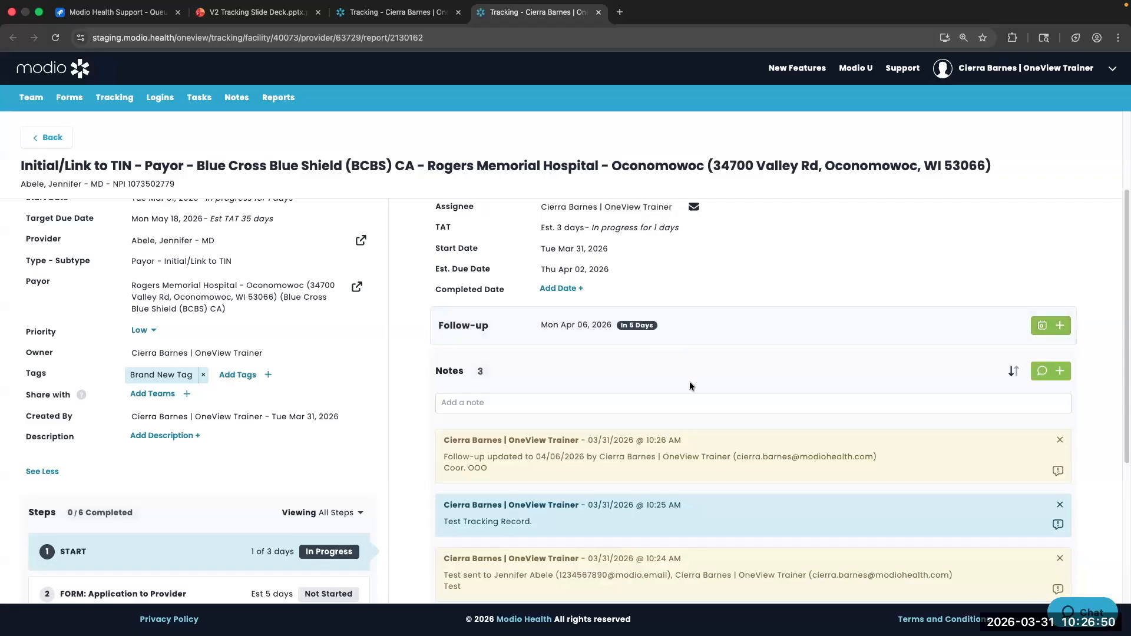
scroll(691, 384, "down", 1)
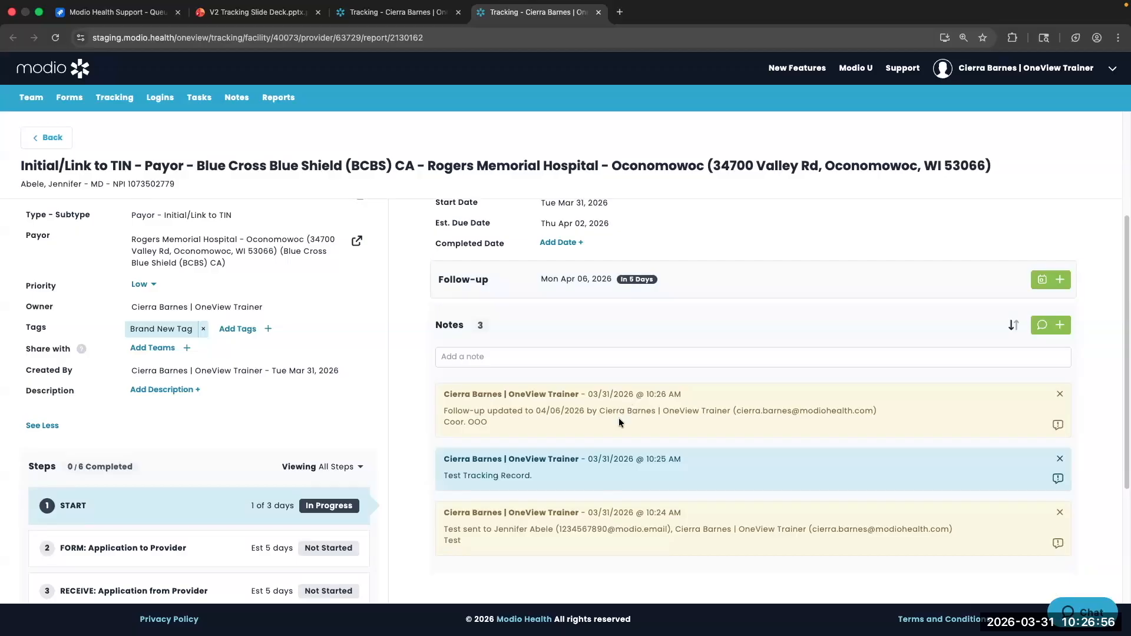
scroll(619, 422, "up", 4)
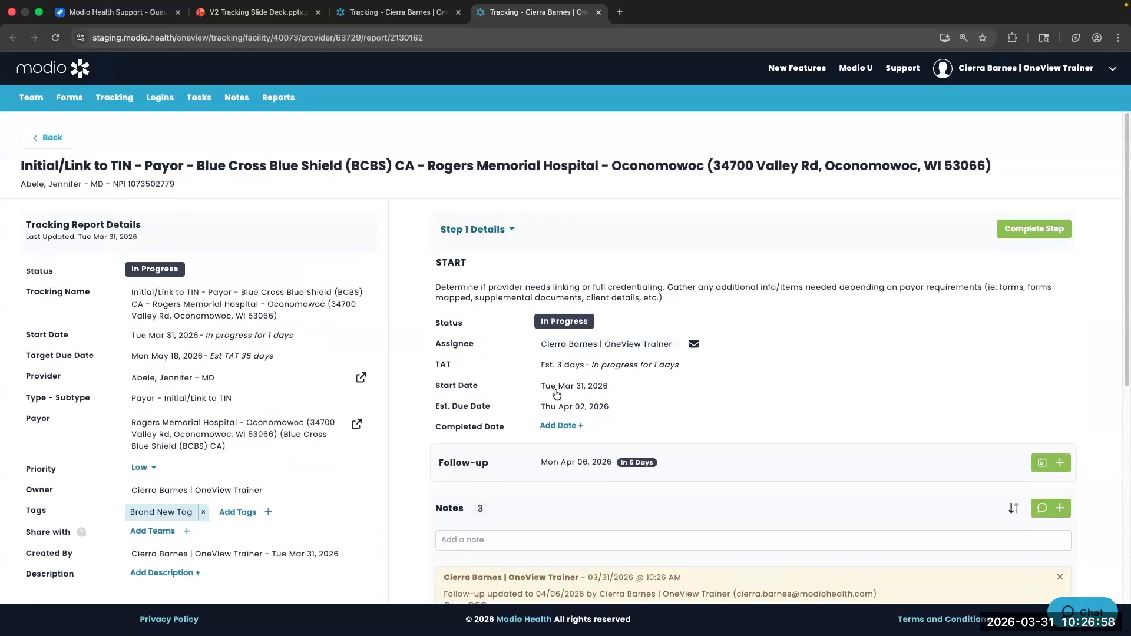
scroll(618, 423, "down", 8)
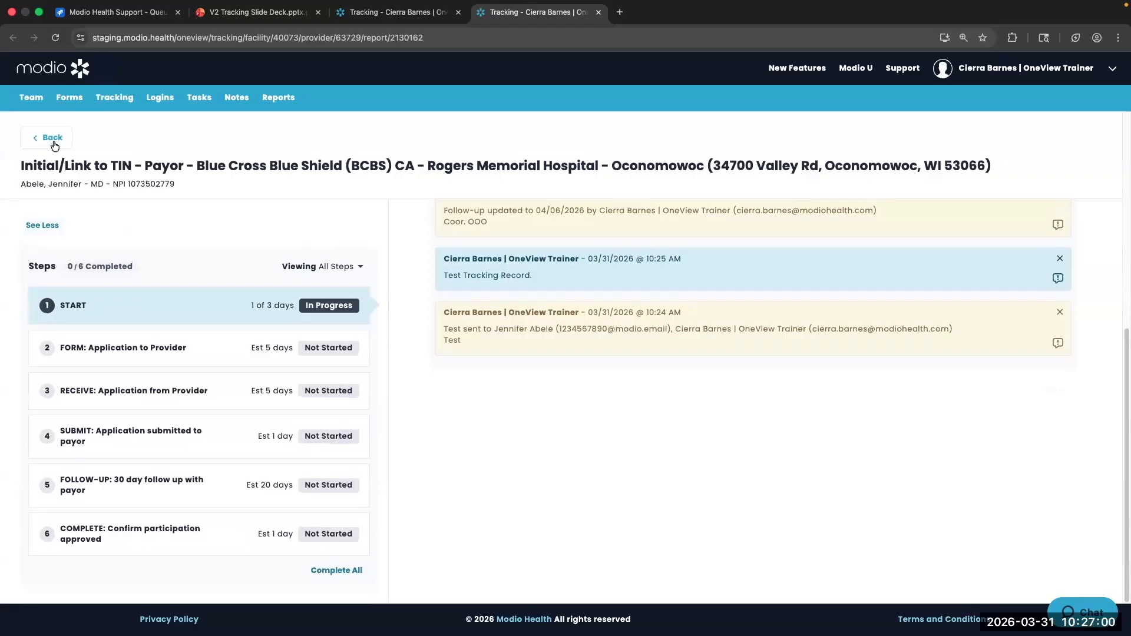
Return to the facility's Tracking Reports list, then open the All Providers report from the other tab
left_click(53, 141)
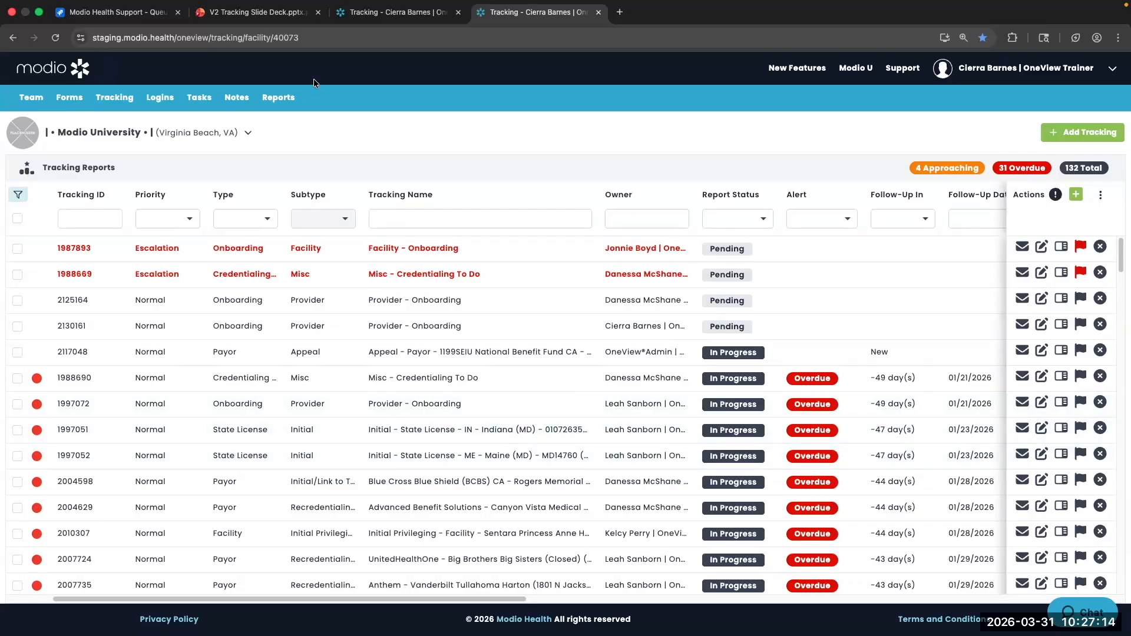
left_click(388, 18)
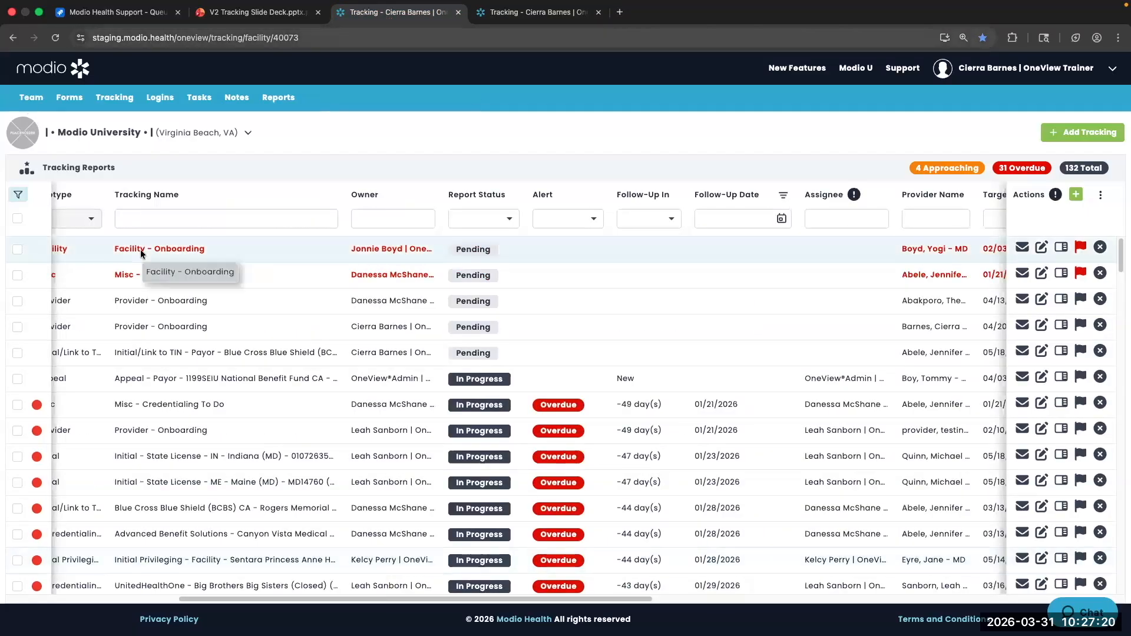
left_click(373, 411)
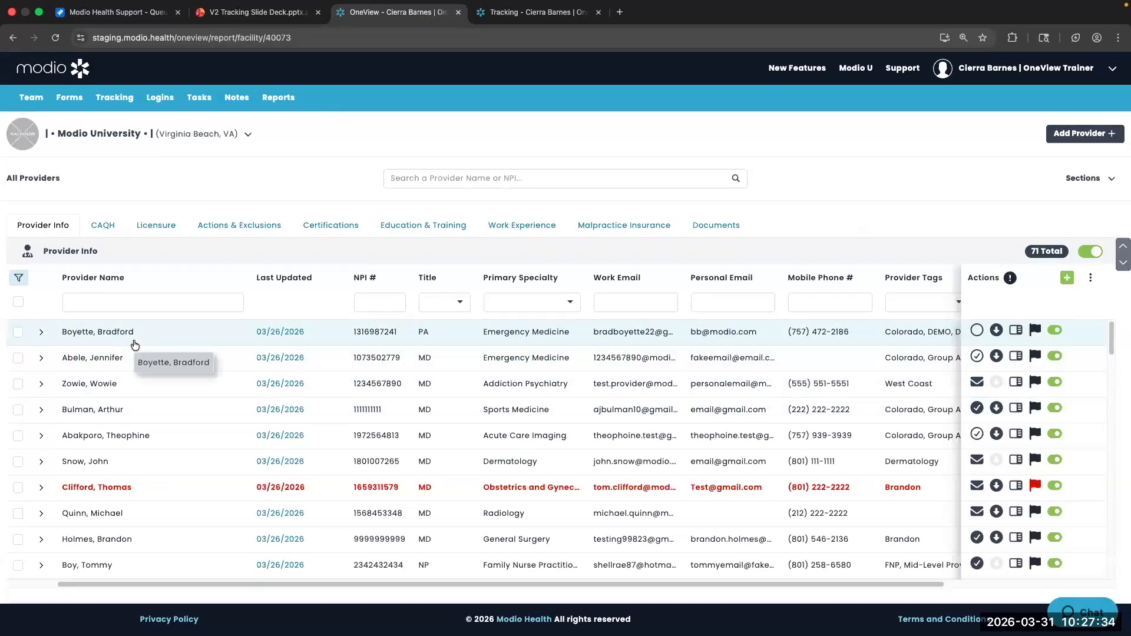
View the first provider's Profile Card down to its Incomplete Profile onboarding status, then close it
right_click(135, 345)
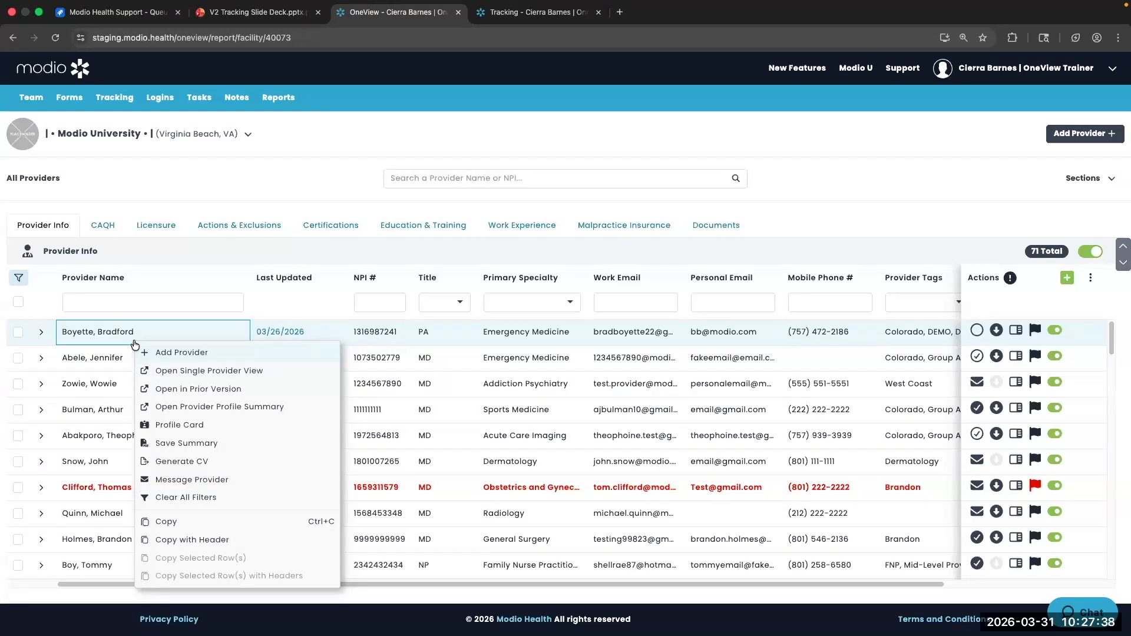
left_click(185, 428)
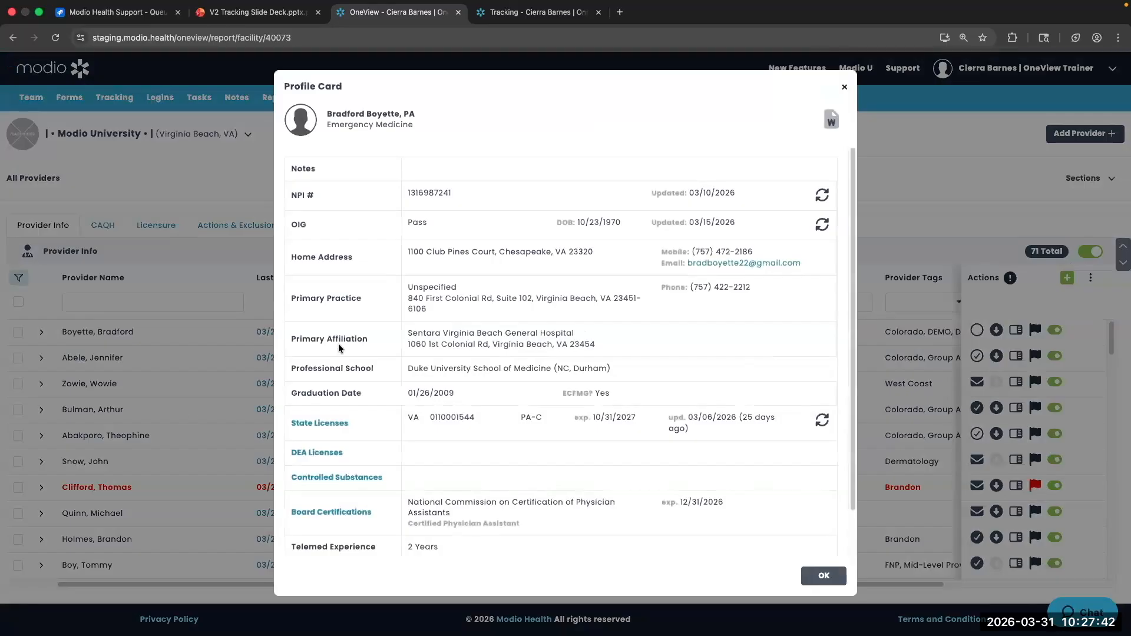
scroll(425, 403, "down", 2)
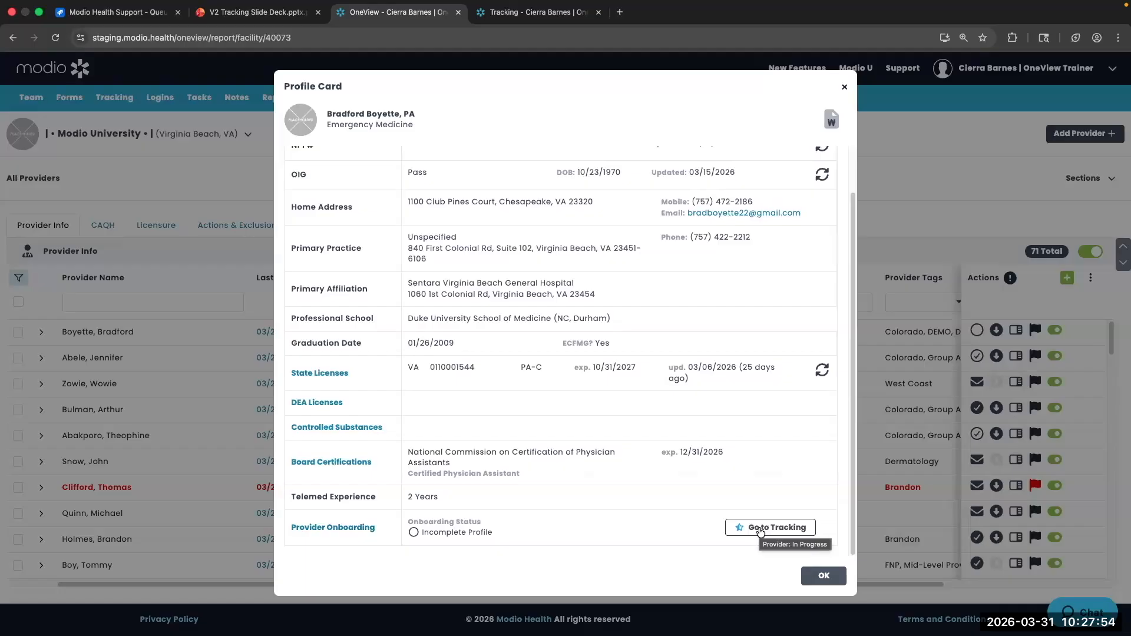
left_click(847, 90)
Show the providers' licensure records sorted by provider name and review the State Licenses table
left_click(159, 223)
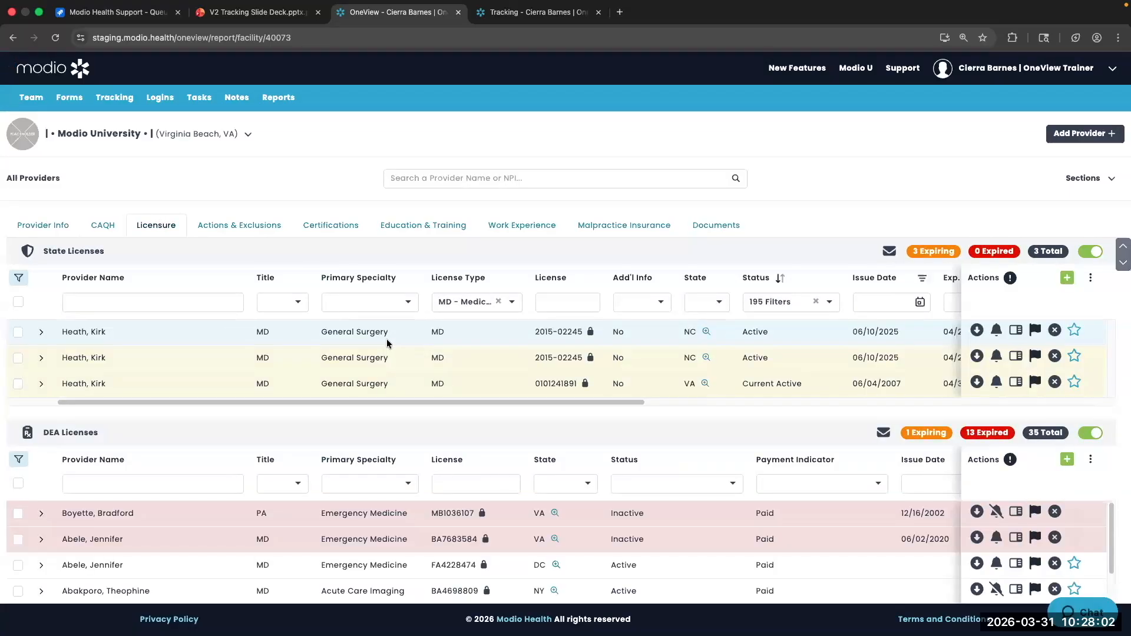
left_click(122, 272)
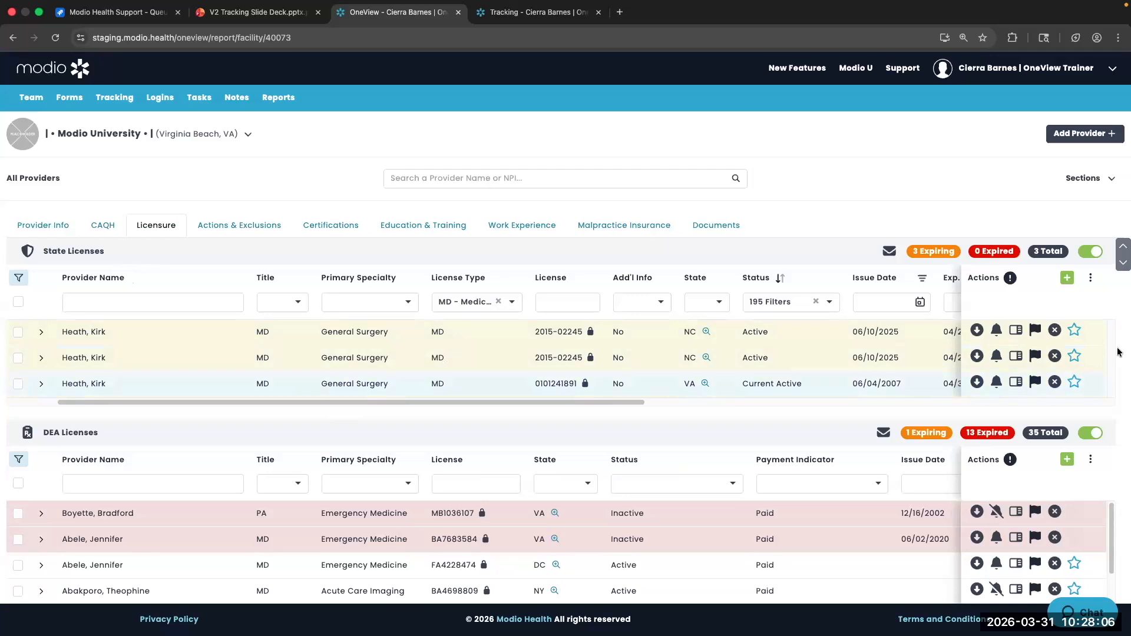
scroll(1087, 475, "down", 5)
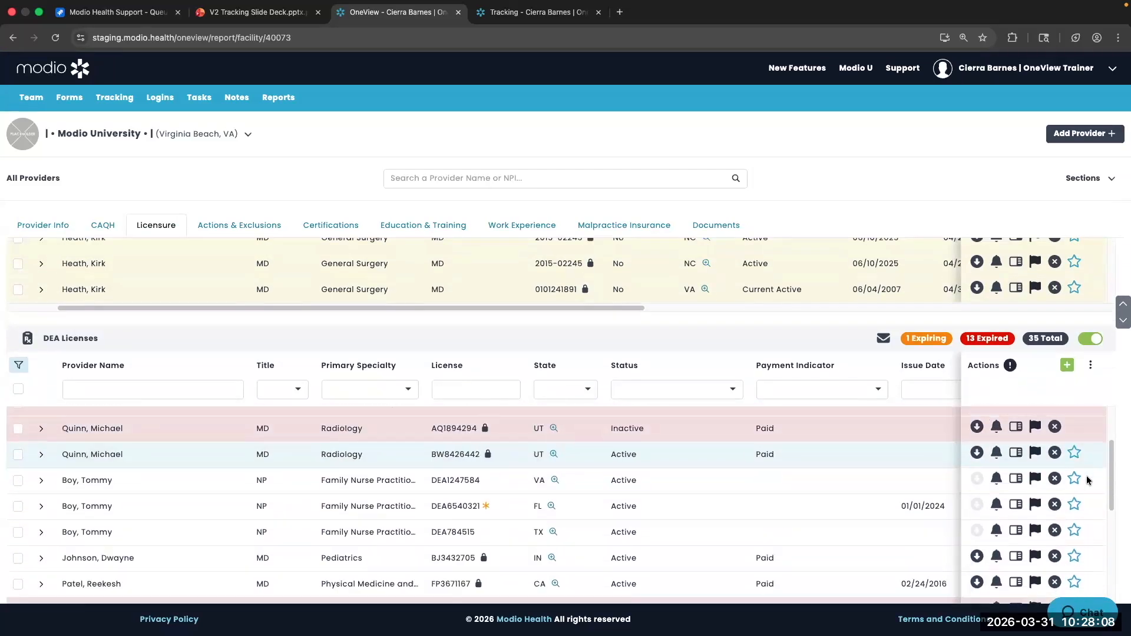
scroll(1088, 479, "down", 5)
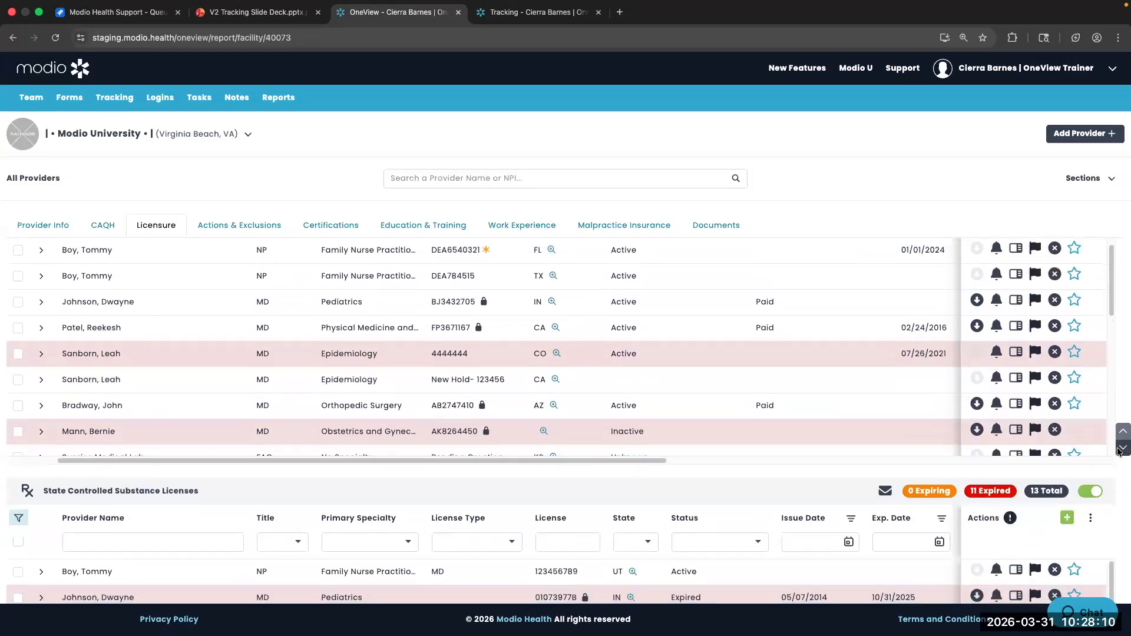
scroll(1120, 340, "up", 4)
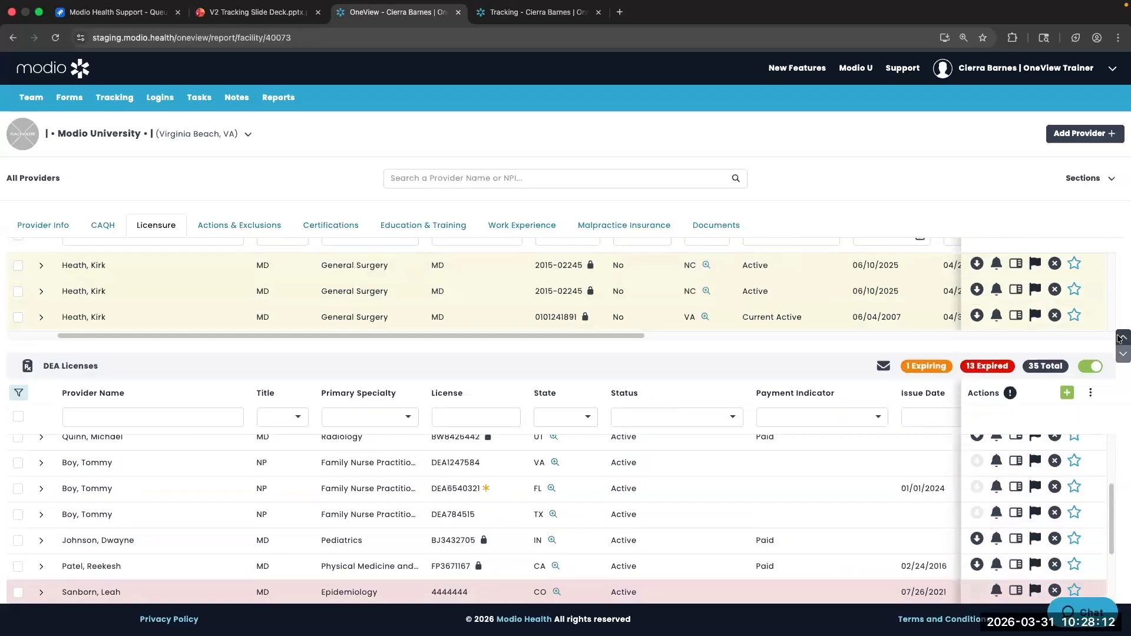
left_click(1122, 337)
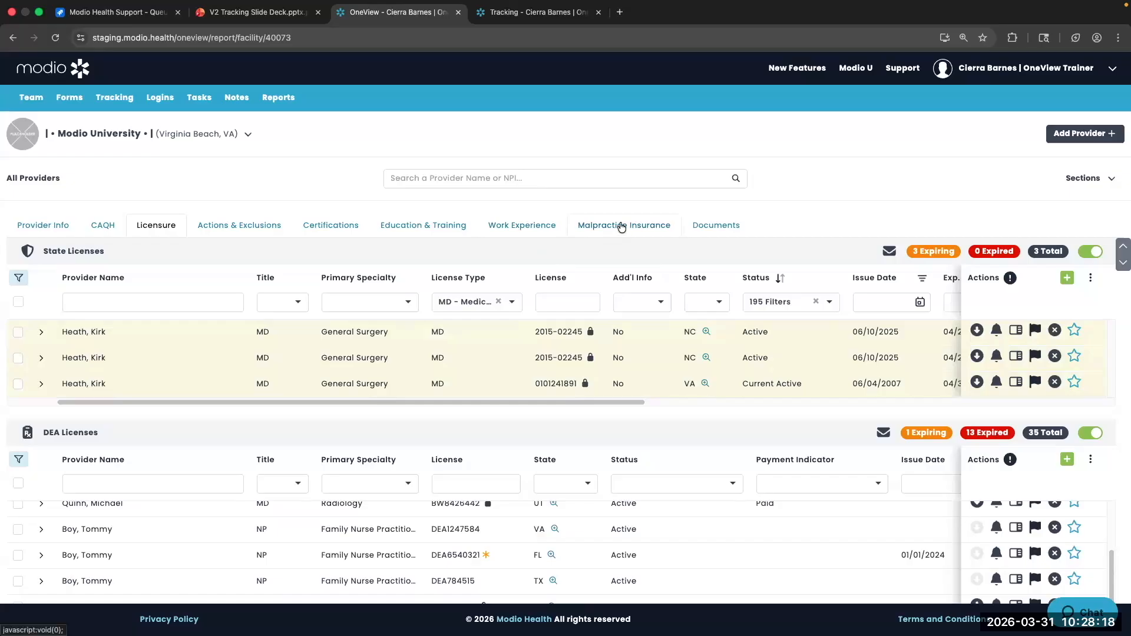
Review the Work Experience Practice/Employer records and 170 Facility Affiliations, 15 expired
left_click(545, 233)
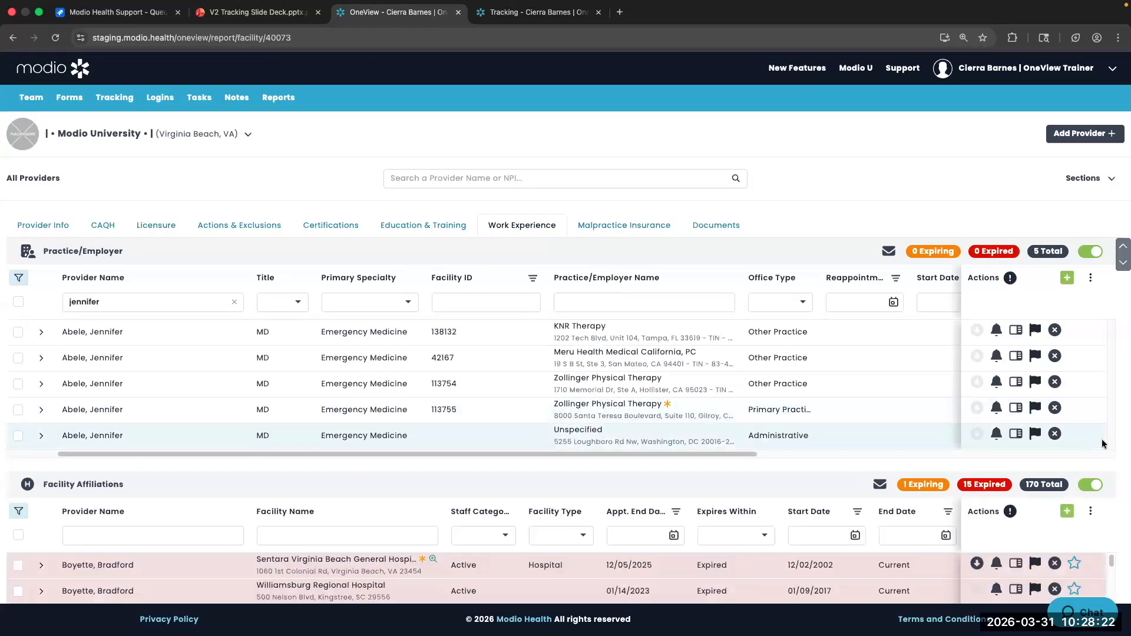
scroll(1096, 438, "down", 2)
scroll(1103, 443, "down", 4)
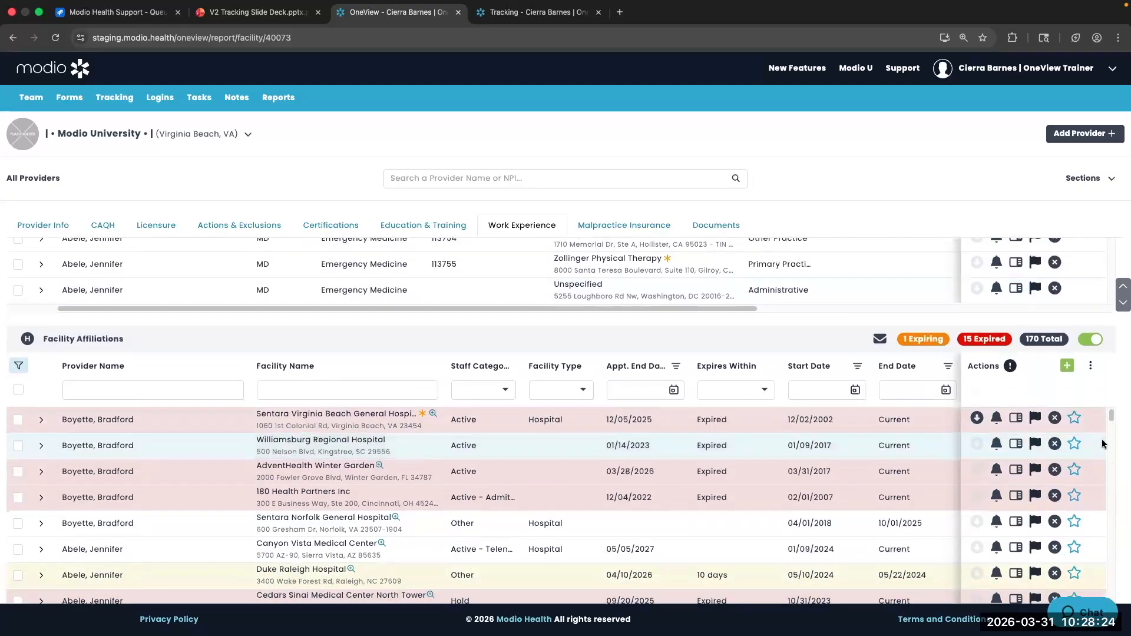
scroll(1103, 443, "up", 3)
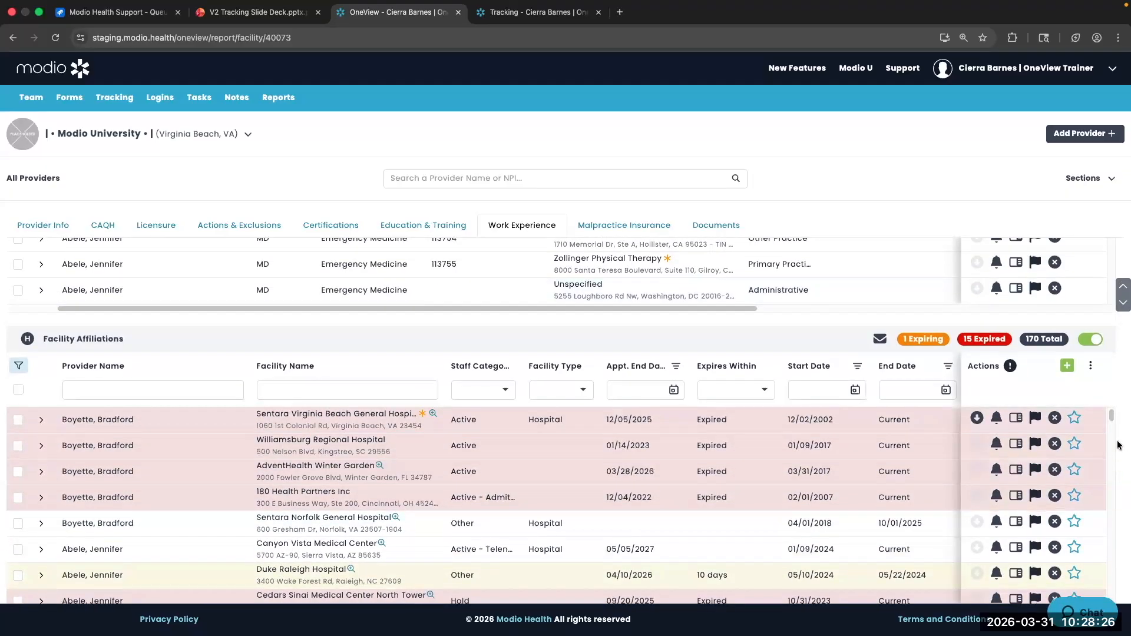
scroll(1120, 456, "down", 1)
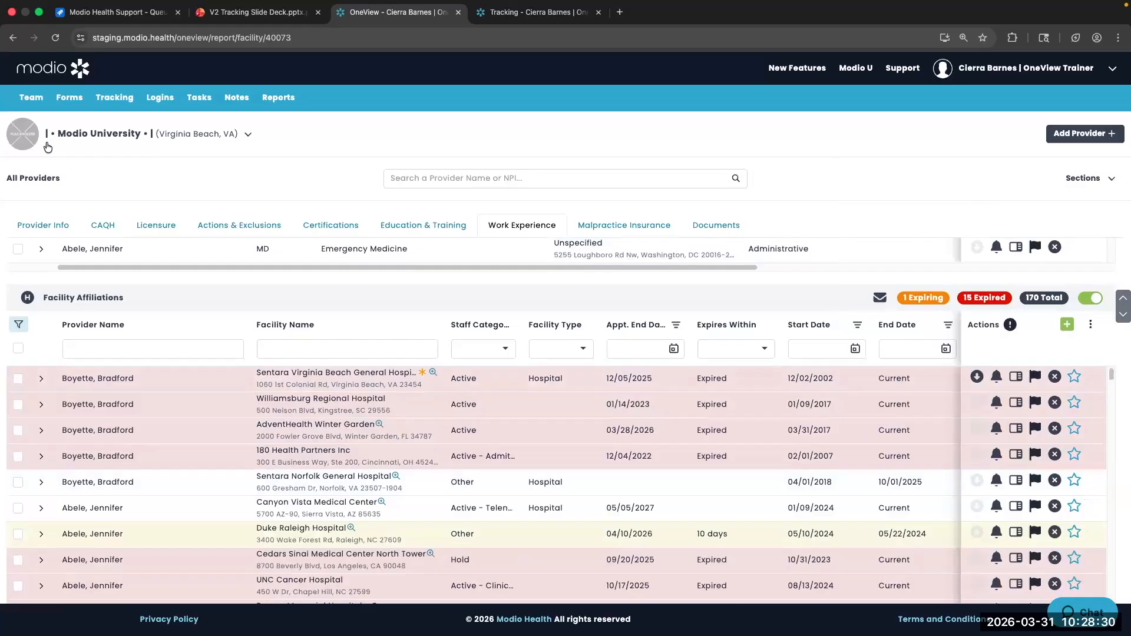
Open the nurse practitioner's Healthcare Payors page listing 27 payors
left_click(31, 97)
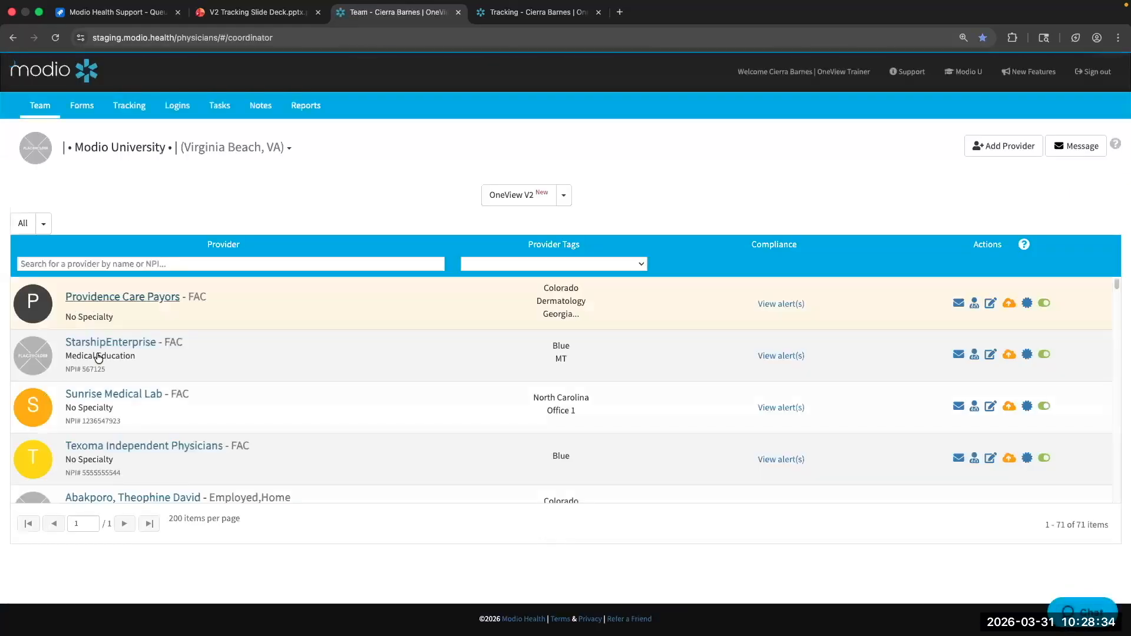
scroll(95, 377, "down", 6)
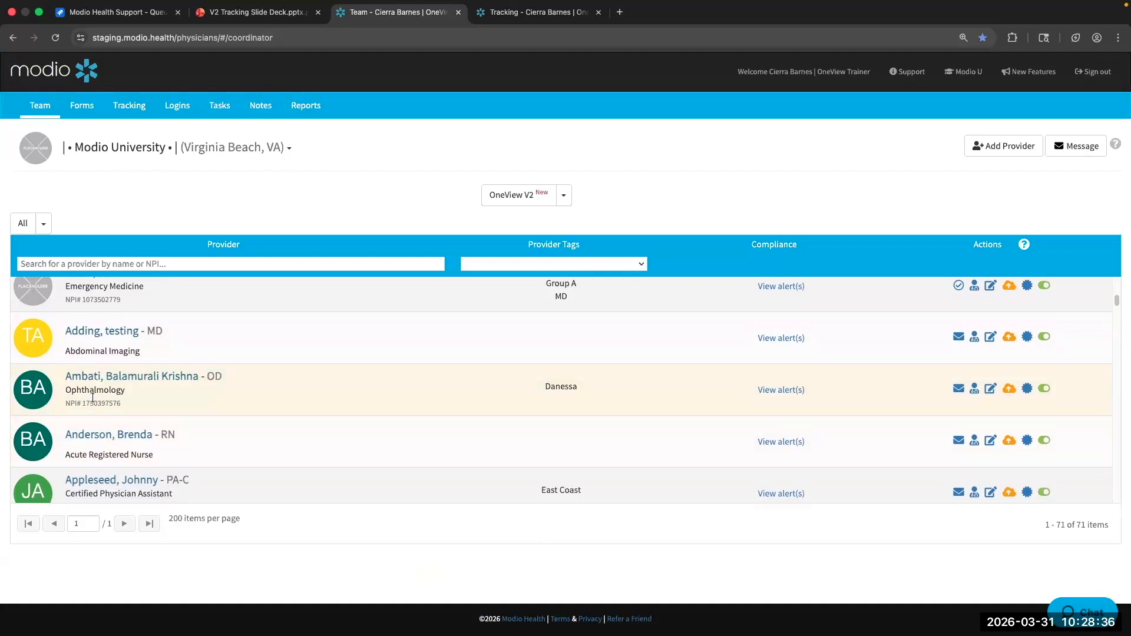
scroll(92, 397, "down", 5)
left_click(90, 365)
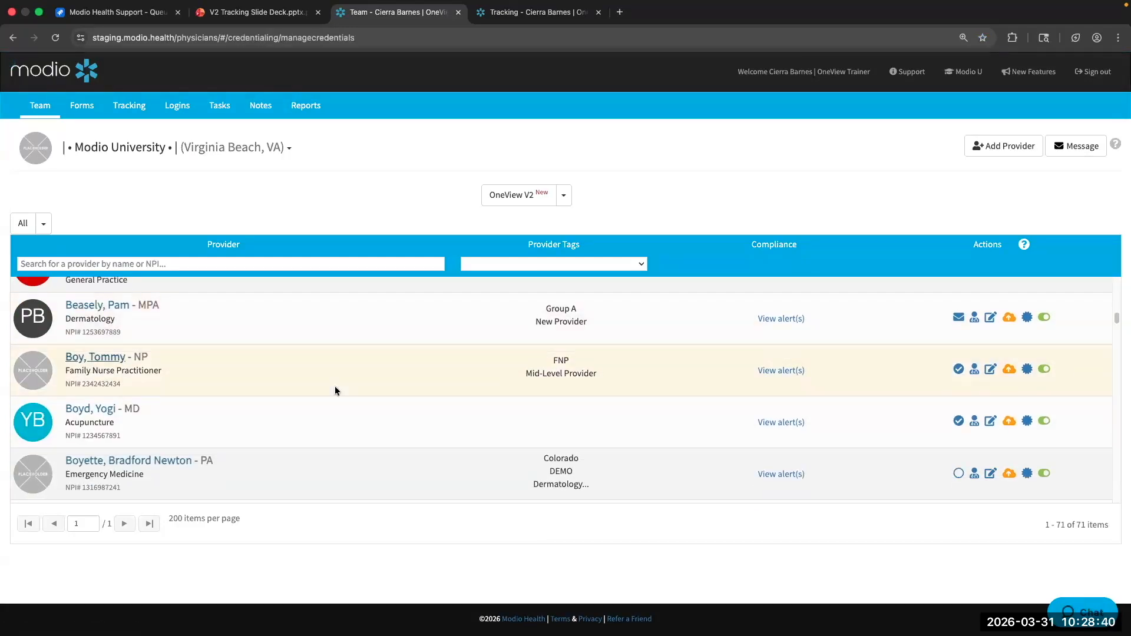
left_click(101, 419)
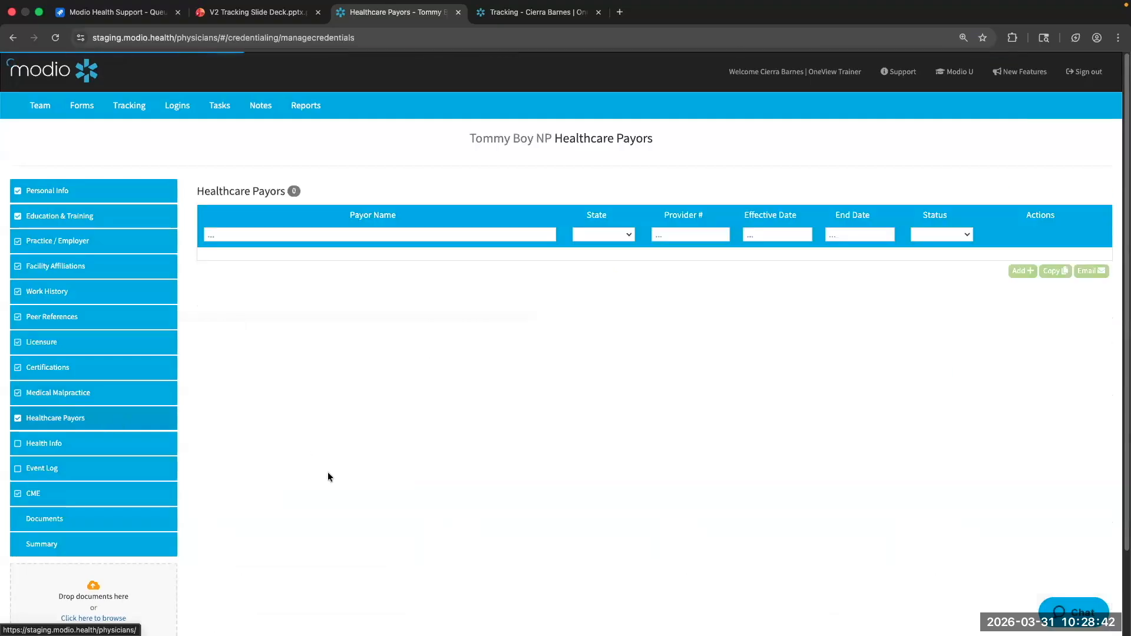
scroll(303, 501, "down", 2)
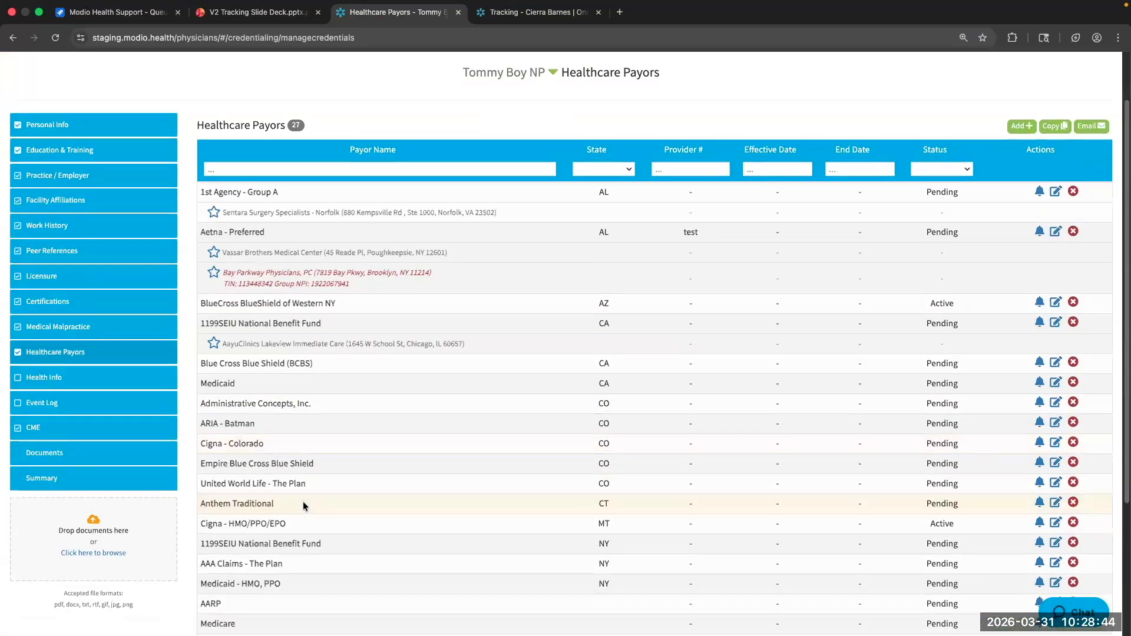
scroll(303, 501, "down", 5)
scroll(331, 454, "up", 7)
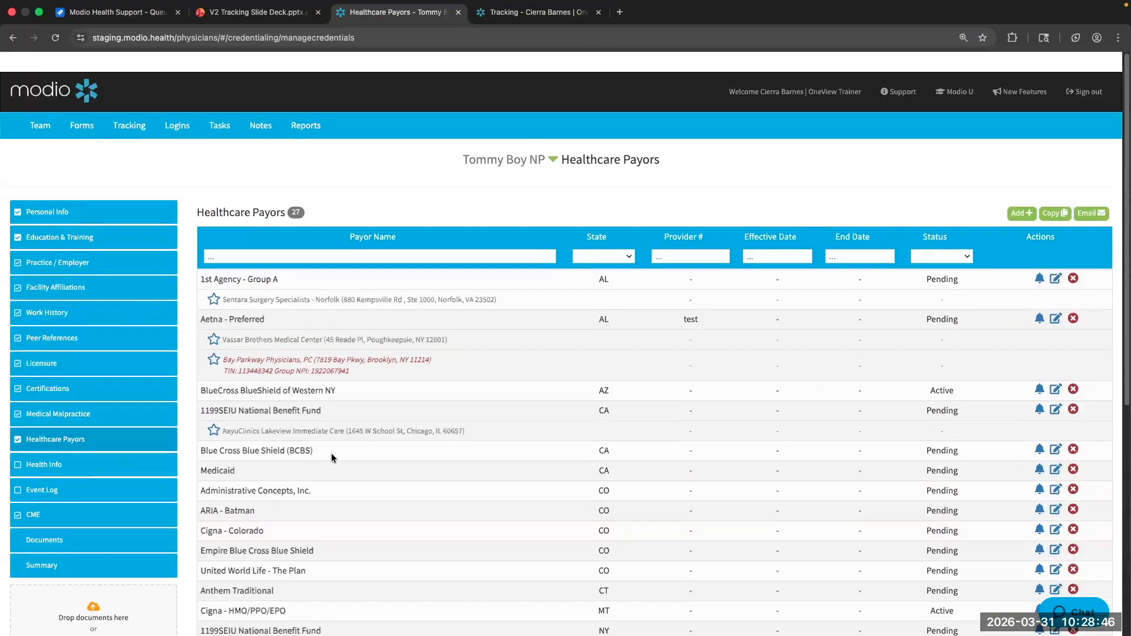
Search the provider dropdown by another provider's first name, correcting the spelling
left_click(535, 160)
type("jenni")
key("BackSpace")
type("f")
key("BackSpace")
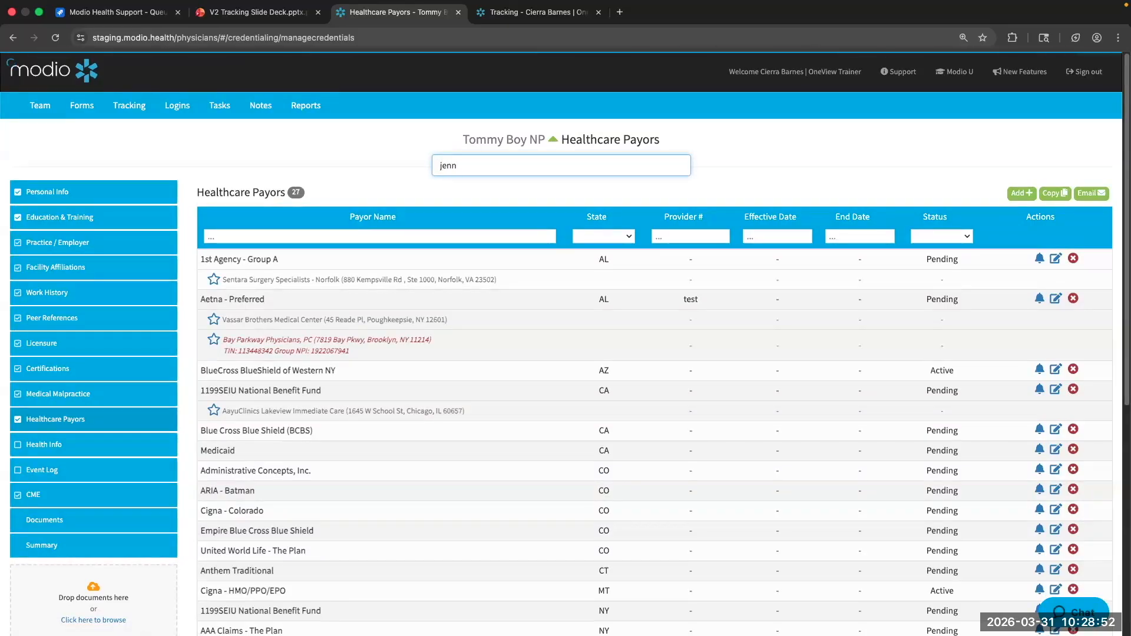
Open the first matching physician's Healthcare Payors page listing 10 payors
type("if")
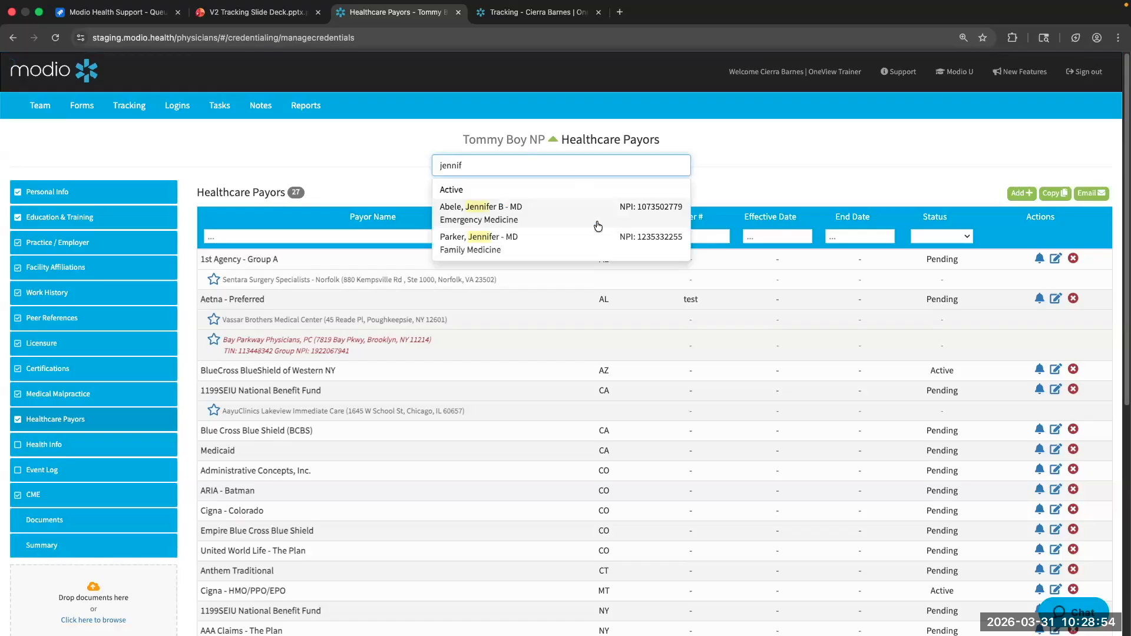
left_click(558, 211)
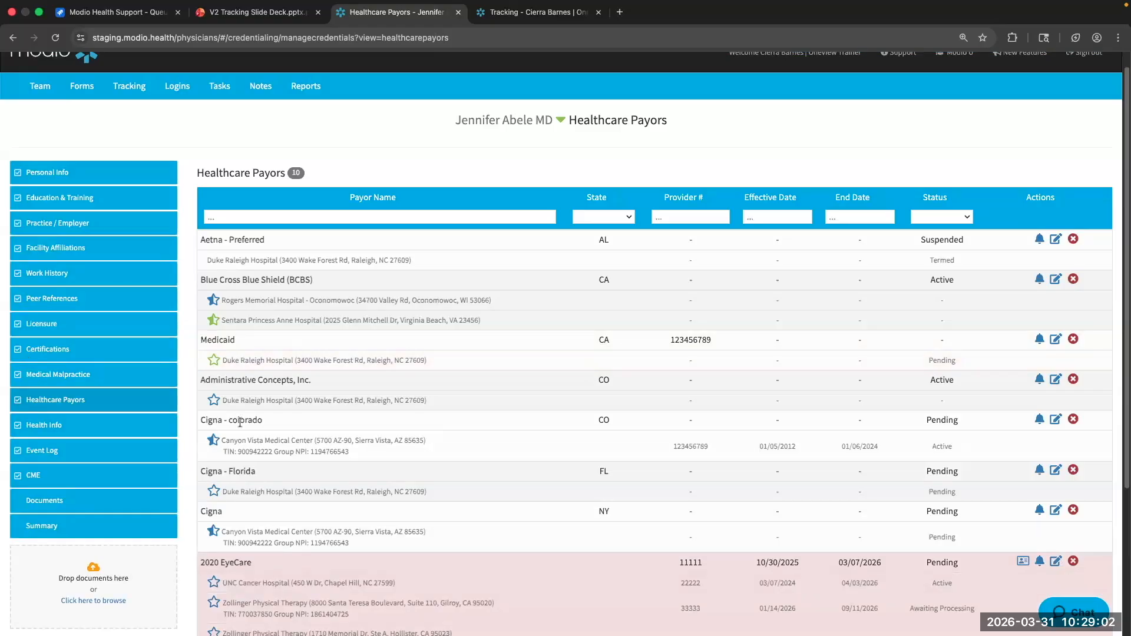
scroll(443, 377, "down", 2)
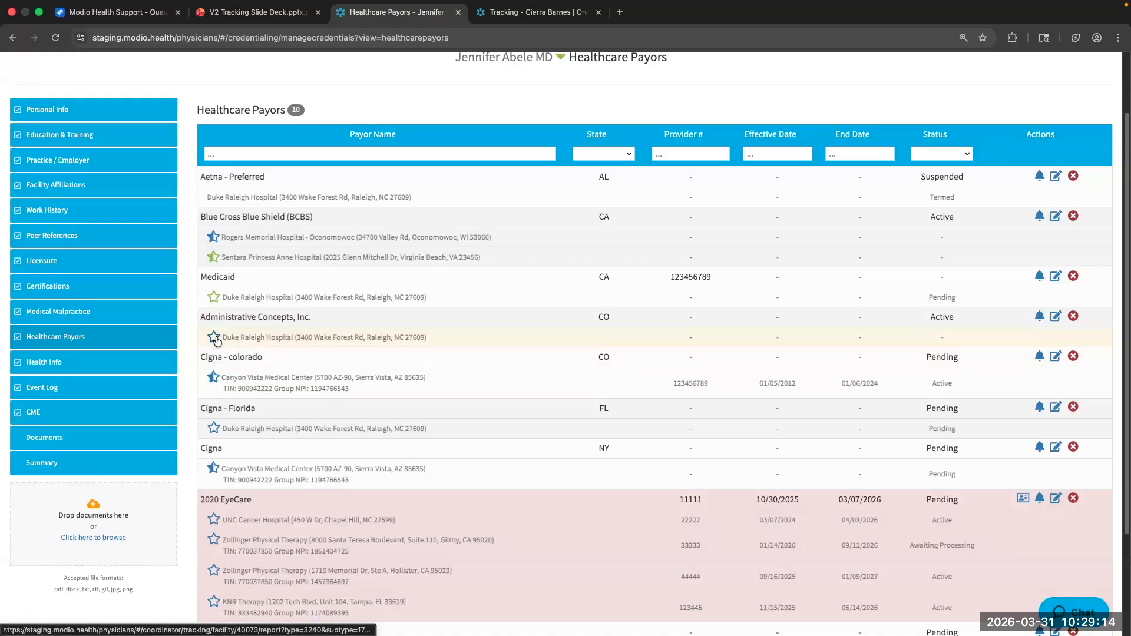
Read the tracking-status stars on the payor locations, including 2020 EyeCare's four locations
mouse_move(215, 341)
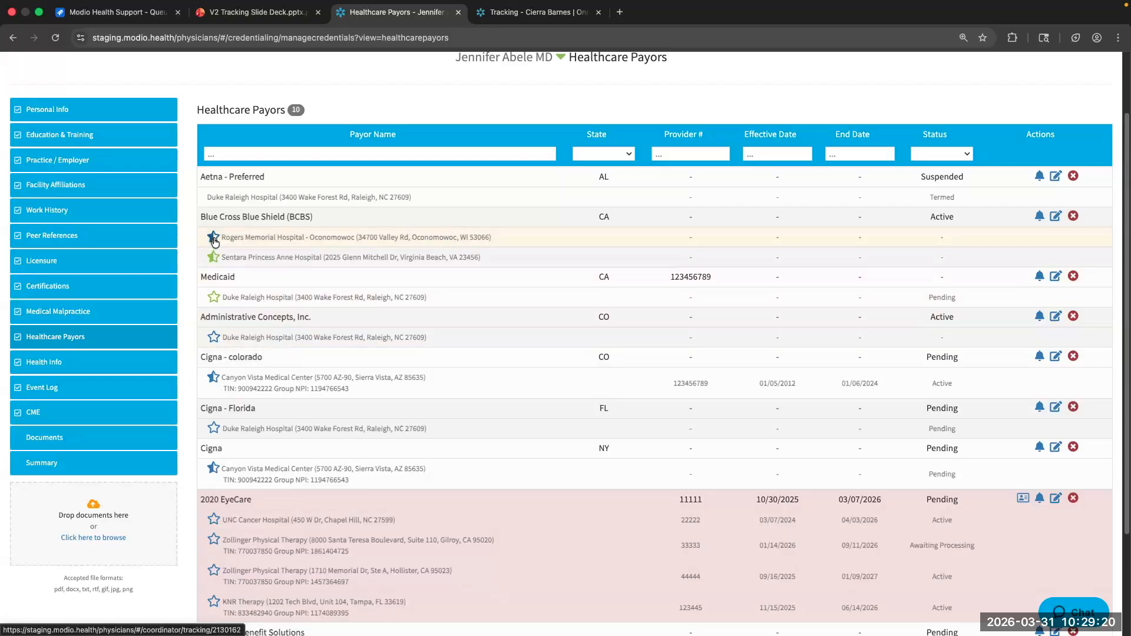
mouse_move(214, 242)
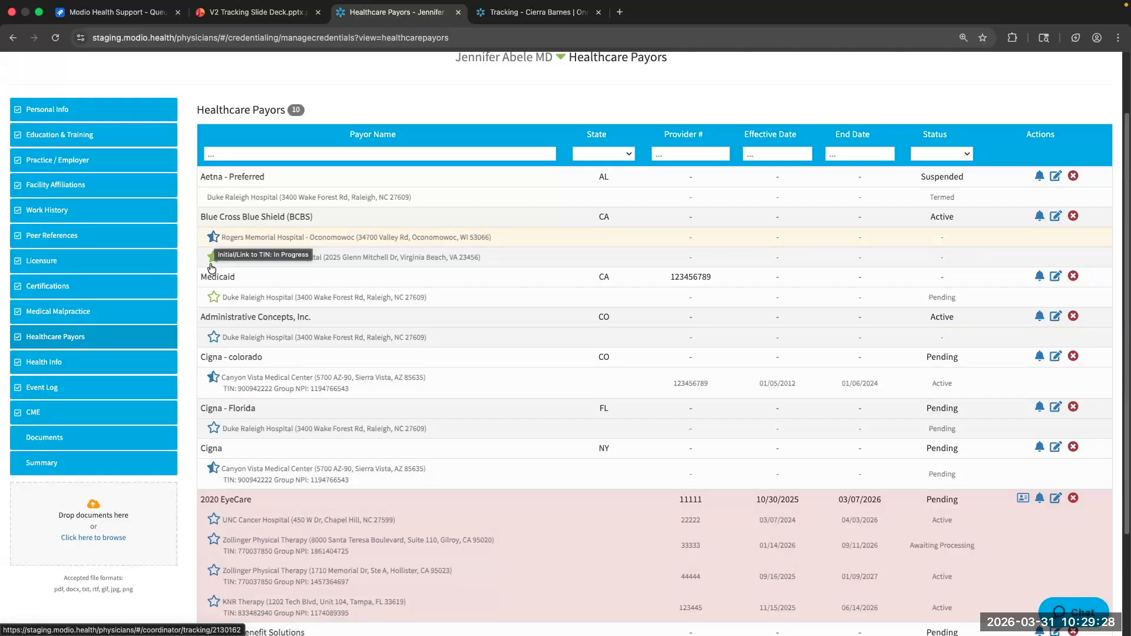
scroll(217, 382, "down", 1)
scroll(216, 386, "down", 3)
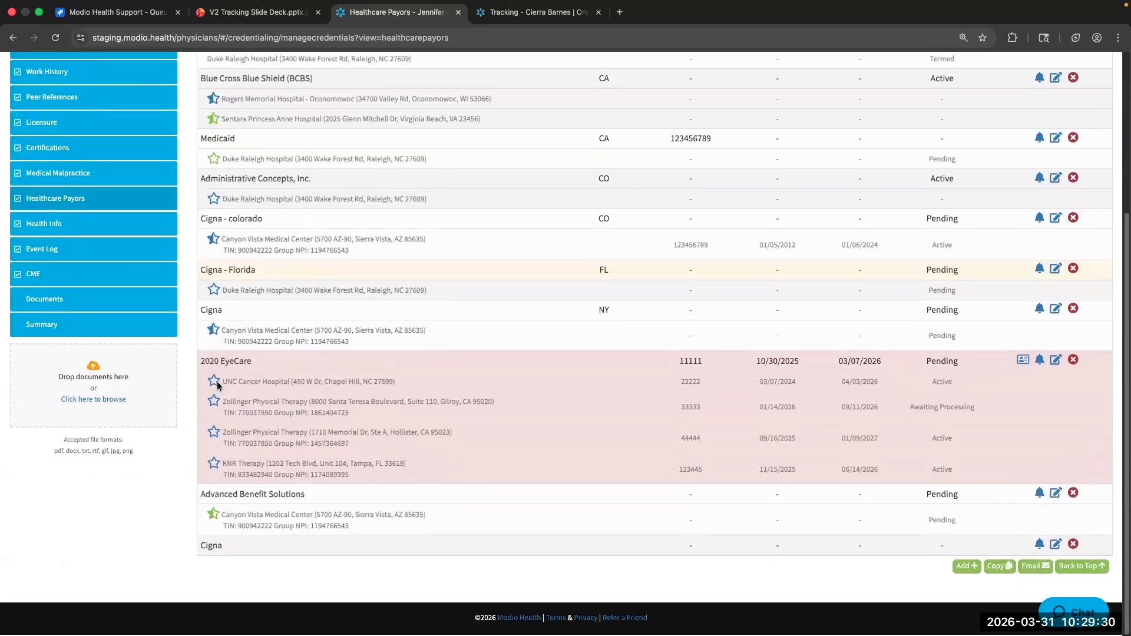
scroll(223, 295, "up", 2)
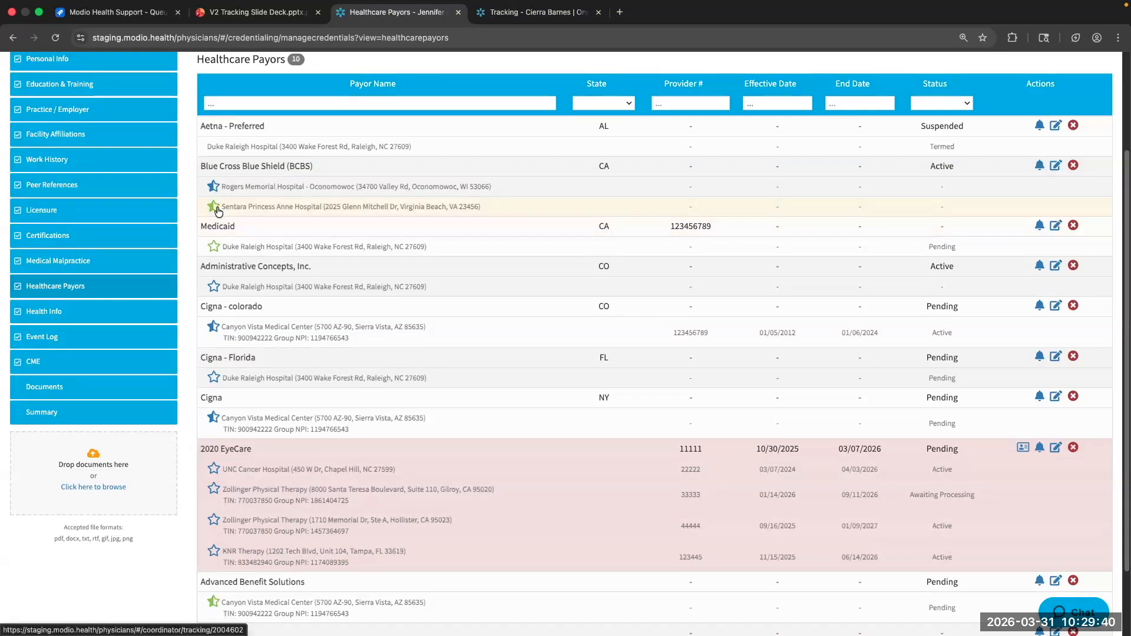
mouse_move(218, 212)
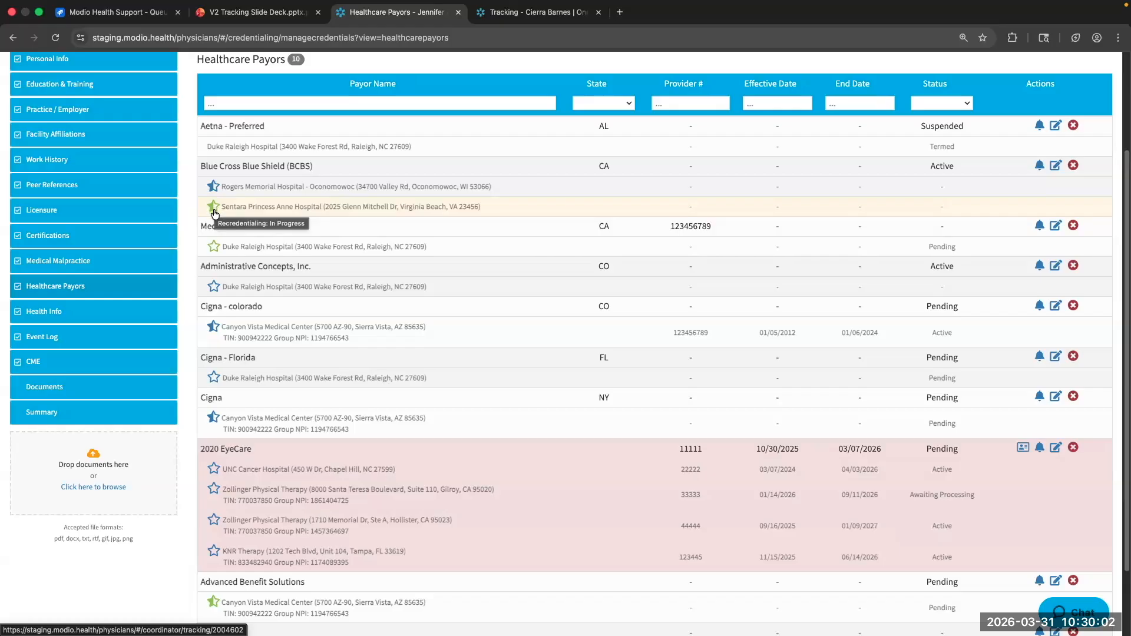
scroll(214, 218, "up", 1)
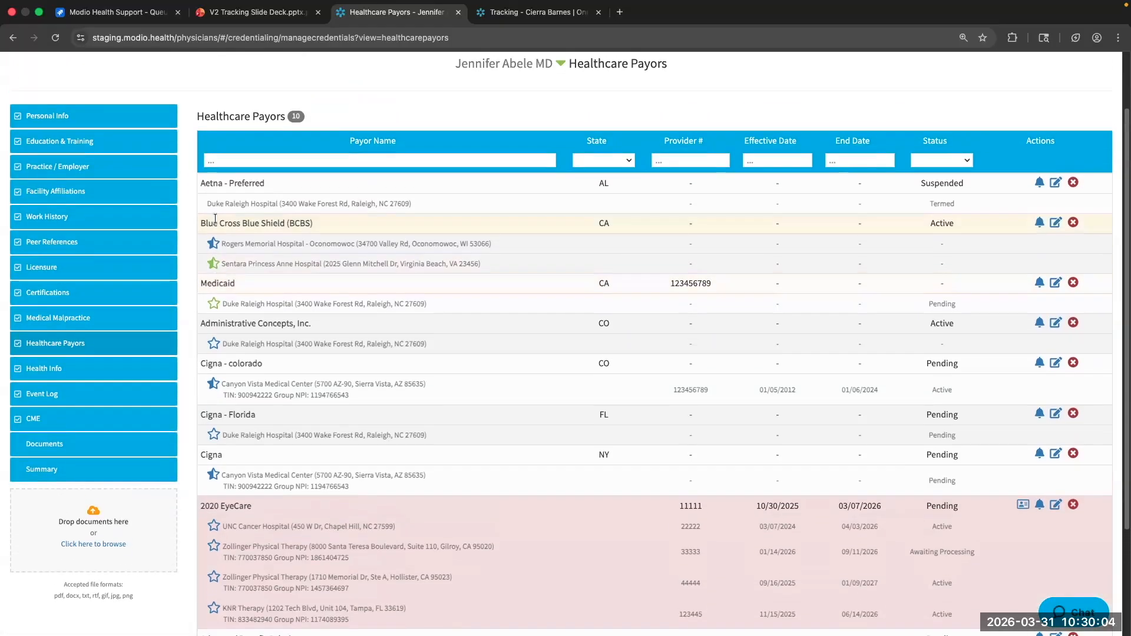
scroll(214, 218, "down", 1)
scroll(215, 219, "up", 2)
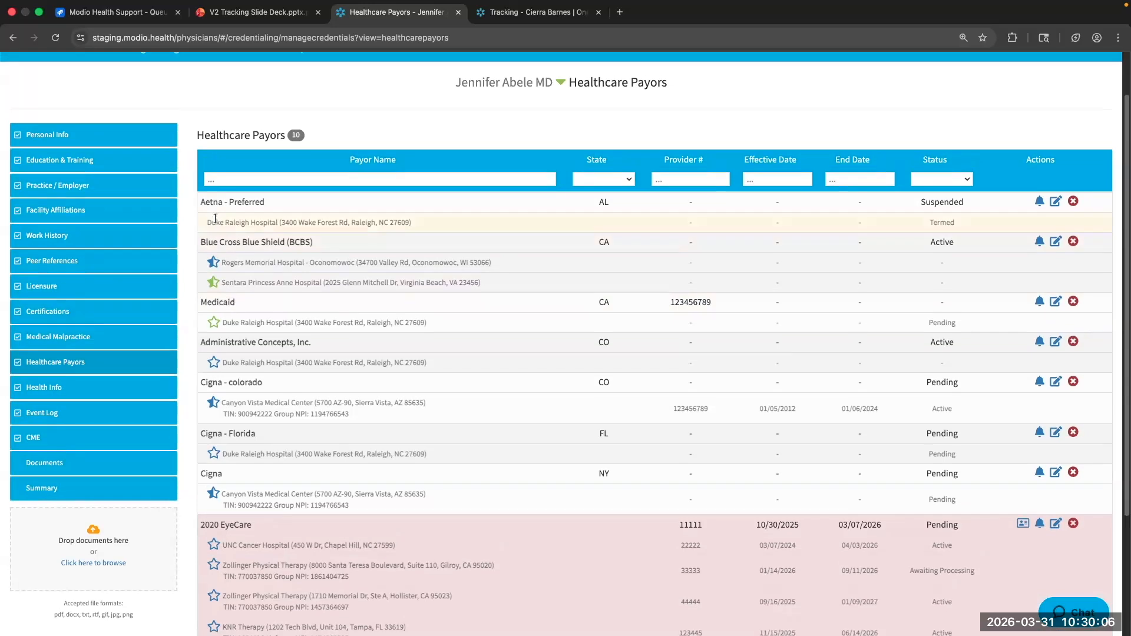
scroll(215, 219, "down", 3)
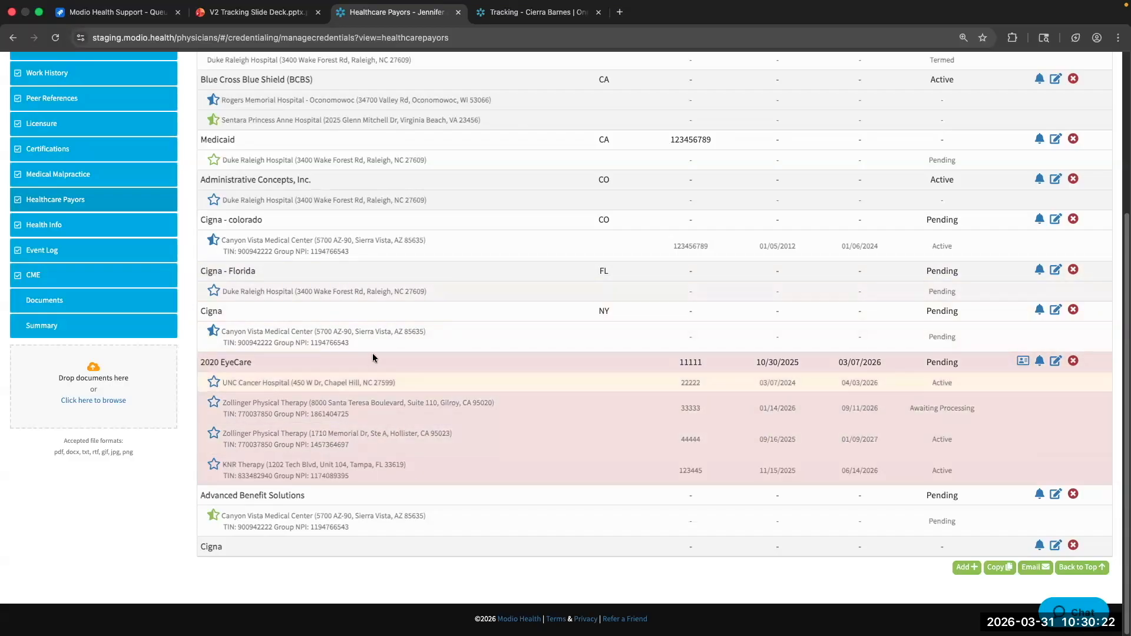
scroll(372, 353, "up", 3)
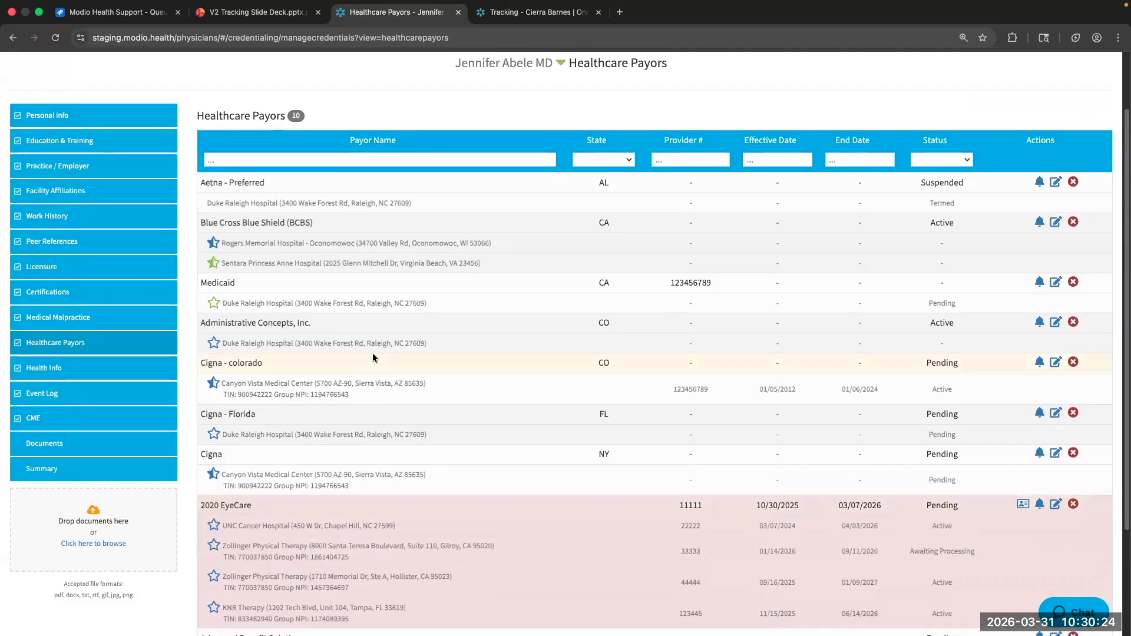
scroll(373, 357, "up", 1)
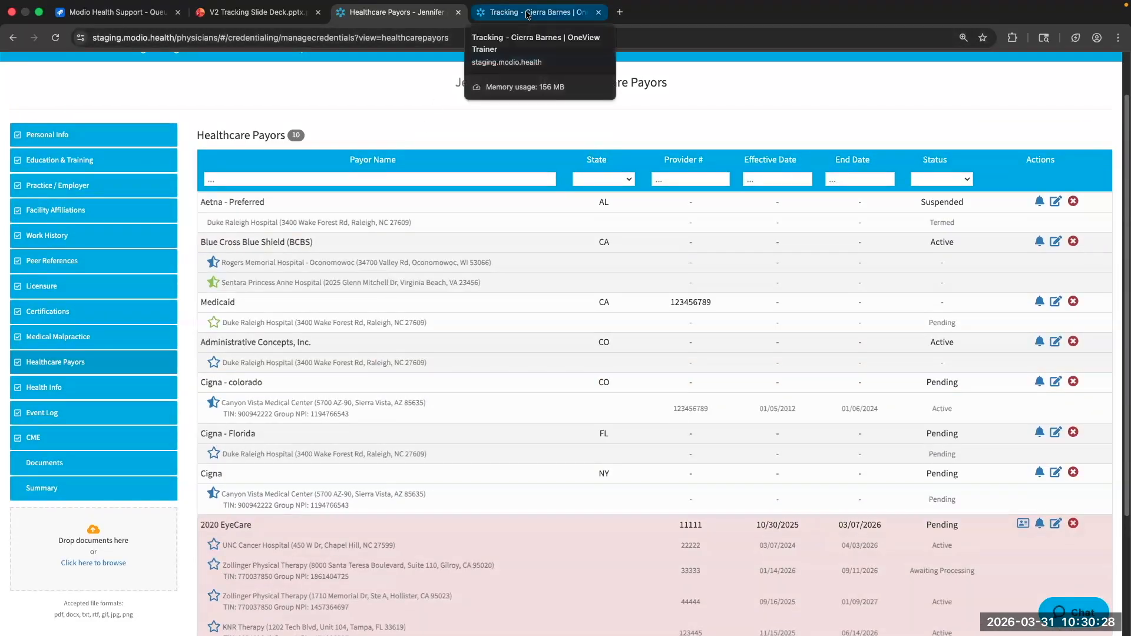
Close the Healthcare Payors tab, returning to the Tracking Reports list of 132 records, 31 overdue
left_click(458, 13)
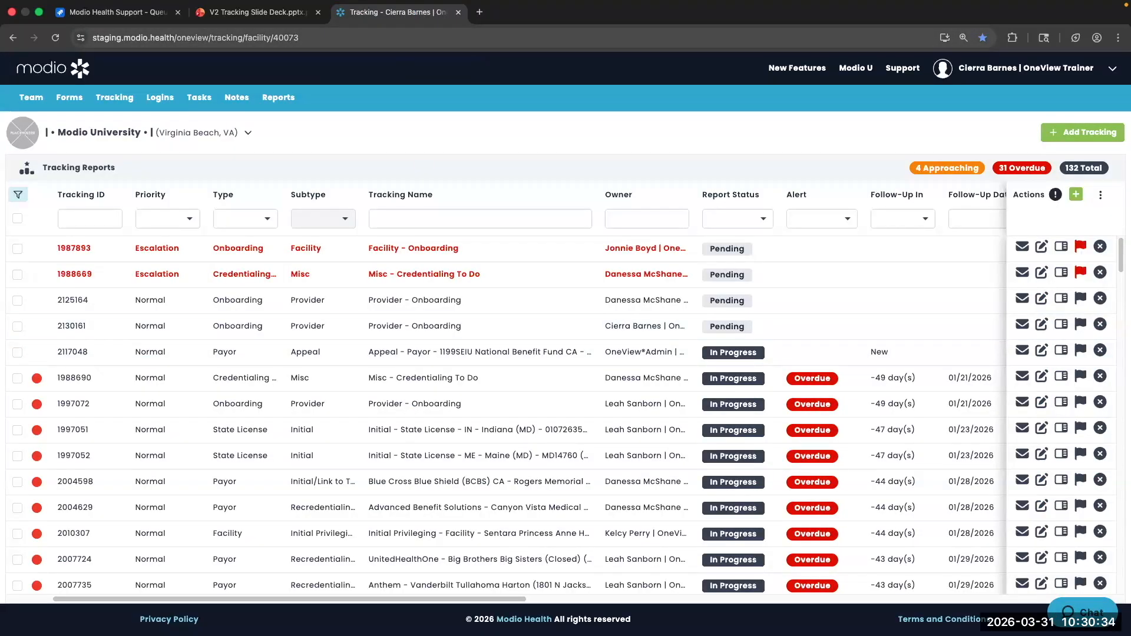
scroll(228, 235, "down", 1)
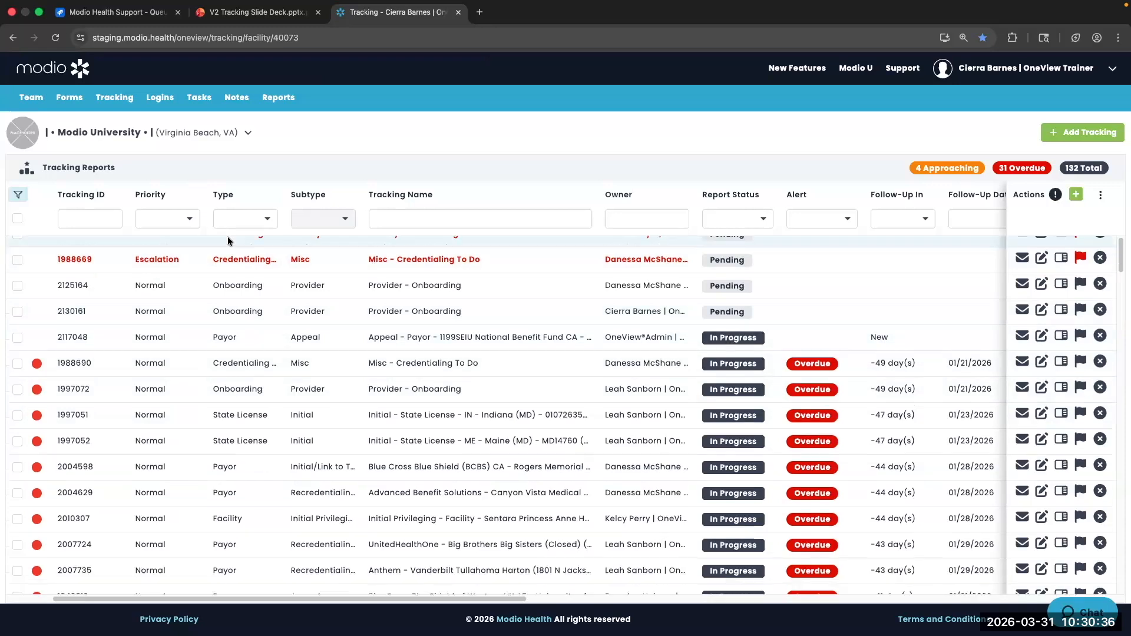
scroll(227, 235, "up", 1)
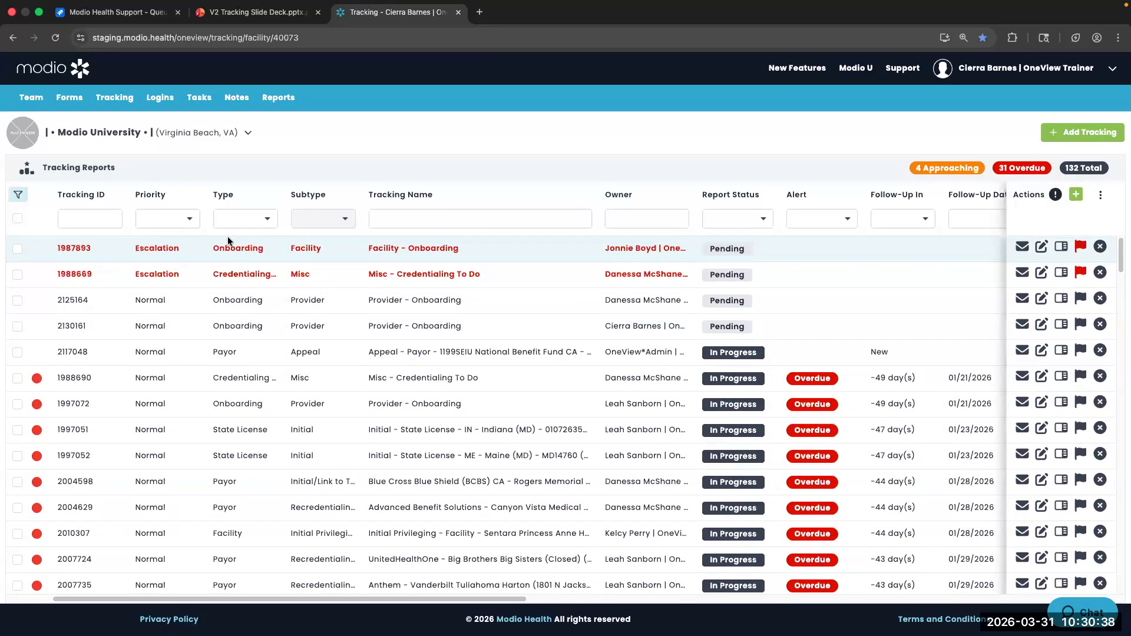
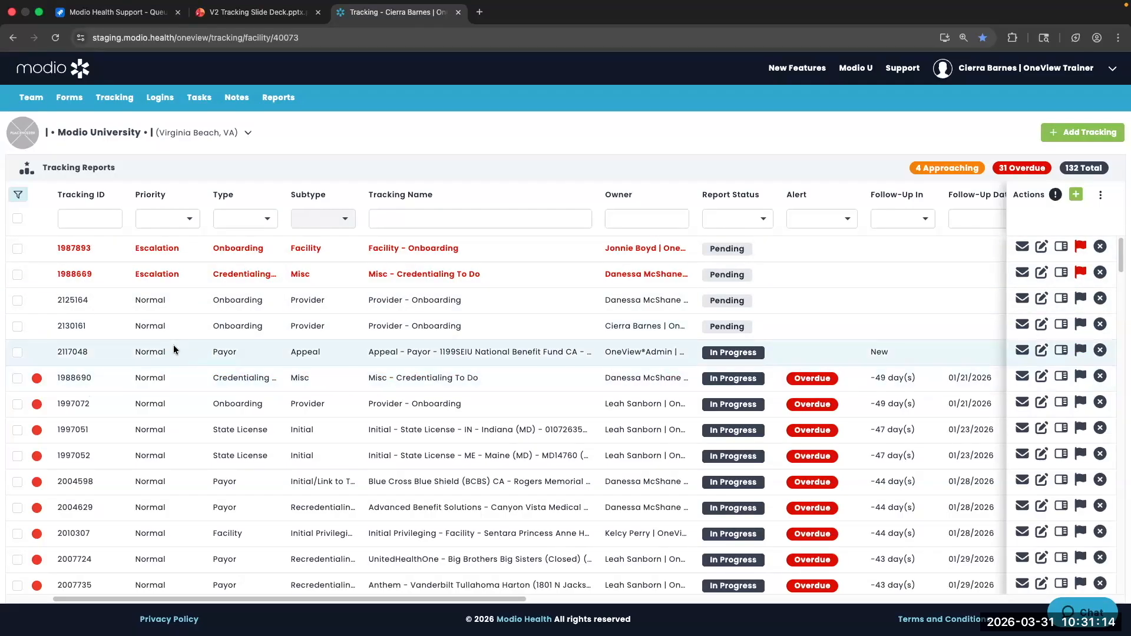
Reset the Tracking Reports list's filters to their defaults from the row's options menu
scroll(175, 350, "down", 1)
scroll(162, 294, "up", 1)
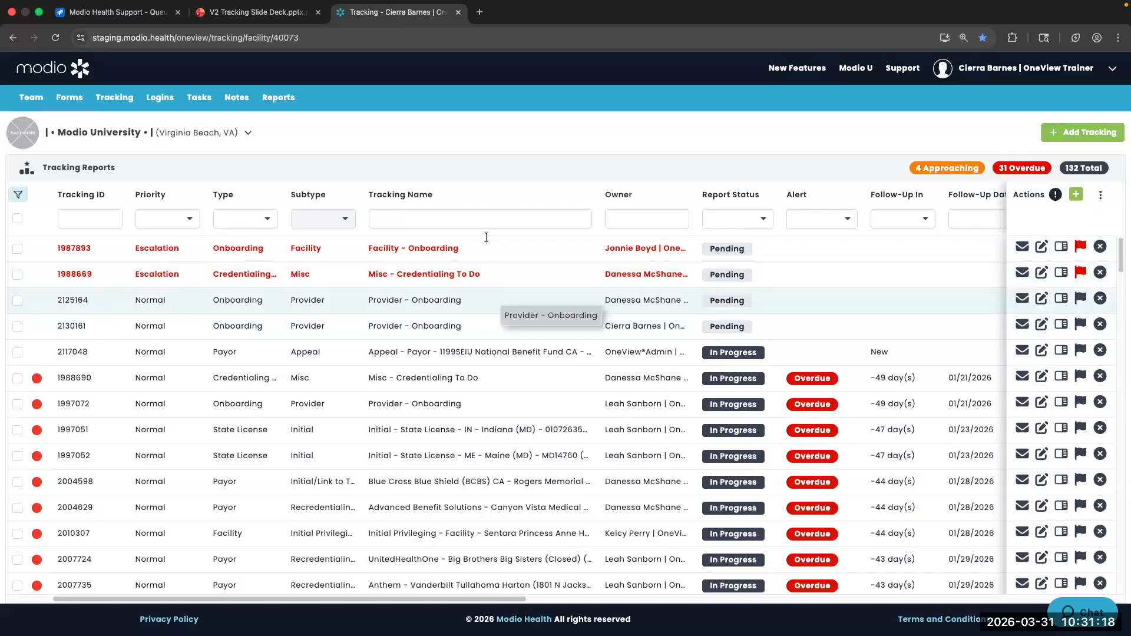
scroll(661, 334, "right", 3)
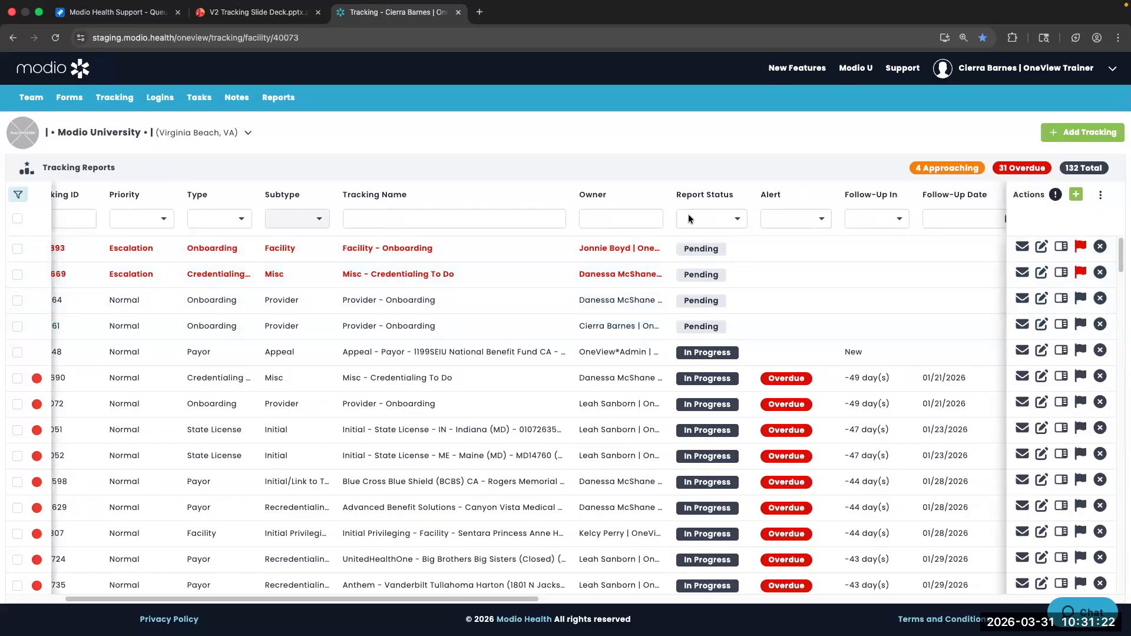
scroll(701, 283, "down", 3)
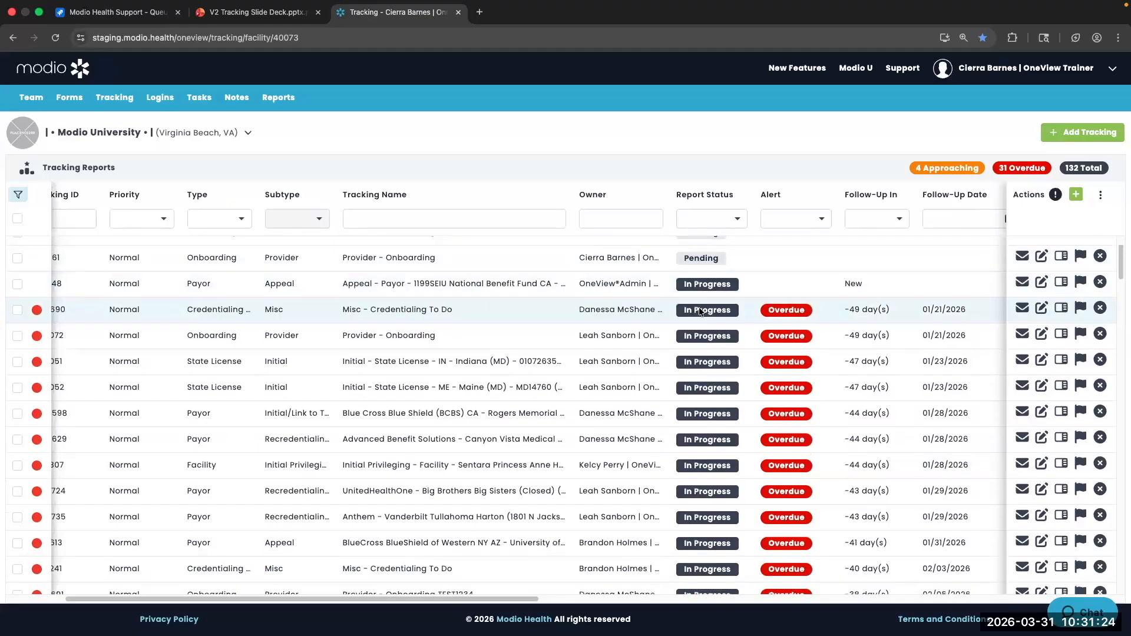
left_click(722, 218)
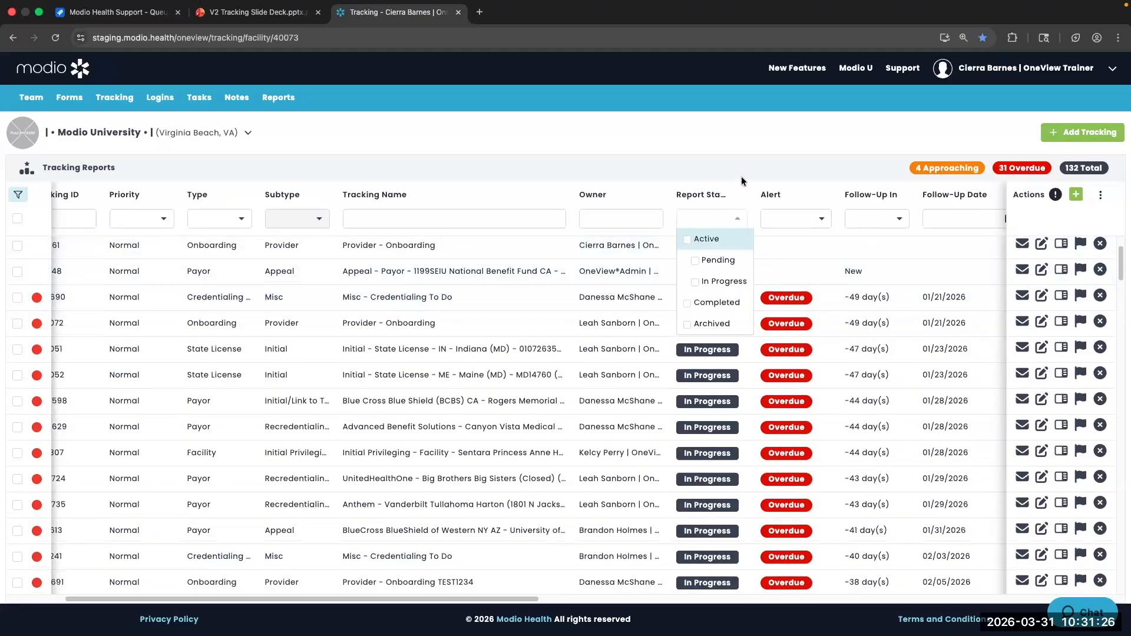
scroll(157, 317, "left", 2)
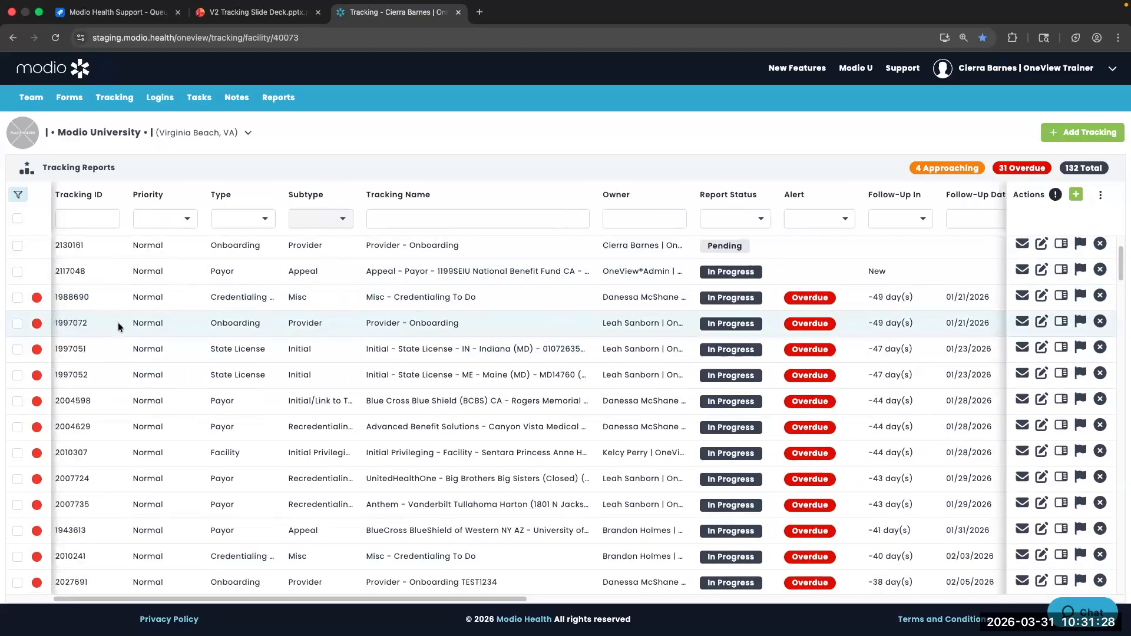
right_click(86, 302)
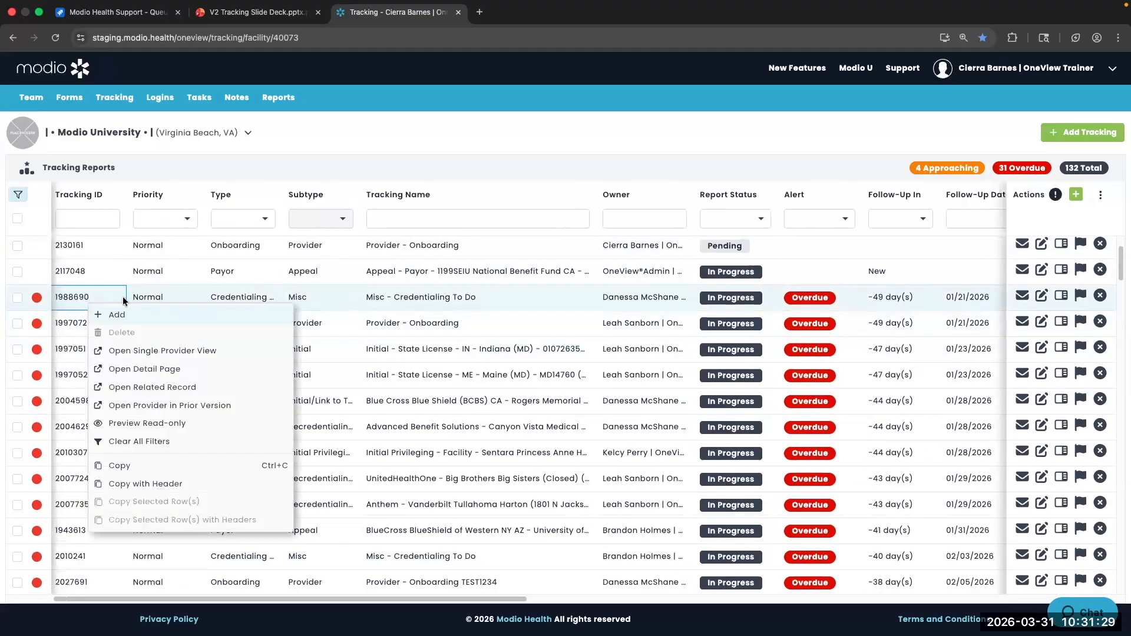
left_click(136, 439)
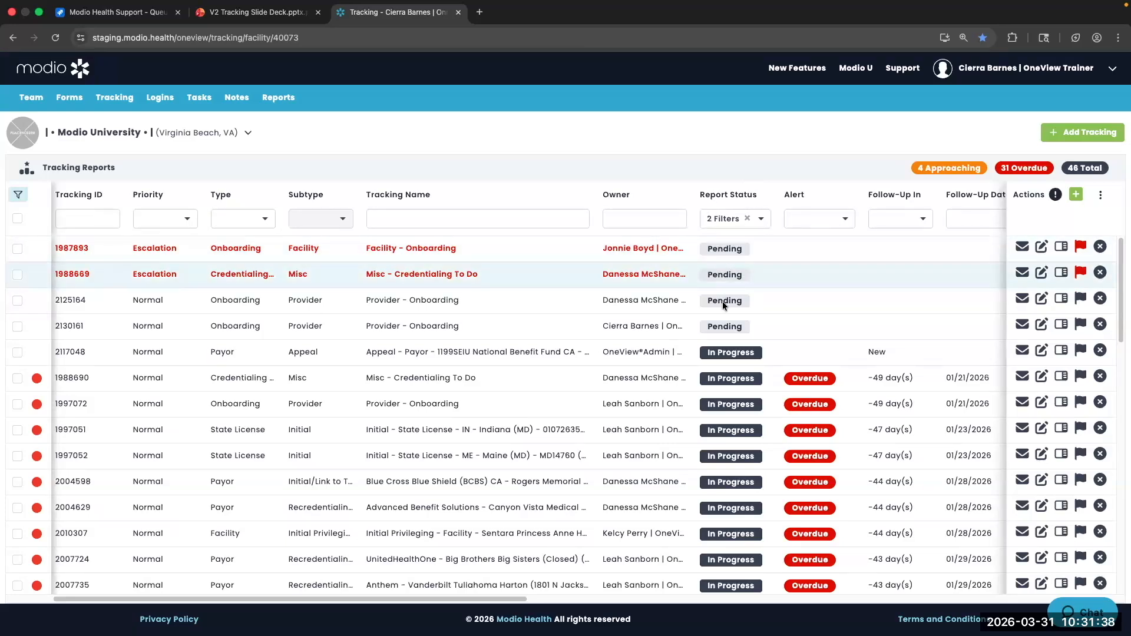
scroll(722, 302, "down", 5)
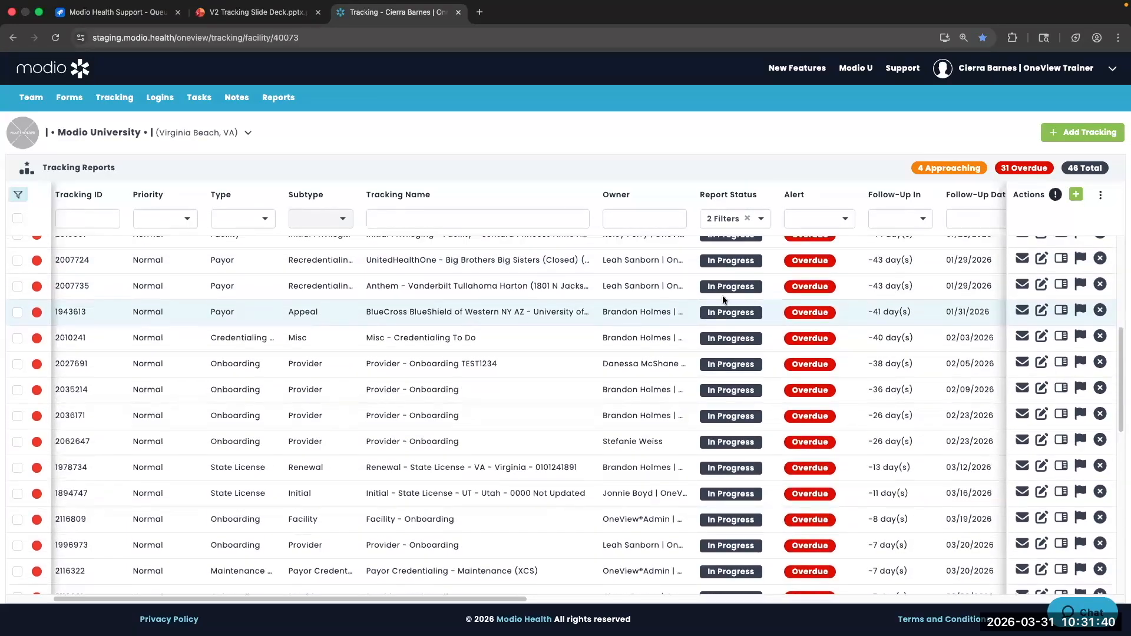
Filter the Report Status to Completed reports only
left_click(748, 219)
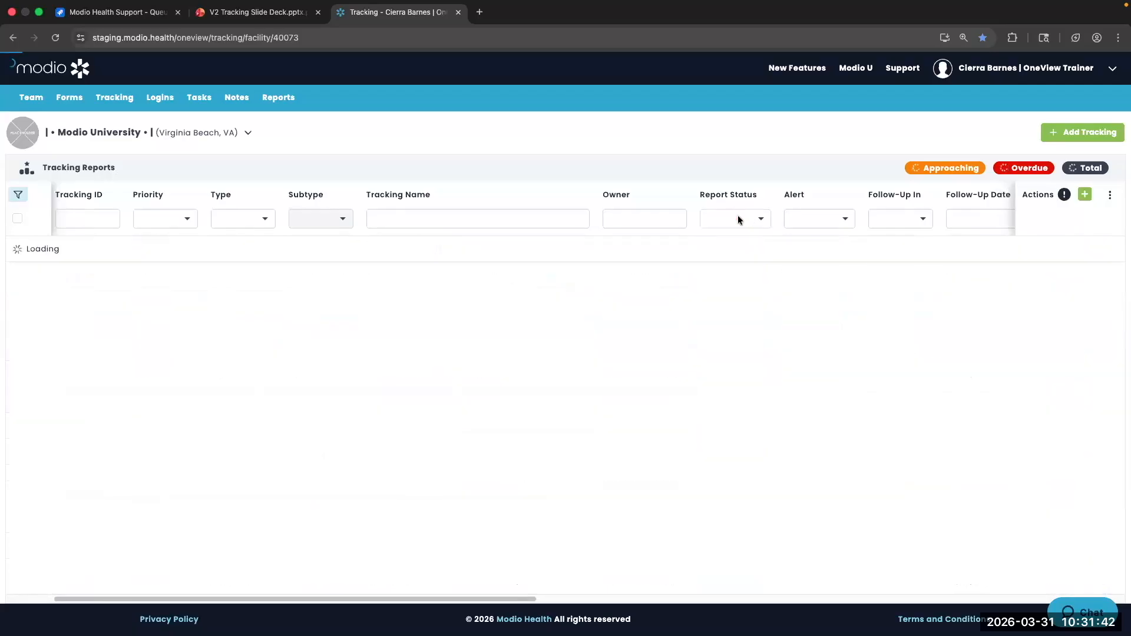
left_click(738, 220)
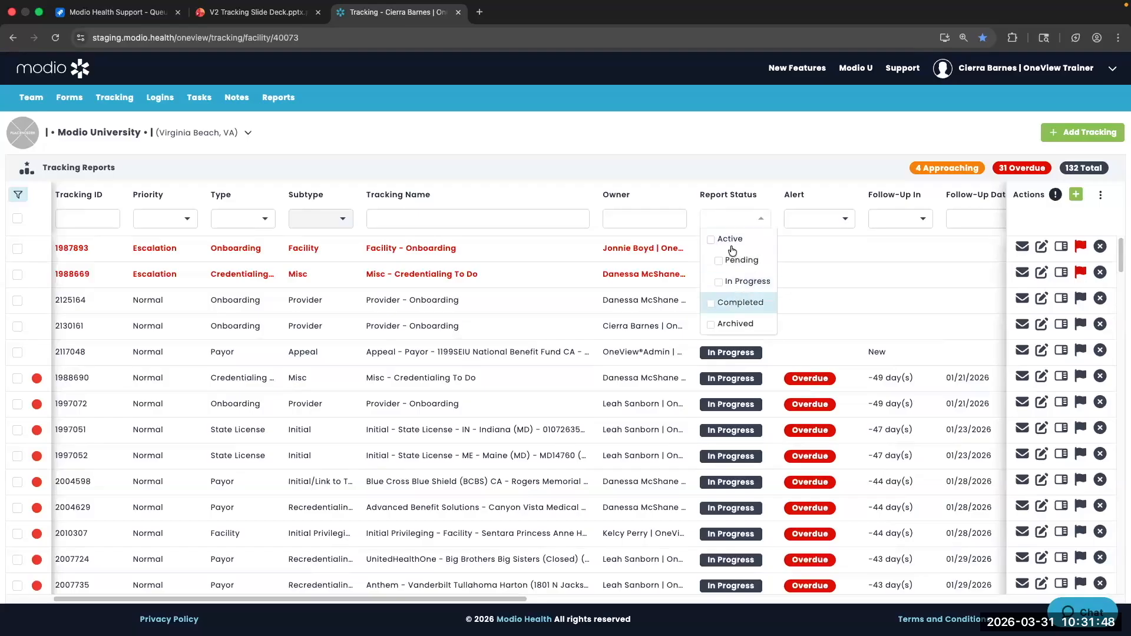
left_click(710, 303)
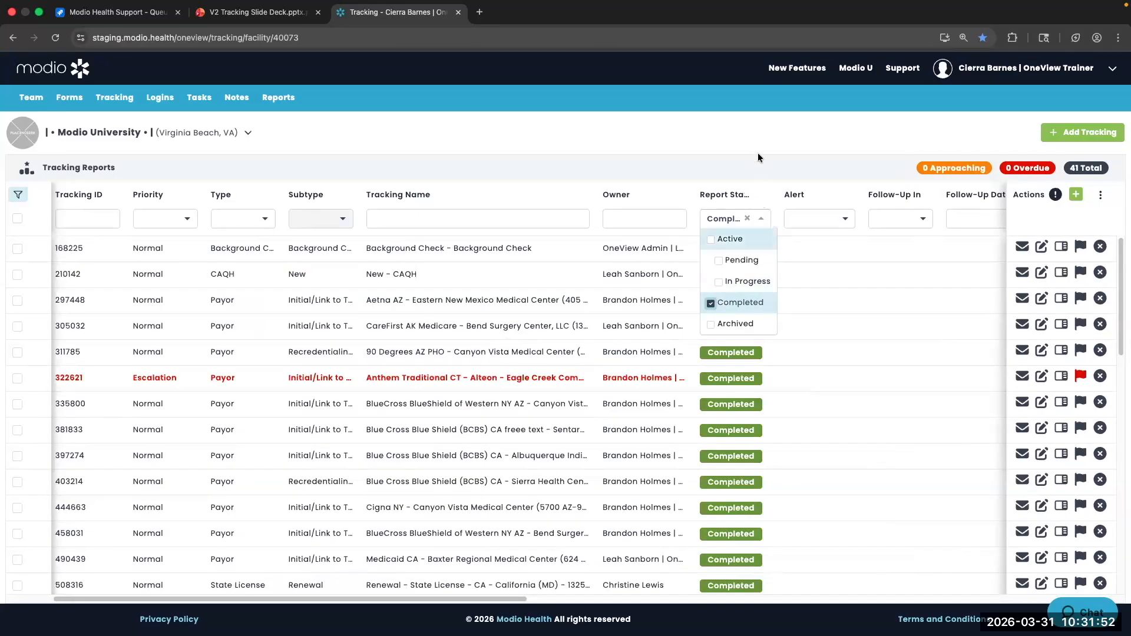
left_click(756, 146)
scroll(737, 395, "down", 5)
scroll(737, 395, "up", 5)
Try the Archived status filter, then switch to Active (Pending and In Progress) reports
left_click(747, 218)
left_click(747, 218)
left_click(710, 324)
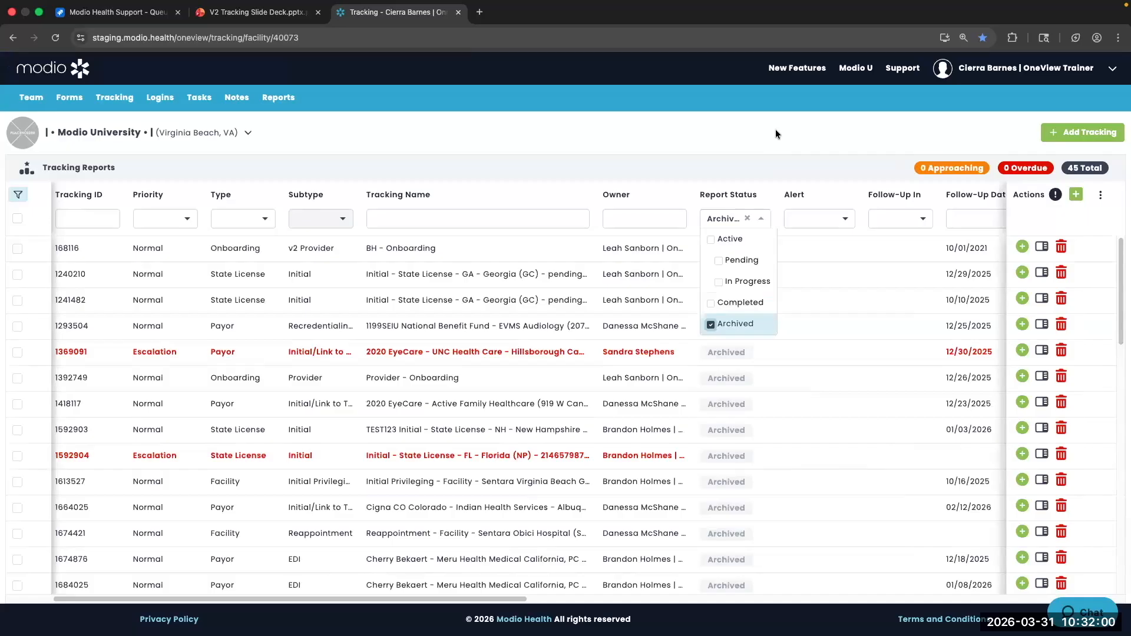
left_click(748, 219)
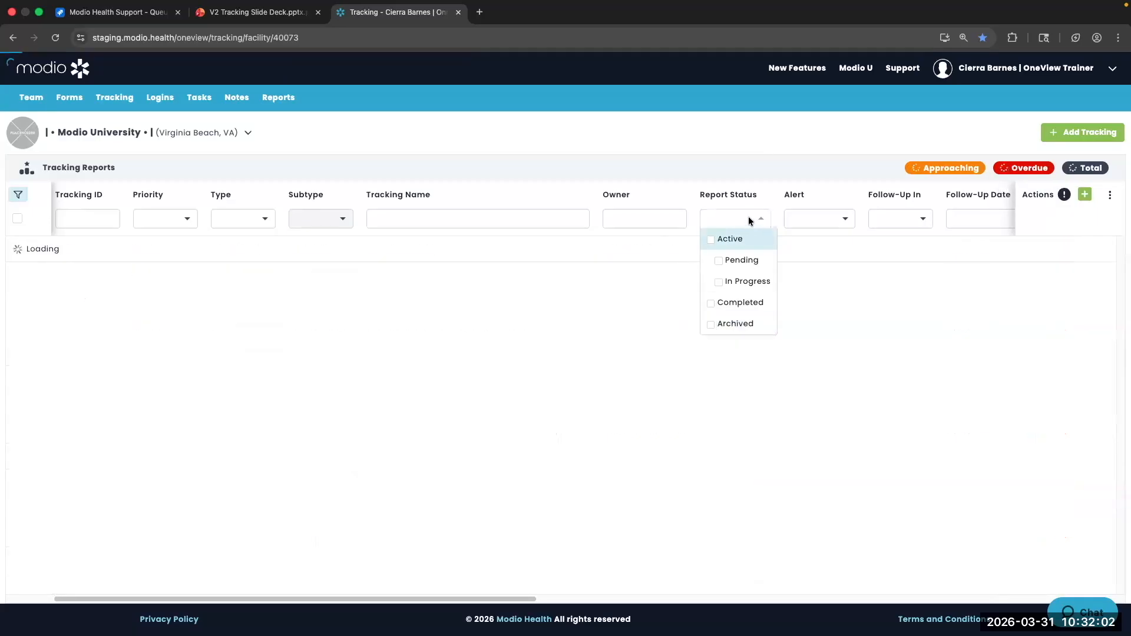
left_click(720, 261)
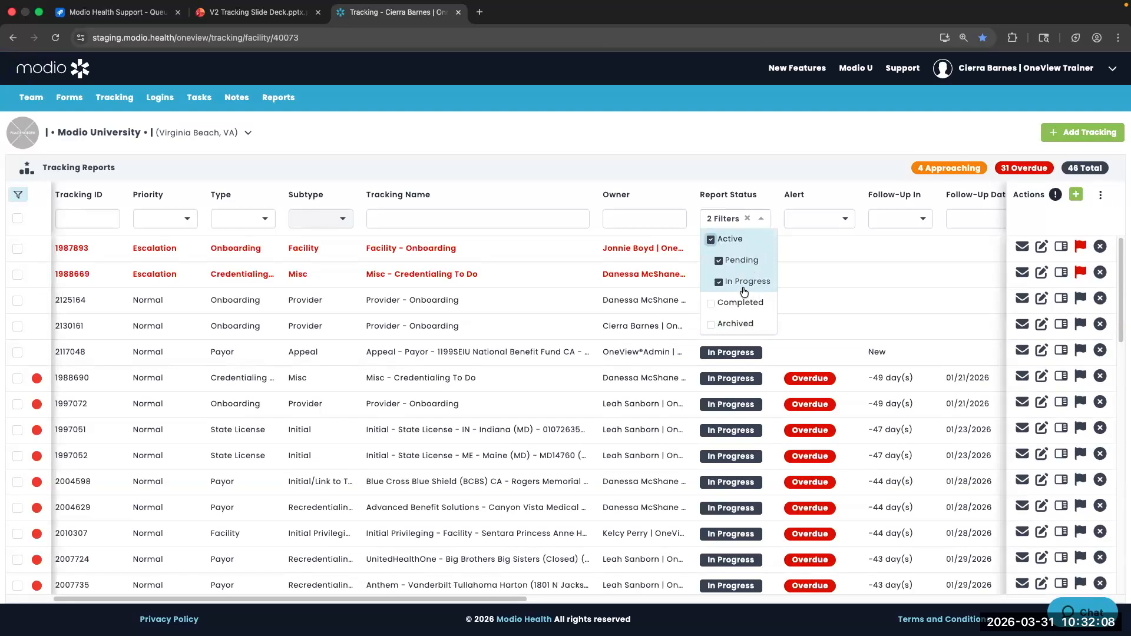
left_click(764, 143)
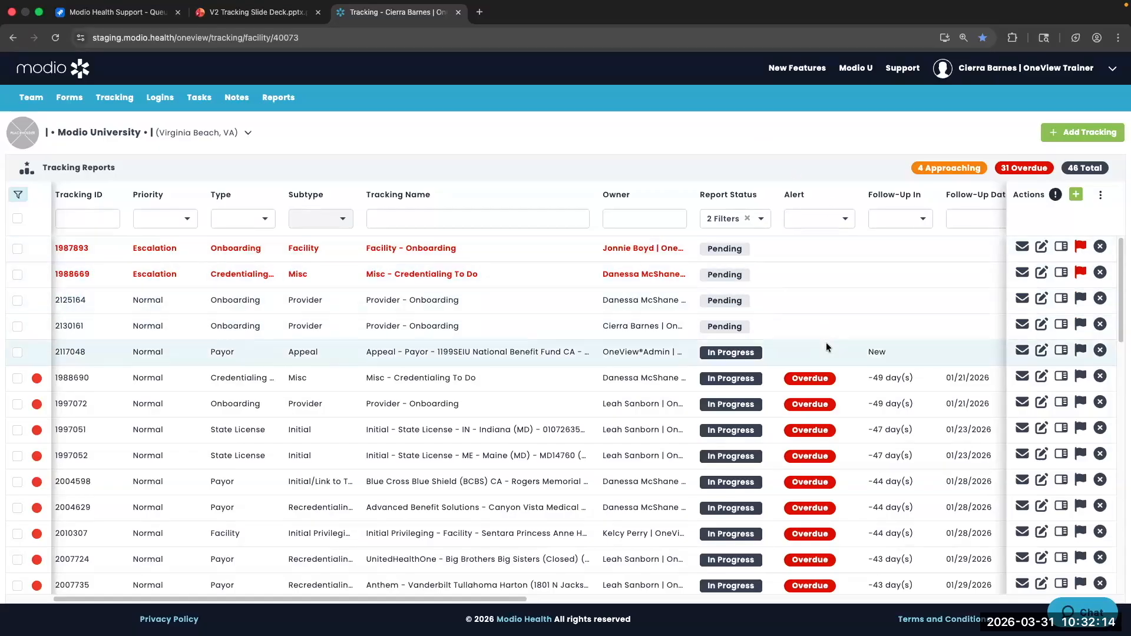
scroll(826, 347, "down", 3)
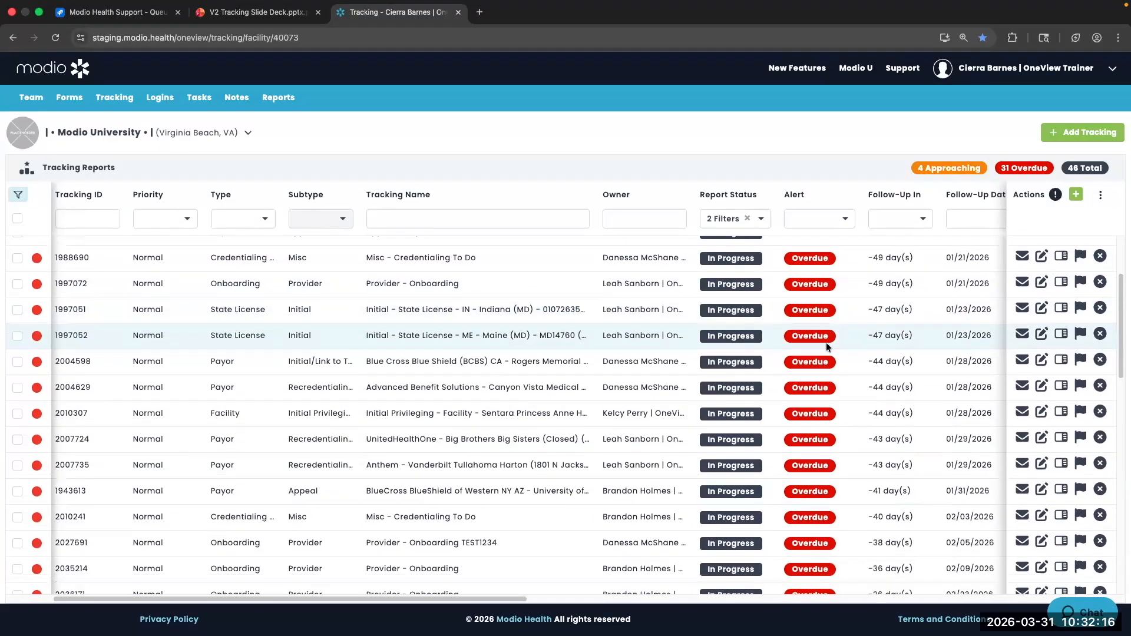
scroll(827, 348, "up", 3)
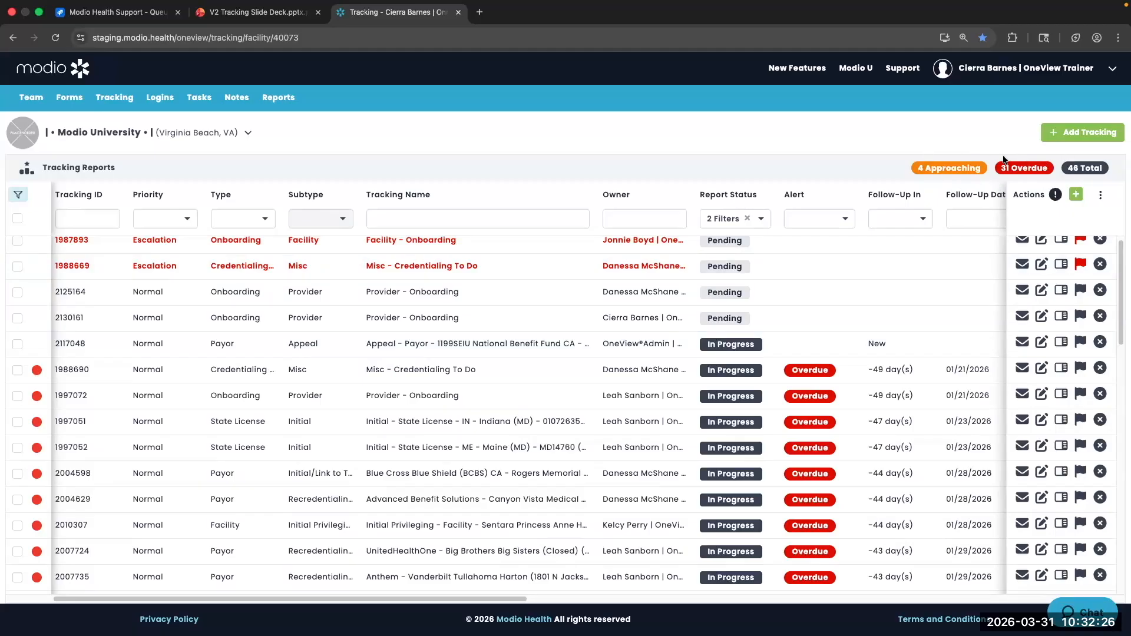
scroll(822, 396, "down", 10)
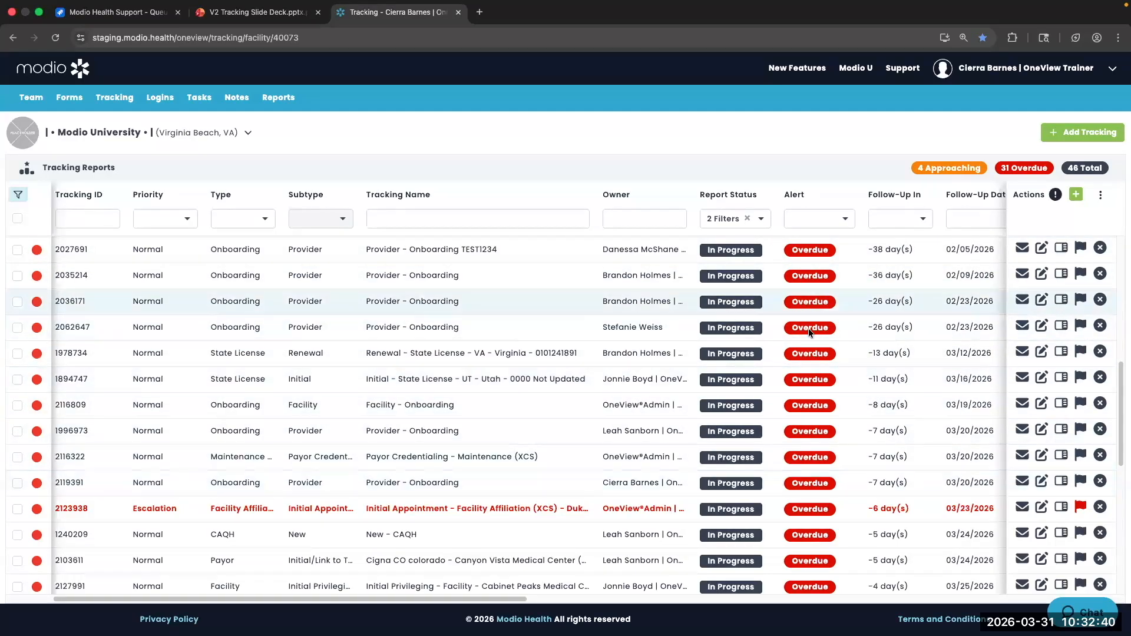
scroll(809, 327, "up", 3)
scroll(808, 327, "up", 4)
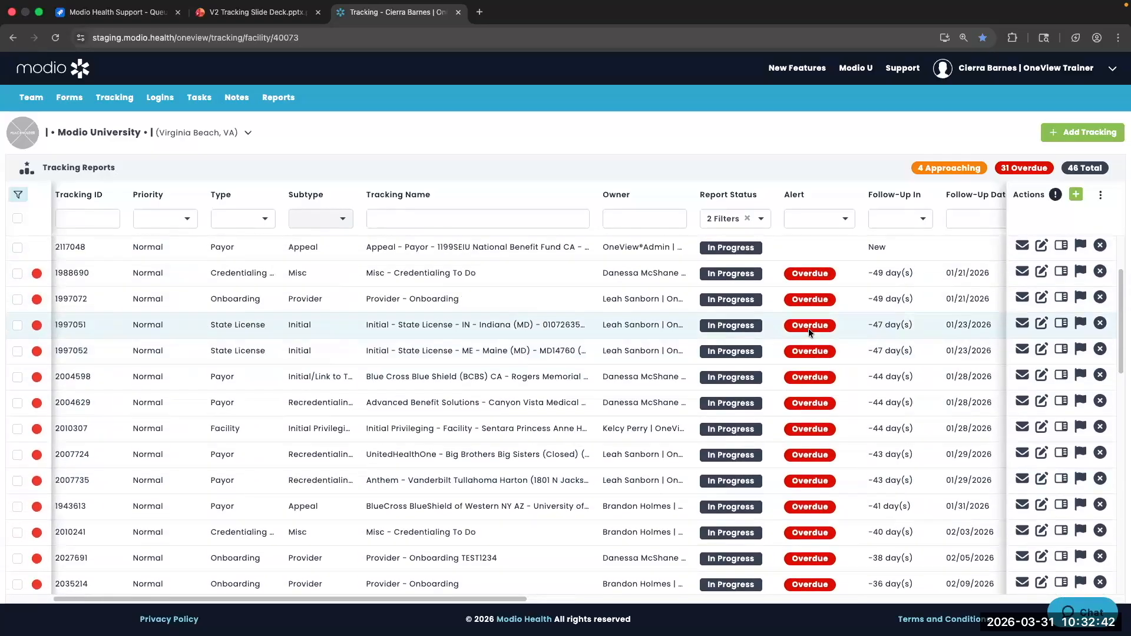
left_click(941, 167)
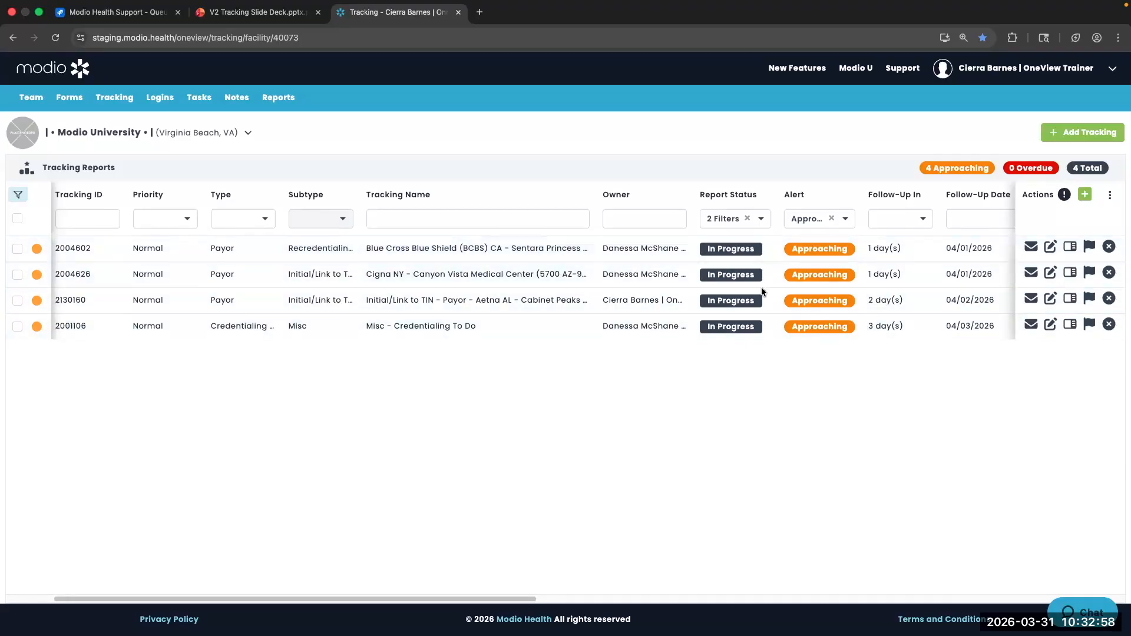
left_click(831, 218)
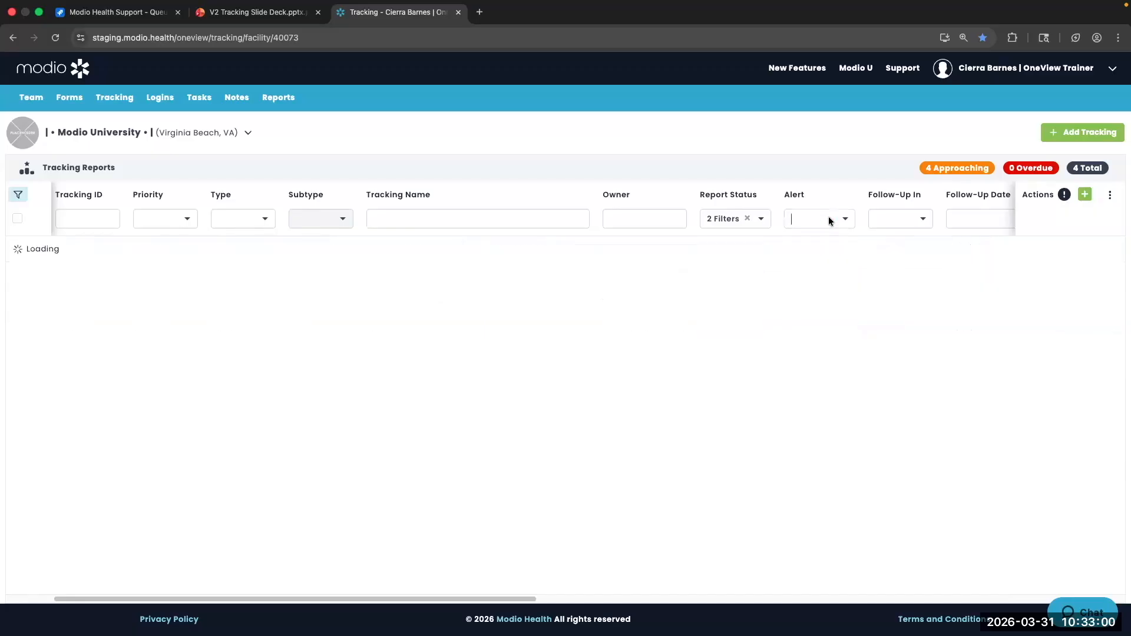
scroll(839, 291, "right", 3)
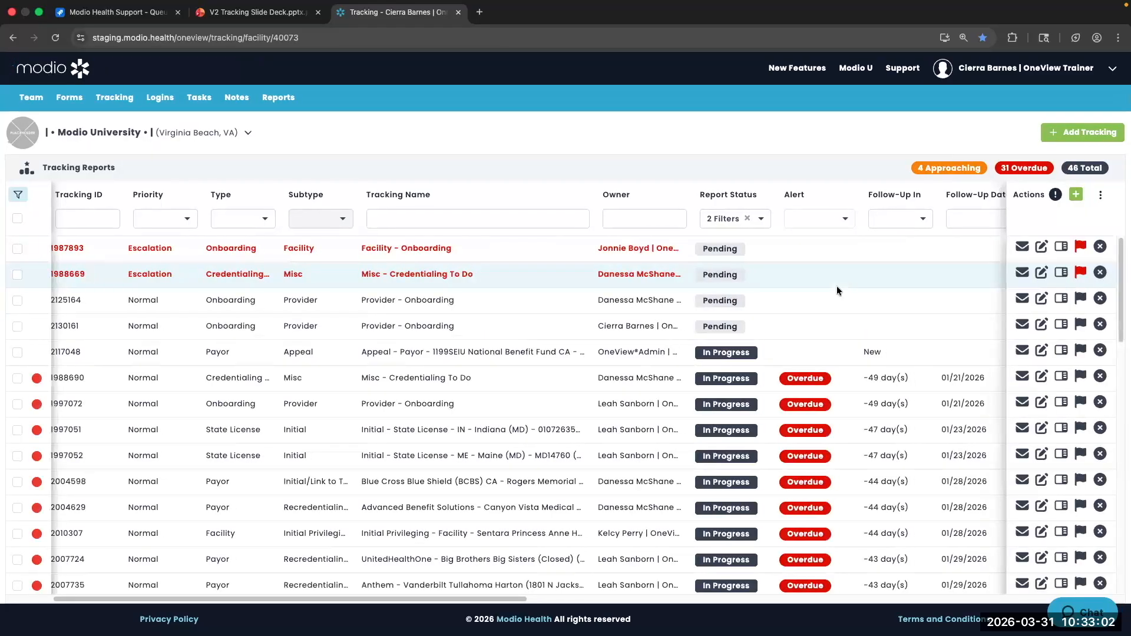
scroll(837, 285, "right", 3)
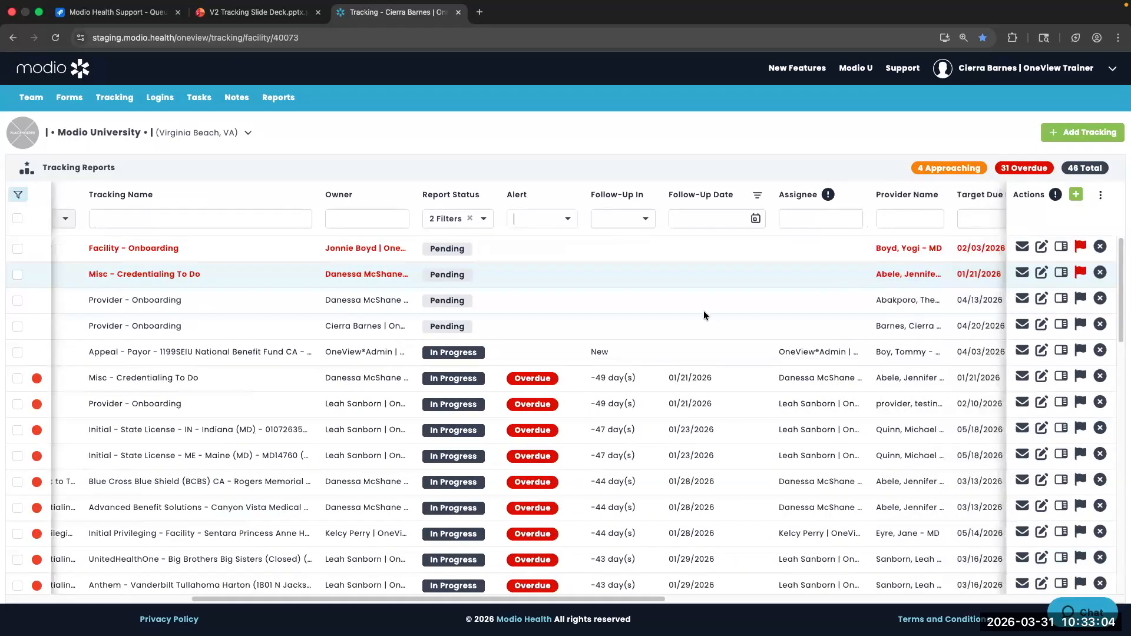
scroll(703, 316, "down", 2)
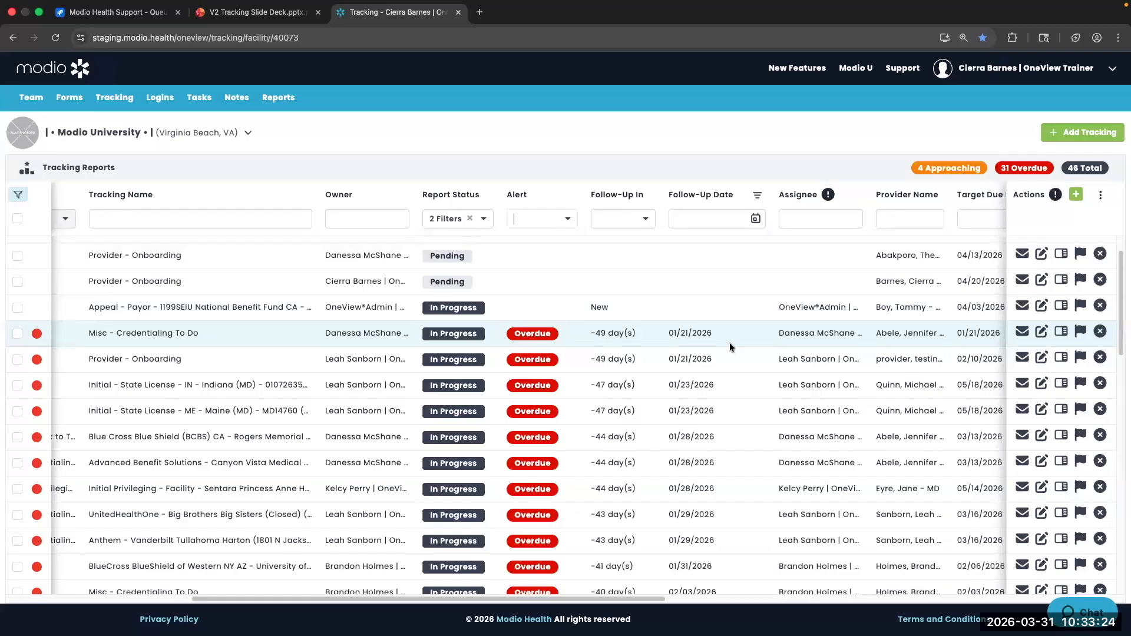
scroll(729, 342, "right", 5)
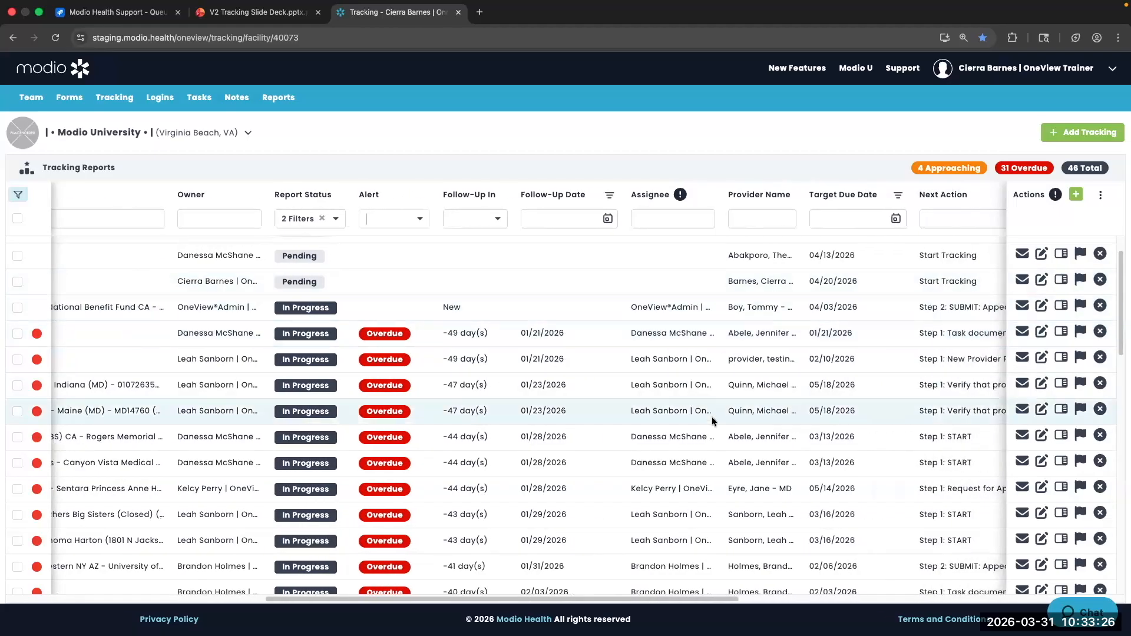
scroll(744, 264, "right", 5)
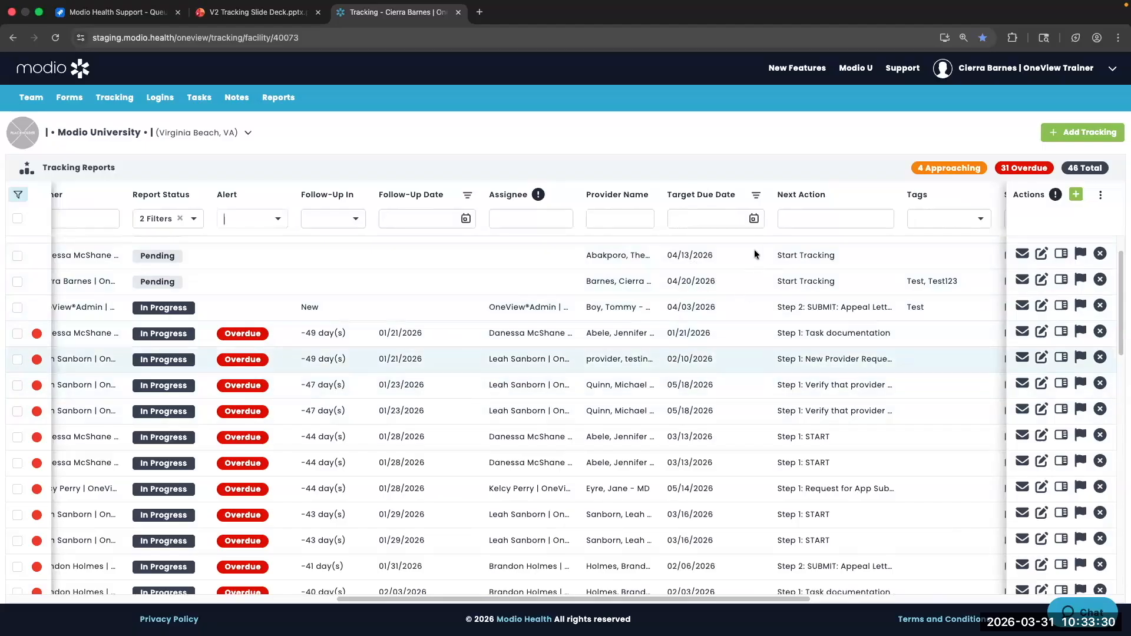
scroll(738, 253, "right", 4)
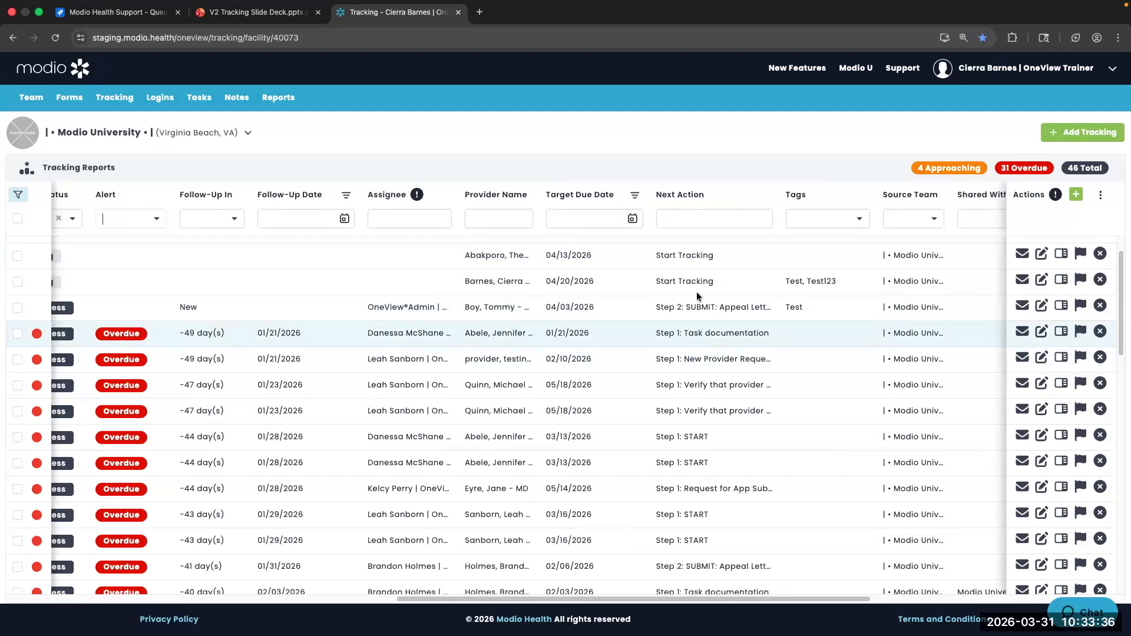
scroll(780, 334, "right", 1)
scroll(780, 334, "right", 5)
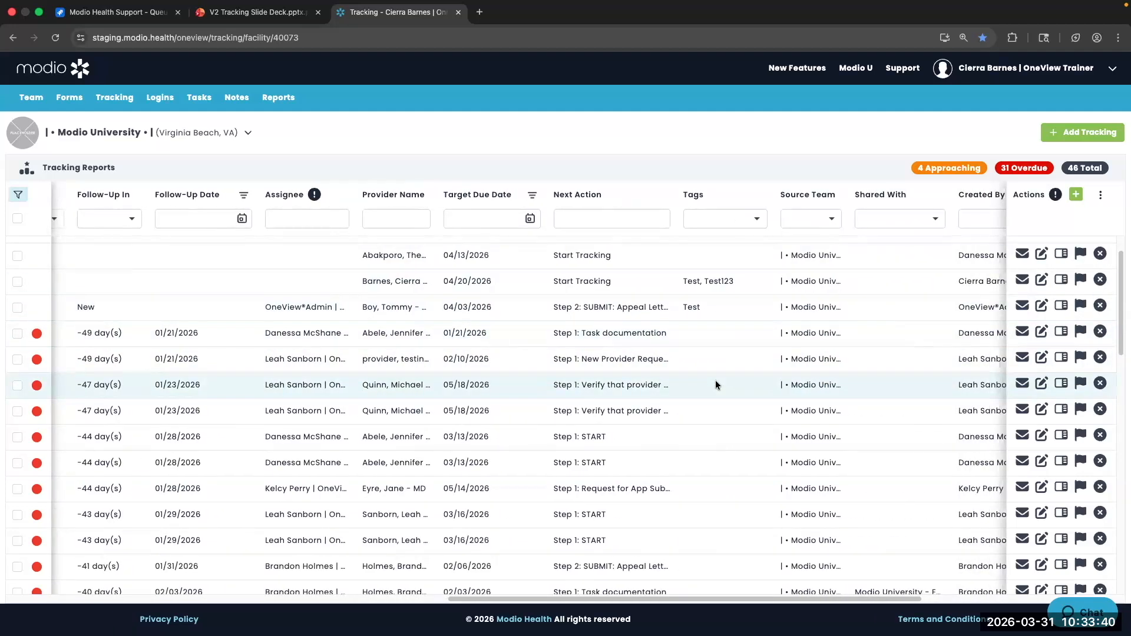
scroll(715, 384, "right", 9)
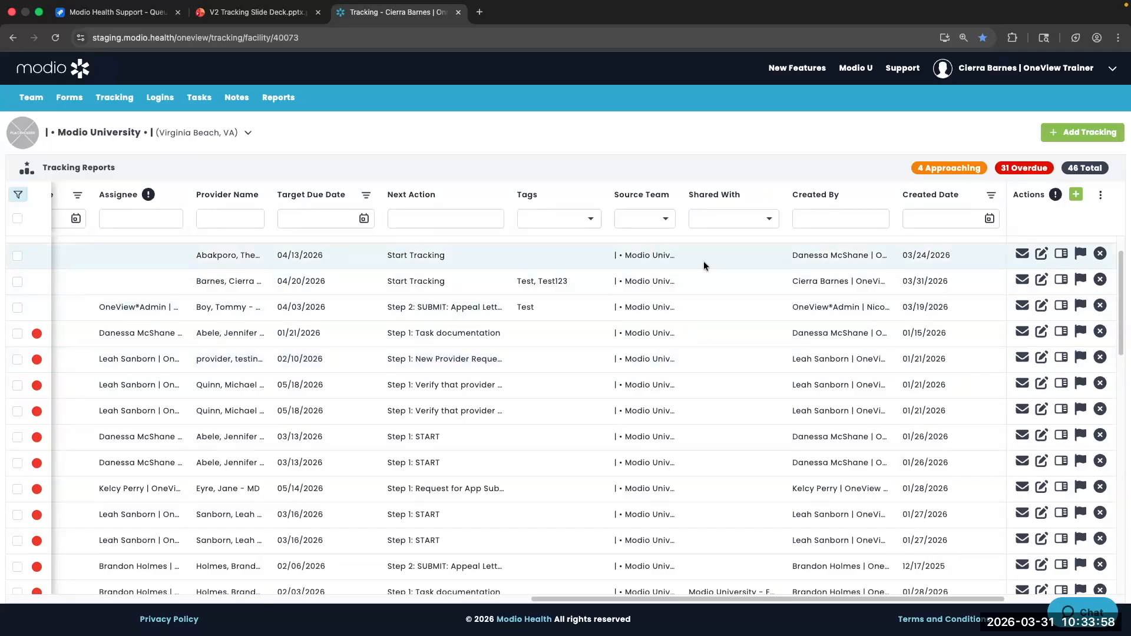
scroll(703, 260, "down", 1)
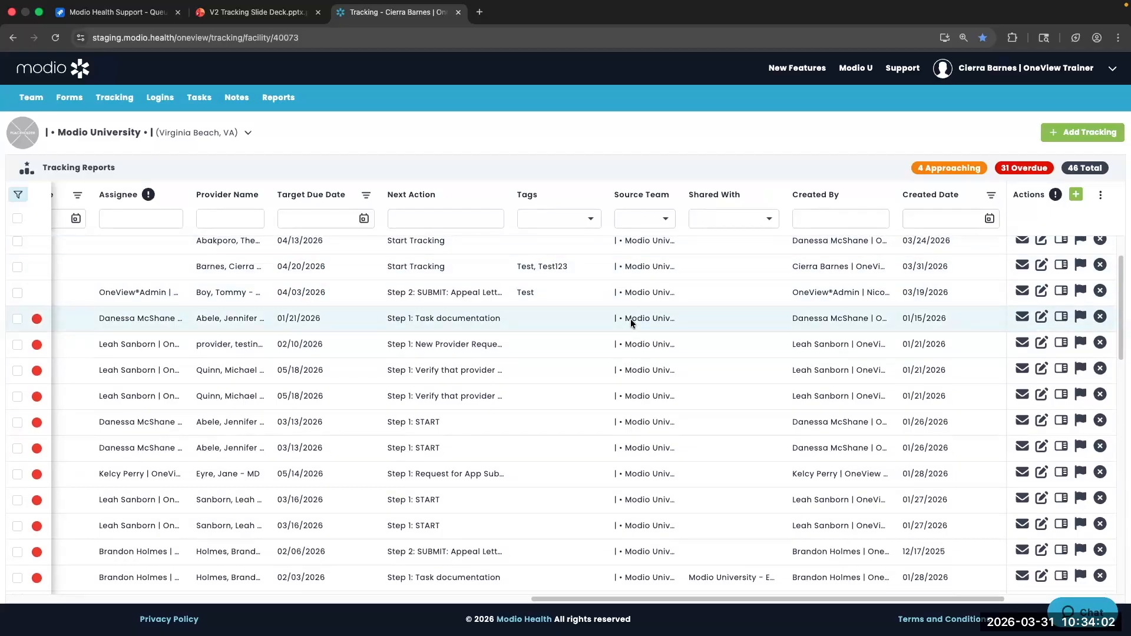
scroll(631, 320, "down", 2)
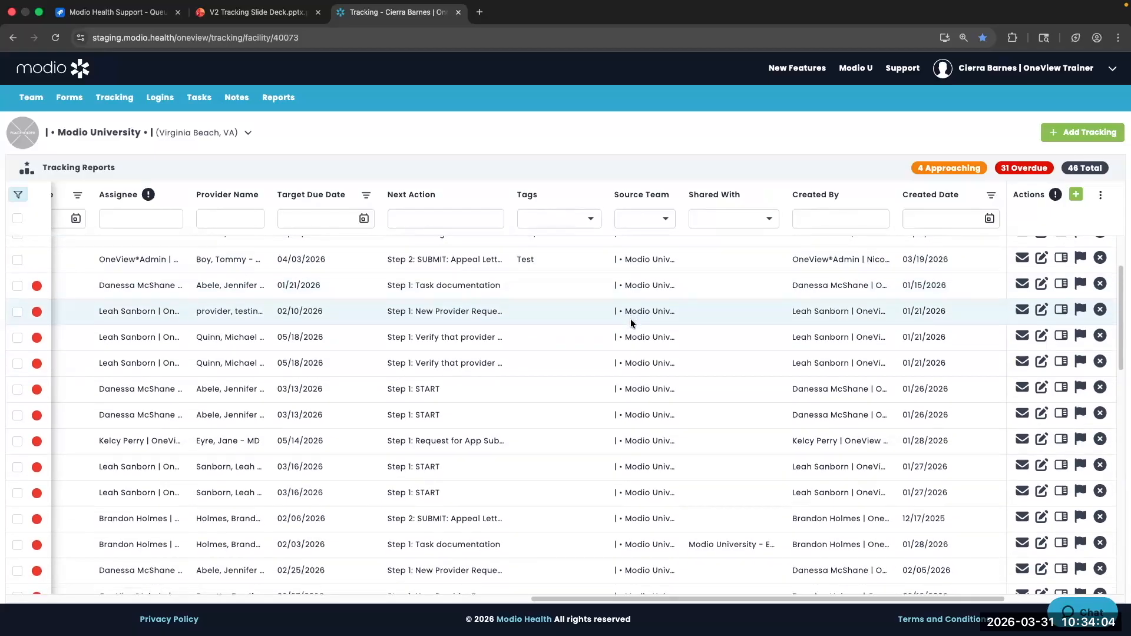
scroll(631, 319, "down", 3)
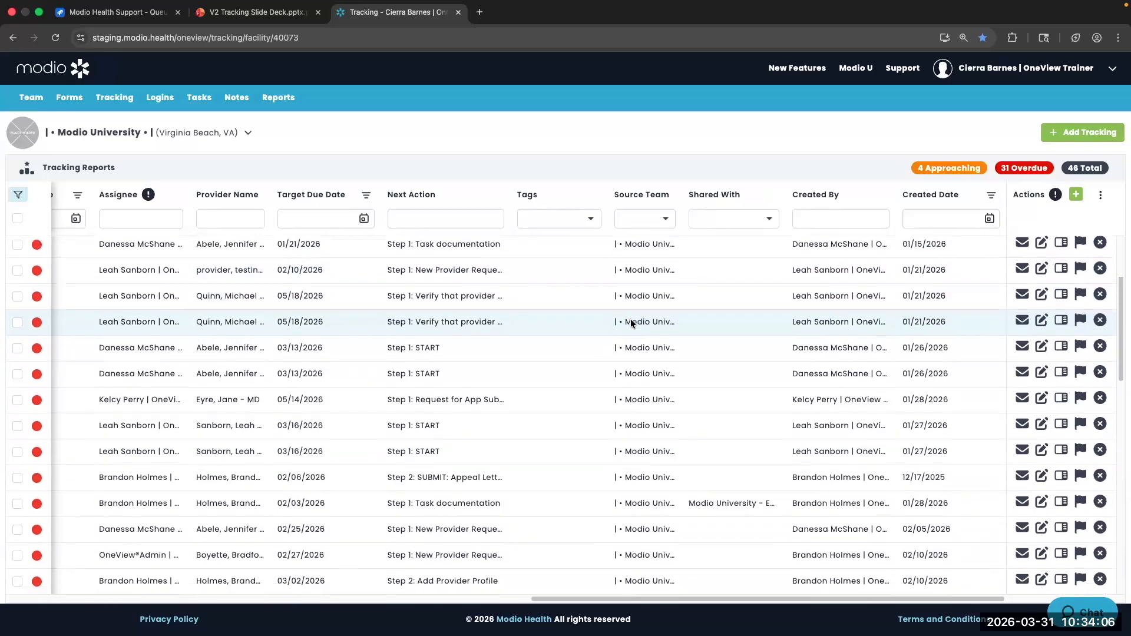
scroll(630, 321, "down", 3)
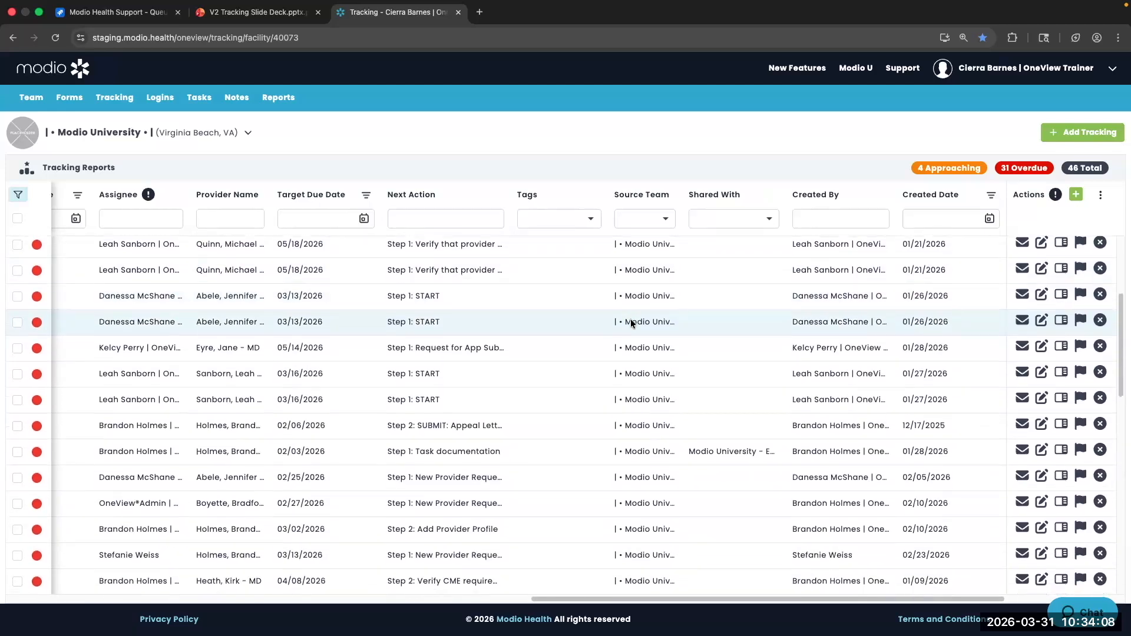
scroll(630, 319, "down", 3)
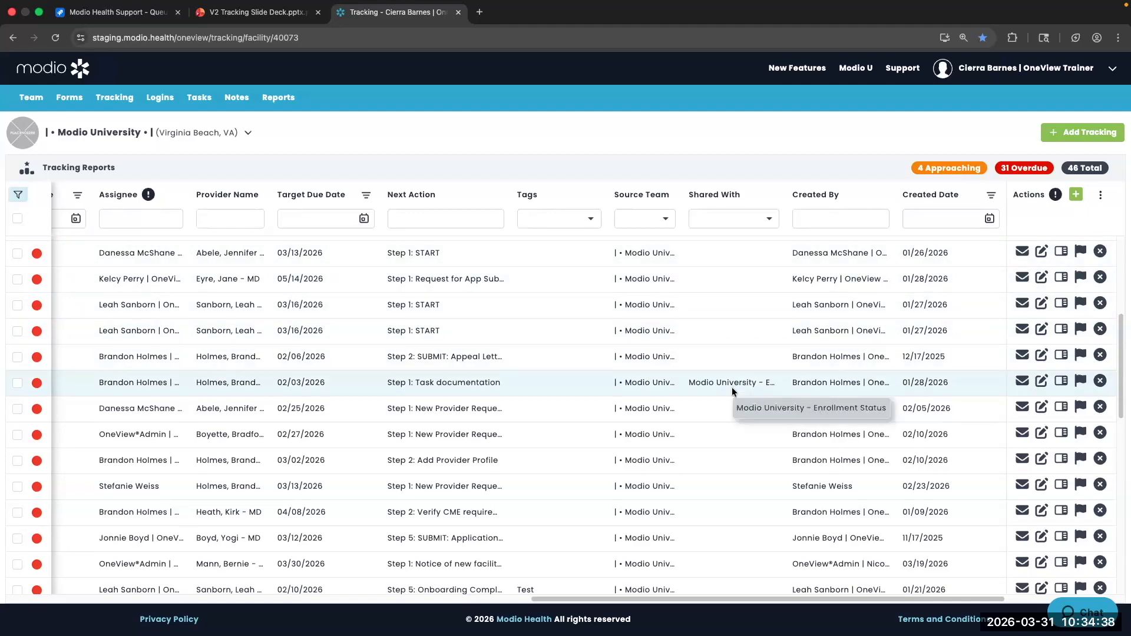
scroll(416, 383, "left", 3)
scroll(416, 383, "left", 10)
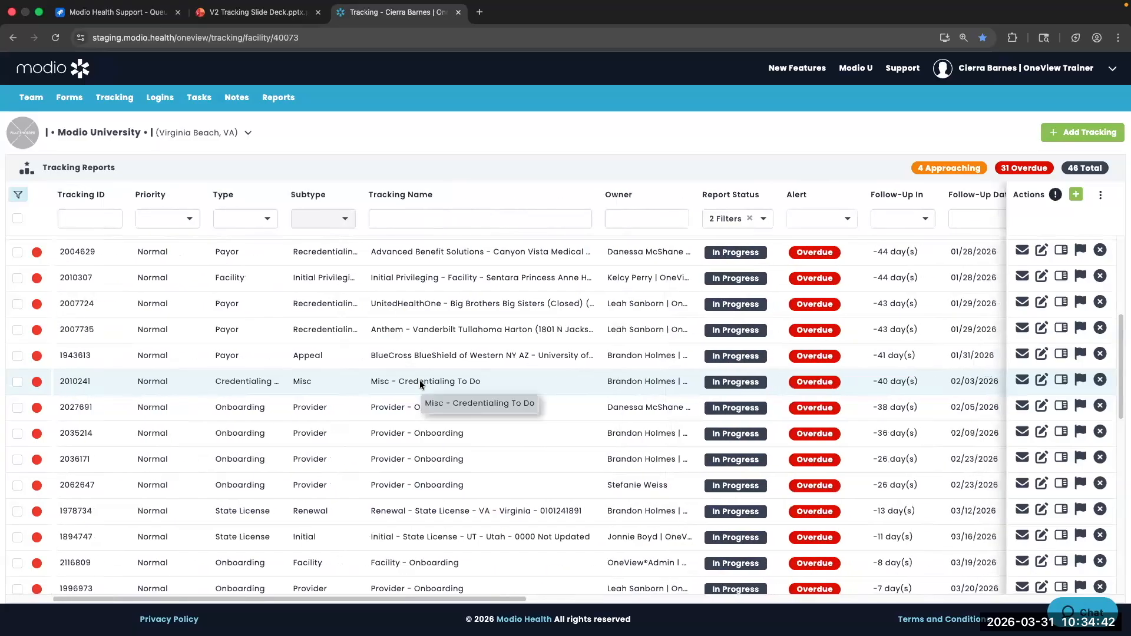
Preview tracking report 2010241, Misc - Credentialing To Do, read-only, then go back to the list
right_click(104, 384)
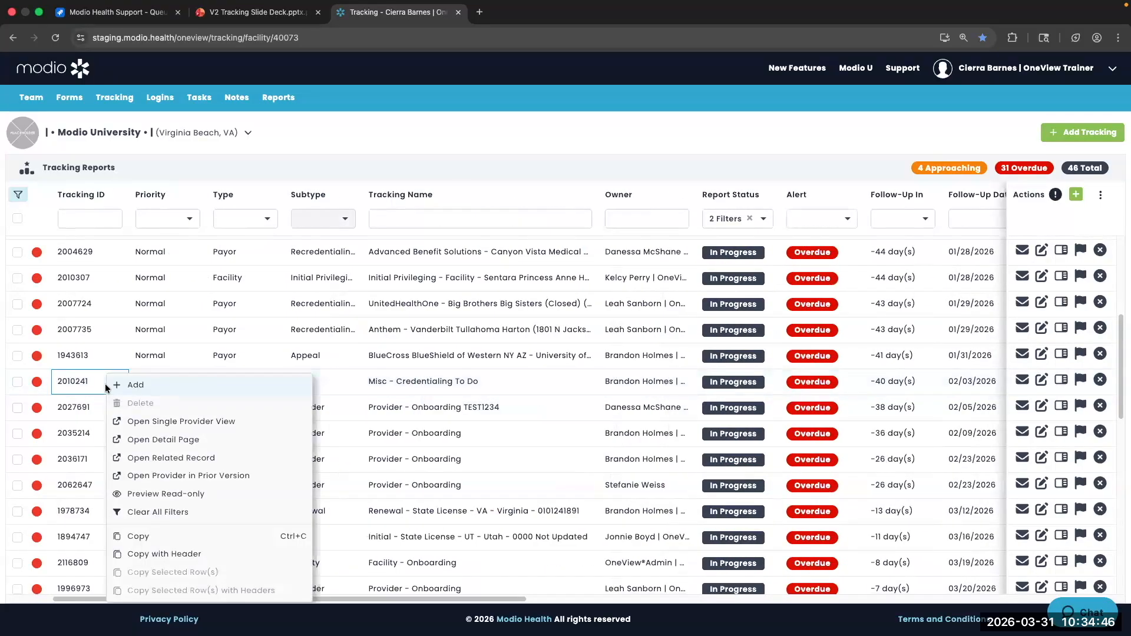
left_click(144, 495)
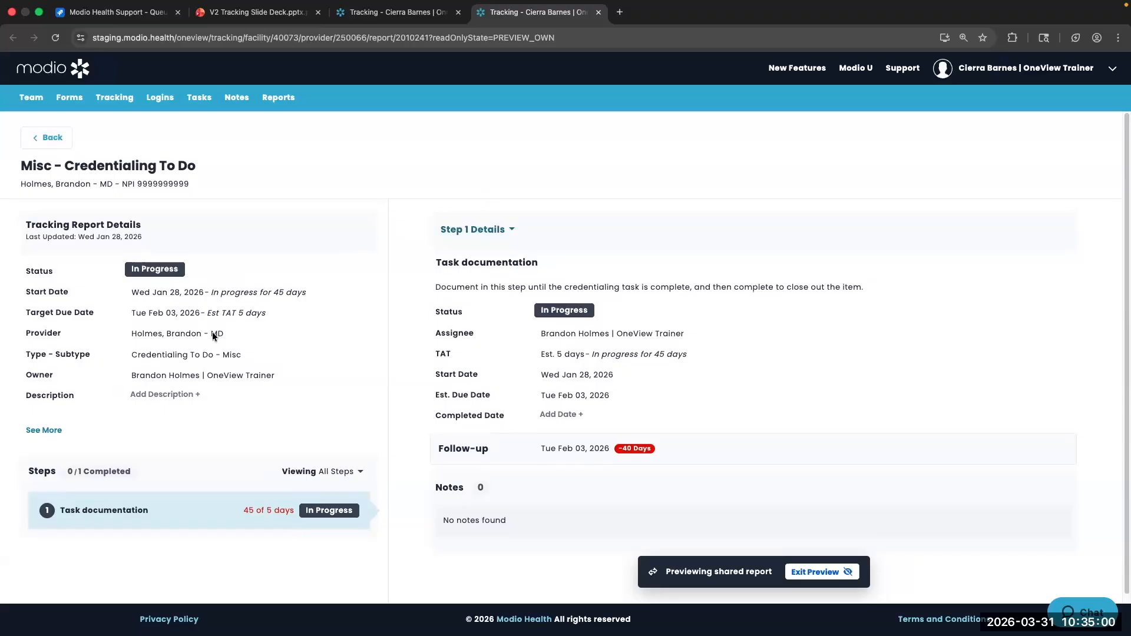
scroll(212, 331, "down", 1)
scroll(212, 337, "up", 1)
left_click(45, 135)
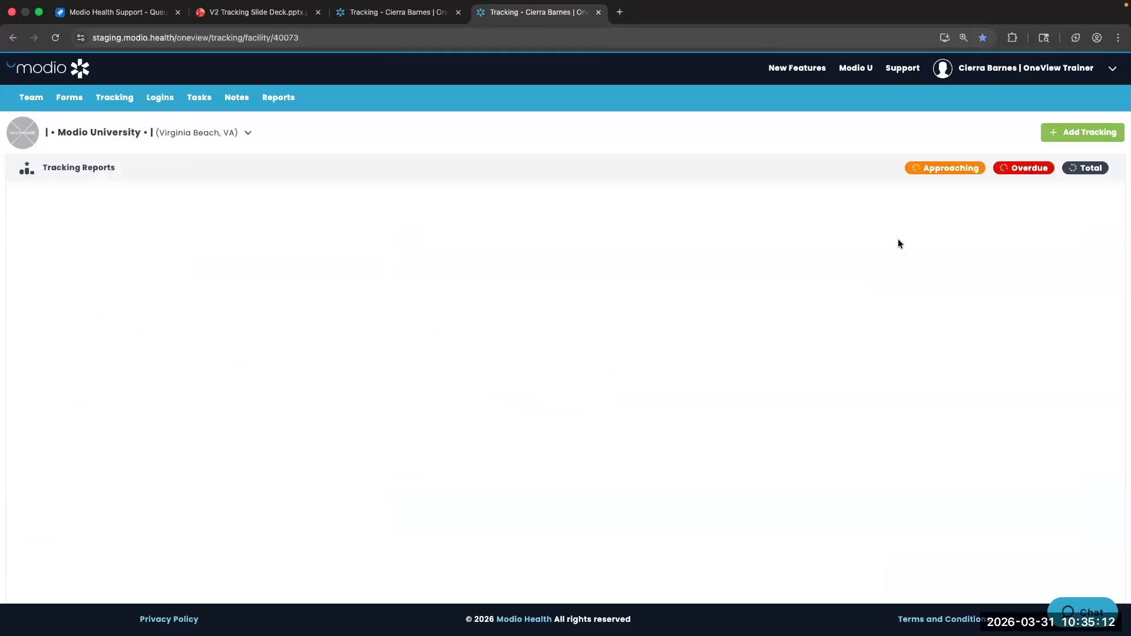
Filter the Shared With column to Modio Health QA, leaving one report
scroll(942, 246, "right", 10)
scroll(941, 241, "right", 10)
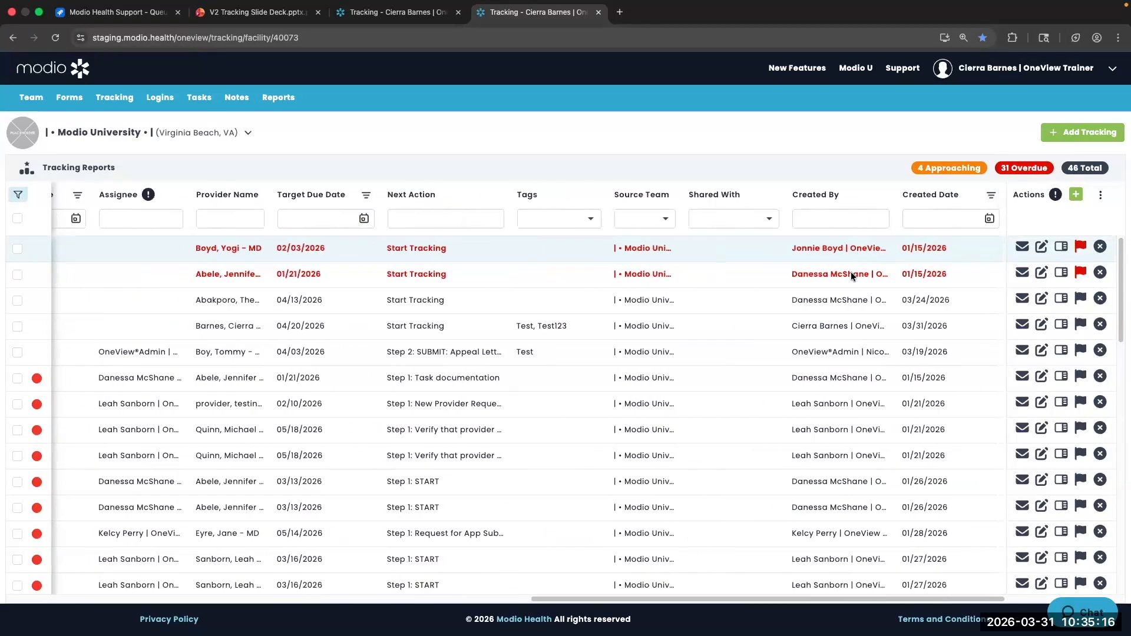
scroll(690, 320, "down", 6)
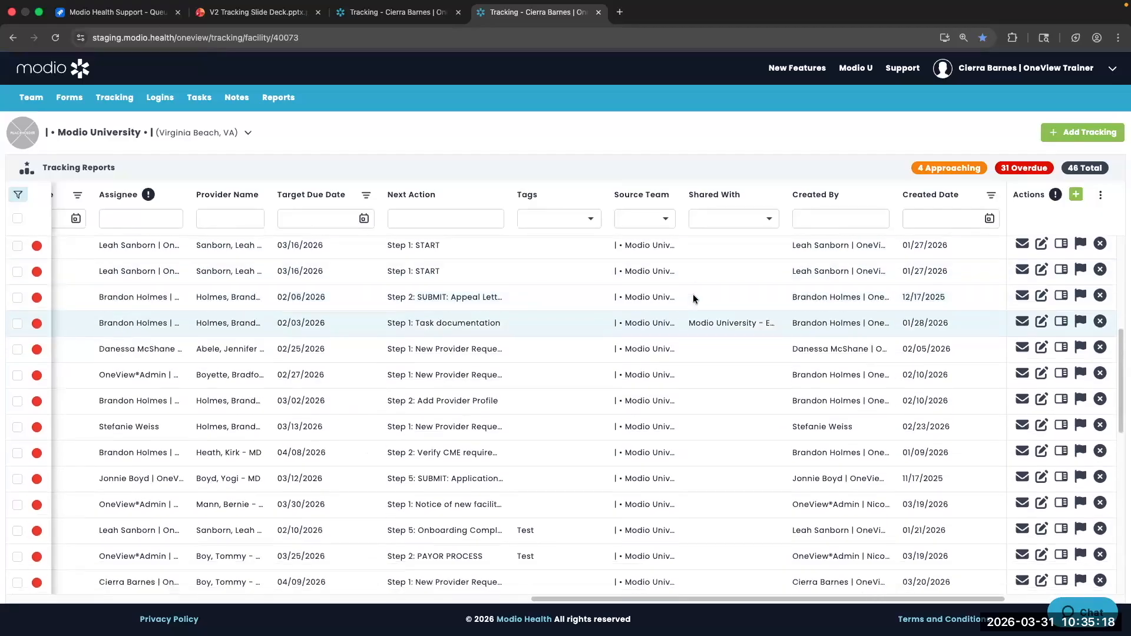
left_click(720, 214)
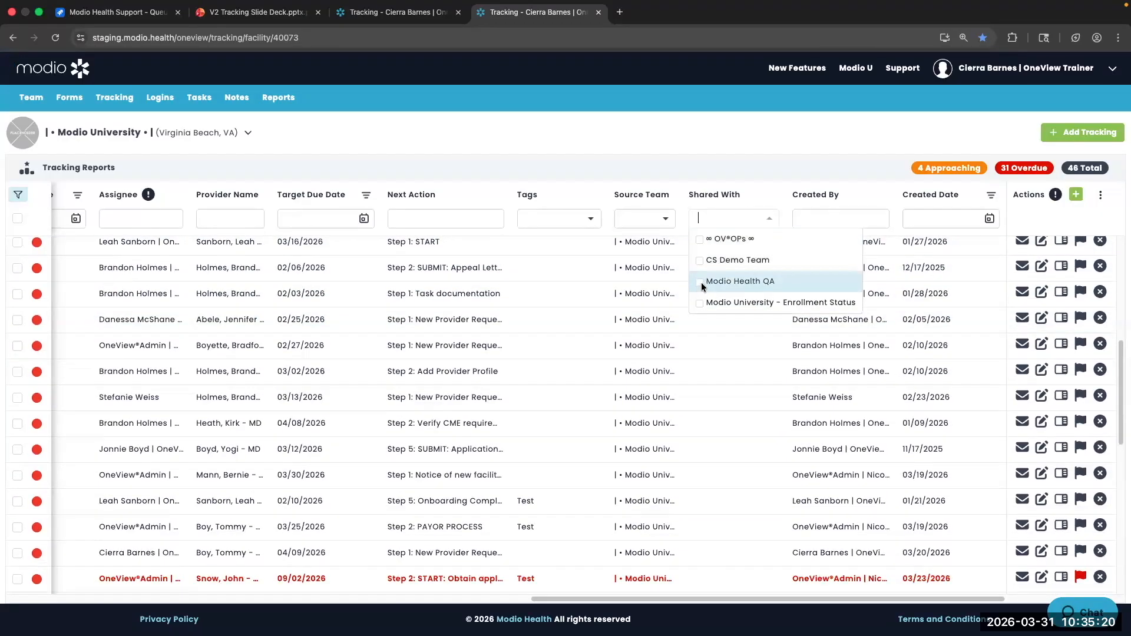
left_click(700, 282)
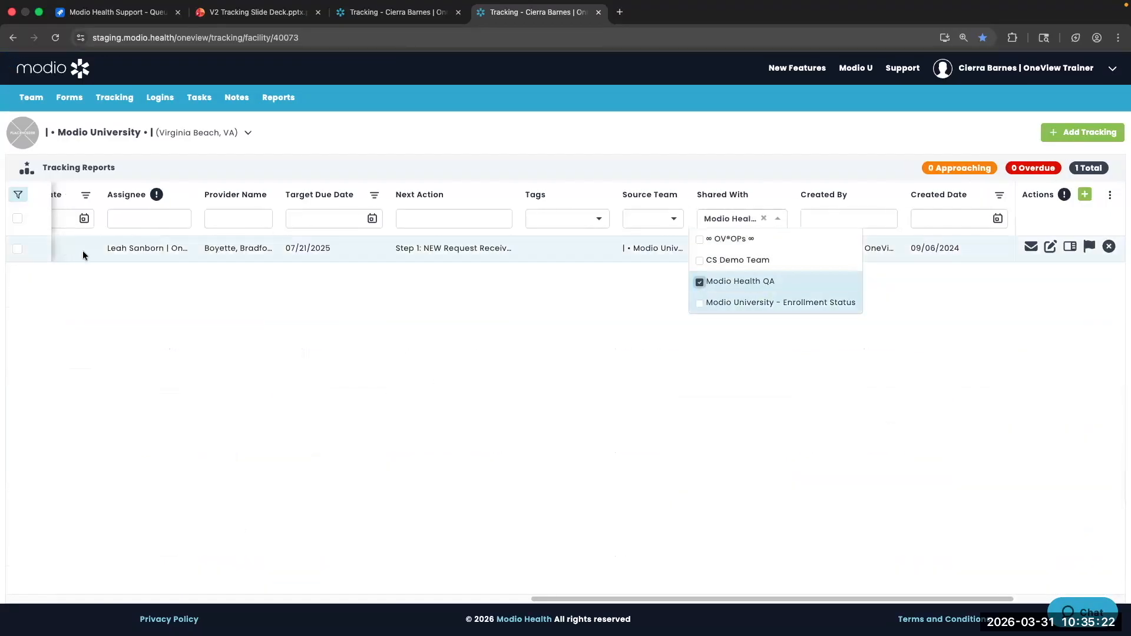
scroll(110, 246, "left", 10)
Preview tracking report 1161442 read-only in a new tab
scroll(110, 246, "left", 8)
right_click(80, 246)
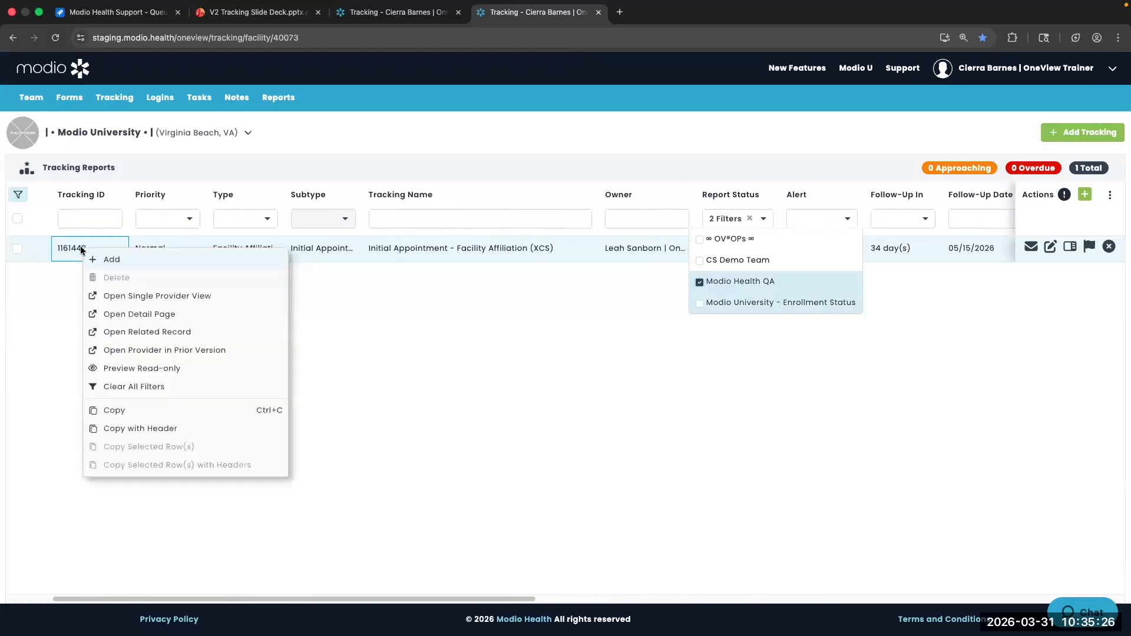
left_click(121, 365)
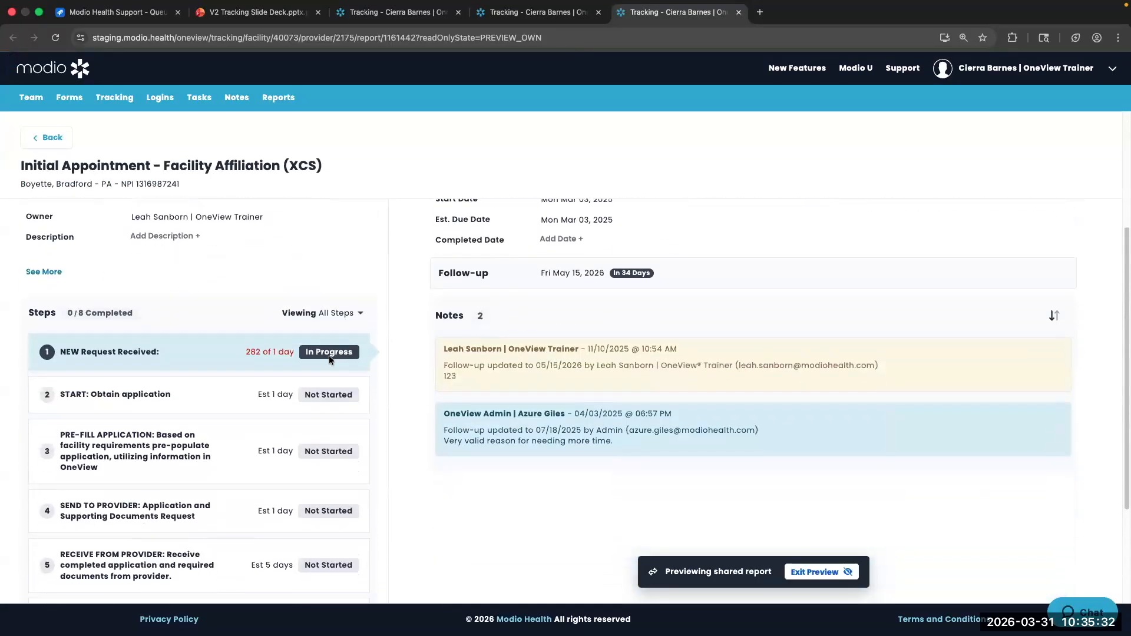
Review steps 2 and 1 of the Initial Appointment report, then exit the preview to edit it
scroll(203, 241, "down", 3)
left_click(203, 239)
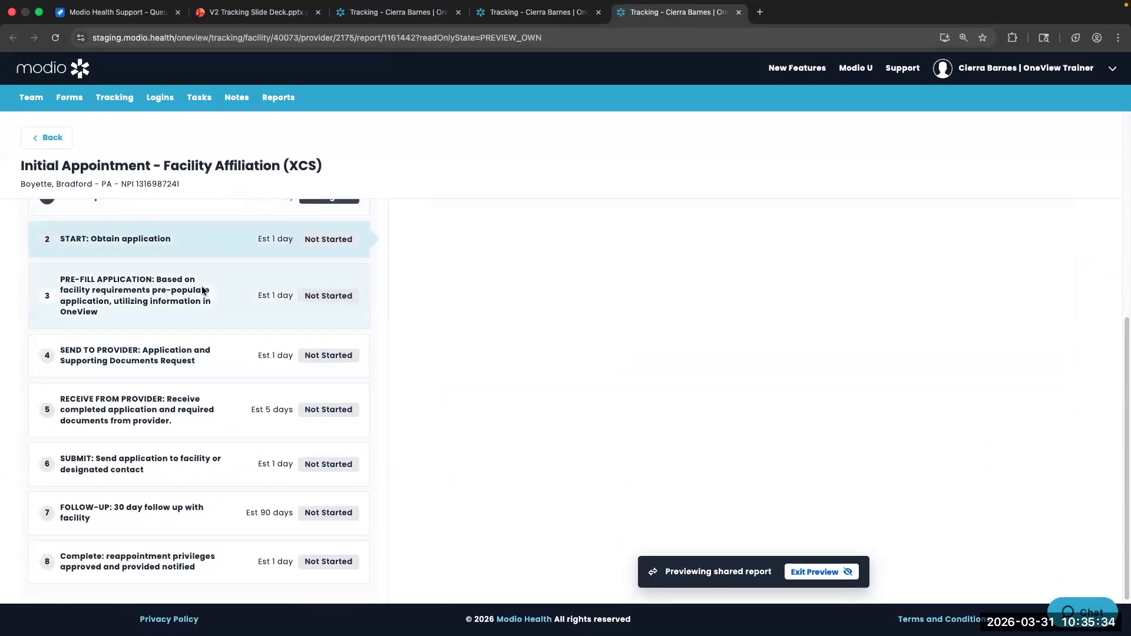
scroll(202, 290, "up", 5)
left_click(189, 486)
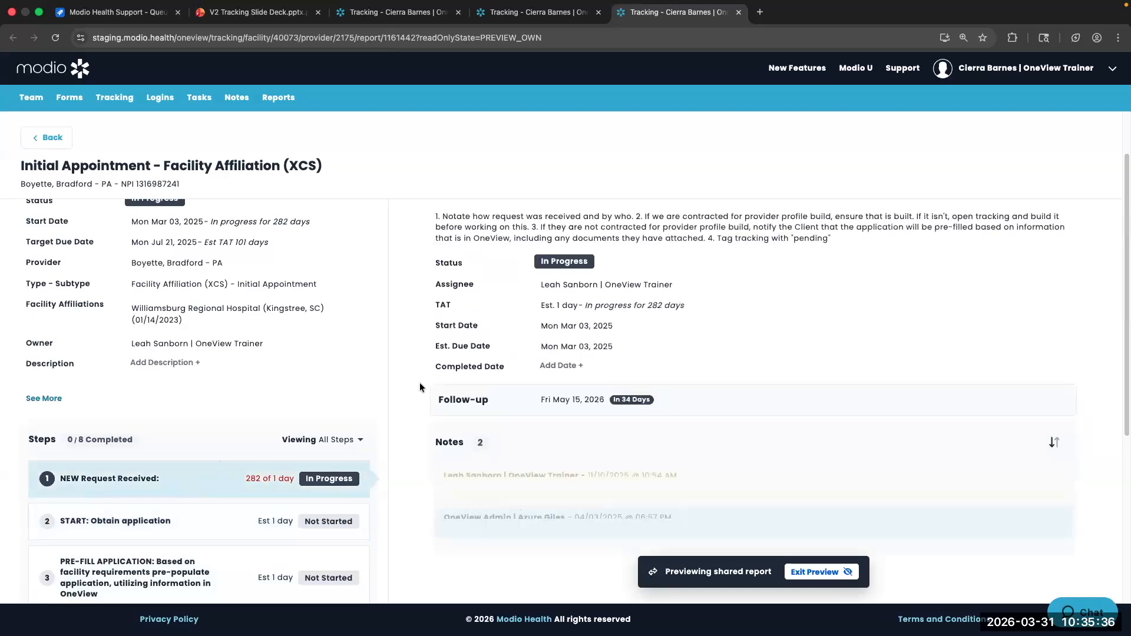
scroll(624, 494, "down", 3)
scroll(583, 382, "up", 3)
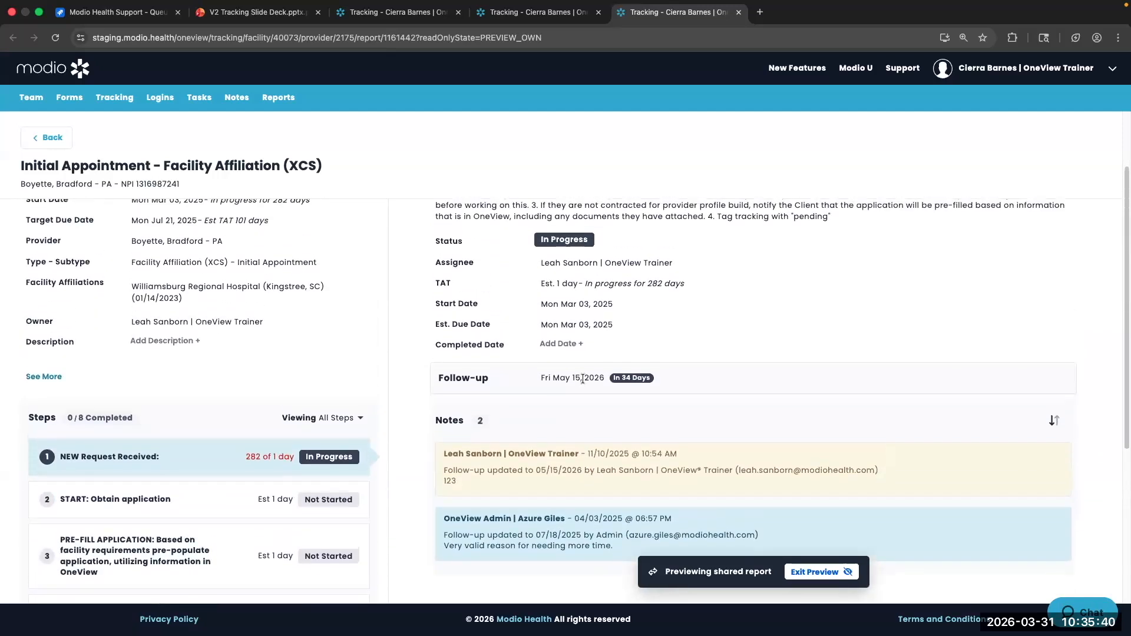
scroll(583, 379, "up", 2)
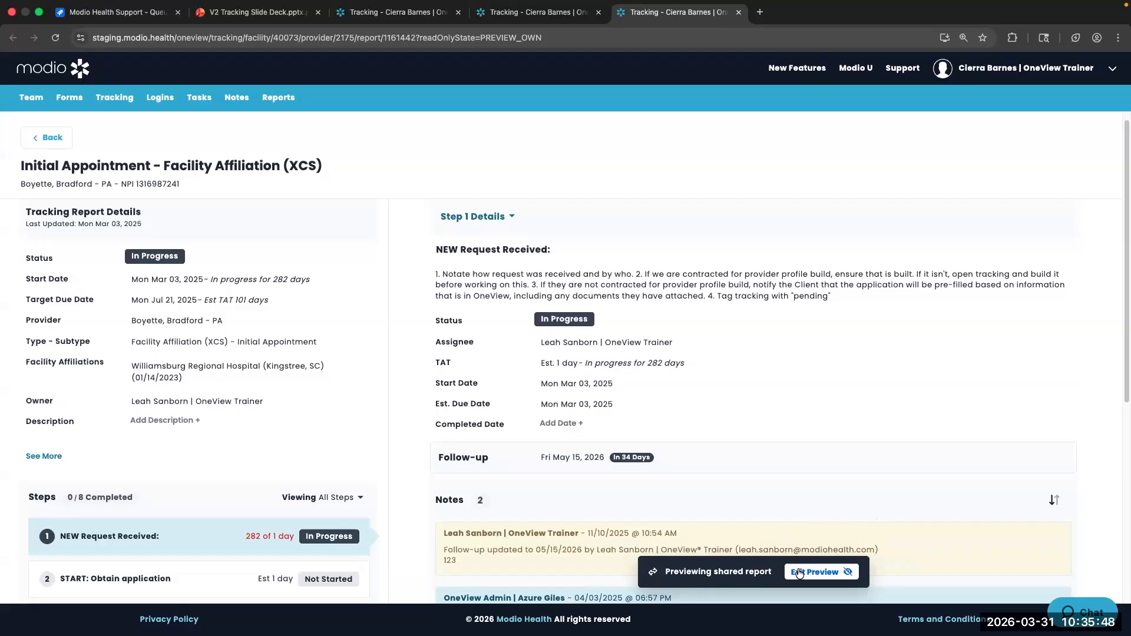
left_click(840, 573)
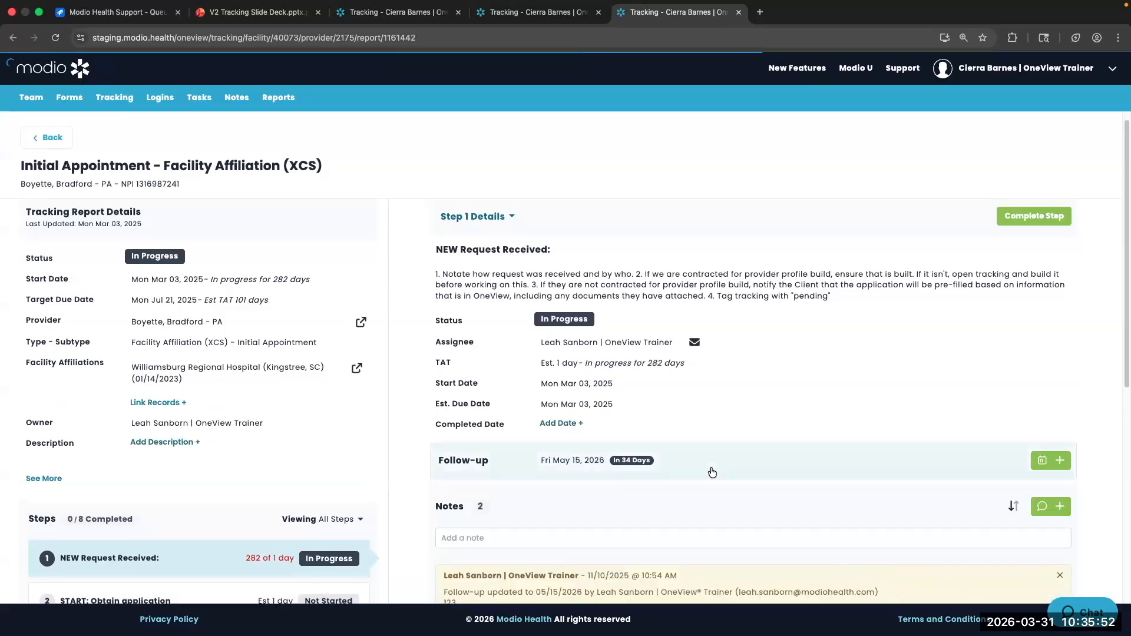
Return to the list and remove the Modio Health QA Shared With filter, showing all 46 reports
scroll(710, 469, "down", 5)
left_click(48, 137)
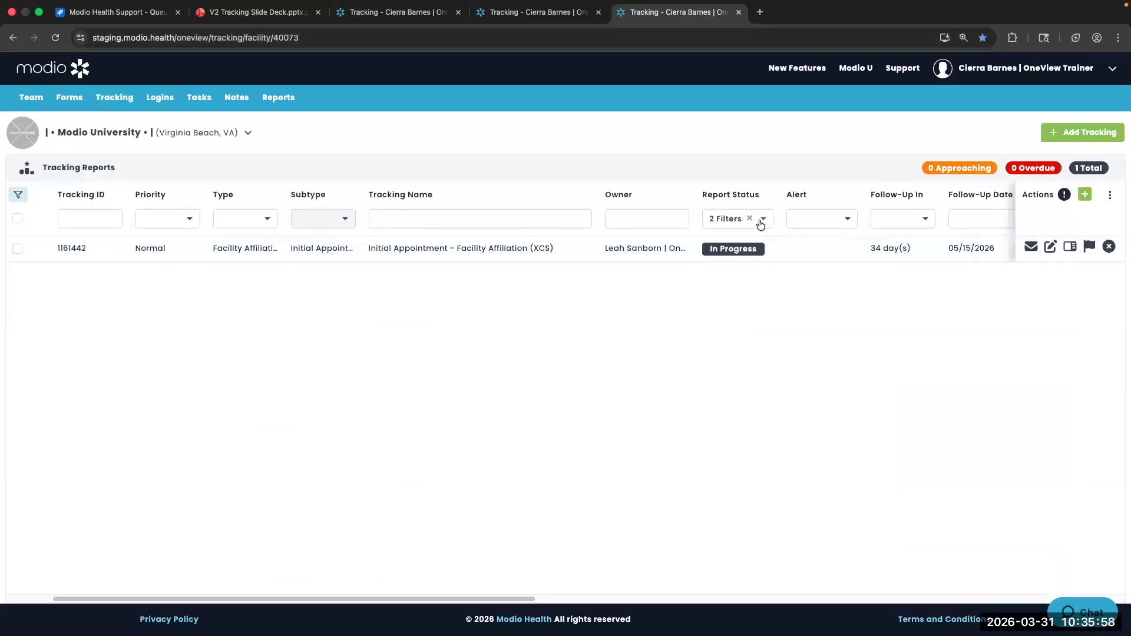
scroll(934, 238, "right", 5)
scroll(933, 239, "right", 10)
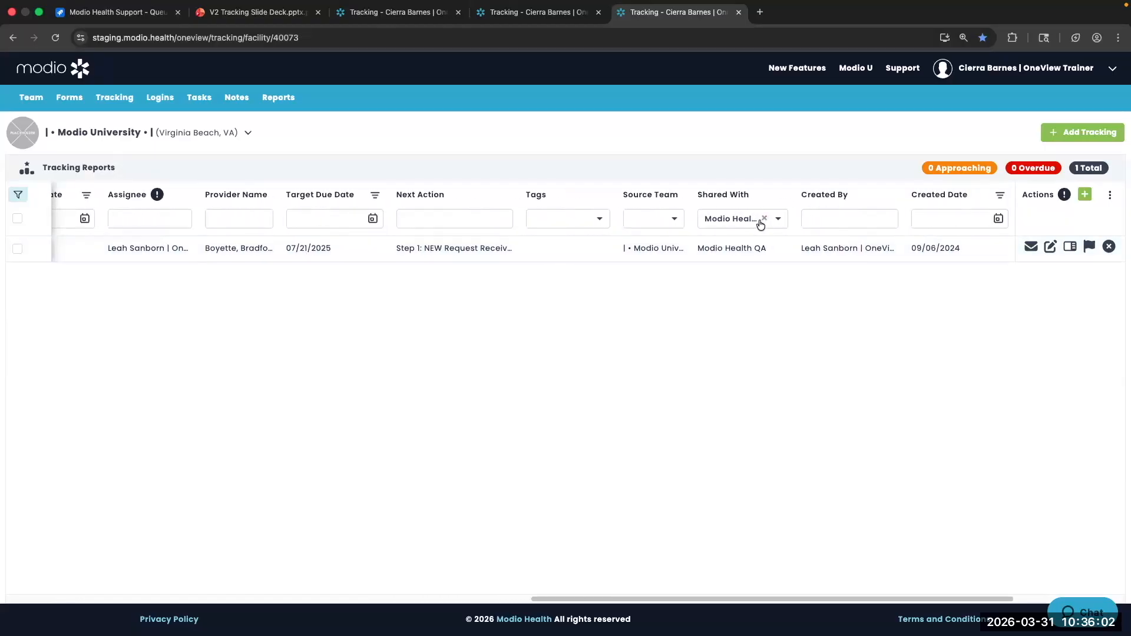
left_click(765, 219)
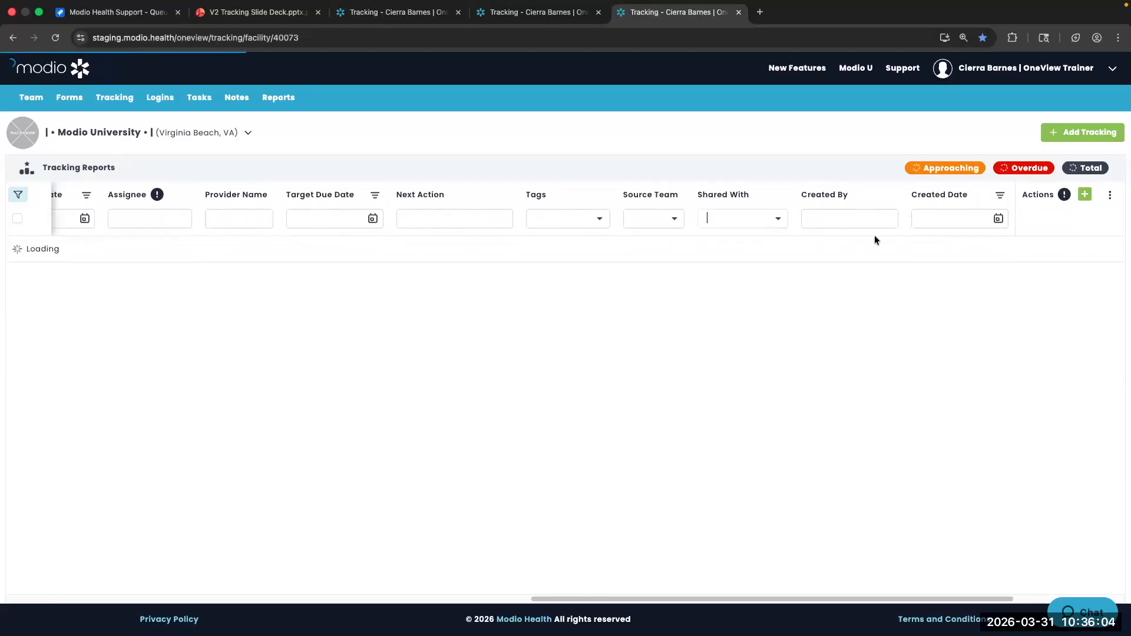
scroll(861, 238, "right", 1)
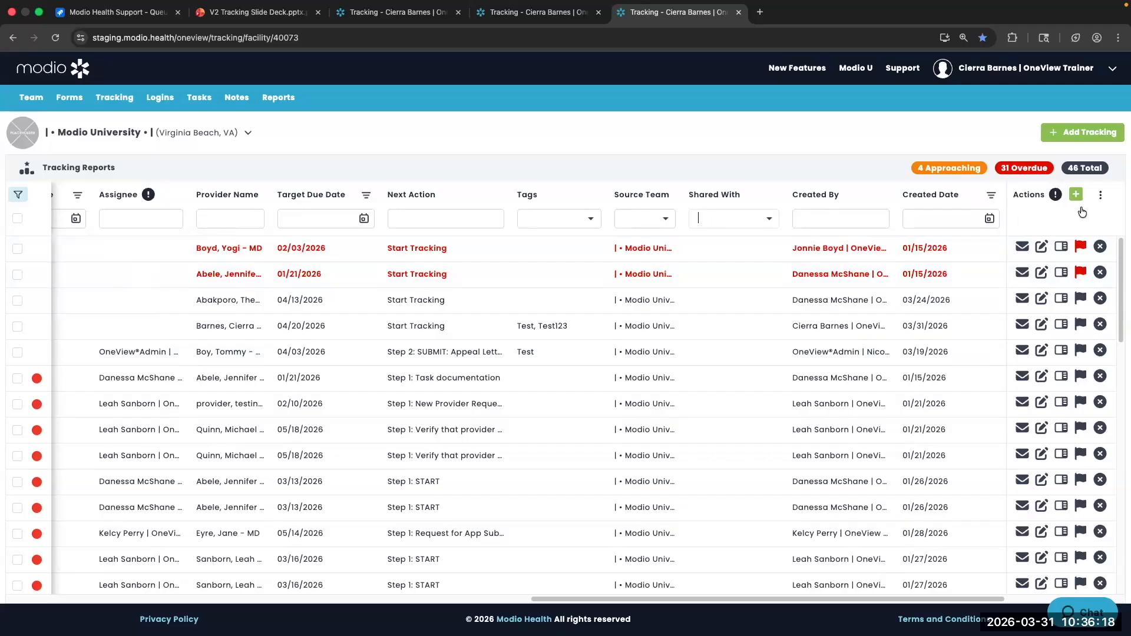
mouse_move(1056, 197)
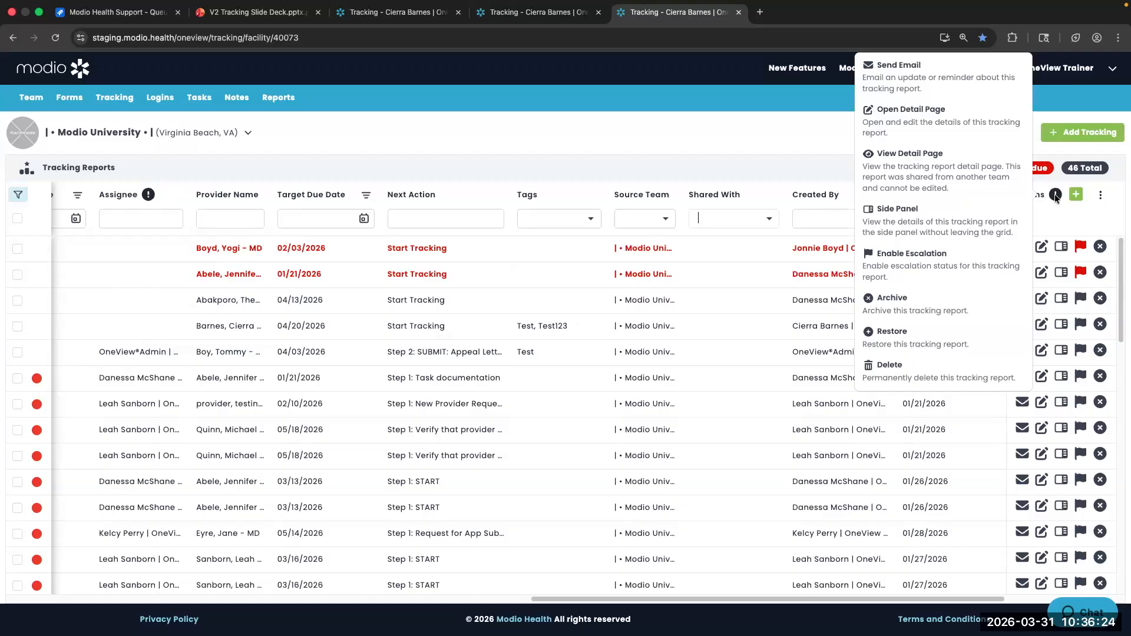
Open the Facility - Onboarding report, close its tab, and browse its details beside the list
left_click(1041, 247)
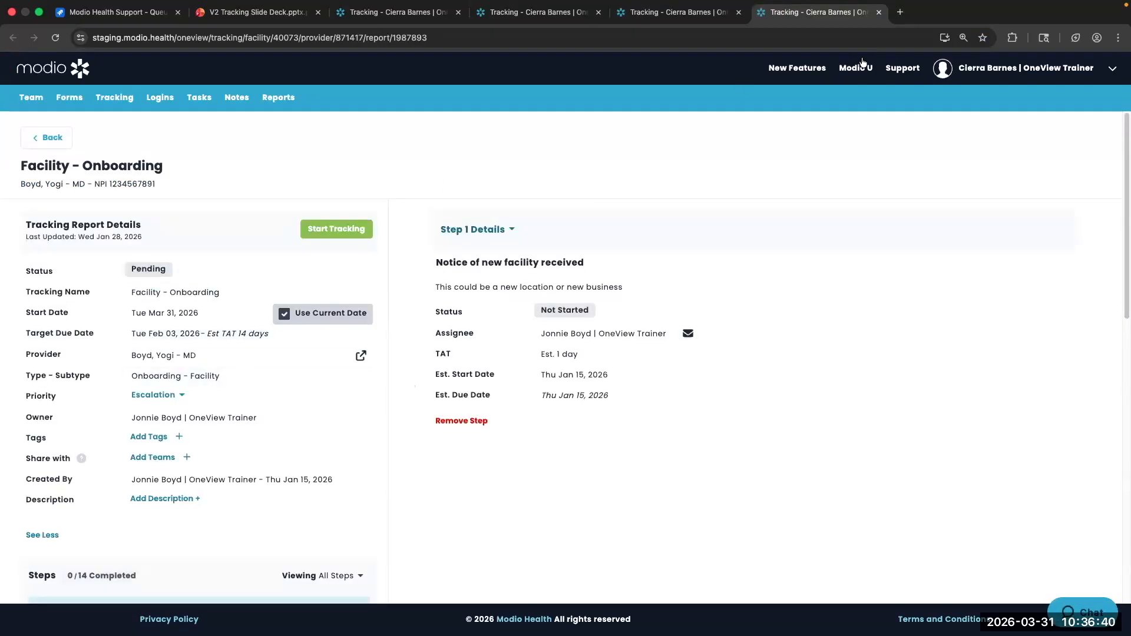
left_click(879, 12)
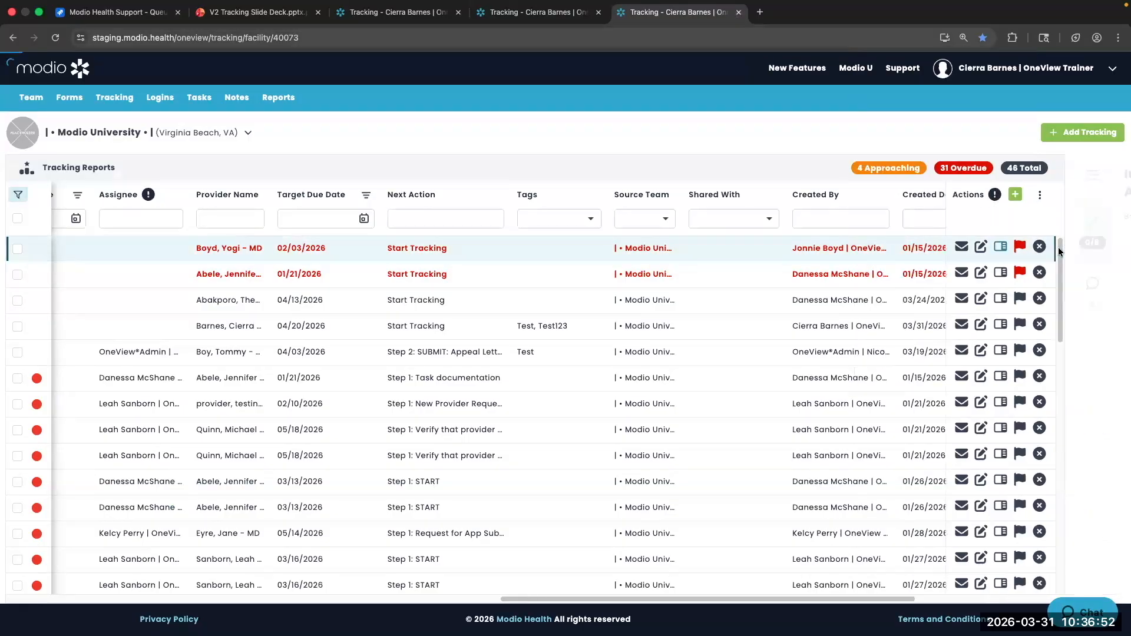
left_click(1060, 246)
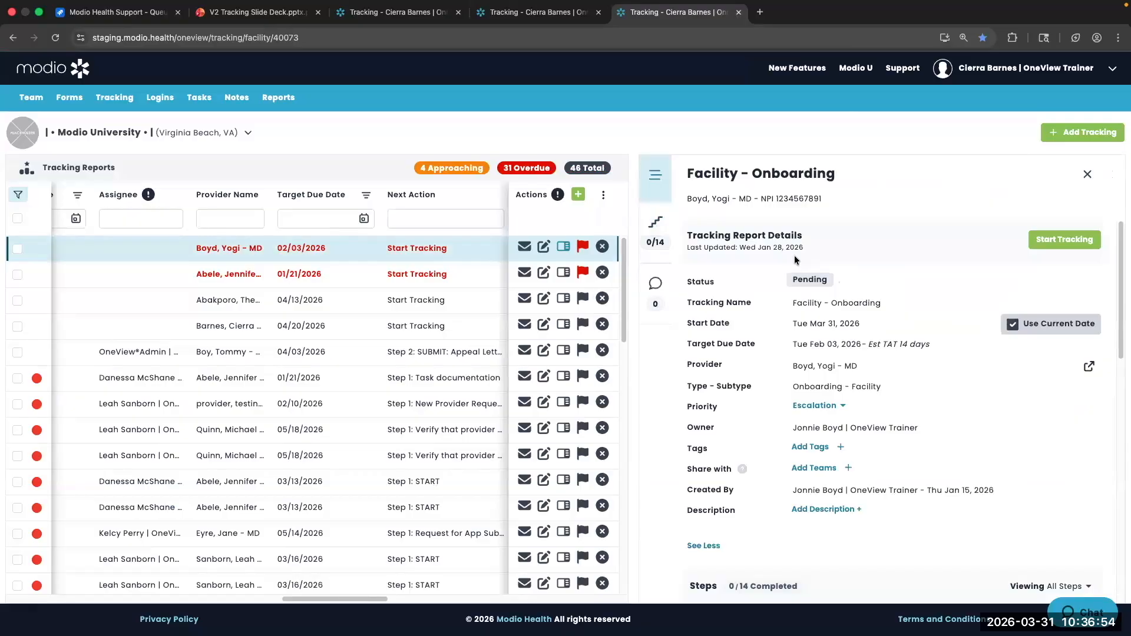
scroll(796, 260, "down", 4)
scroll(795, 259, "down", 5)
scroll(795, 259, "down", 3)
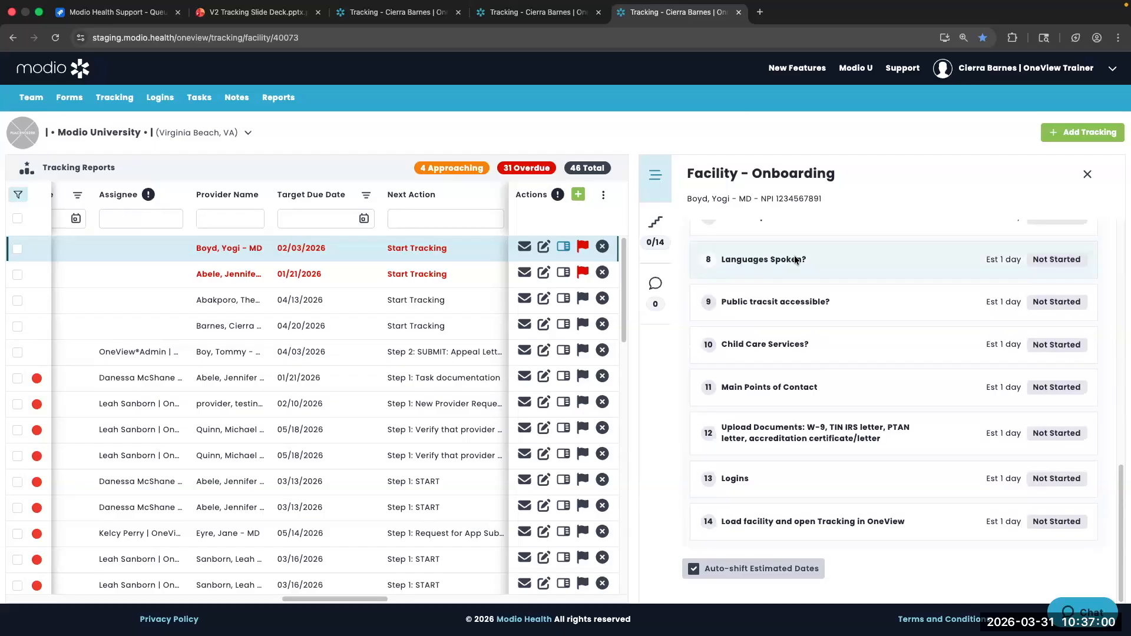
scroll(795, 260, "up", 10)
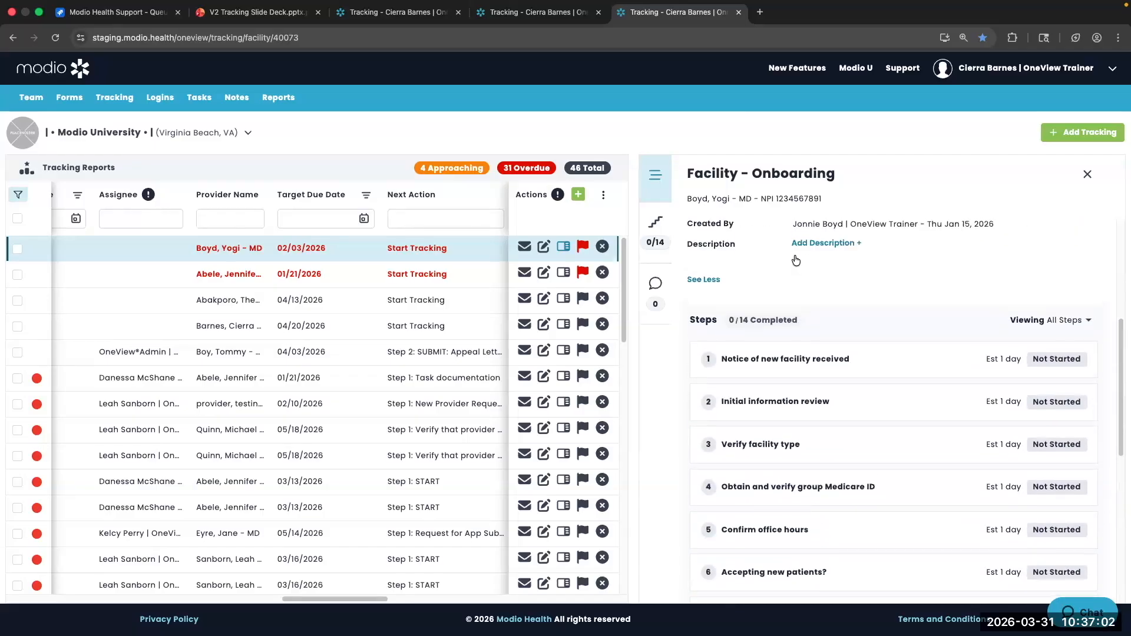
scroll(795, 260, "up", 2)
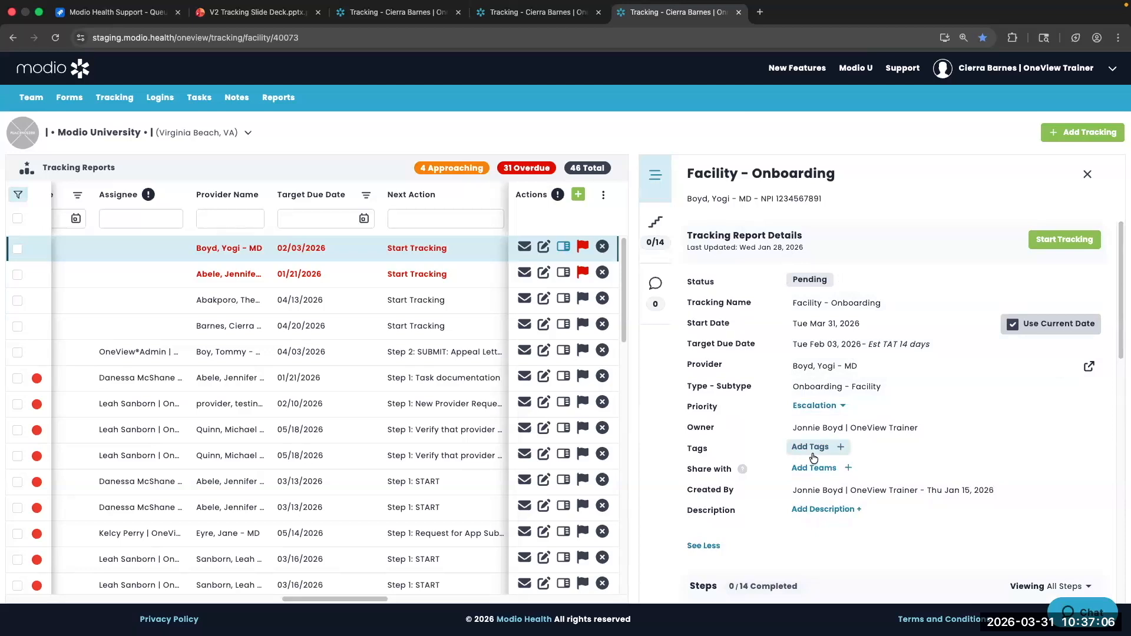
scroll(813, 454, "down", 2)
scroll(808, 442, "up", 2)
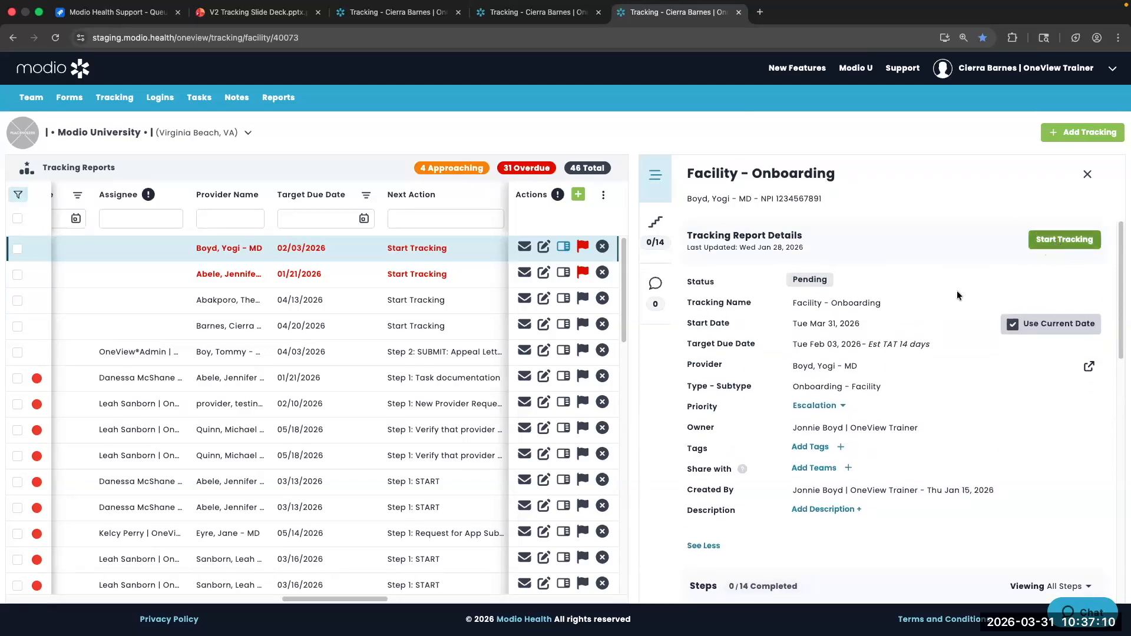
scroll(816, 377, "down", 6)
scroll(803, 334, "up", 1)
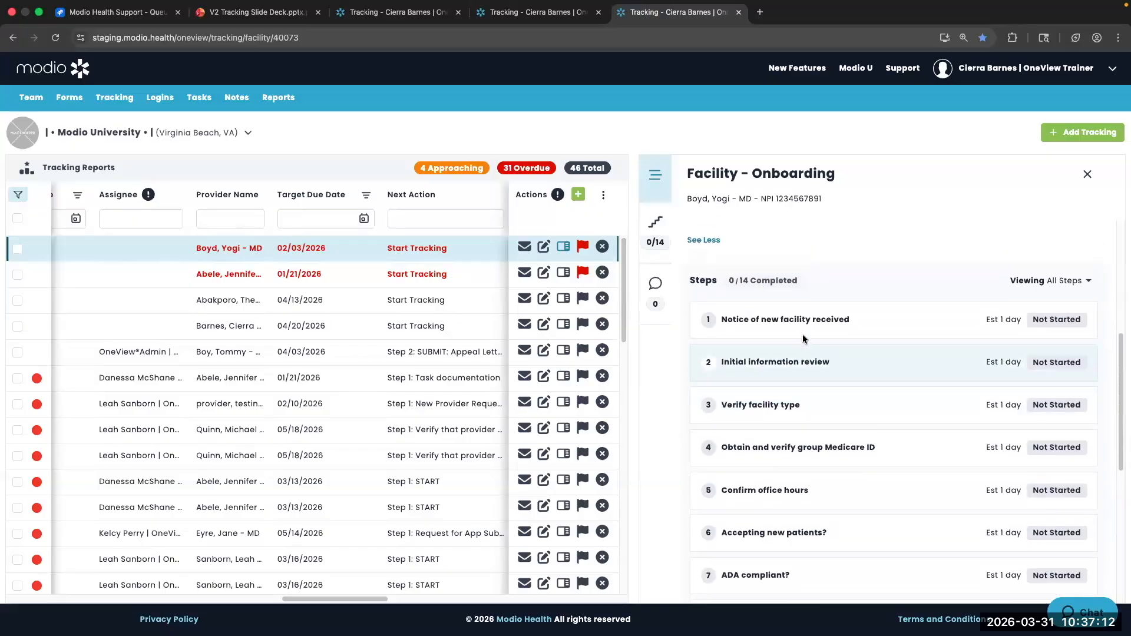
scroll(306, 328, "down", 1)
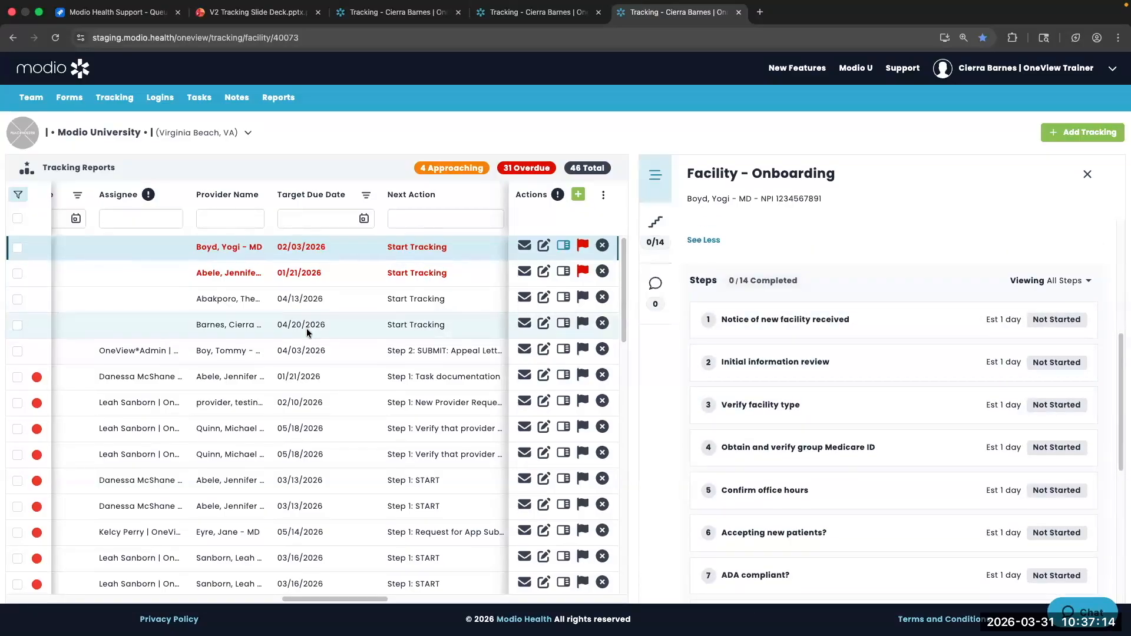
Close the details panel and scroll the table back to the Tracking ID columns
left_click(1087, 175)
scroll(320, 309, "left", 3)
scroll(321, 309, "left", 5)
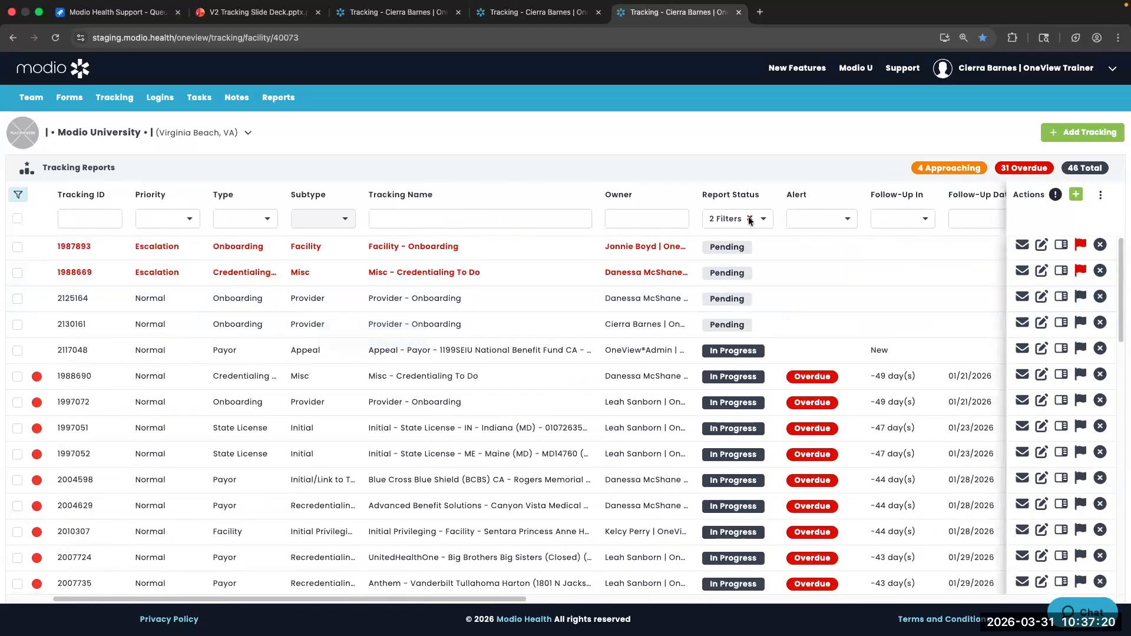
Change the Report Status filter to In Progress only, leaving 41 reports
left_click(750, 218)
left_click(740, 217)
left_click(725, 283)
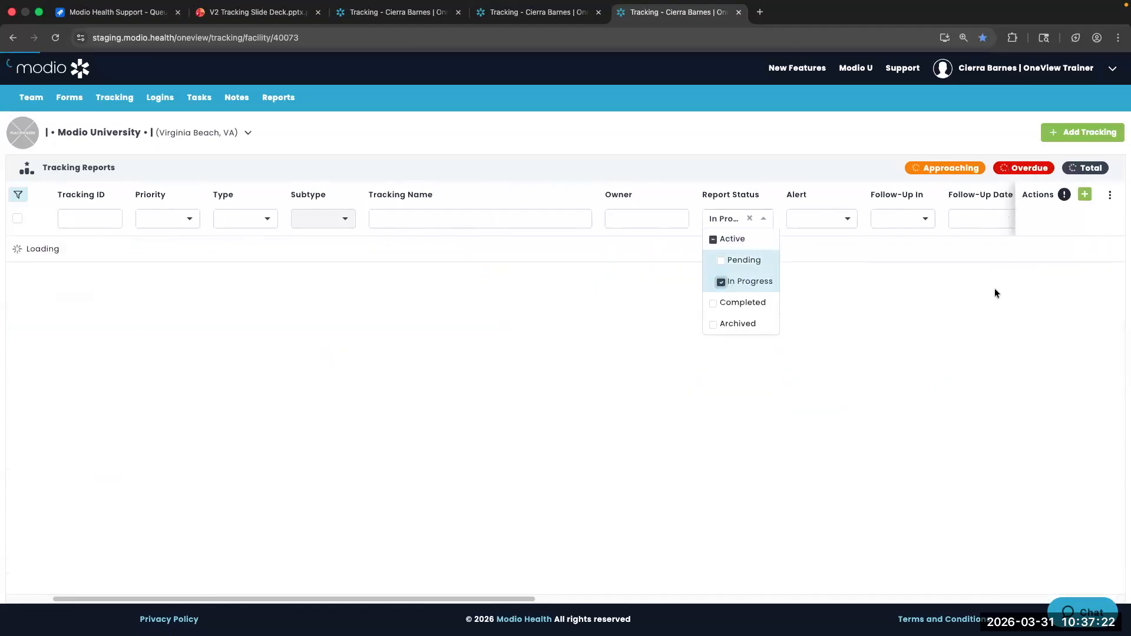
scroll(907, 293, "right", 10)
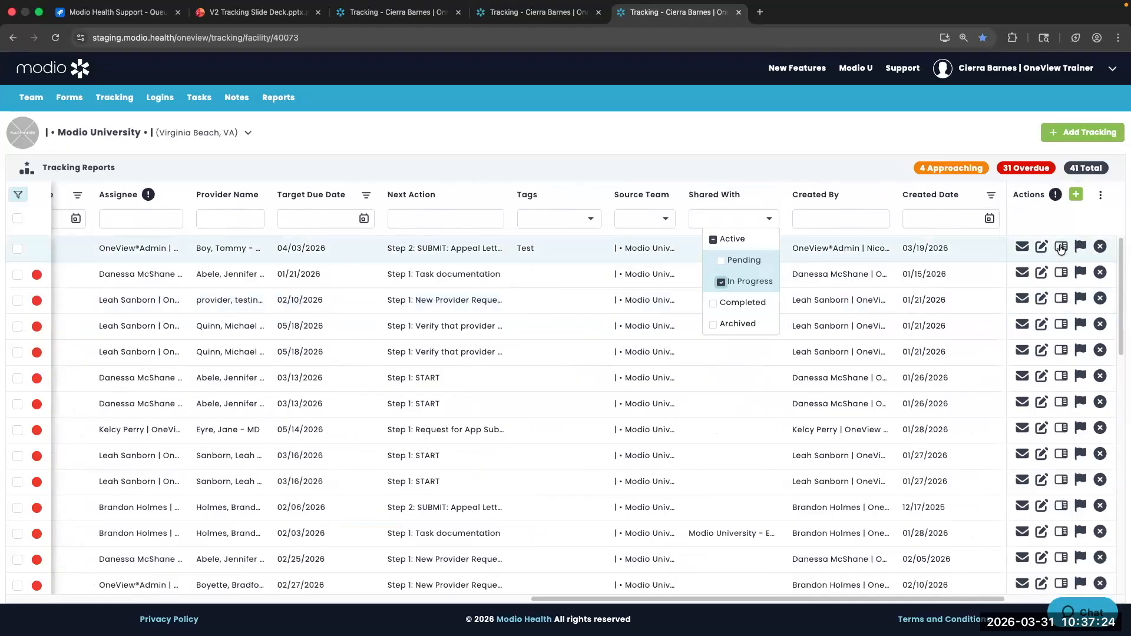
Inspect the Appeal - Payor report's Discovery step, then close the panel without adding a note
left_click(1061, 247)
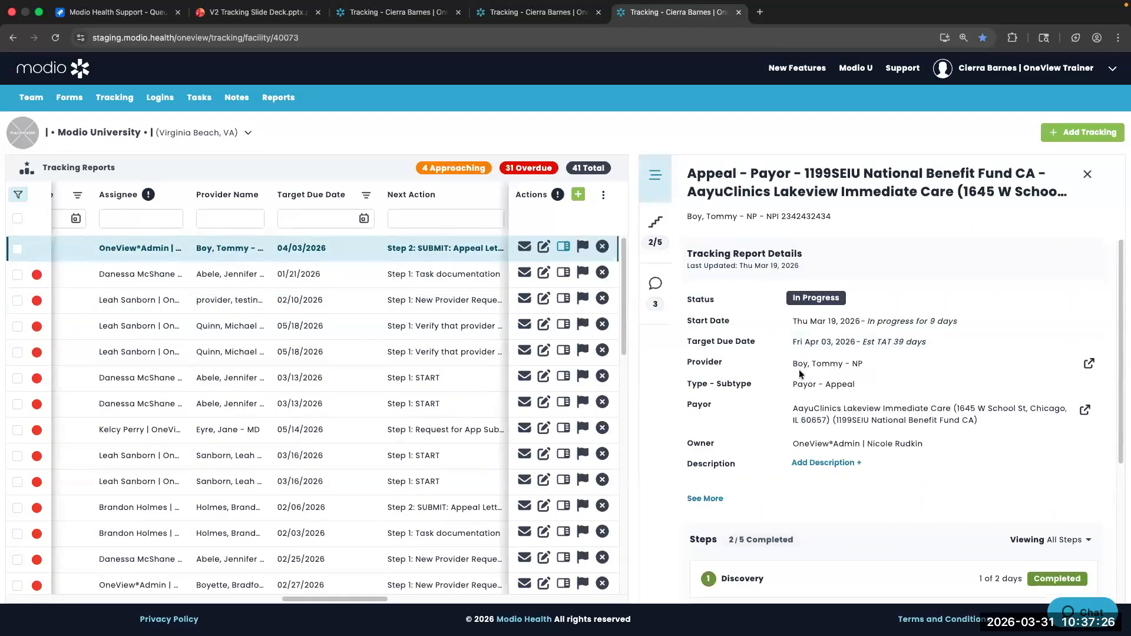
scroll(799, 369, "down", 4)
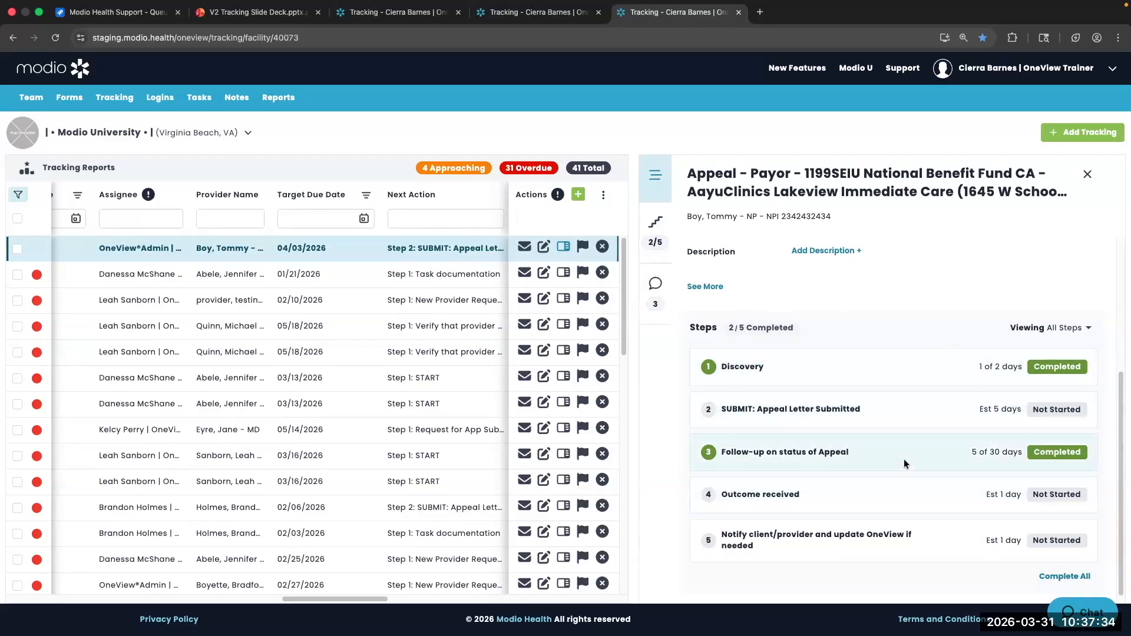
left_click(873, 368)
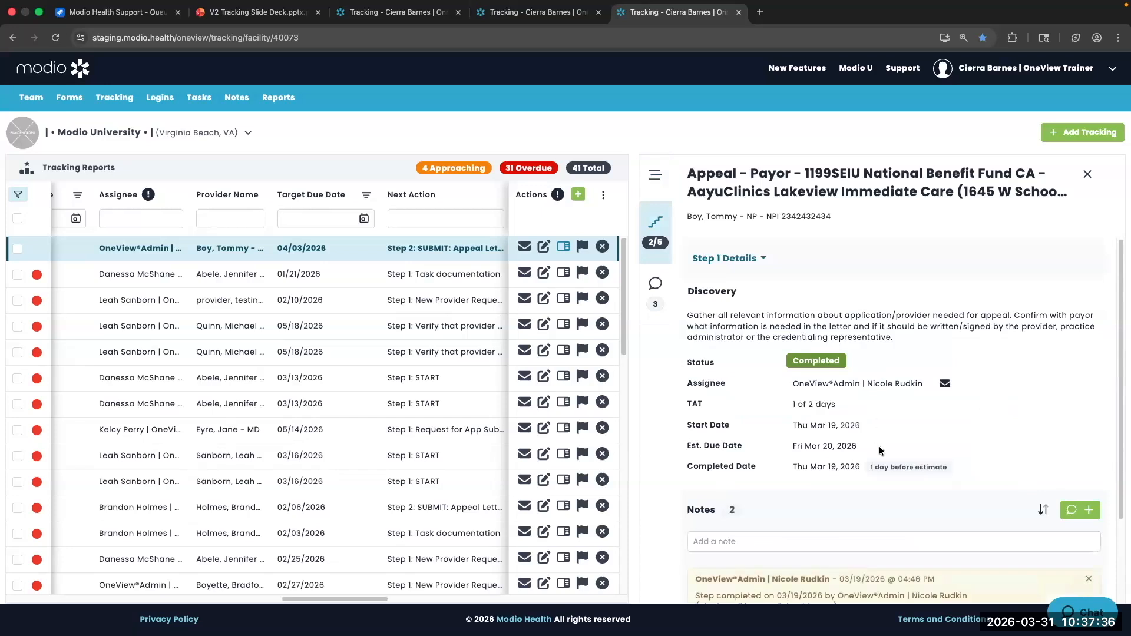
scroll(913, 469, "down", 1)
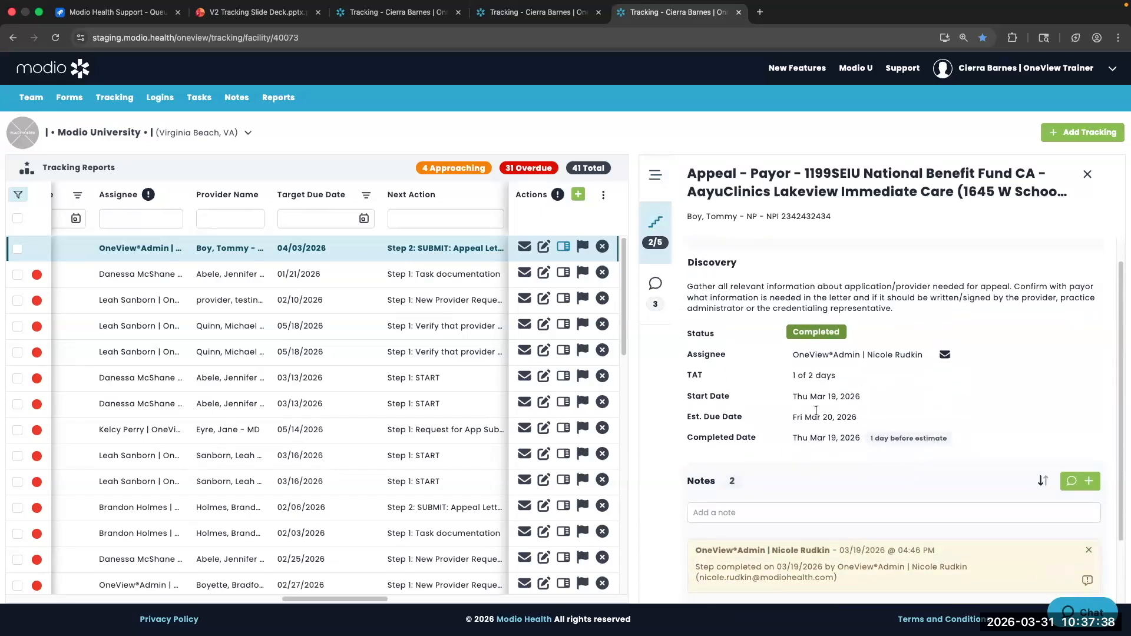
scroll(848, 394, "down", 3)
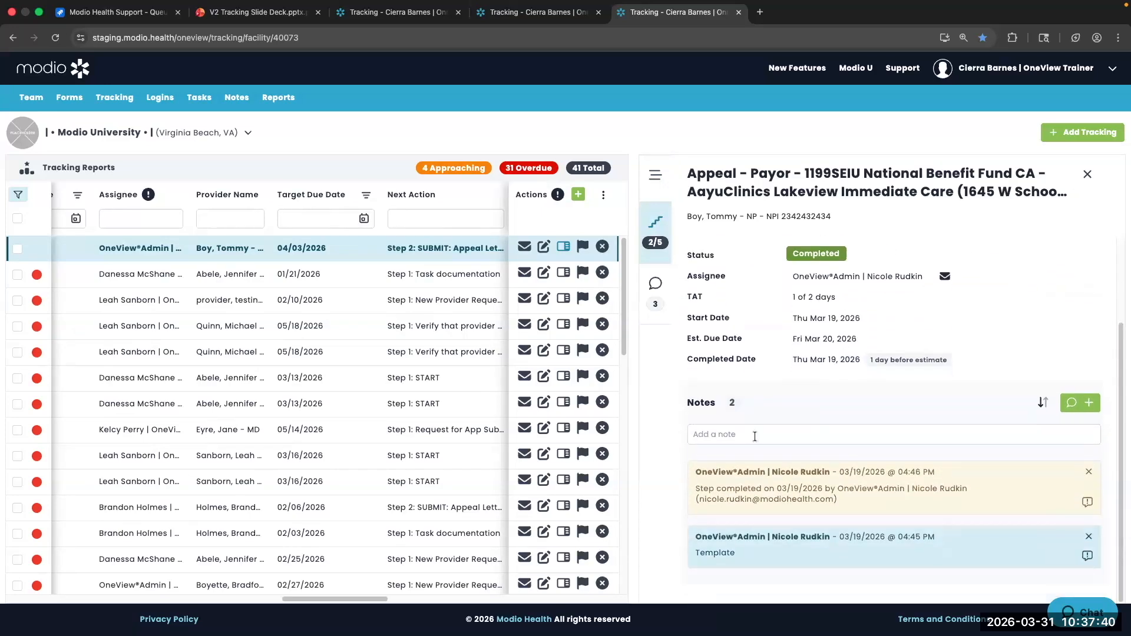
left_click(754, 433)
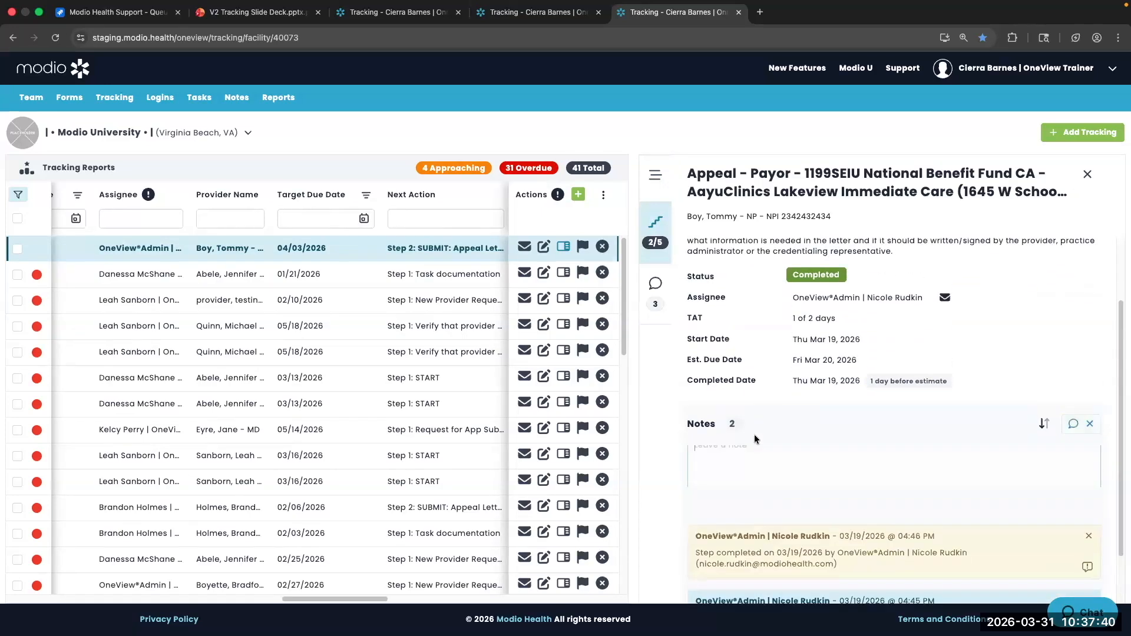
left_click(657, 221)
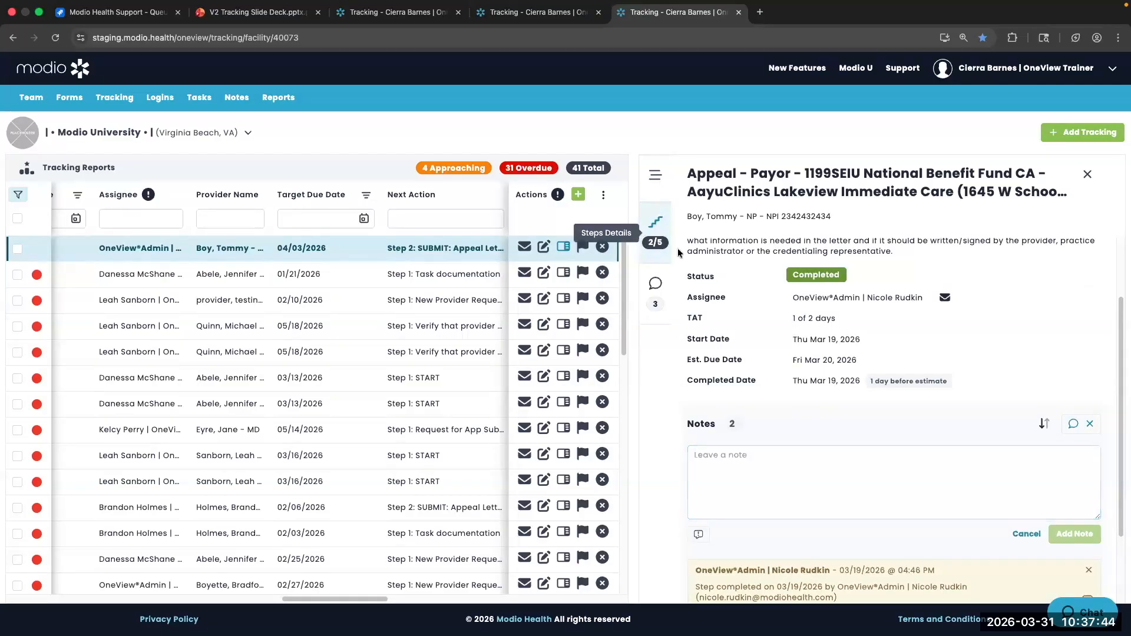
scroll(756, 219, "down", 1)
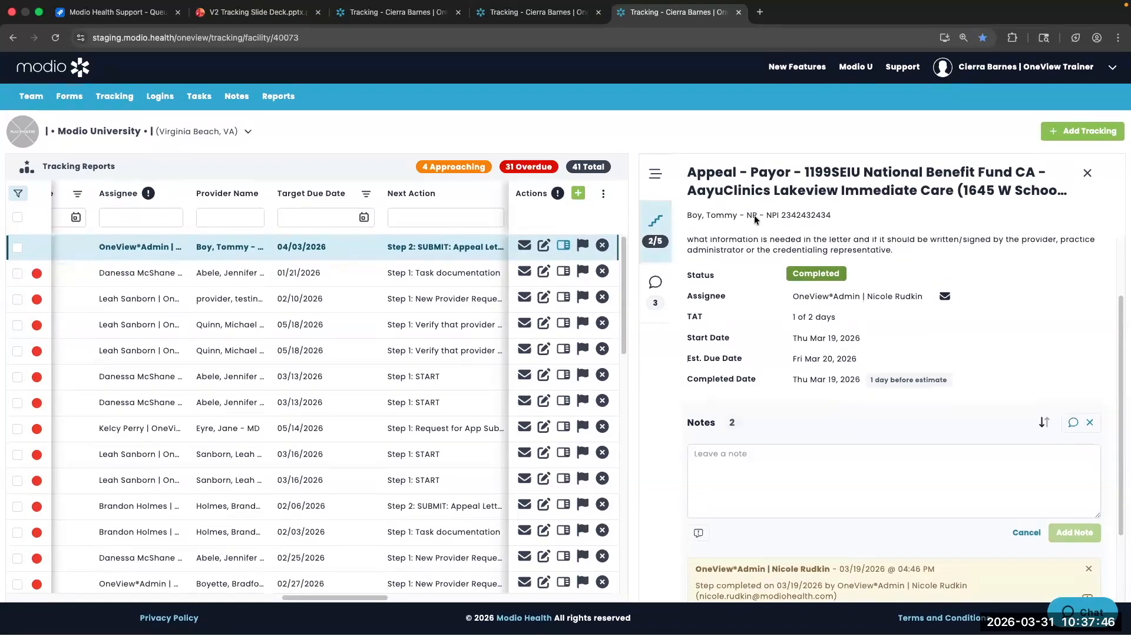
left_click(1078, 173)
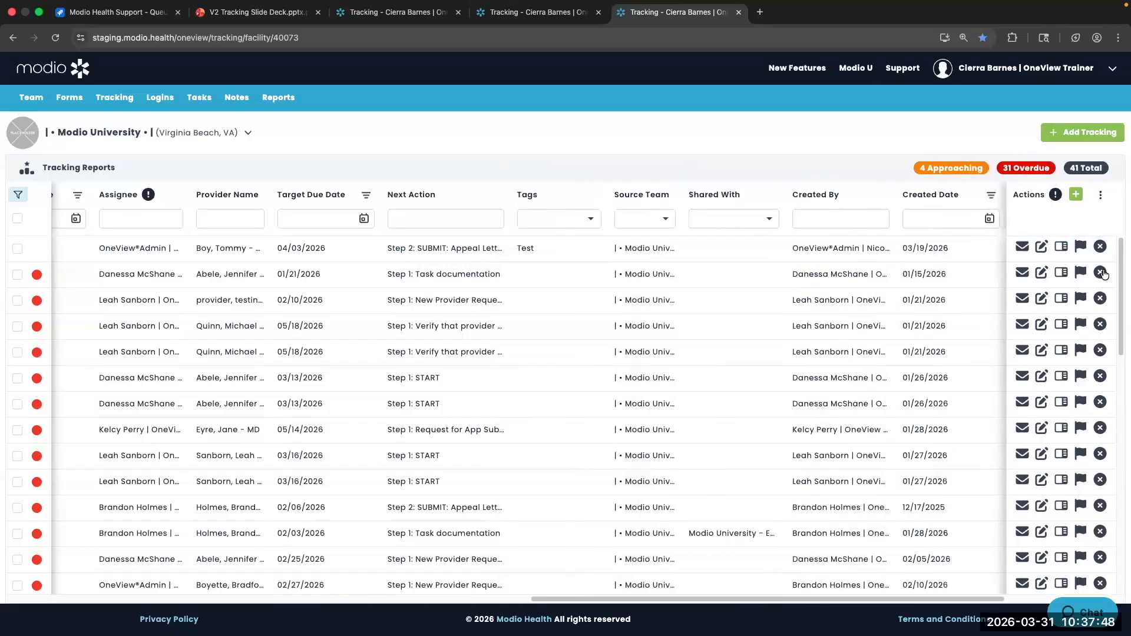
Open the Misc - Credentialing To Do details and glance at its step list
left_click(1061, 272)
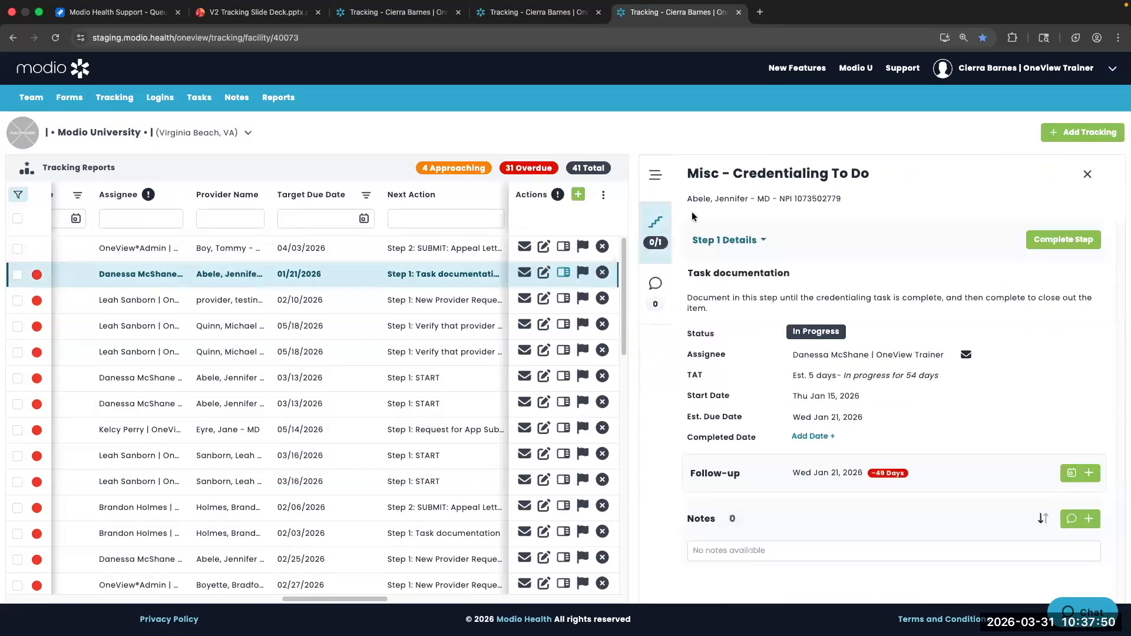
left_click(732, 235)
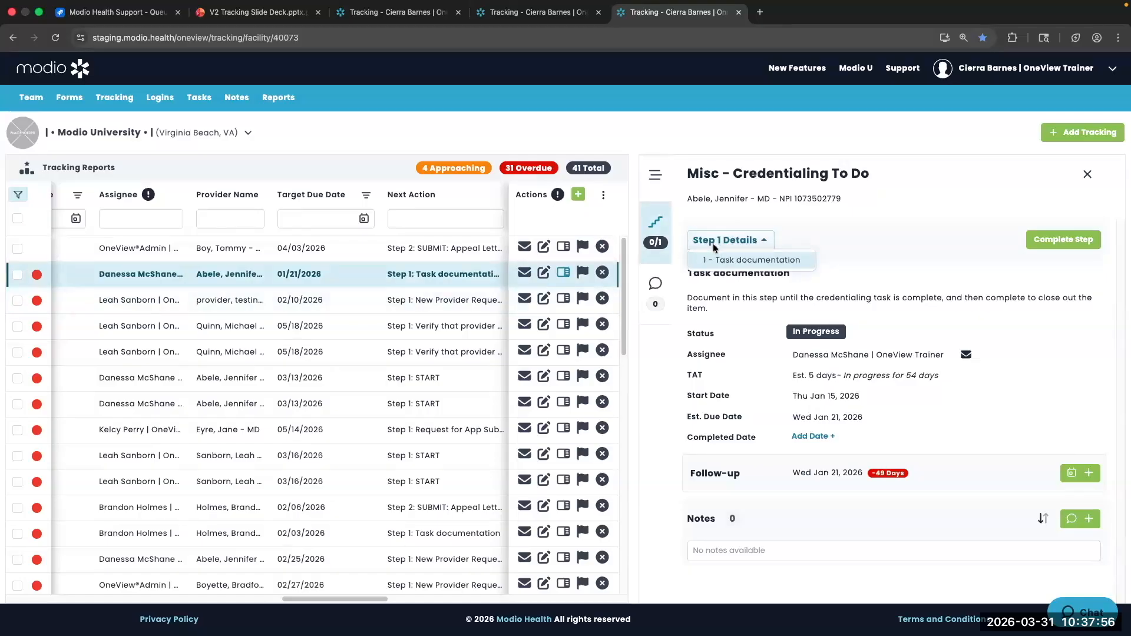
left_click(711, 242)
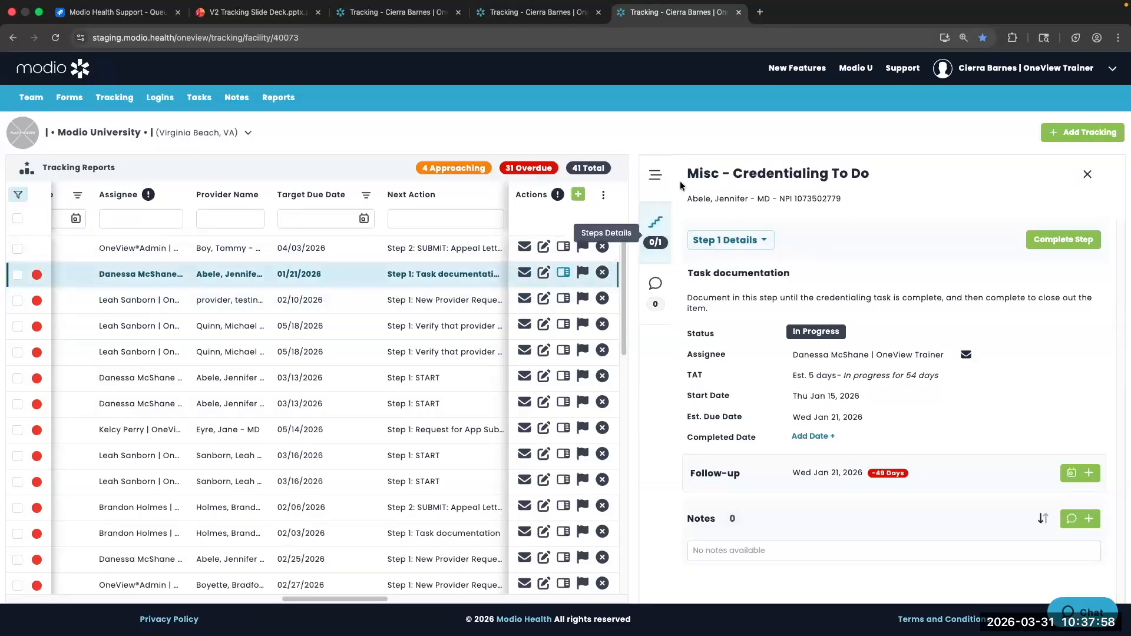
Open the Provider - Onboarding details and switch to its Add Provider Profile step
left_click(564, 299)
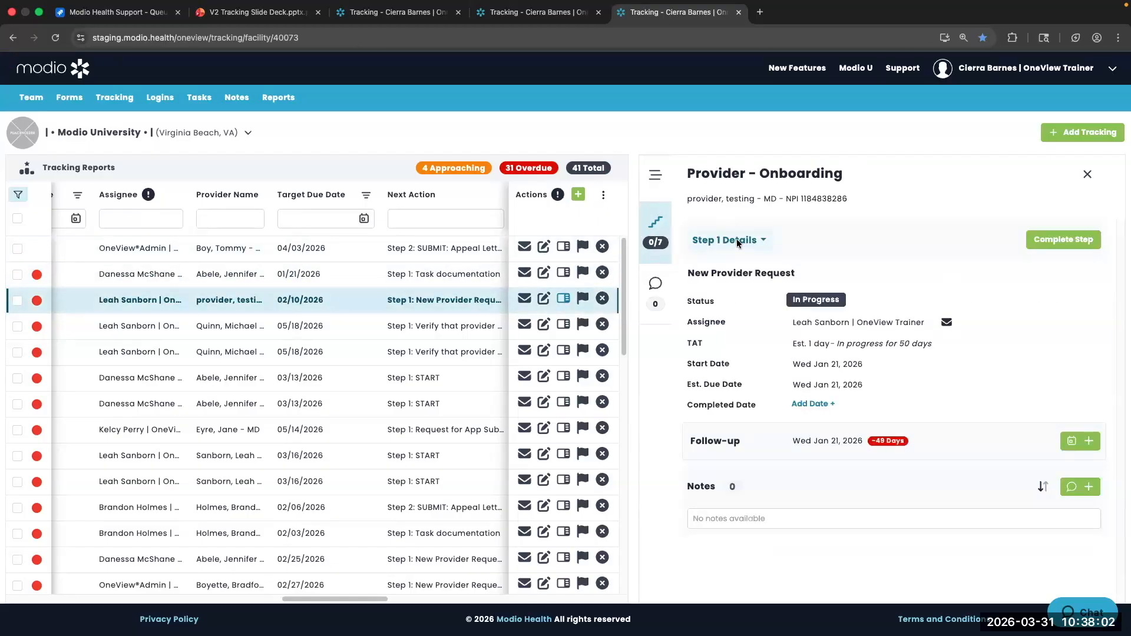
left_click(737, 239)
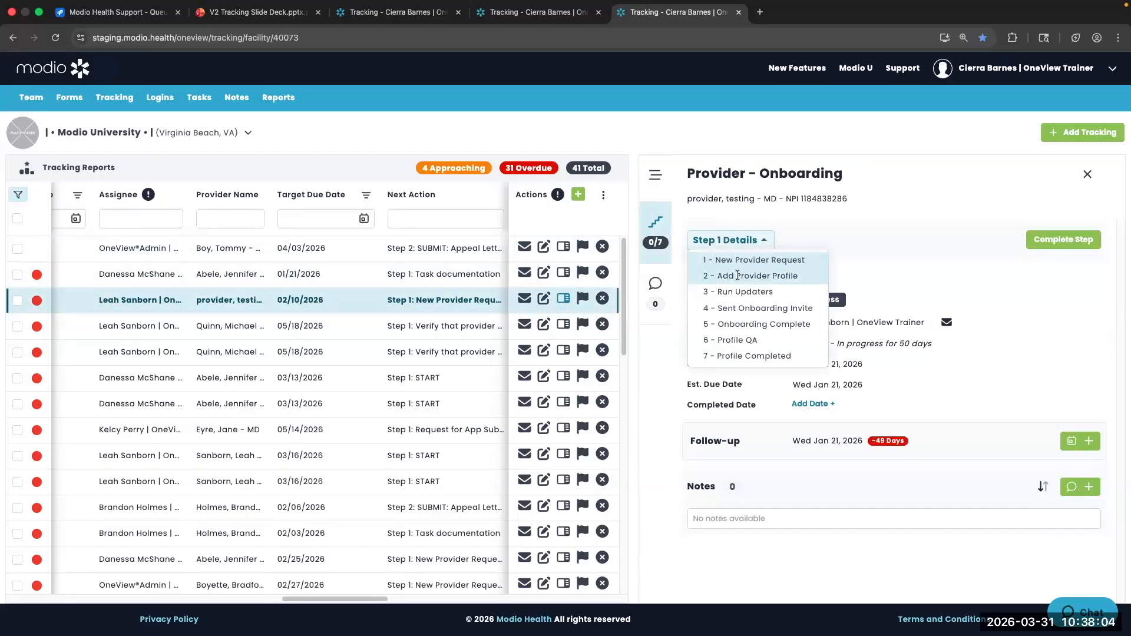
left_click(737, 275)
left_click(735, 241)
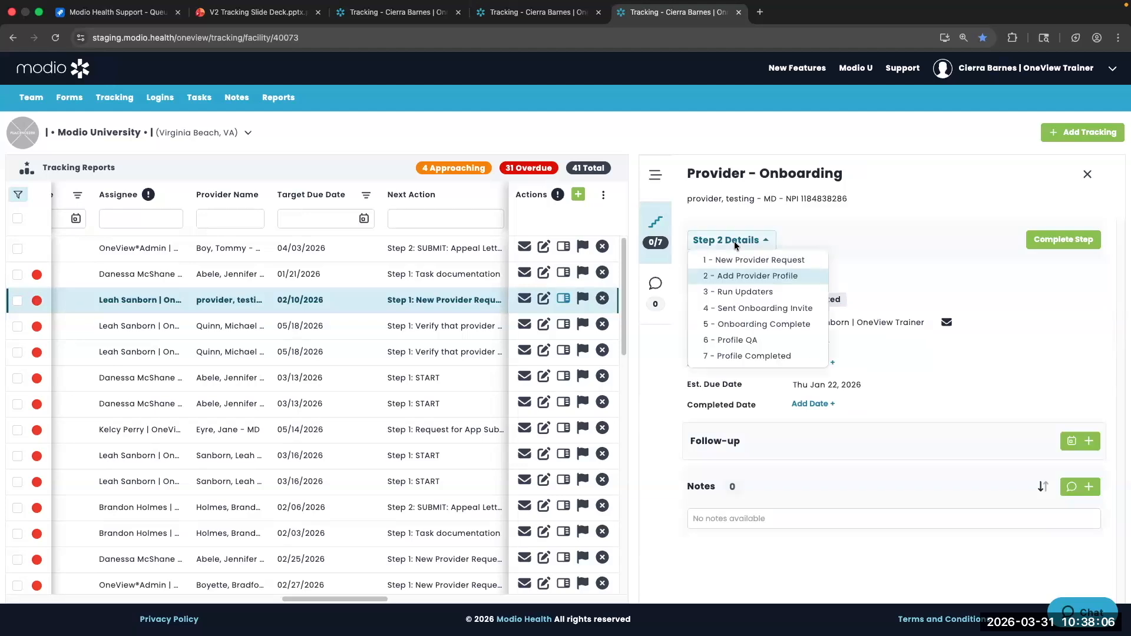
left_click(851, 232)
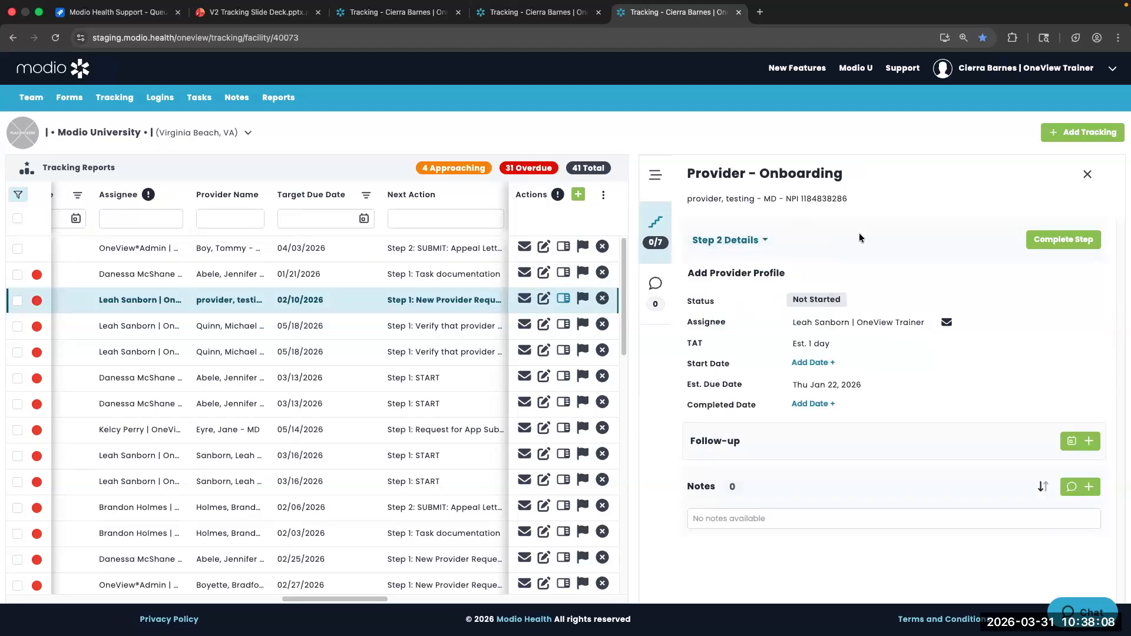
Set the step's start date to today, Tue Mar 31, 2026
left_click(820, 364)
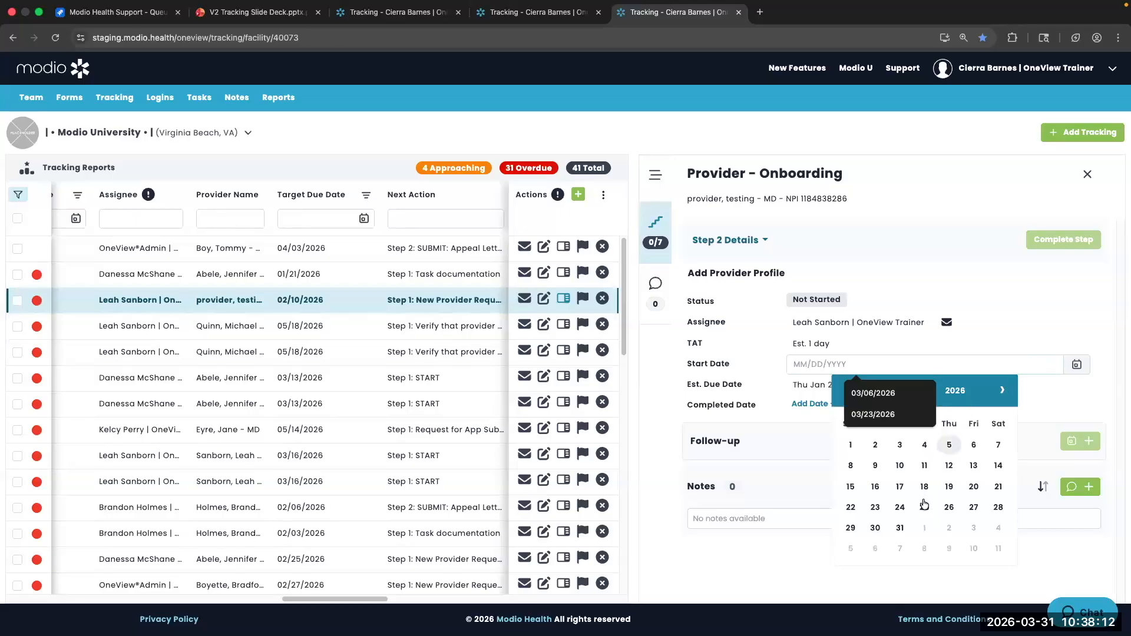
type("t")
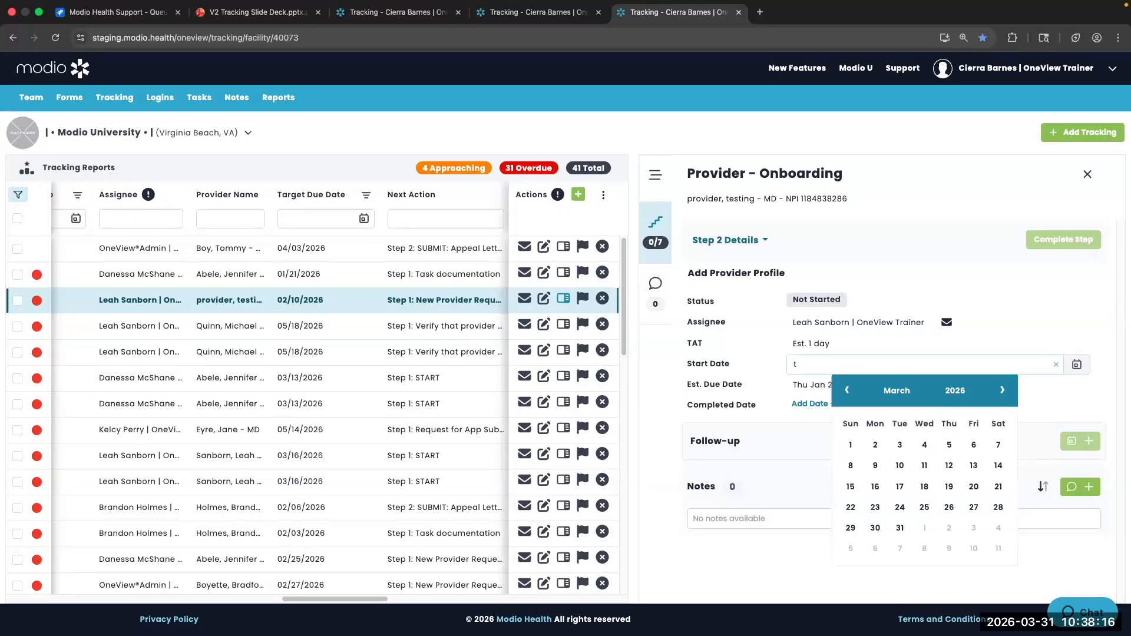
key("Return")
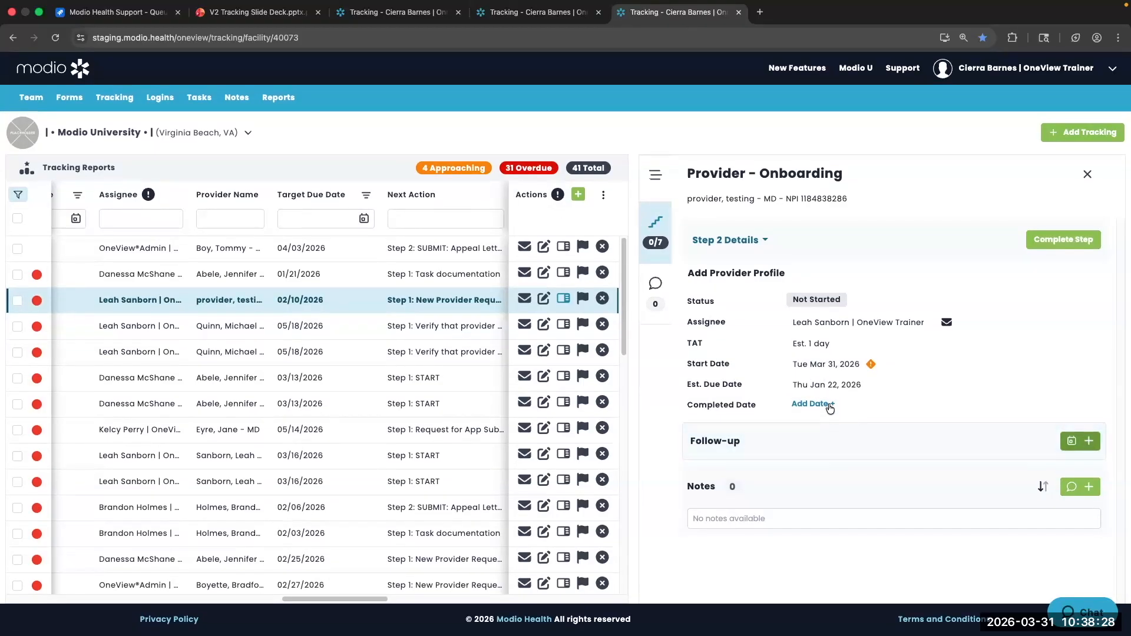
Set and save the completed date as Mar 31, 2026, skipping the follow-up form
left_click(824, 405)
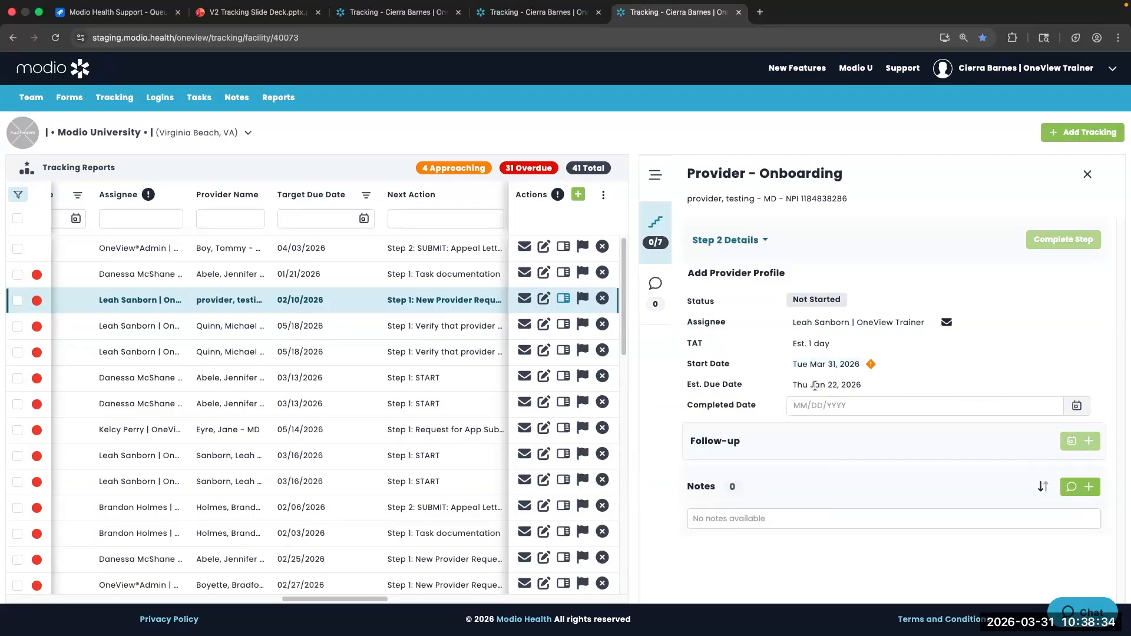
left_click(1079, 404)
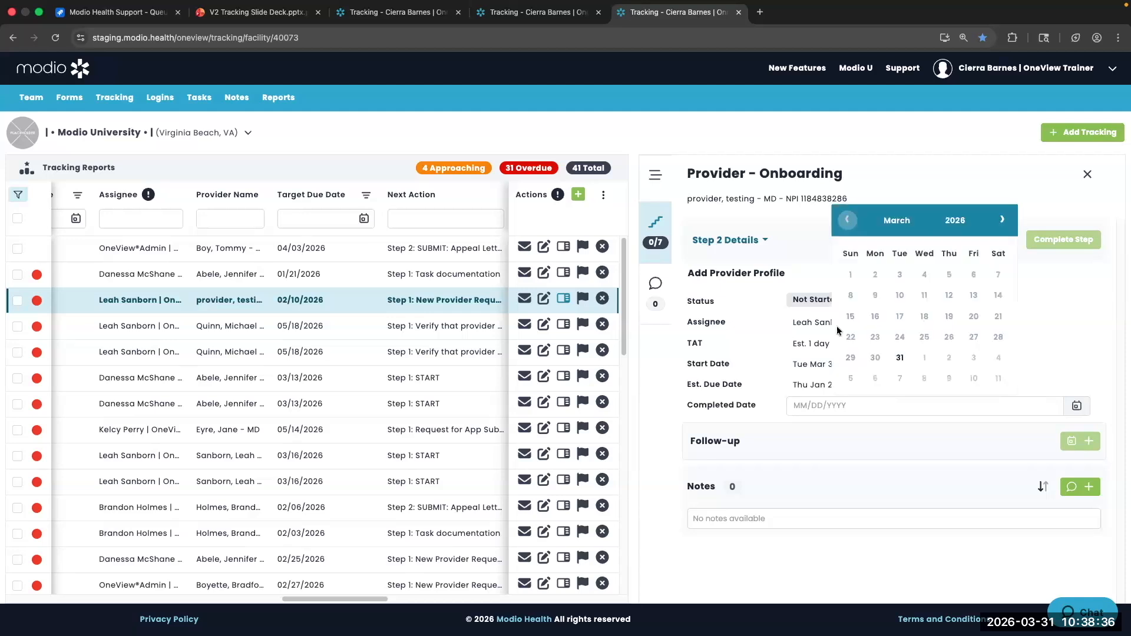
left_click(900, 357)
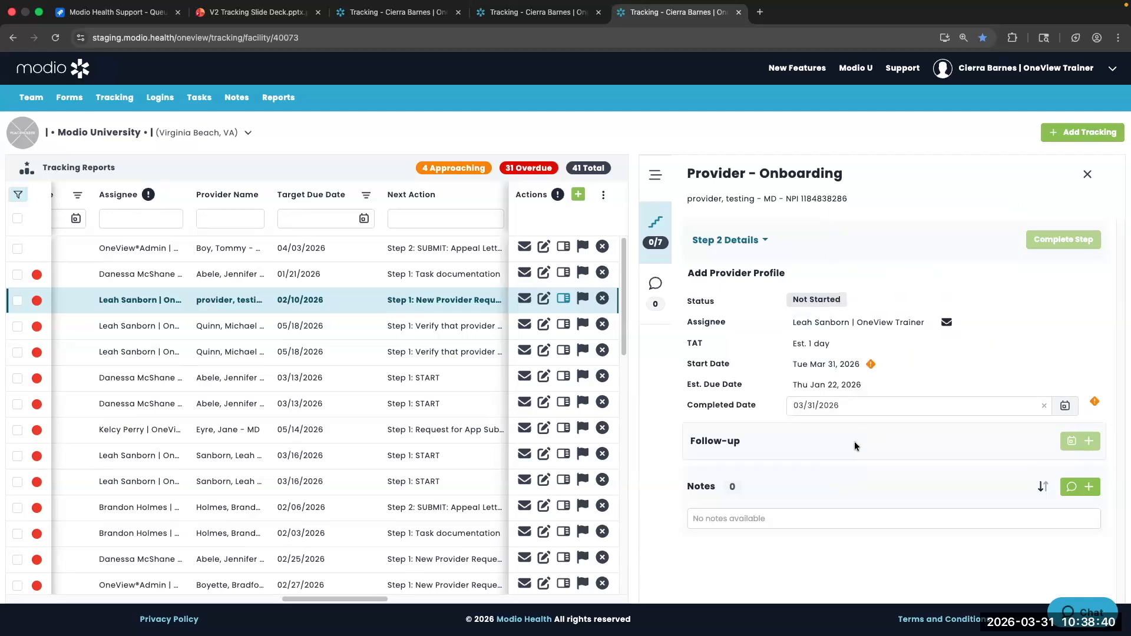
left_click(1082, 441)
left_click(1084, 442)
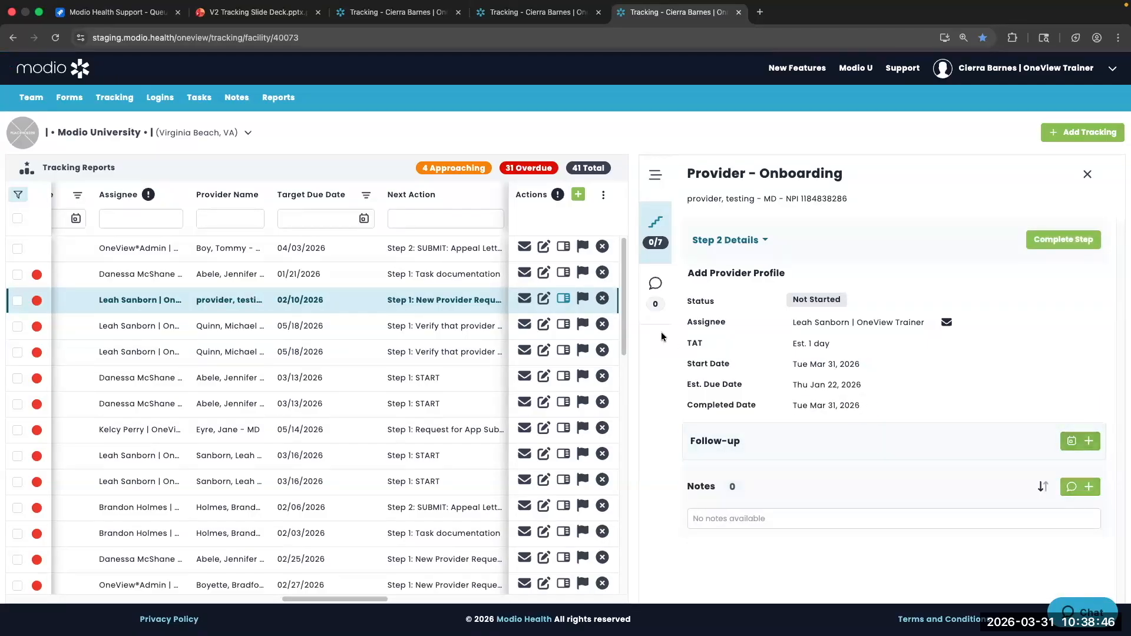
Step through the Maine license, Advanced Benefit Solutions, UnitedHealthOne and Anthem tracking details
left_click(569, 325)
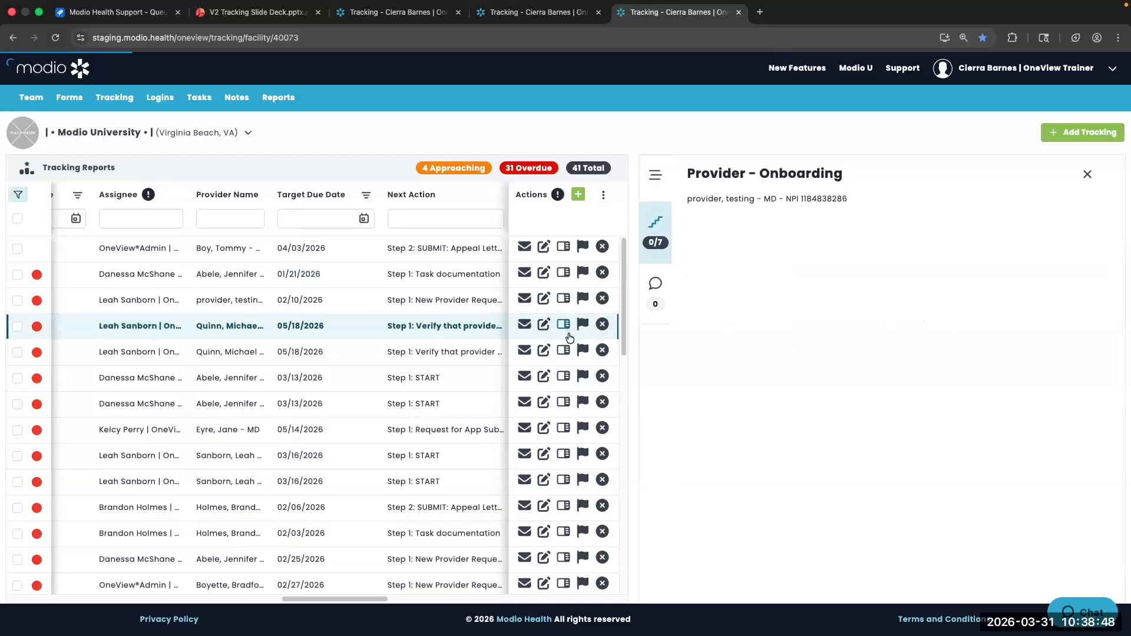
left_click(564, 350)
left_click(566, 376)
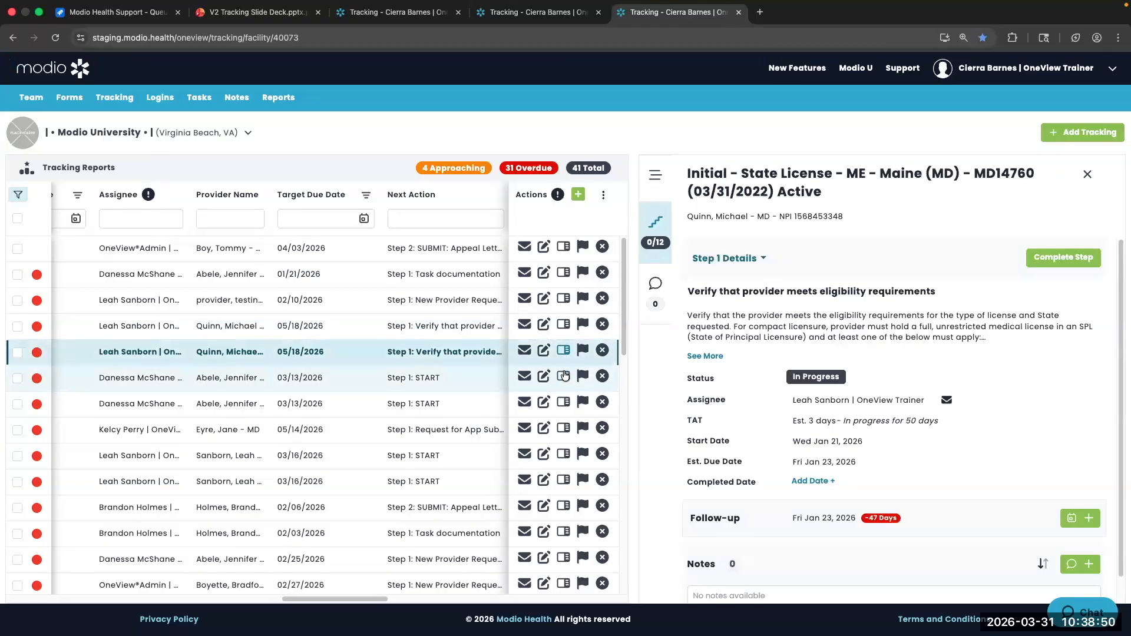
left_click(564, 402)
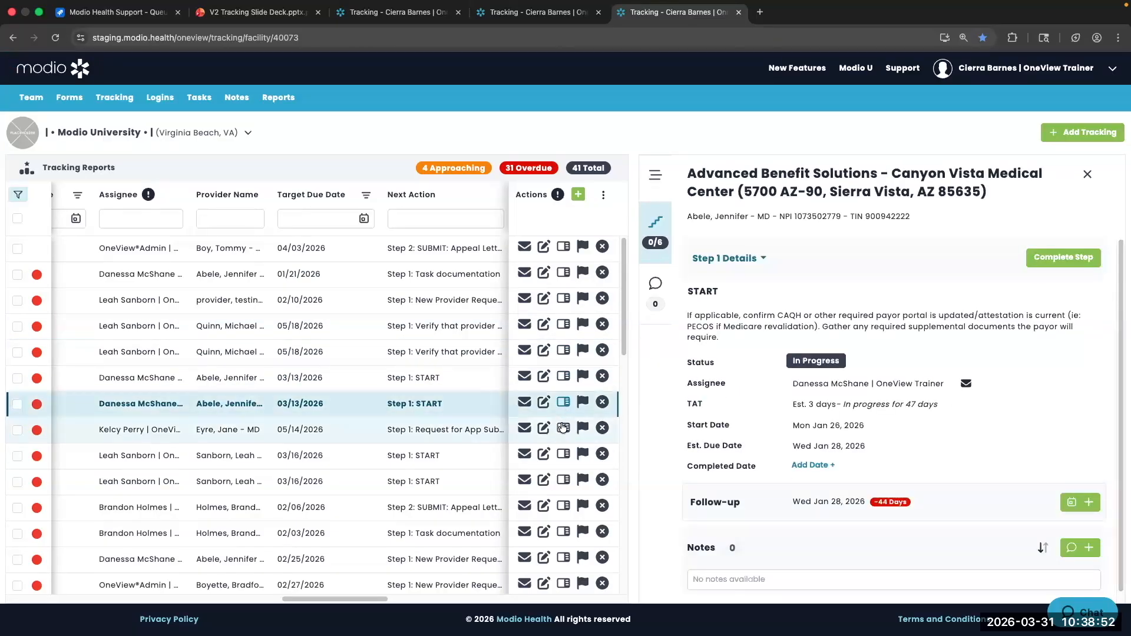
left_click(563, 428)
left_click(564, 454)
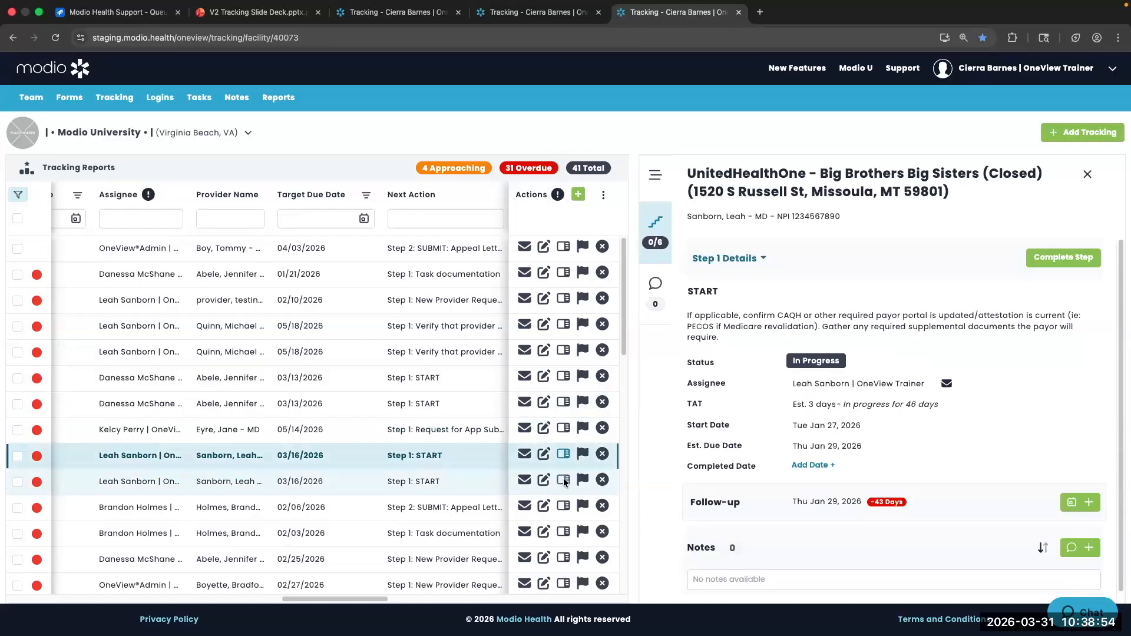
left_click(564, 480)
Move past the Misc and Provider - Onboarding trackings to the Duke Raleigh Hospital affiliation details
left_click(564, 531)
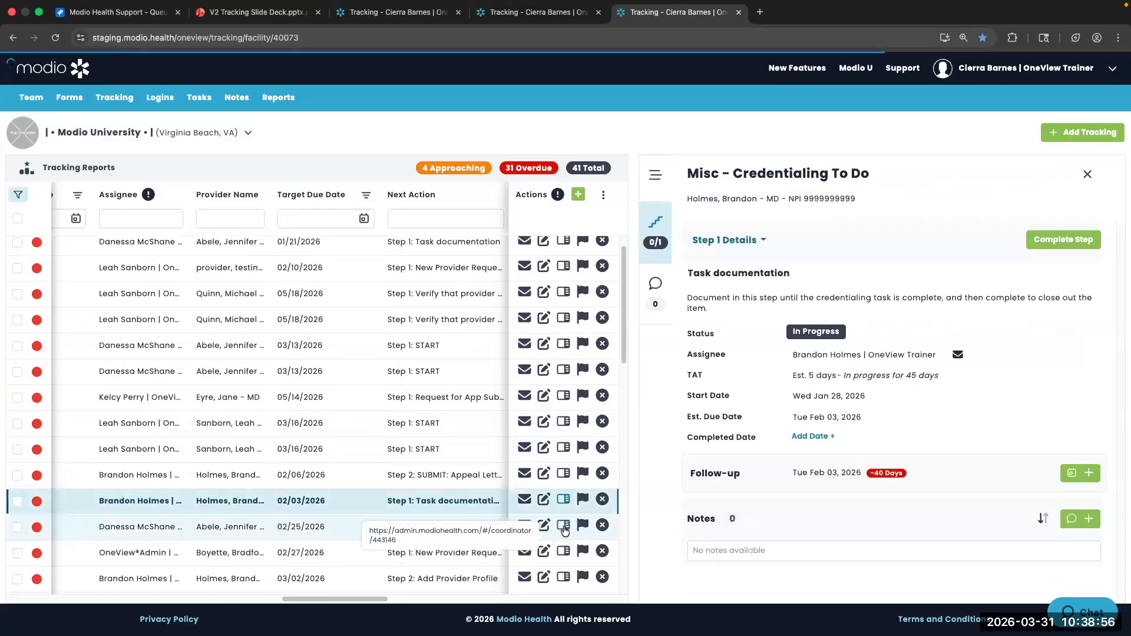
left_click(563, 459)
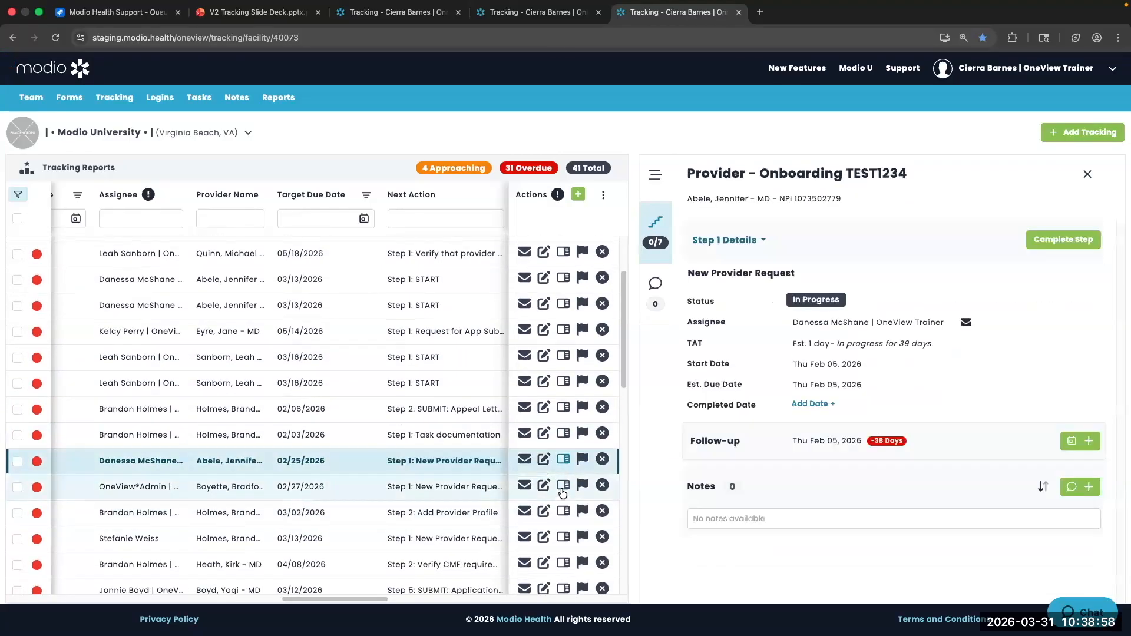
left_click(564, 485)
scroll(565, 448, "down", 5)
left_click(566, 405)
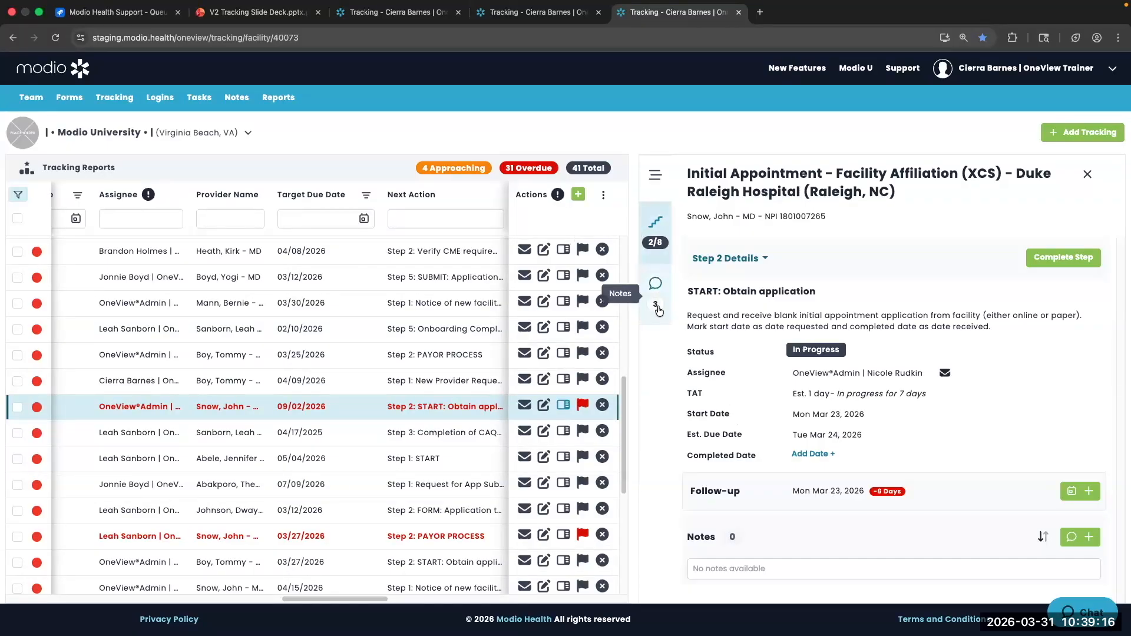
Read the Duke Raleigh tracking's three notes, then close its details panel
left_click(654, 286)
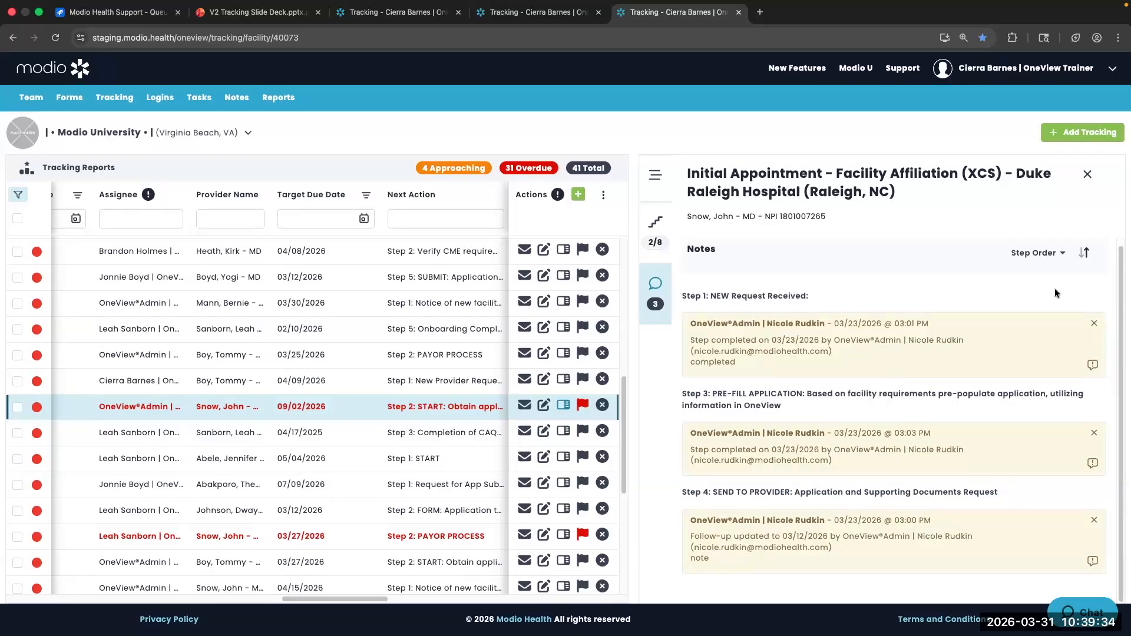
left_click(1087, 176)
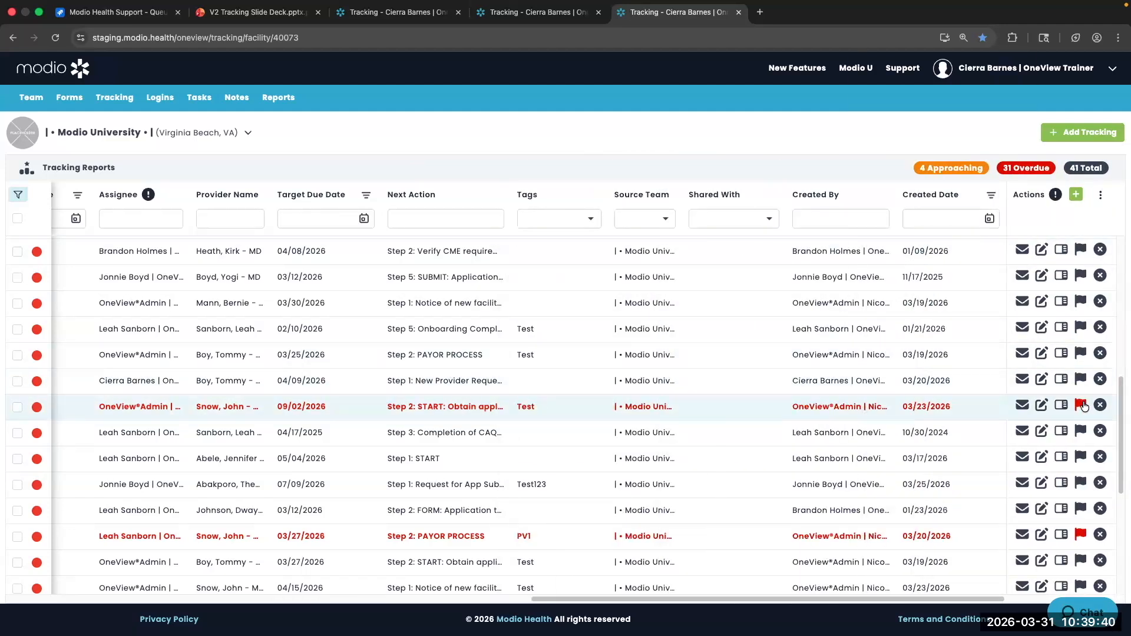
Escalate the Provider - Onboarding tracking, return it to Normal priority, and cancel archiving it
left_click(1080, 379)
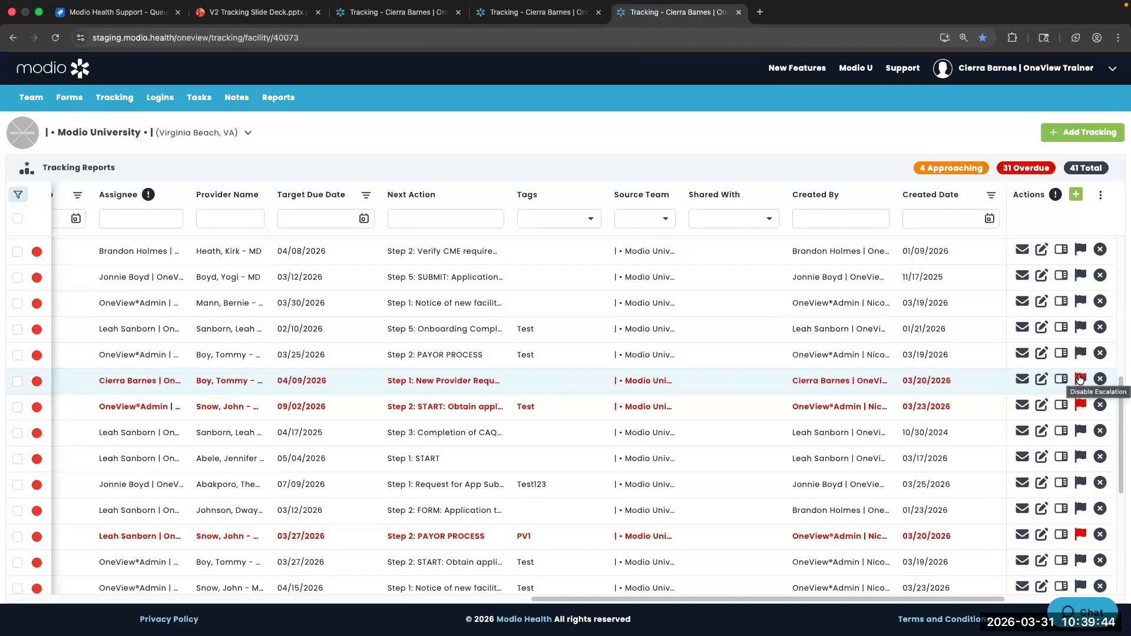
scroll(941, 380, "left", 10)
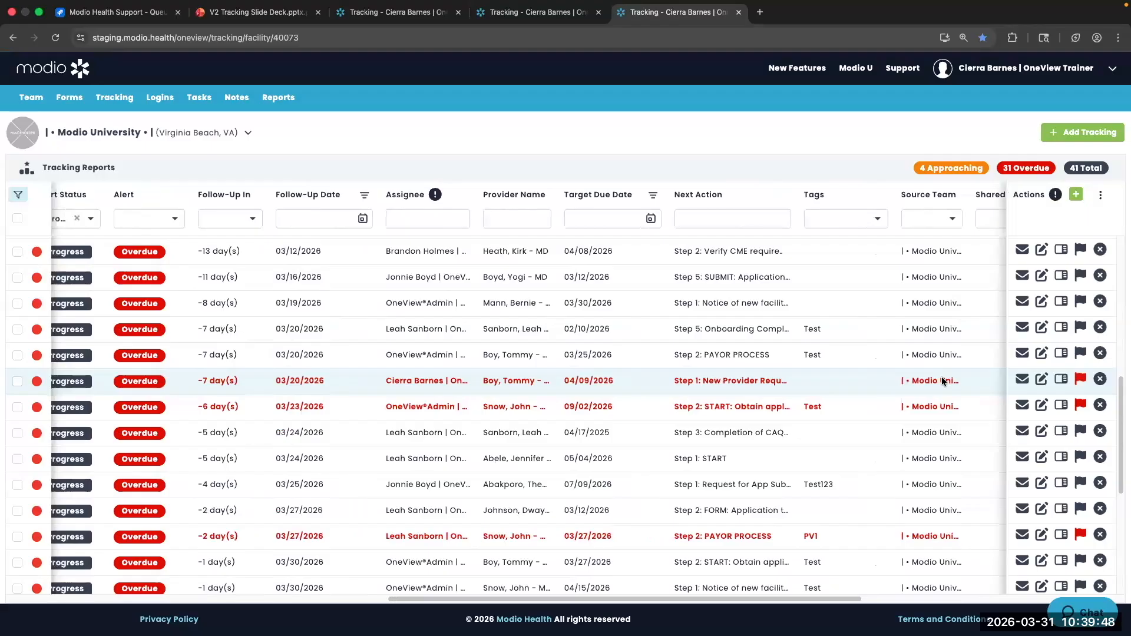
scroll(941, 377, "left", 8)
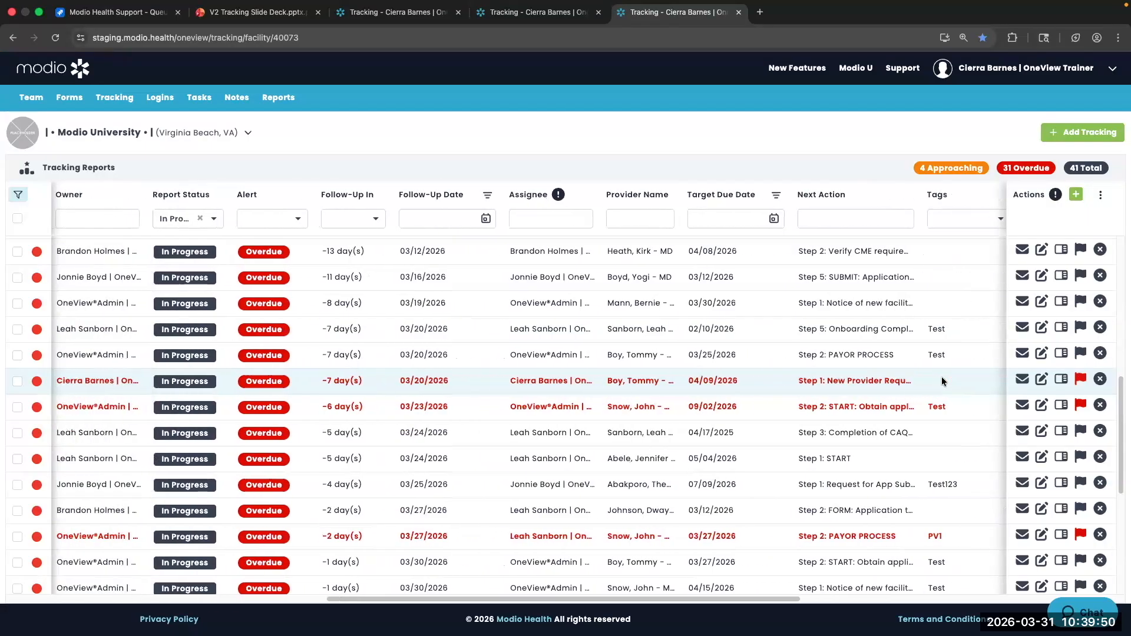
left_click(1082, 379)
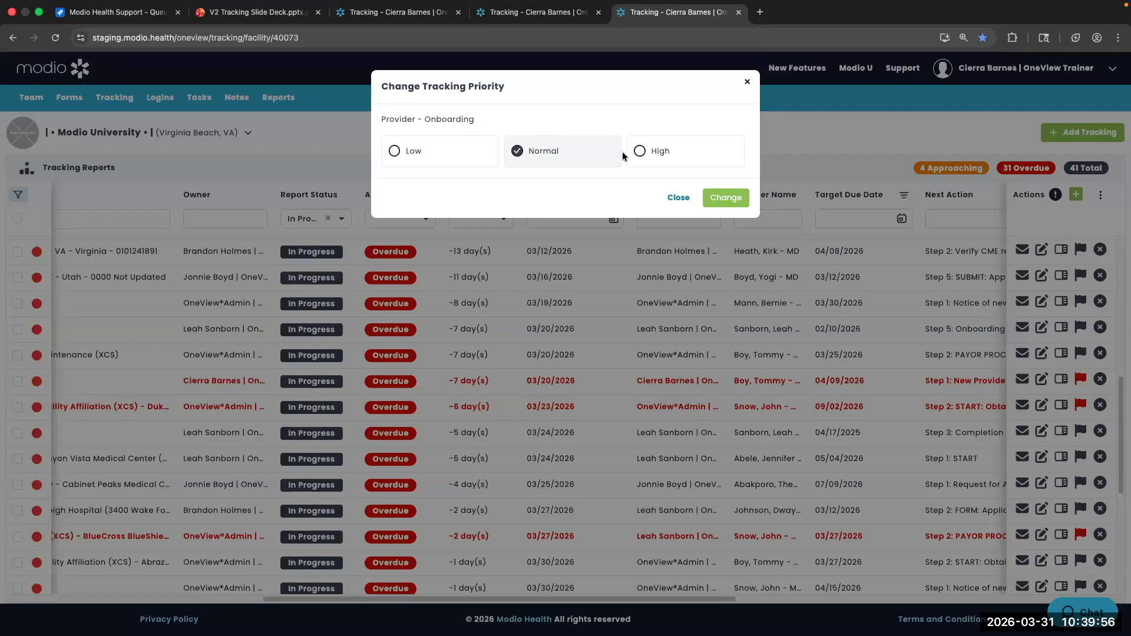
left_click(733, 198)
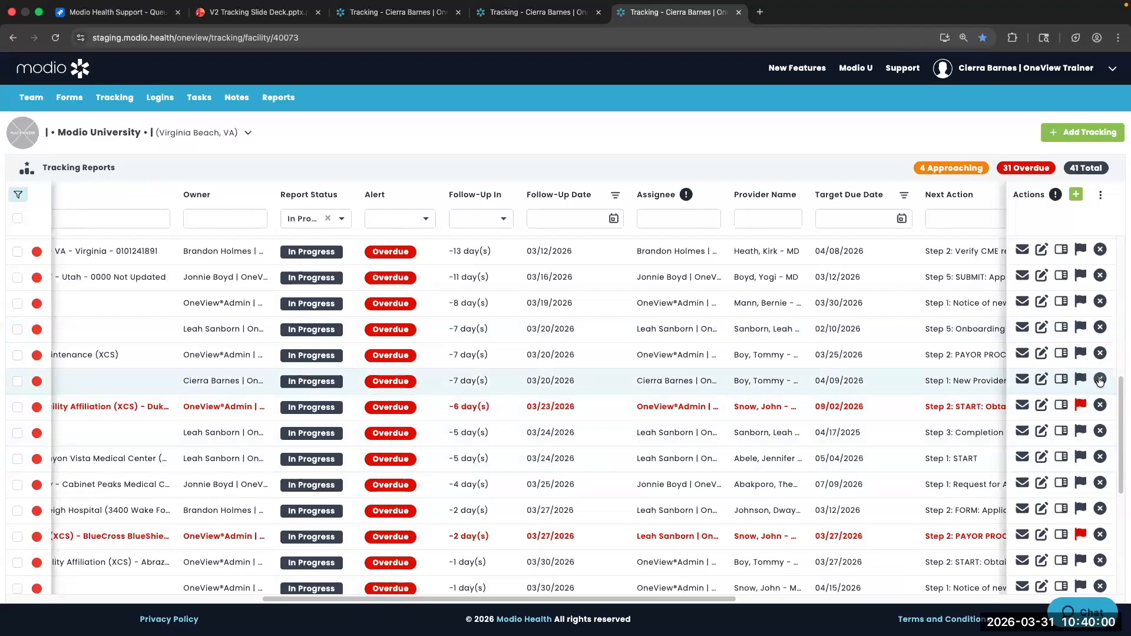
left_click(1100, 380)
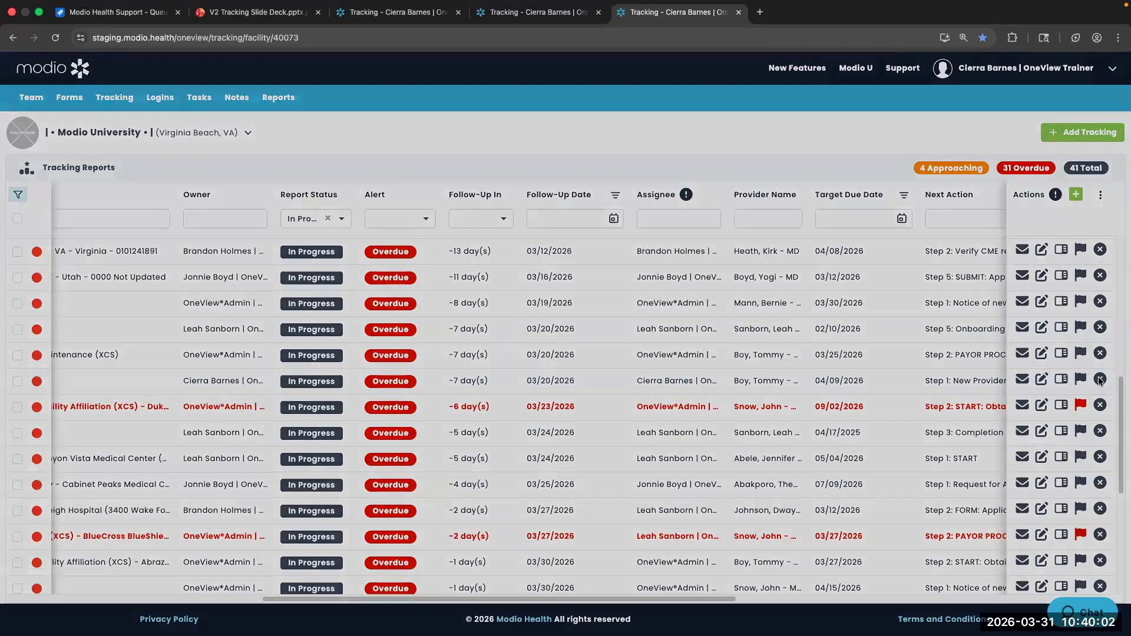
left_click(525, 362)
Replace the In Progress report-status filter with Archived to show archived tracking items
left_click(328, 218)
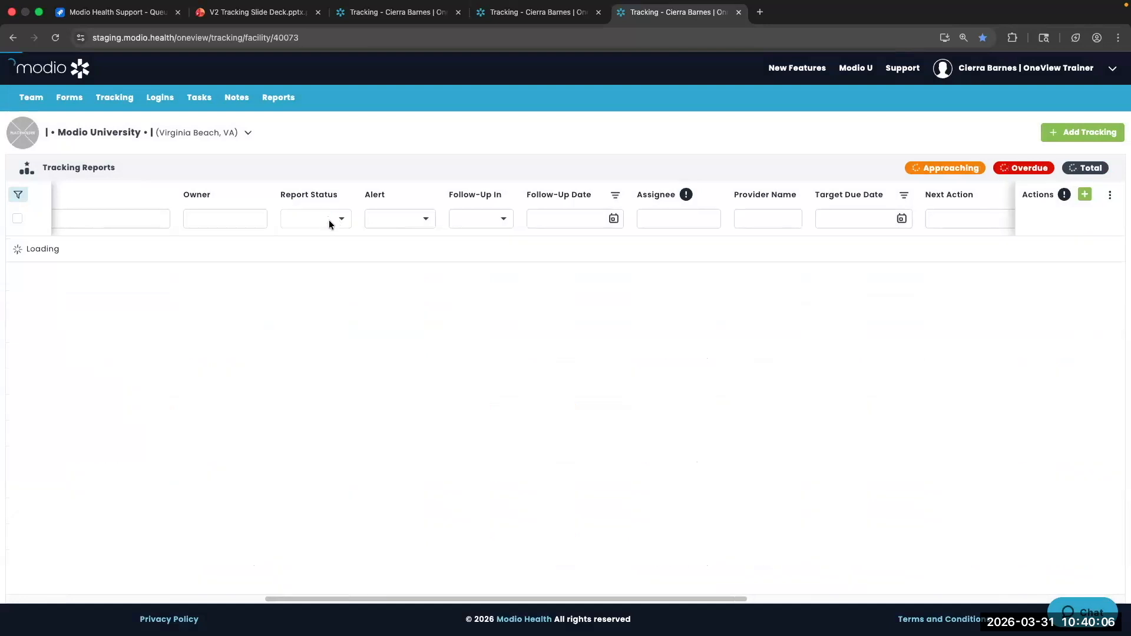
left_click(341, 218)
left_click(290, 323)
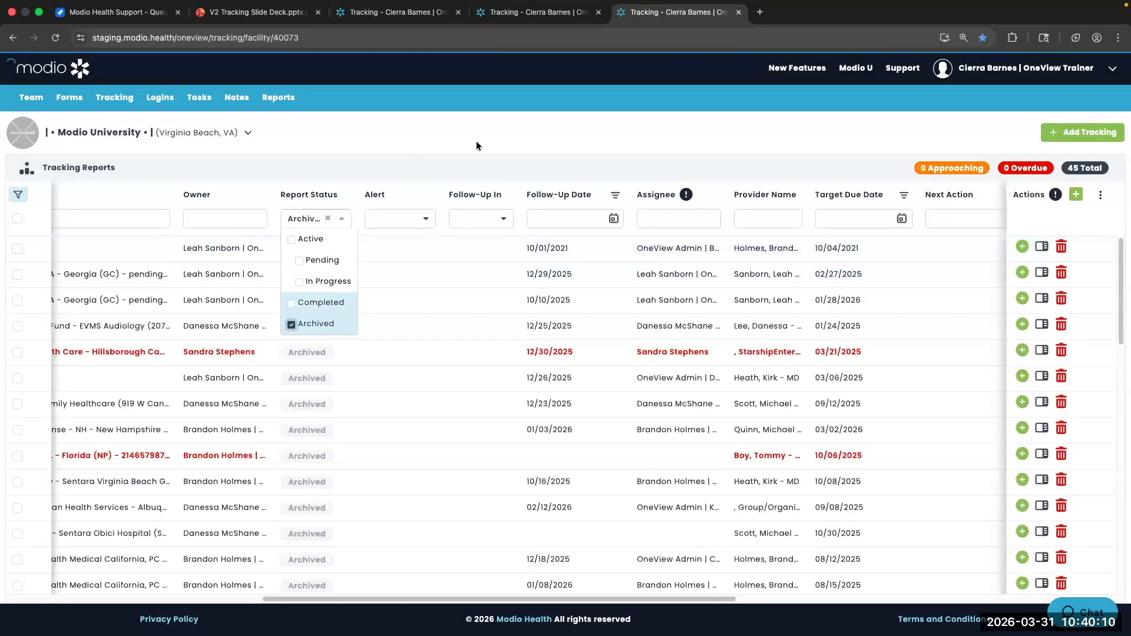
left_click(564, 143)
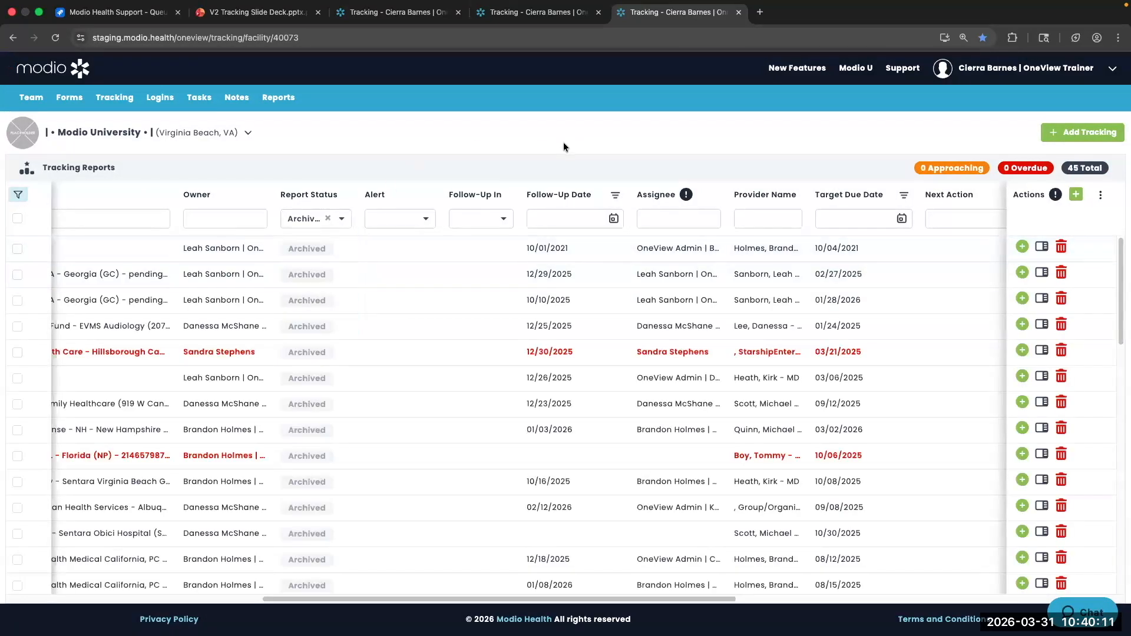
Look over the details and notes of the Georgia (GC) pending license trackings, then close them
left_click(1042, 298)
left_click(543, 273)
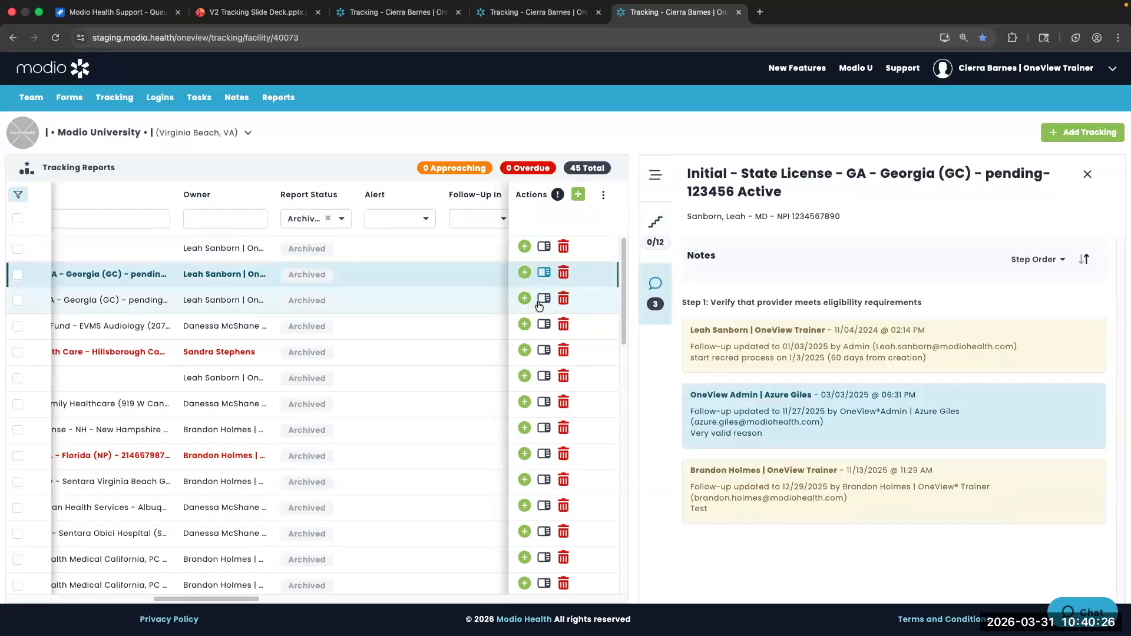
left_click(1087, 175)
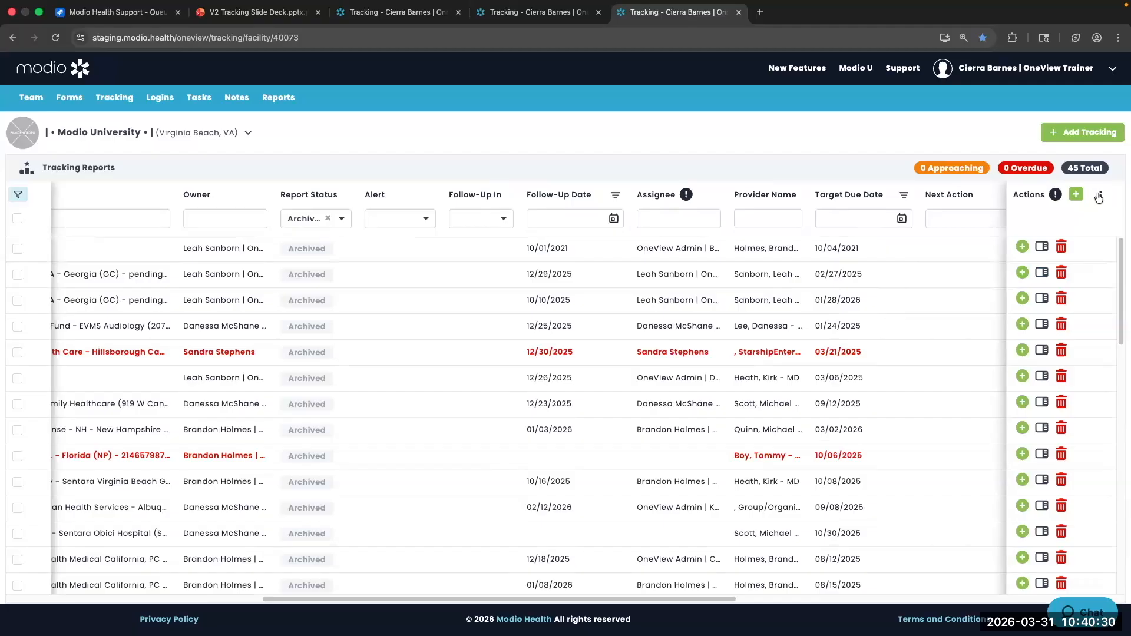
scroll(675, 355, "left", 5)
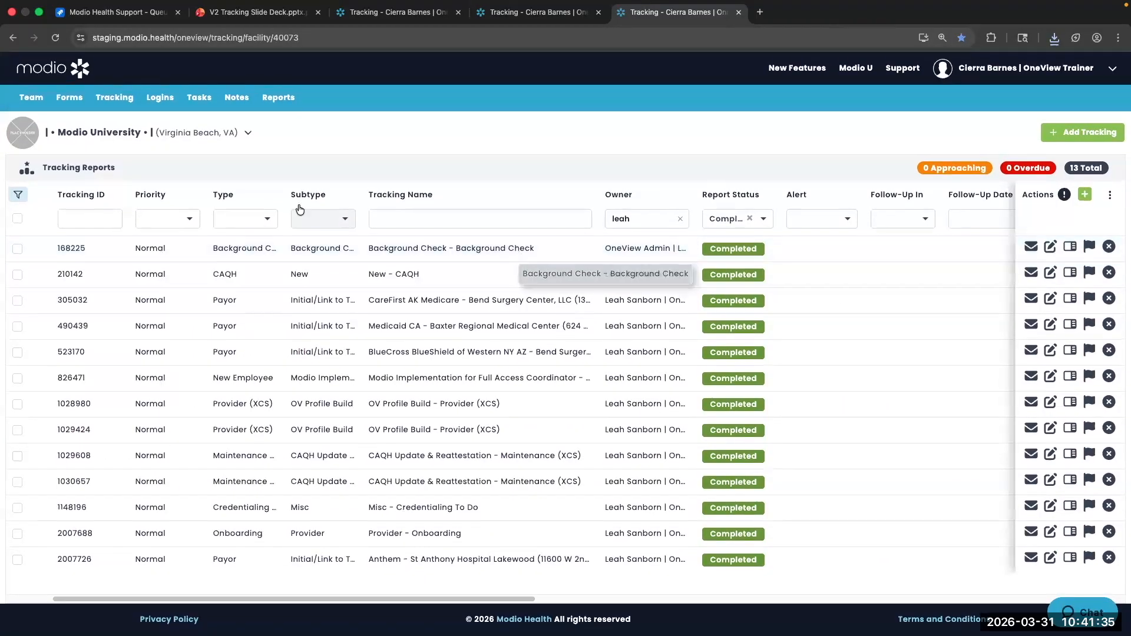
Open OneView Reports in a new tab and view the Tracking Reports collection's five reports
left_click(282, 99)
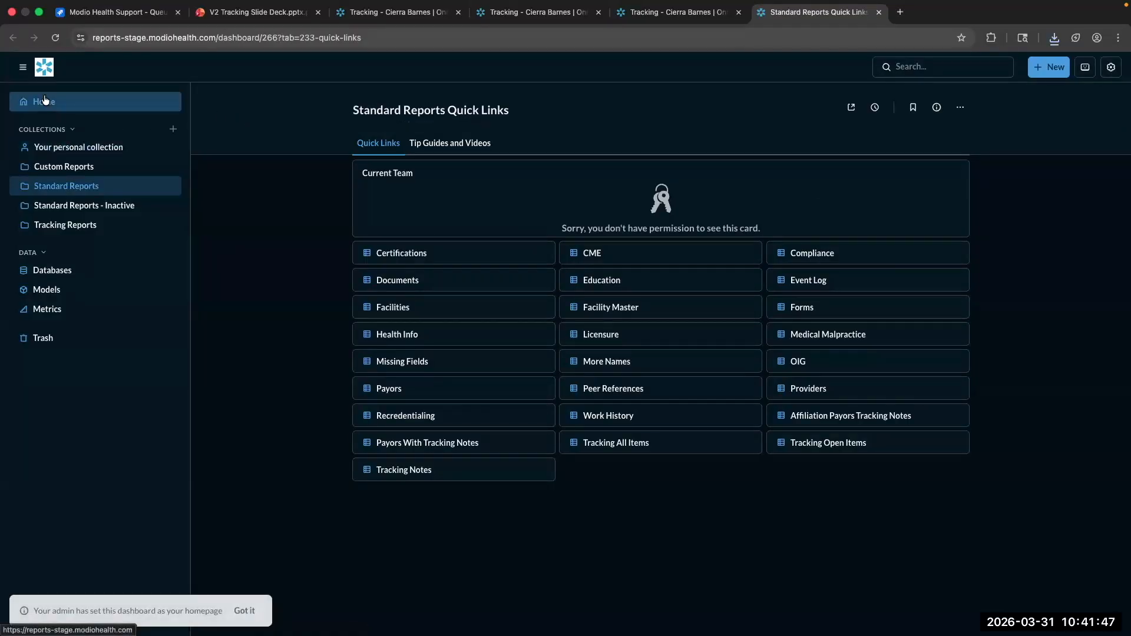
left_click(64, 227)
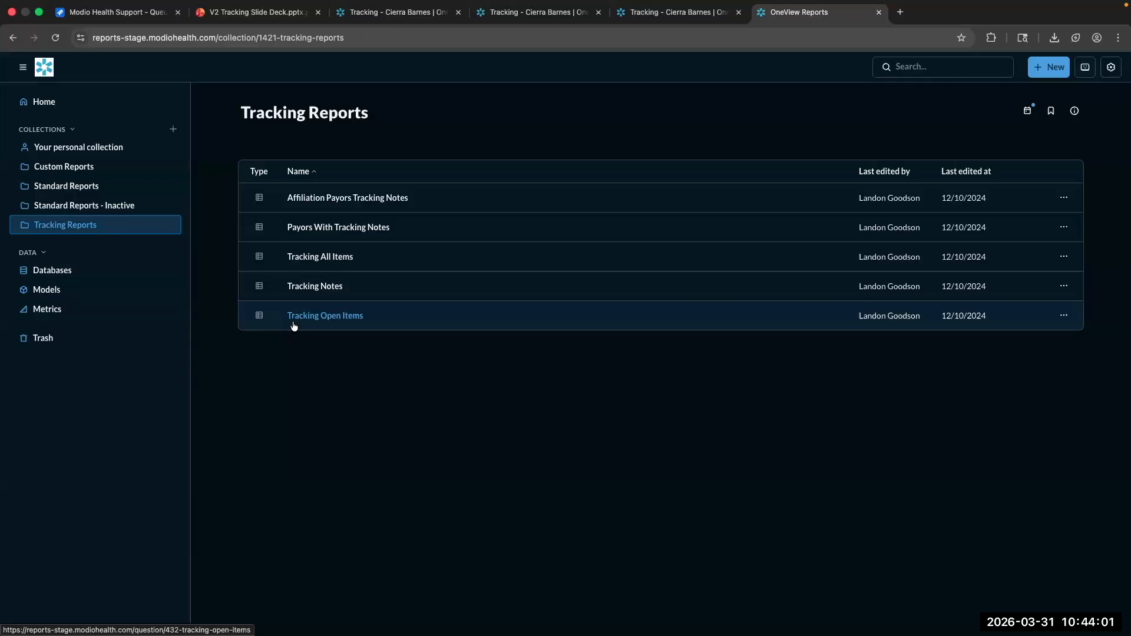
Back in tracking, drop the Completed filter to list all 32 of the owner's items, and bring up a row's actions
left_click(878, 12)
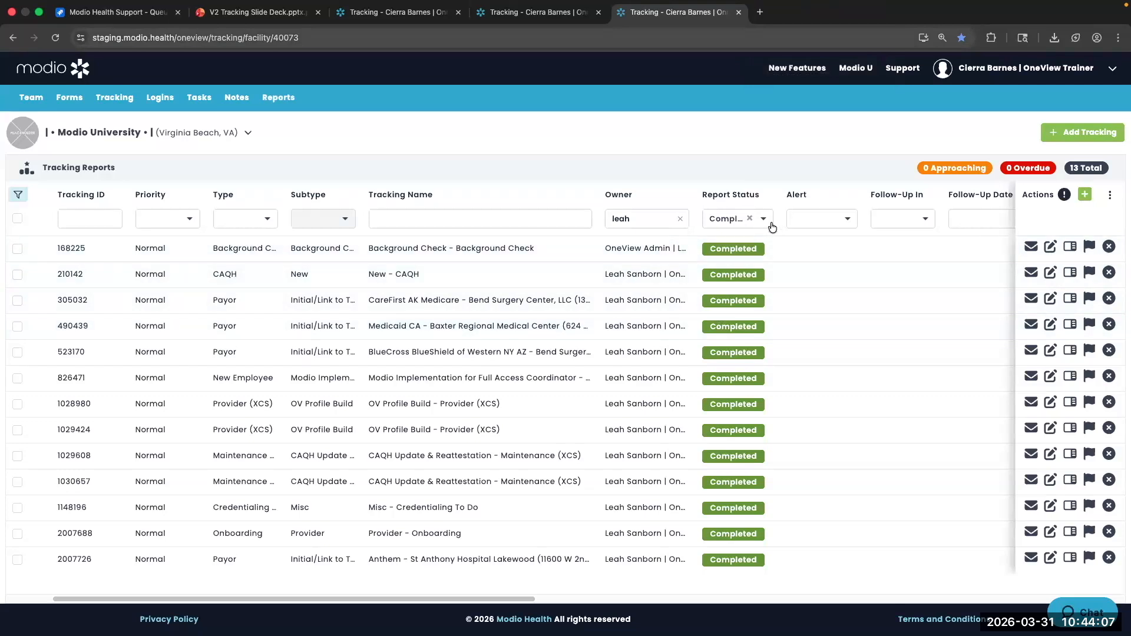
left_click(750, 218)
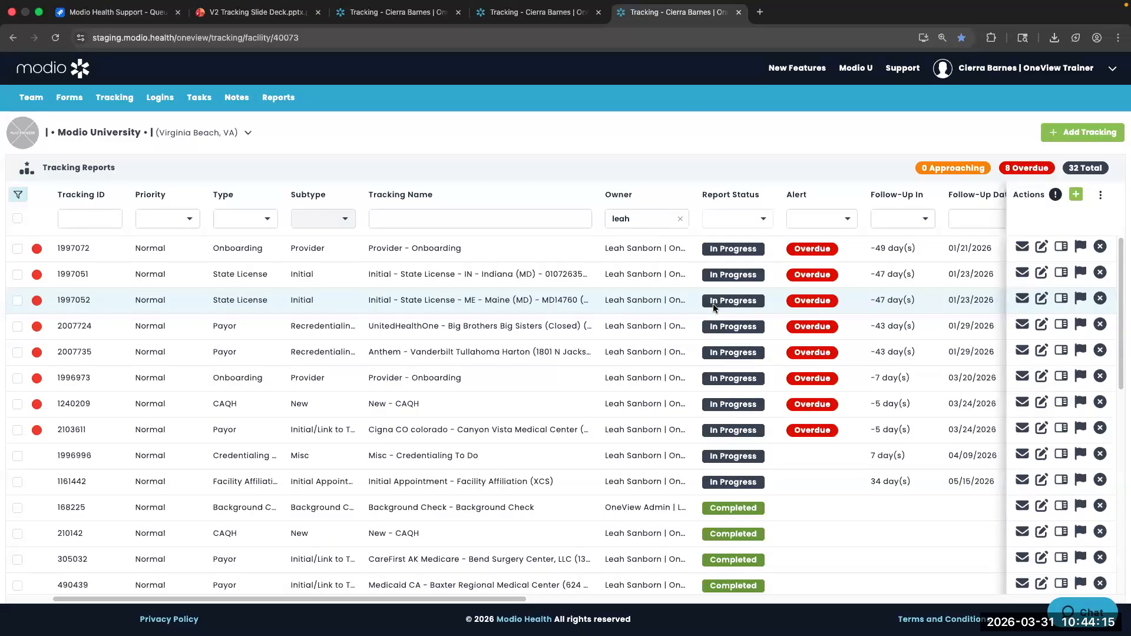
right_click(84, 273)
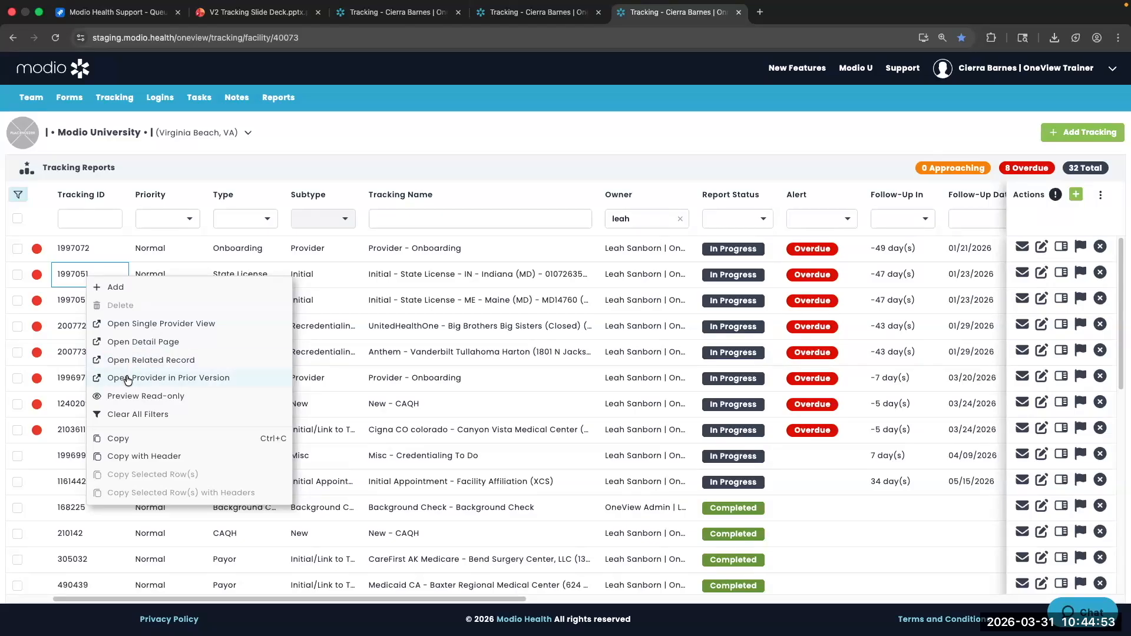
Clear all filters, then show only Archived reports for a single owner, searched by name
left_click(128, 415)
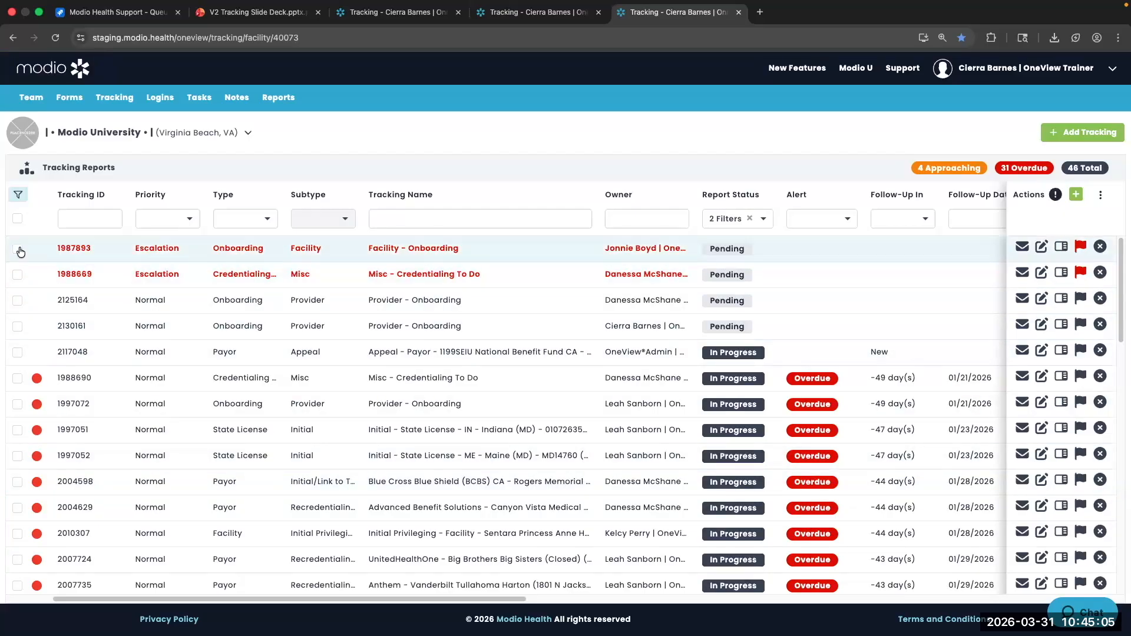
left_click(743, 224)
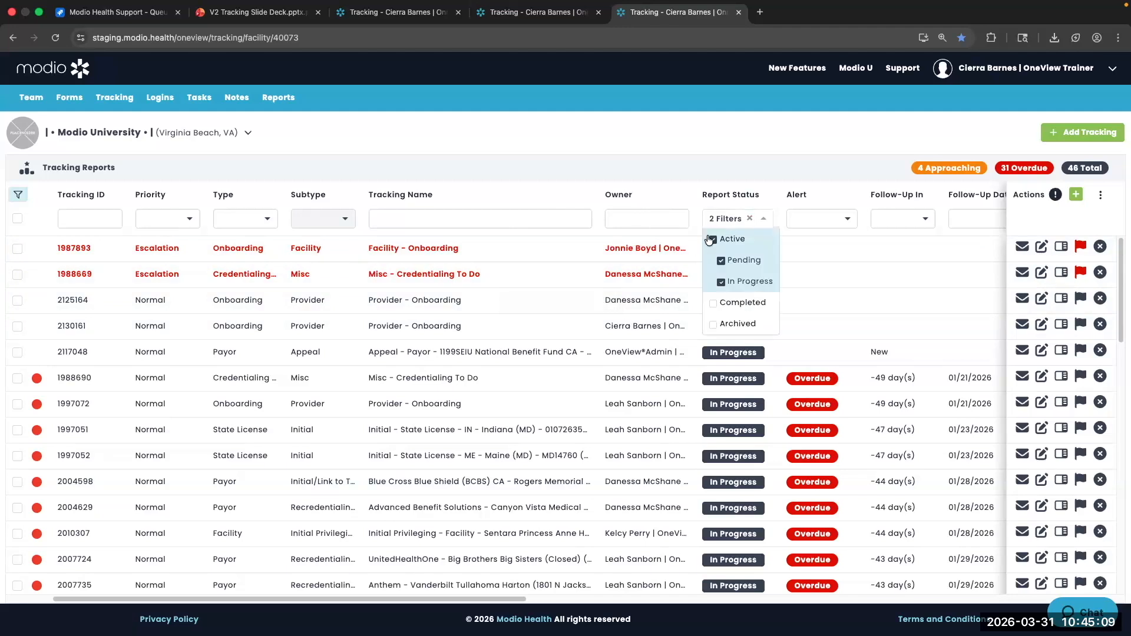
left_click(713, 323)
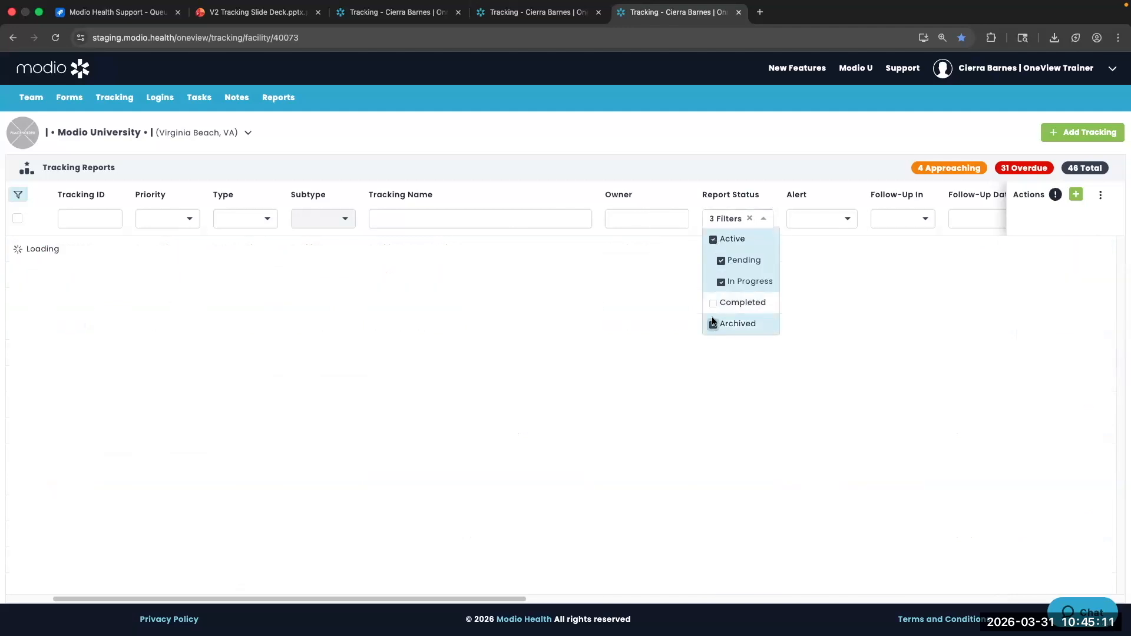
left_click(713, 239)
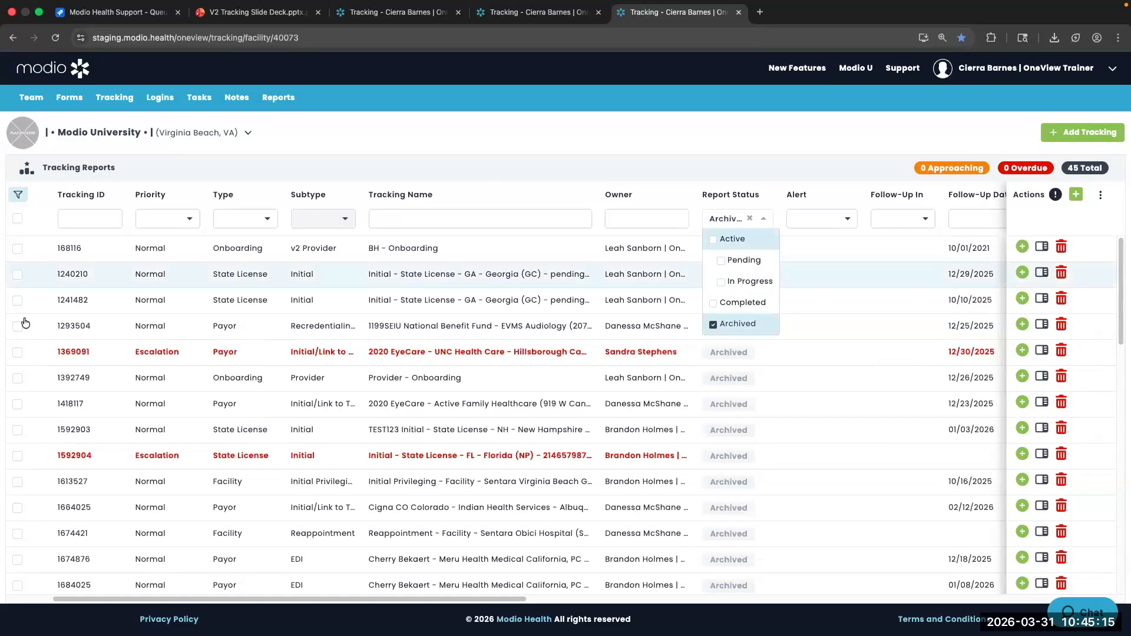
left_click(639, 216)
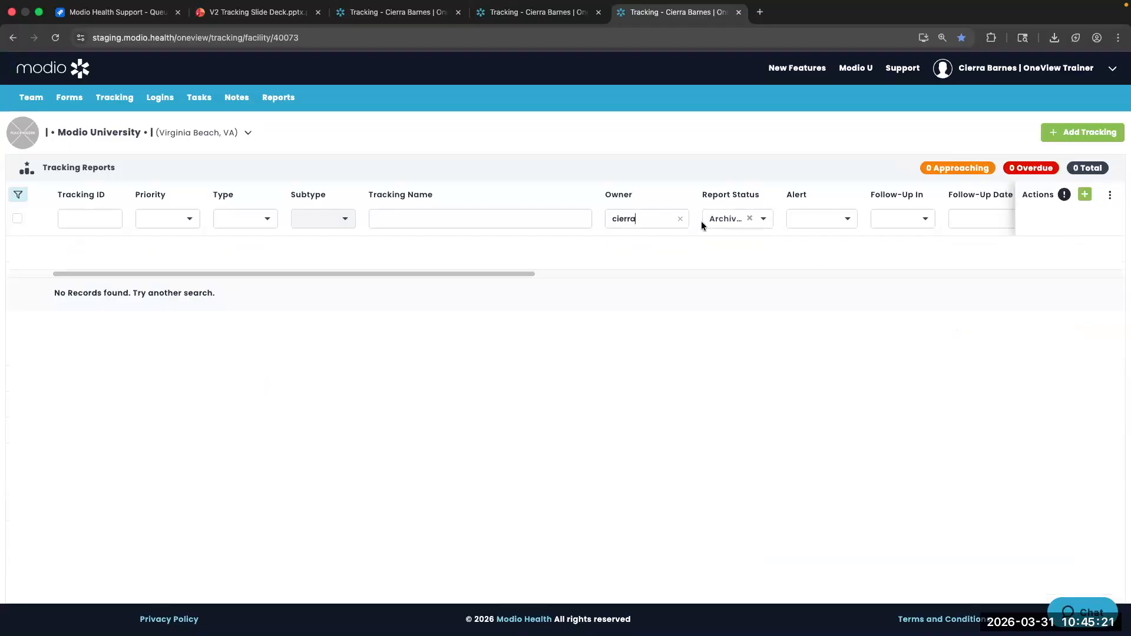
left_click(680, 219)
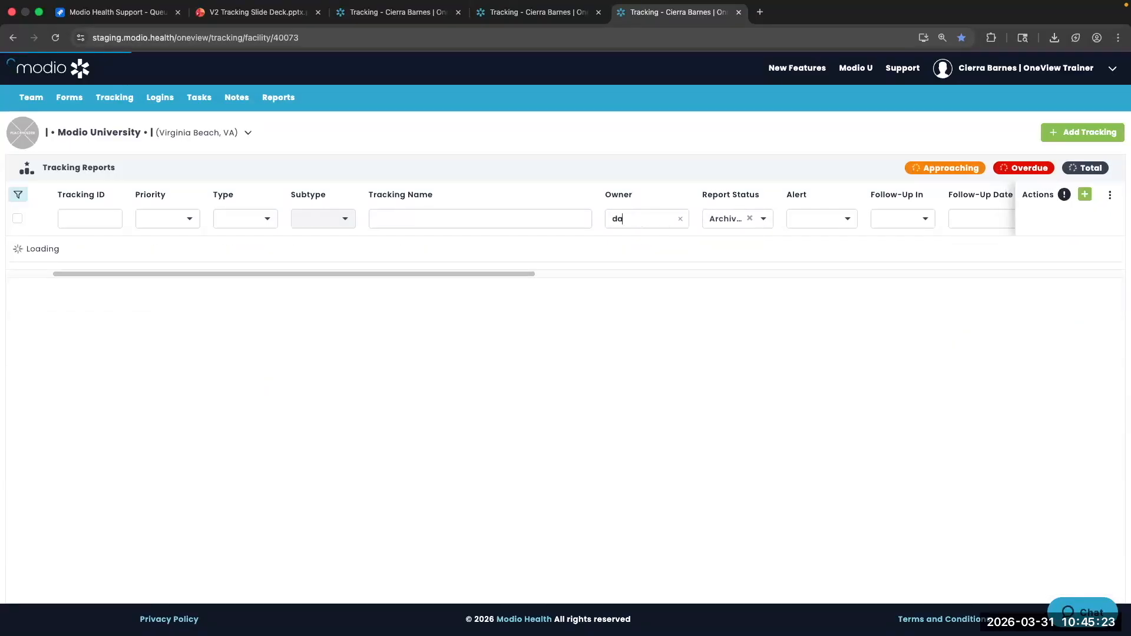
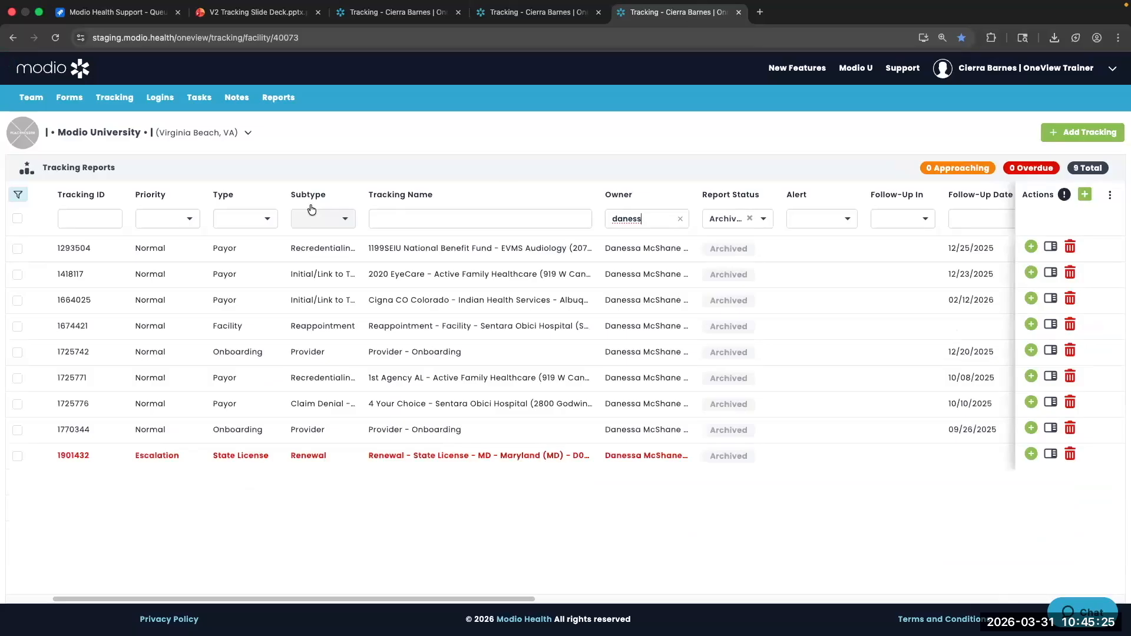
Select archived records 1293504 and 1418117 and open their row actions
left_click(17, 249)
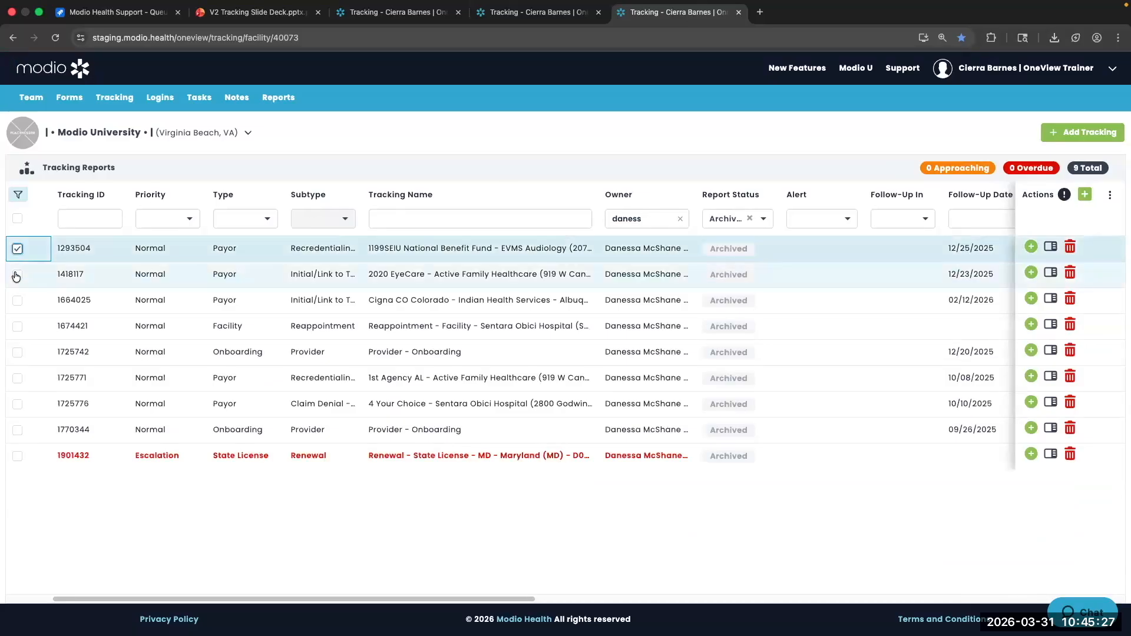
left_click(16, 275)
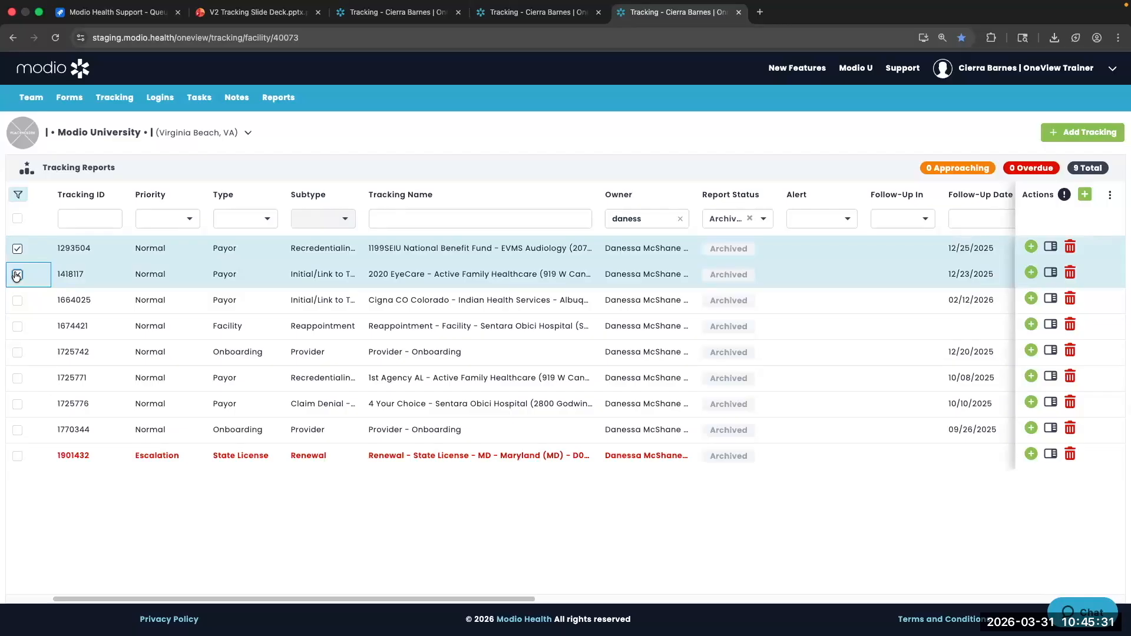
left_click(16, 274)
left_click(17, 274)
right_click(81, 254)
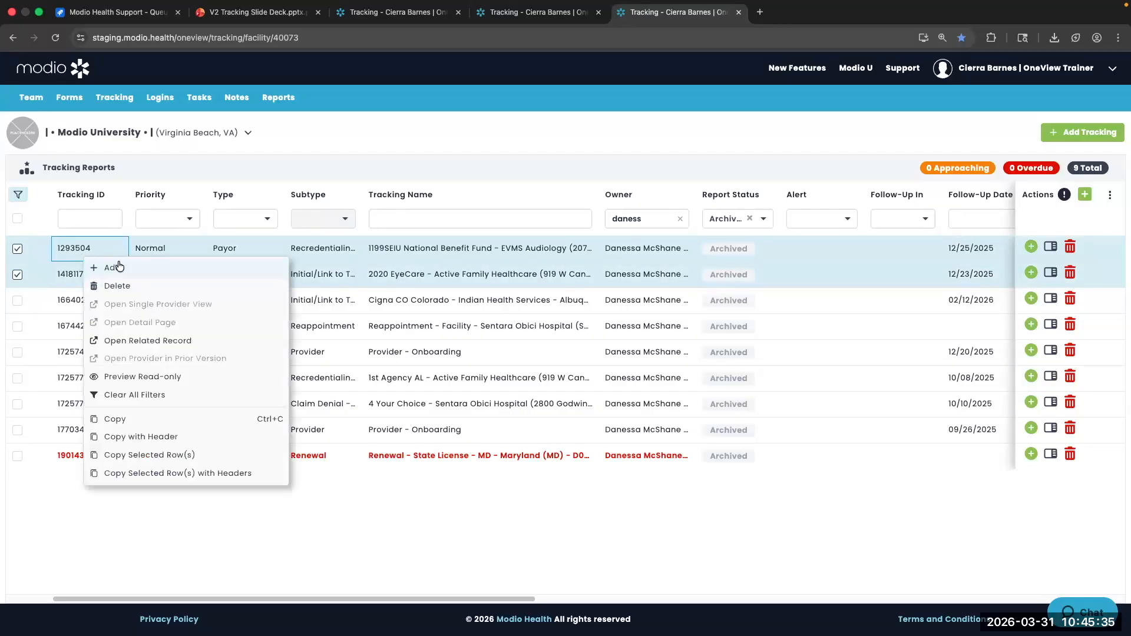
Delete records 1293504 and 1418117, remove the Archived filter, and tick record 1988690
left_click(120, 286)
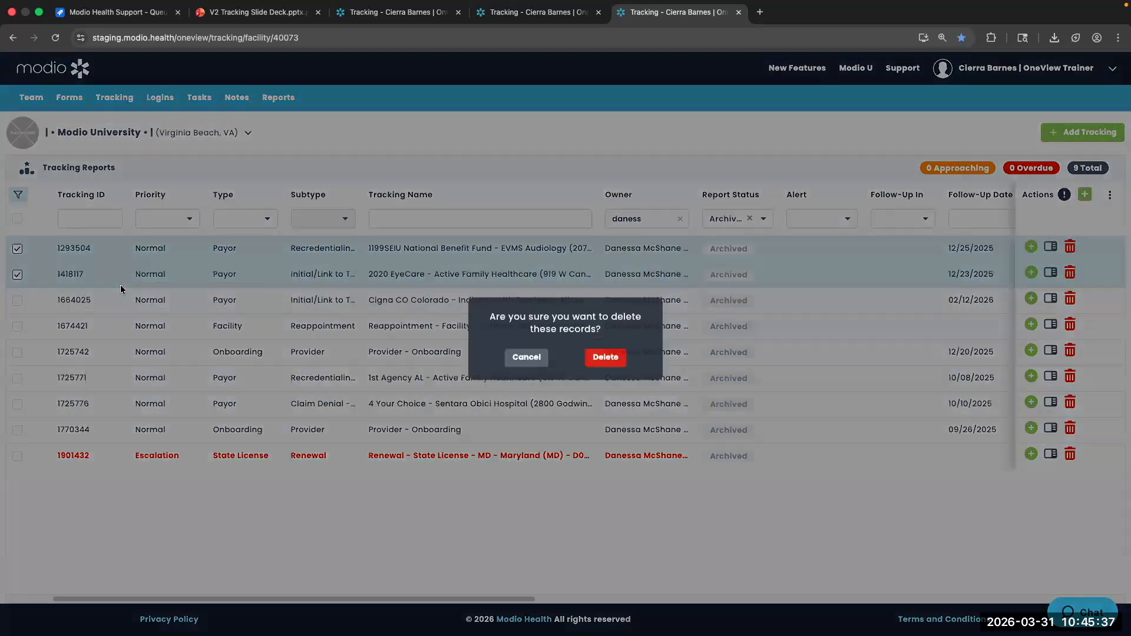
left_click(613, 363)
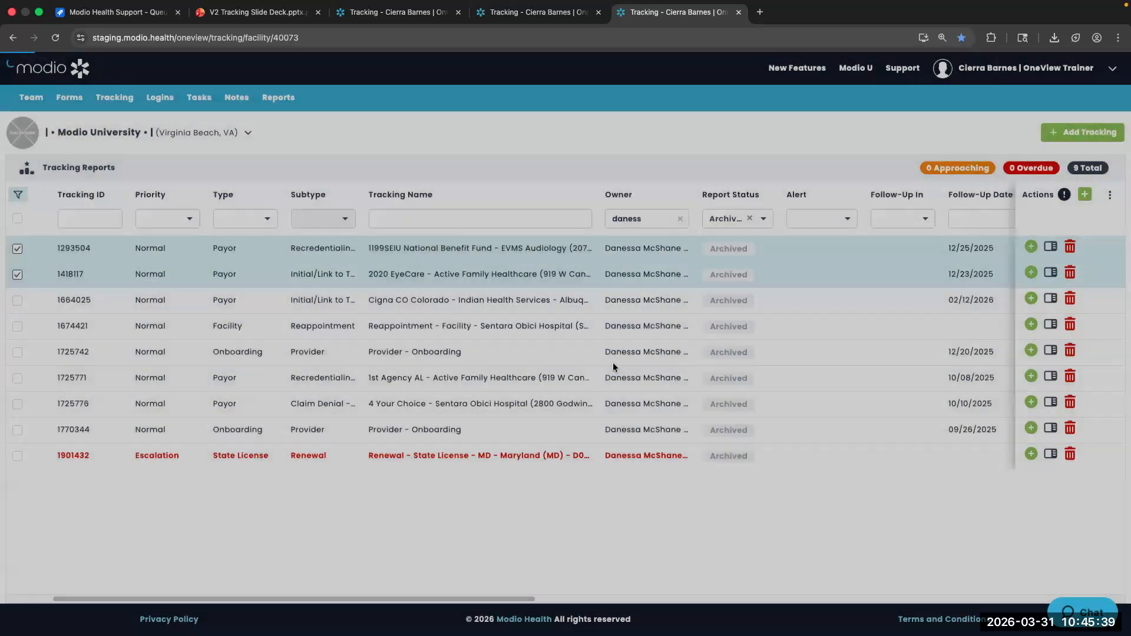
left_click(750, 218)
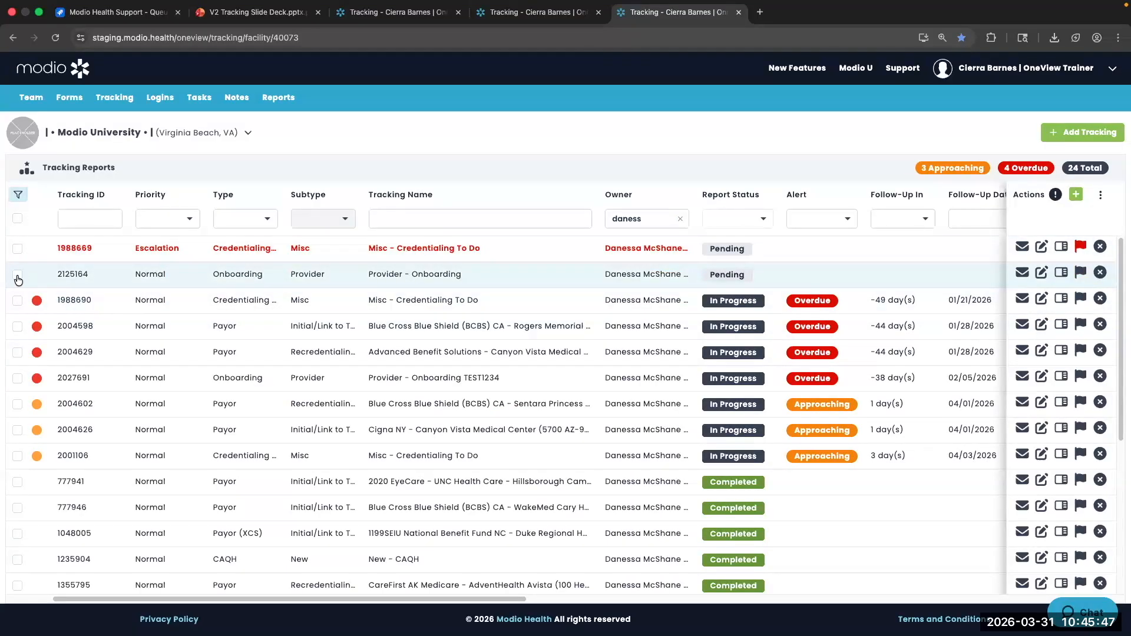
left_click(17, 301)
Also select records 2004598 and 2004629 and open the actions menu for all three
left_click(17, 327)
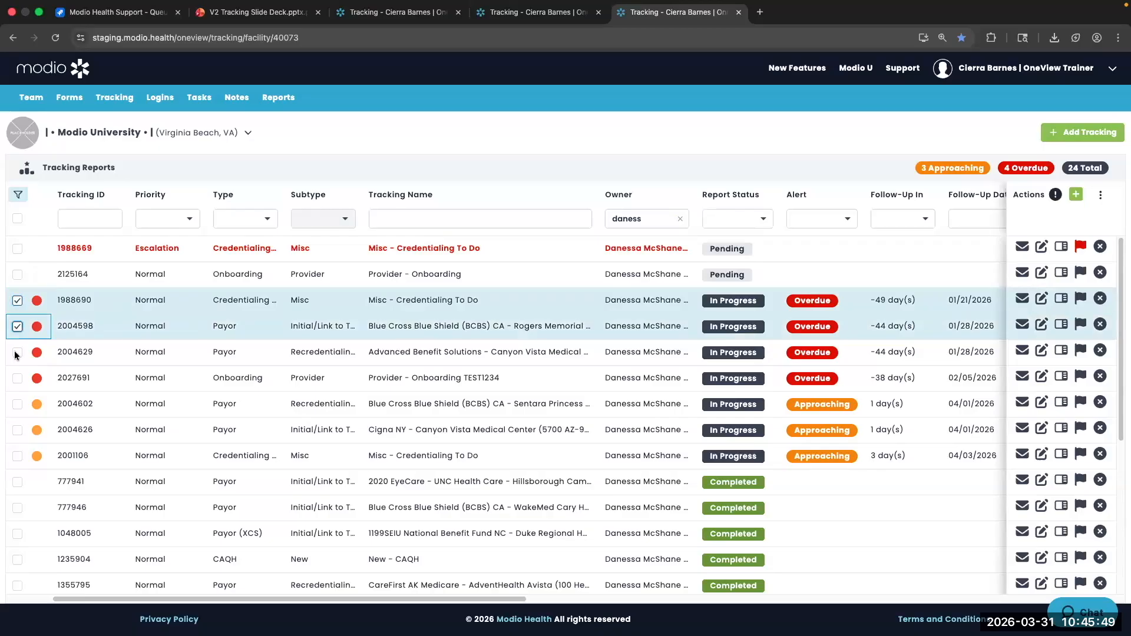
left_click(17, 352)
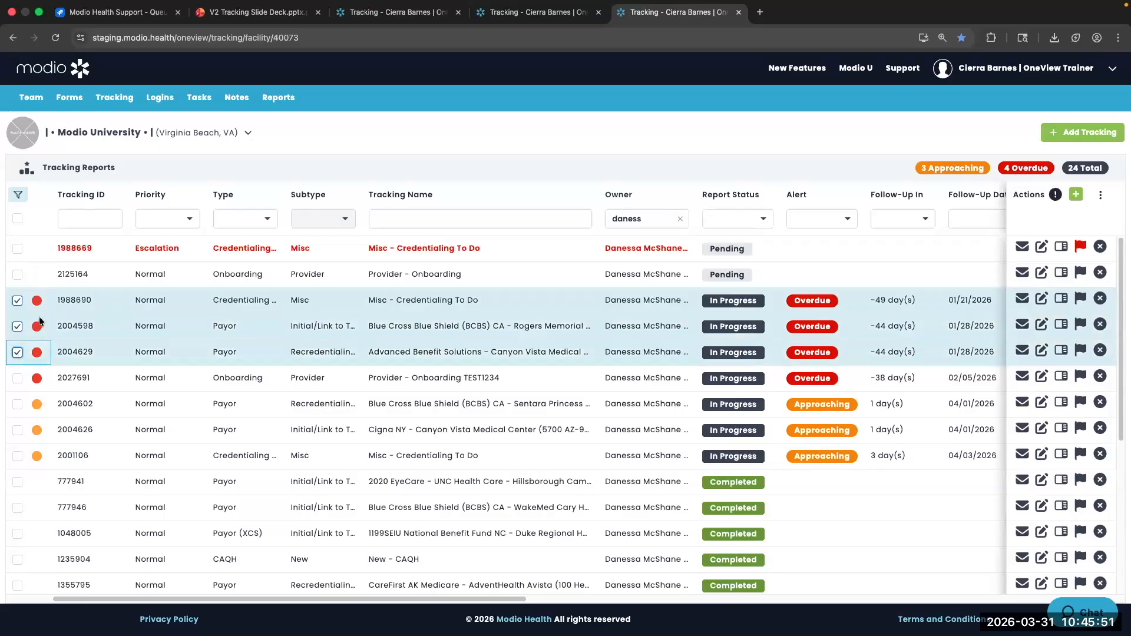
right_click(76, 327)
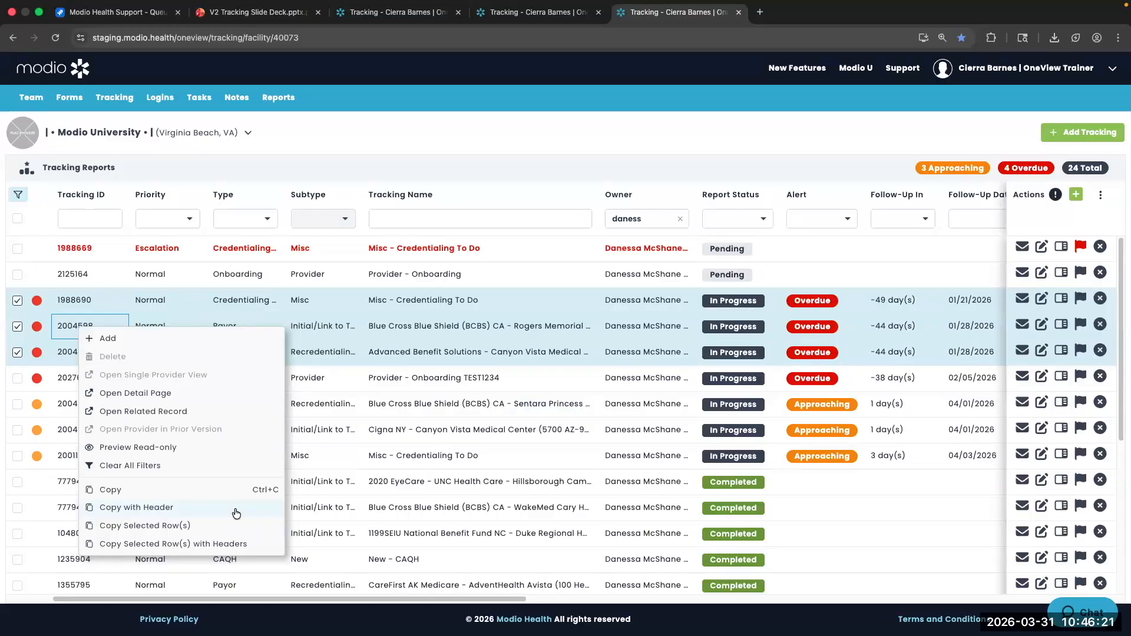
Remove the owner filter and limit Report Status to In Progress, giving 41 reports with 31 overdue
left_click(414, 139)
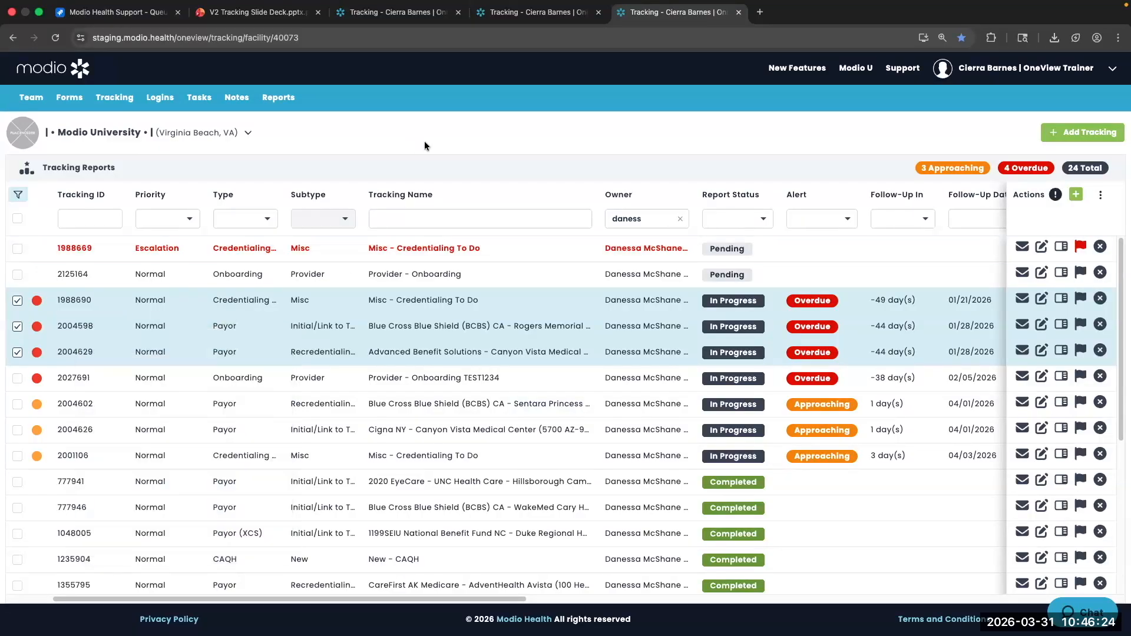
left_click(680, 218)
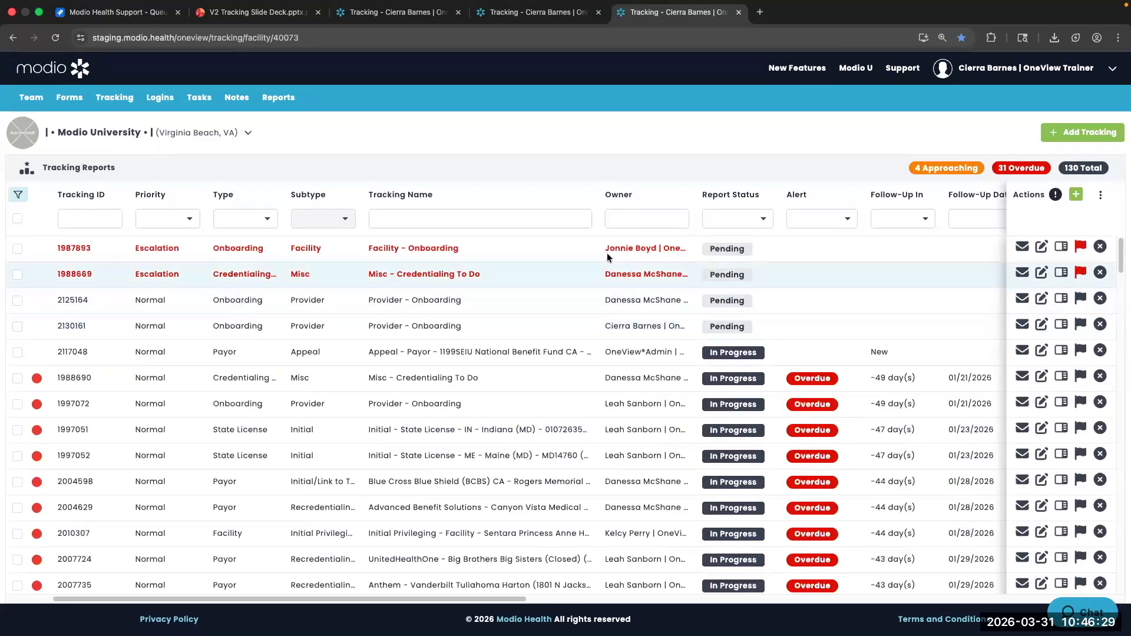
left_click(735, 215)
left_click(730, 281)
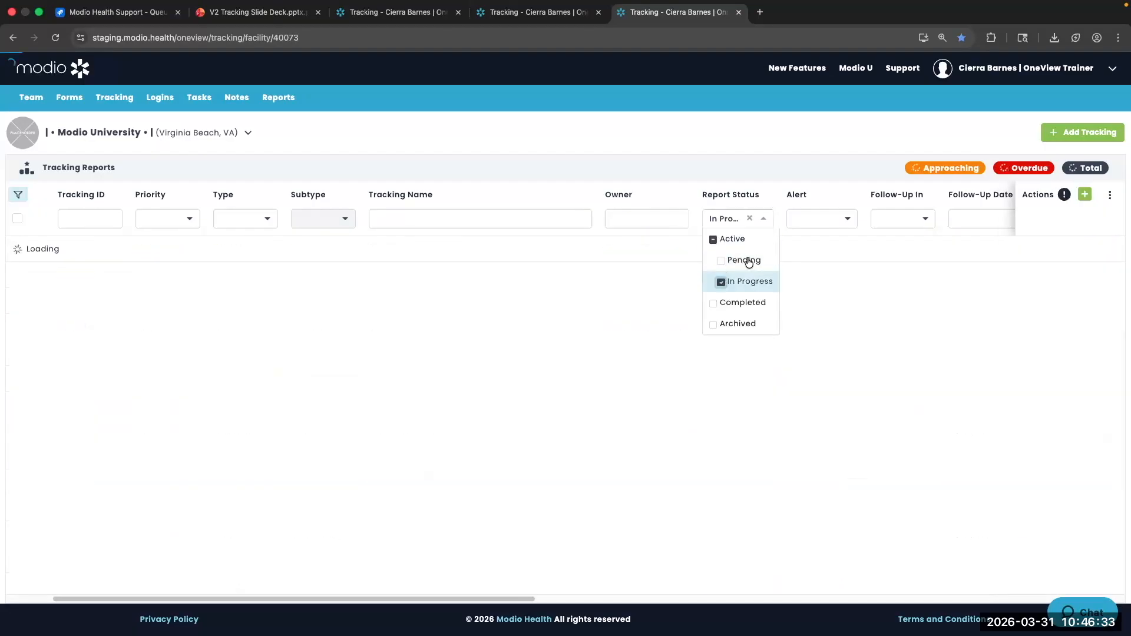
scroll(845, 324, "down", 5)
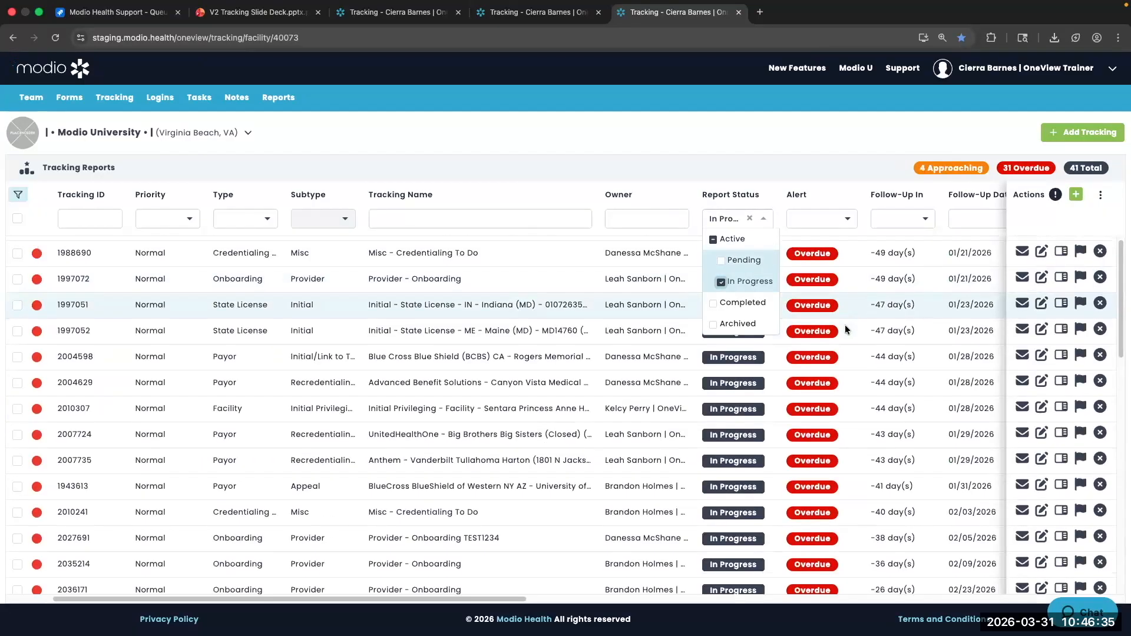
left_click(755, 132)
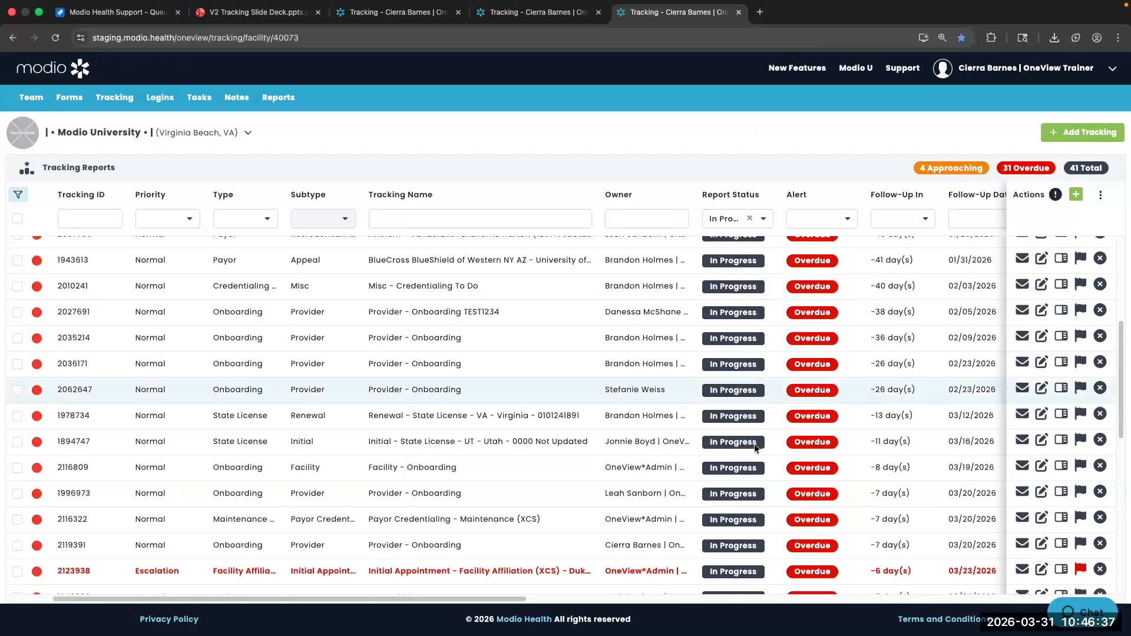
scroll(755, 443, "down", 2)
scroll(754, 444, "down", 4)
scroll(754, 444, "up", 5)
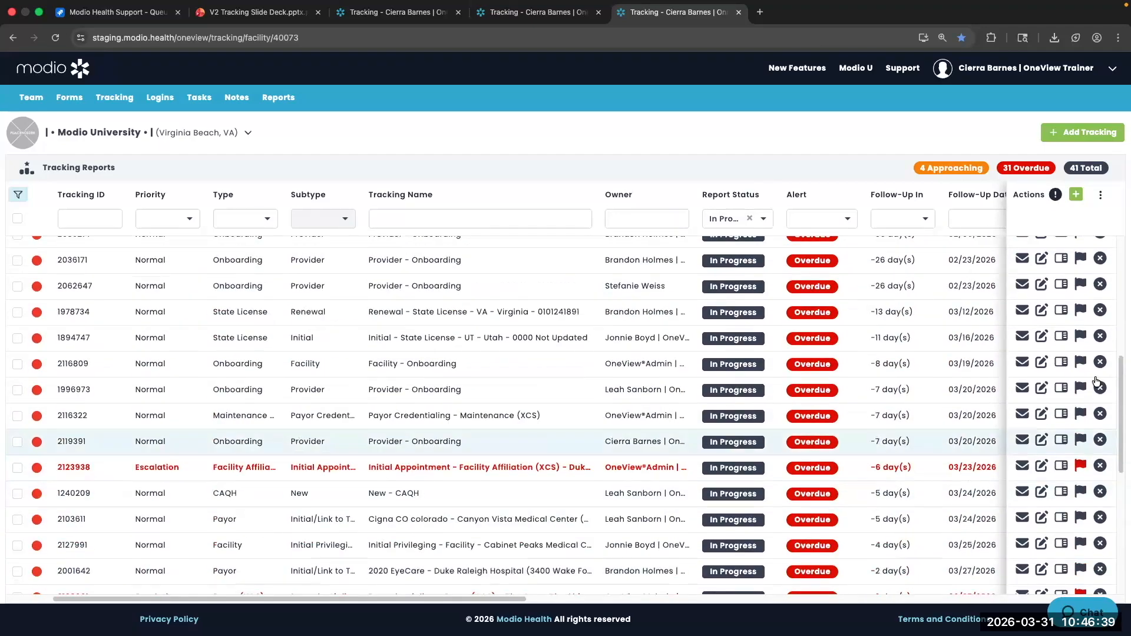
Preview reports 1978734, 2062647, 2116809 and 1996973, then open Step 2 of Payor Credentialing - Maintenance (XCS)
left_click(1061, 309)
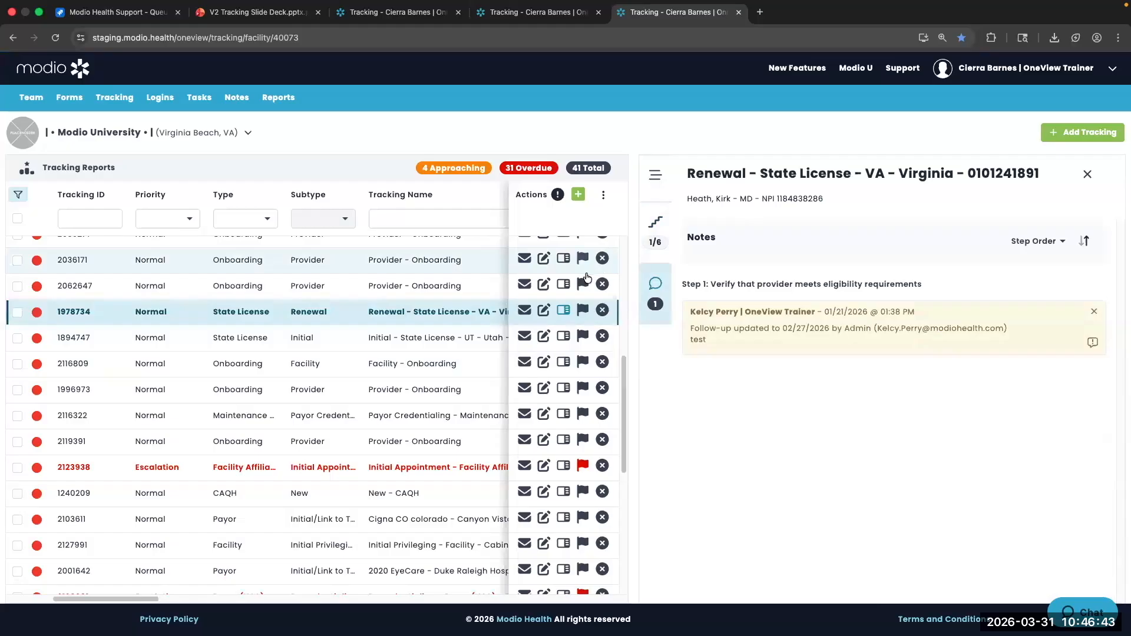
left_click(564, 285)
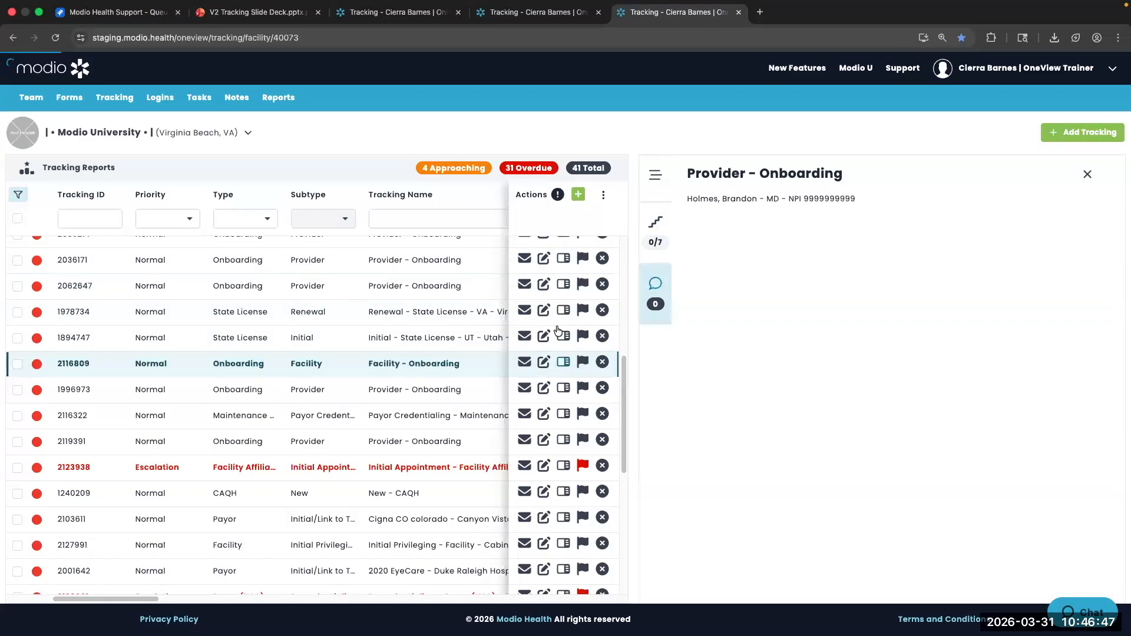
left_click(563, 362)
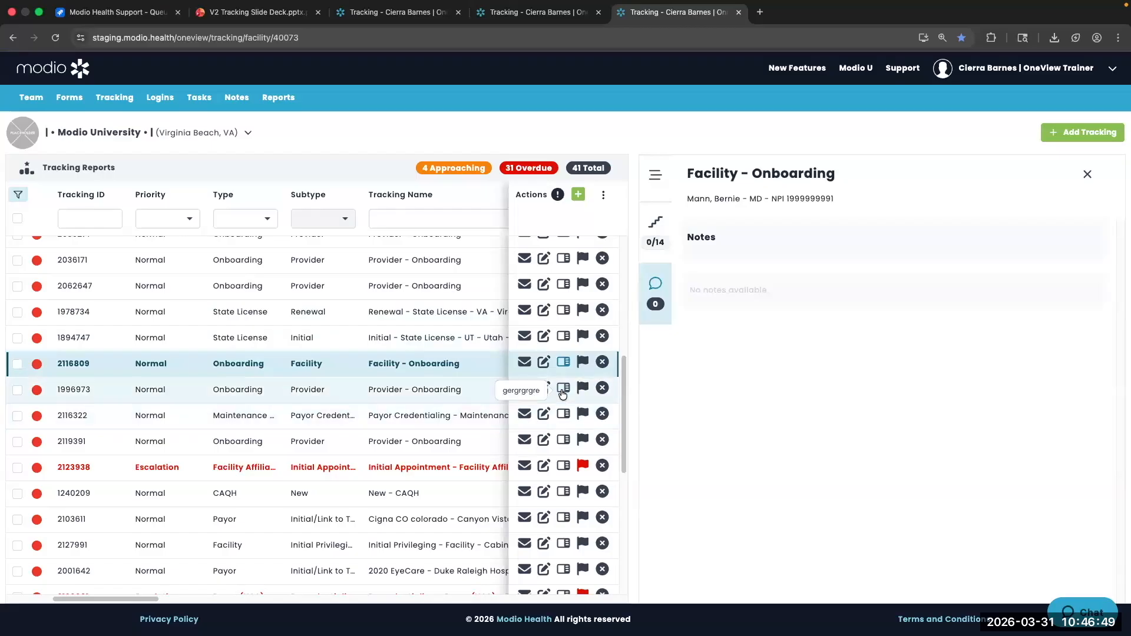
left_click(563, 388)
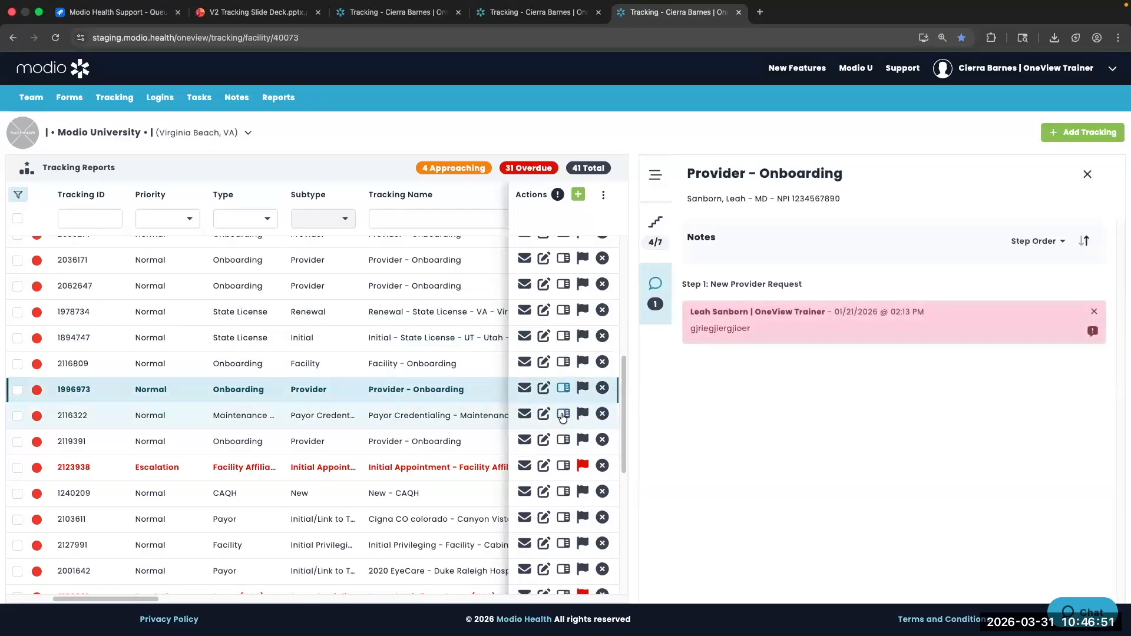
left_click(563, 416)
left_click(656, 230)
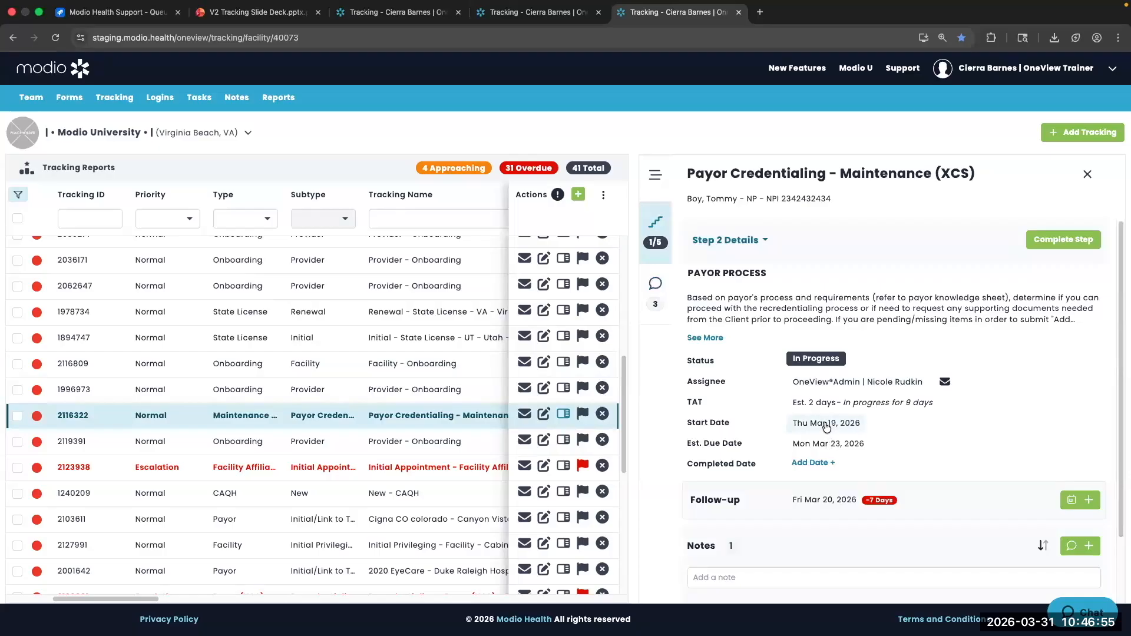
scroll(992, 232, "down", 1)
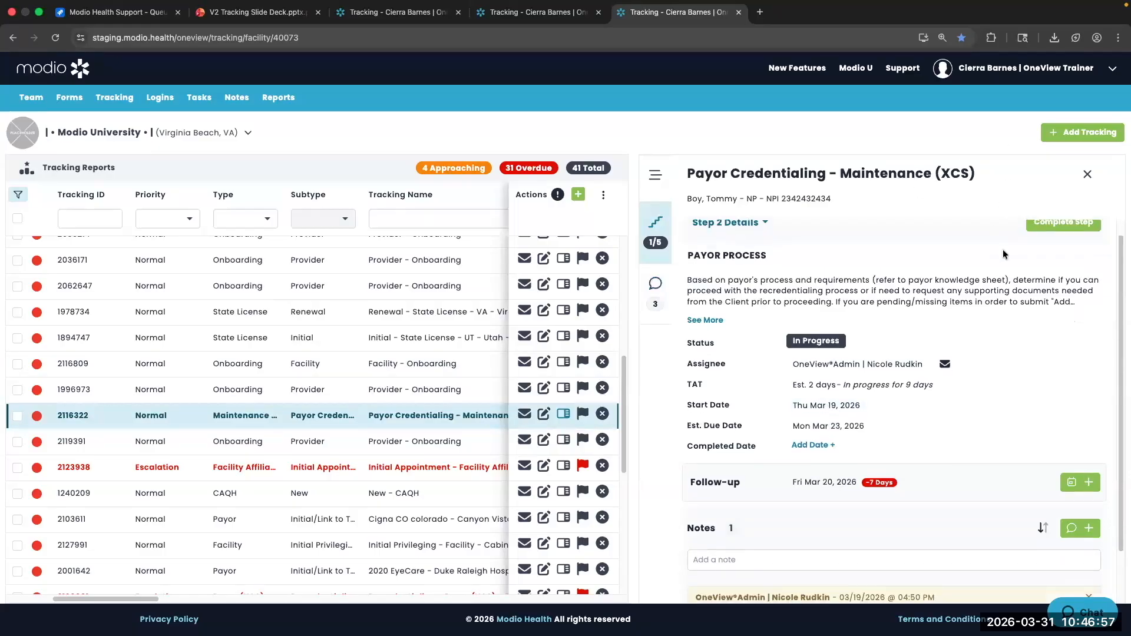
scroll(1004, 255, "up", 1)
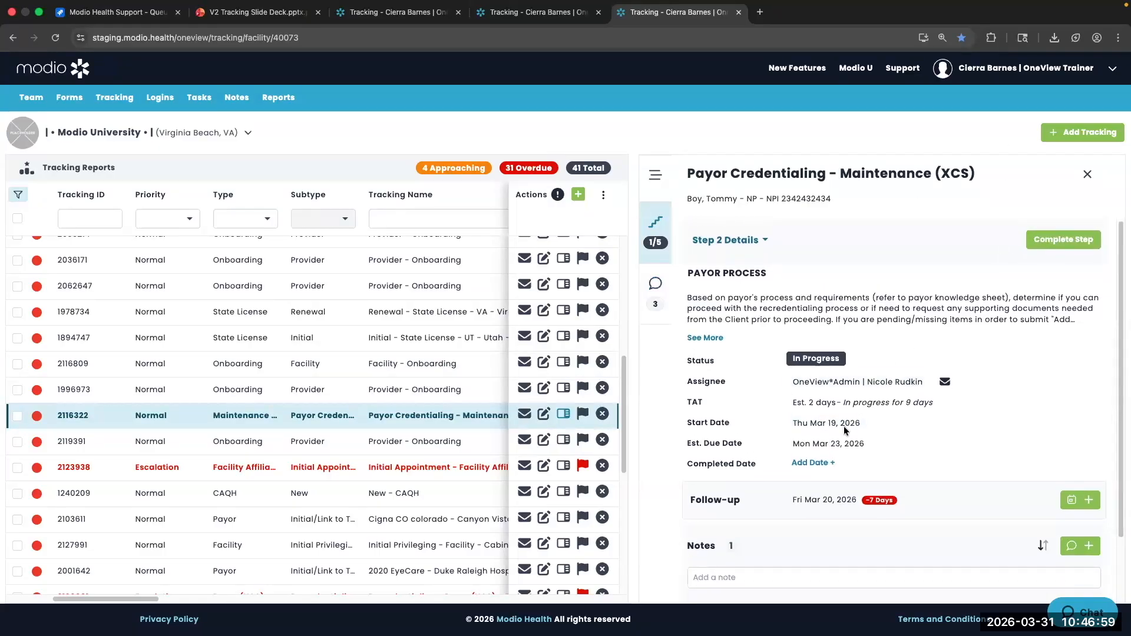
Open tracking 2116322 and set its Payor Process step's completed date to Tue Mar 31, 2026
left_click(562, 440)
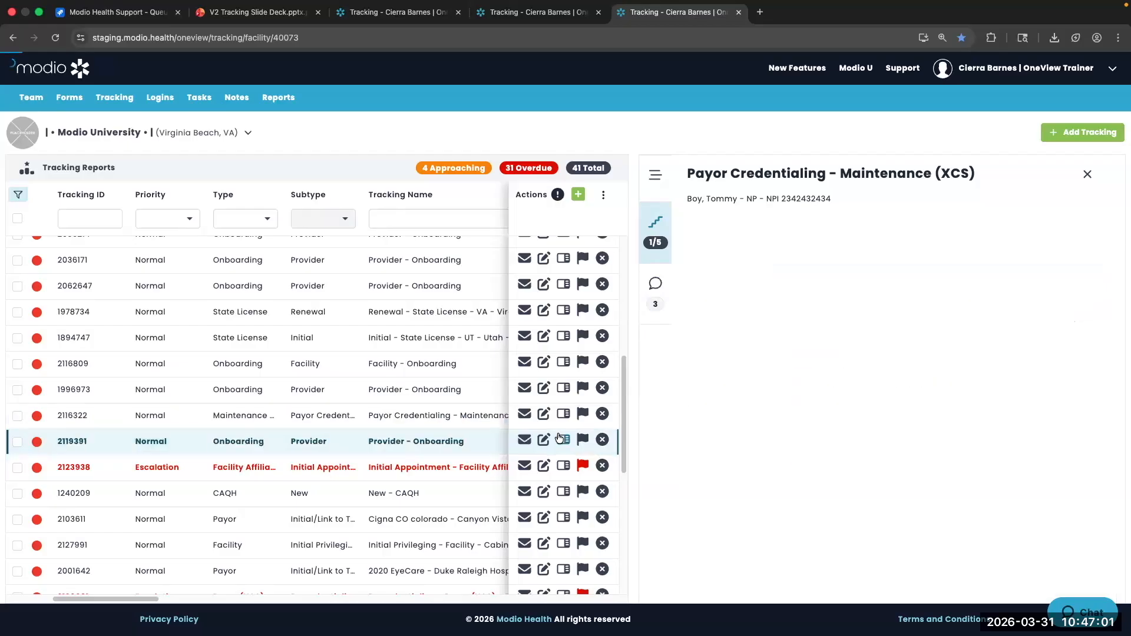
left_click(562, 413)
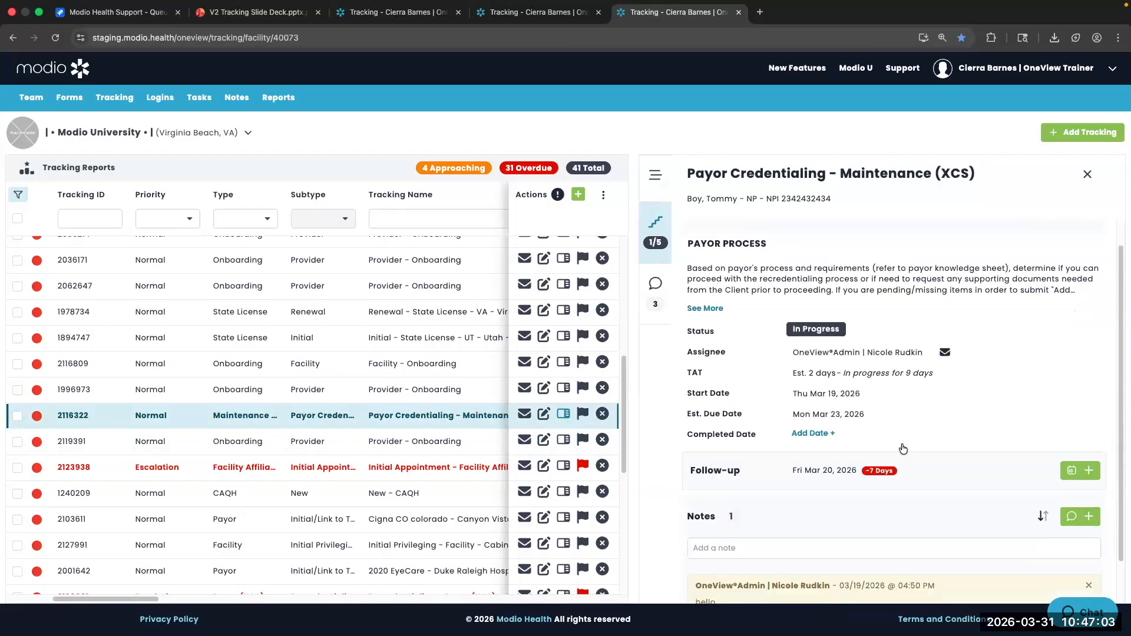
scroll(814, 418, "down", 3)
left_click(814, 414)
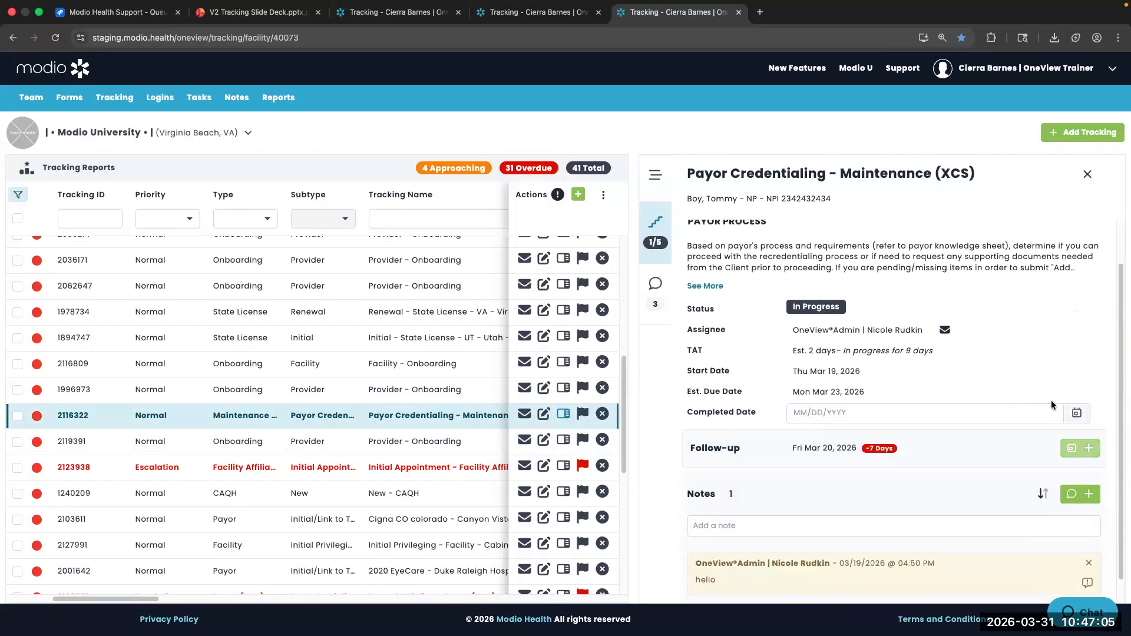
left_click(1077, 415)
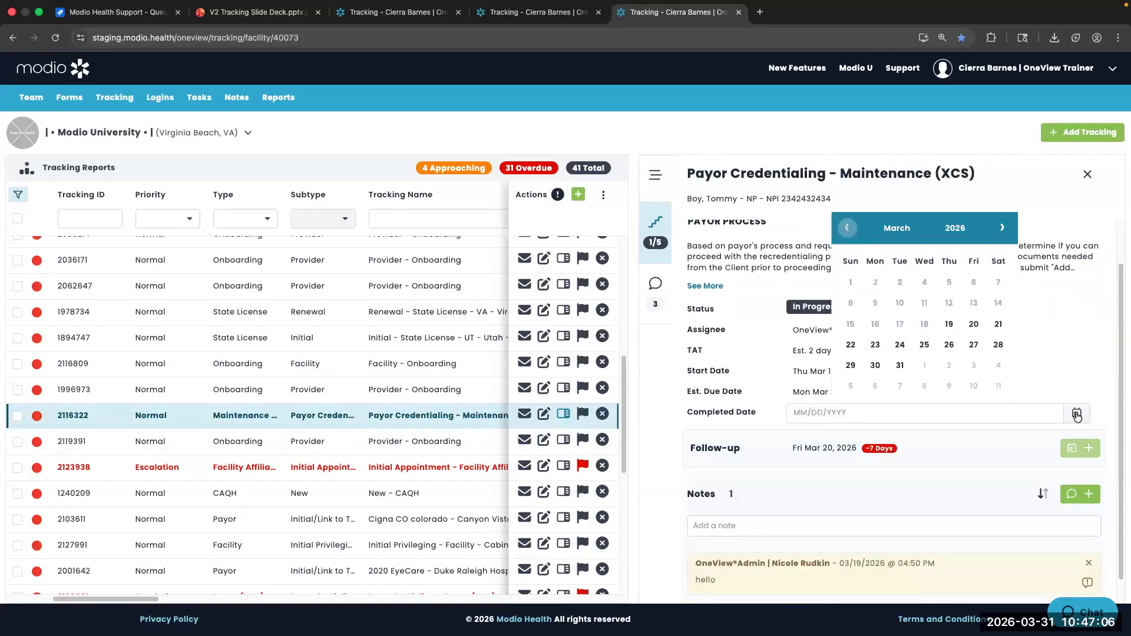
left_click(899, 366)
left_click(1082, 357)
scroll(1004, 431, "up", 1)
scroll(1000, 432, "down", 2)
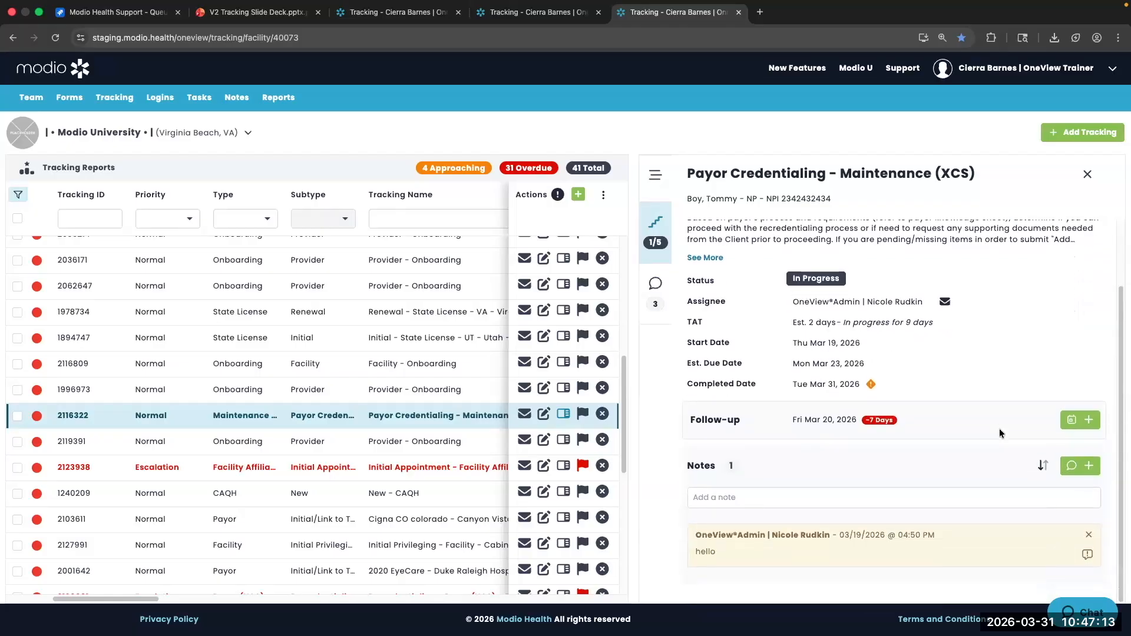
scroll(918, 472, "up", 1)
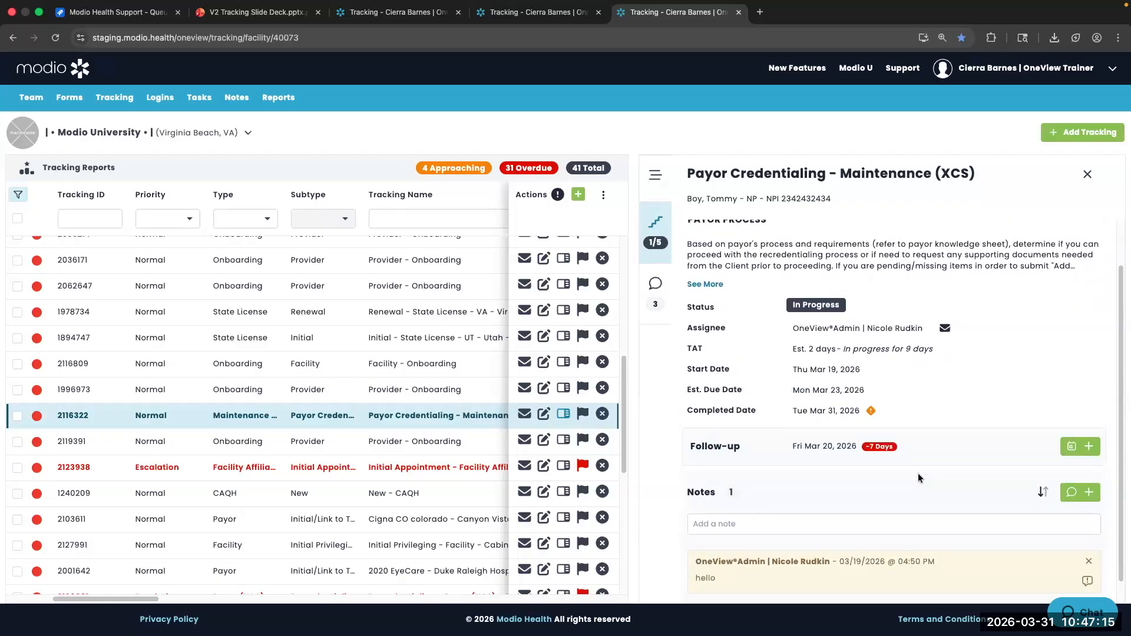
scroll(918, 473, "up", 2)
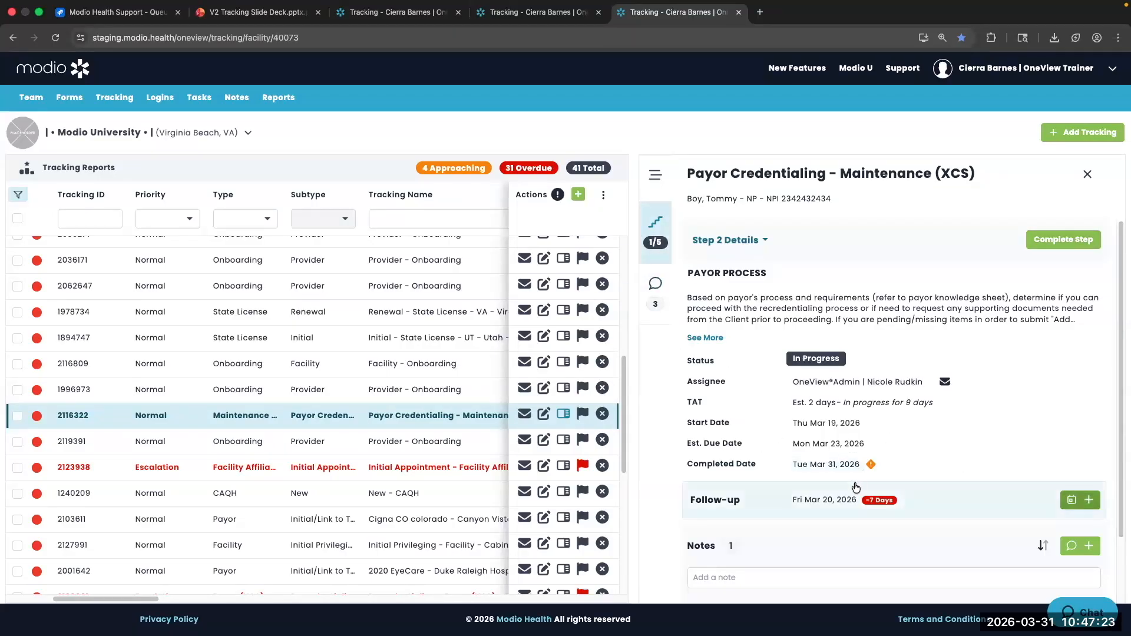
Complete the Payor Process step with the completion note 'Test'
left_click(850, 466)
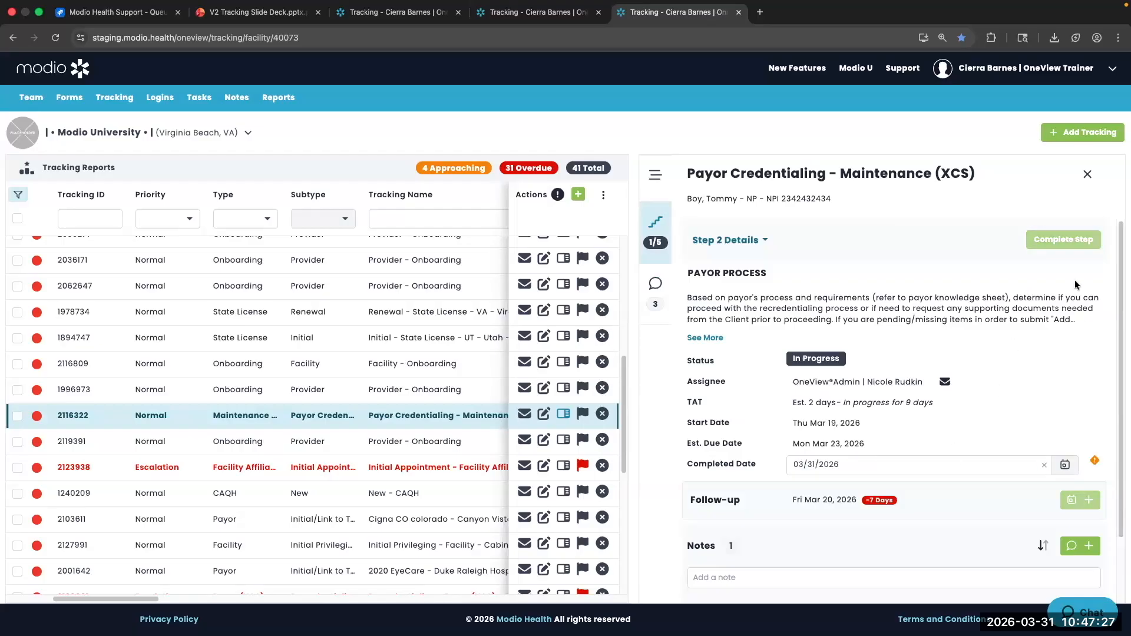
left_click(1061, 252)
left_click(1062, 240)
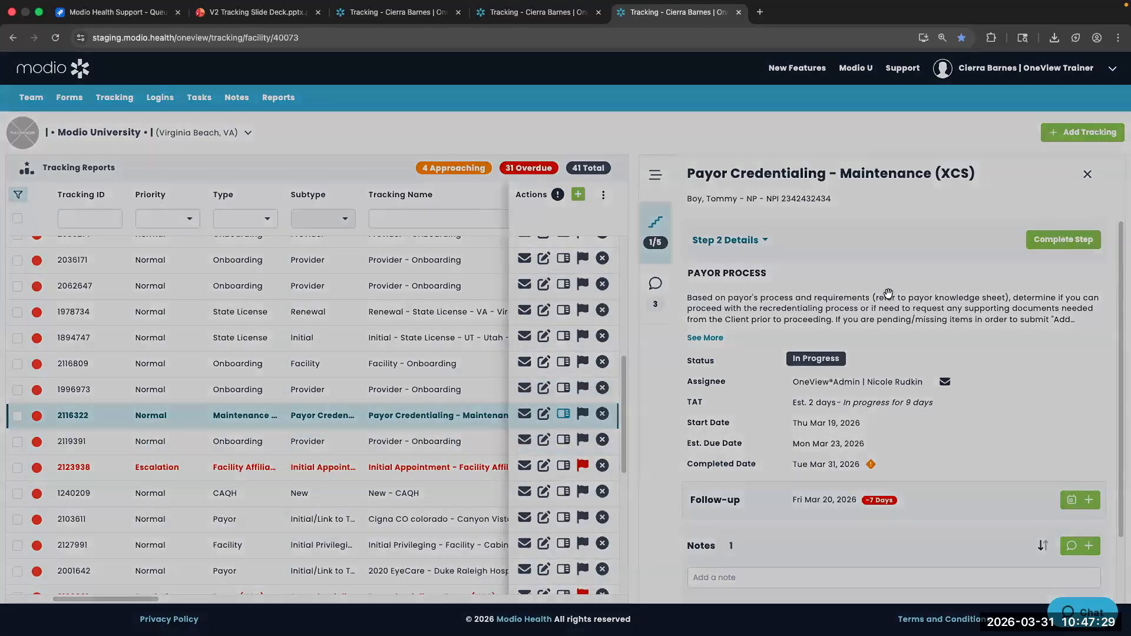
left_click(364, 225)
type("Test")
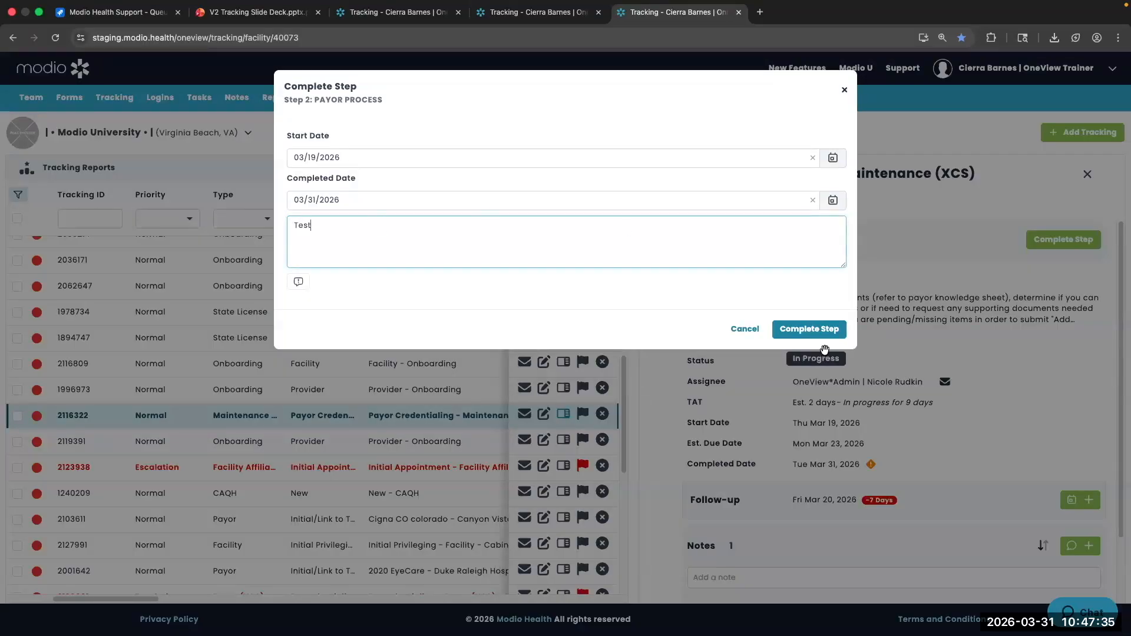
left_click(820, 330)
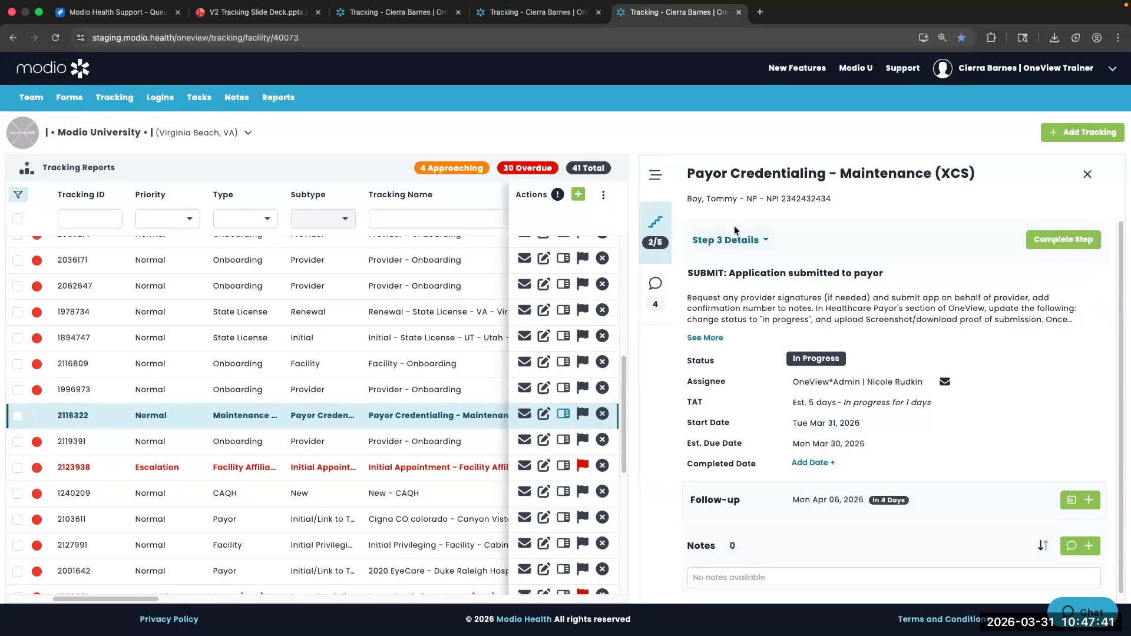
left_click(740, 242)
Go back to step 2 - PAYOR PROCESS and open its Update Completed Date form, prefilled with 03/31/2026
left_click(744, 266)
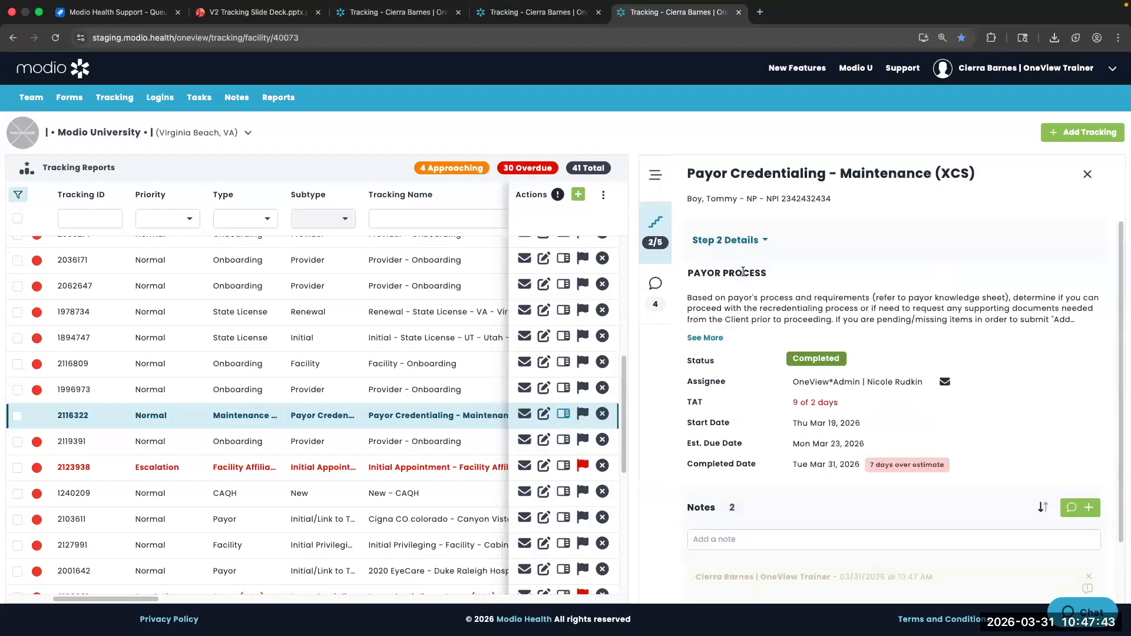
left_click(829, 463)
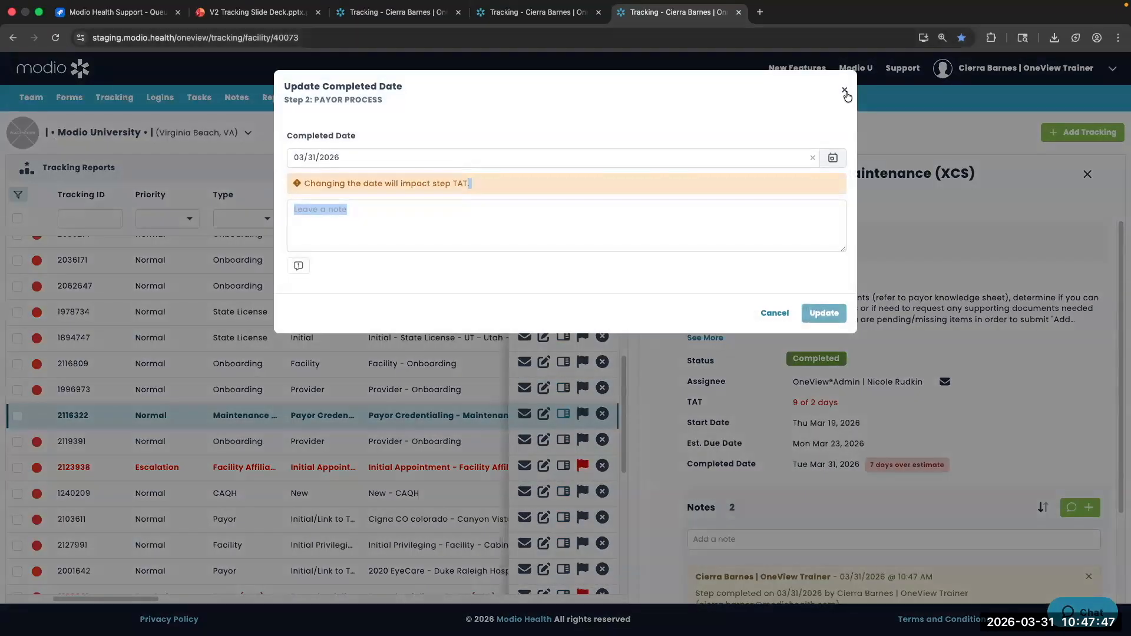
left_click(845, 92)
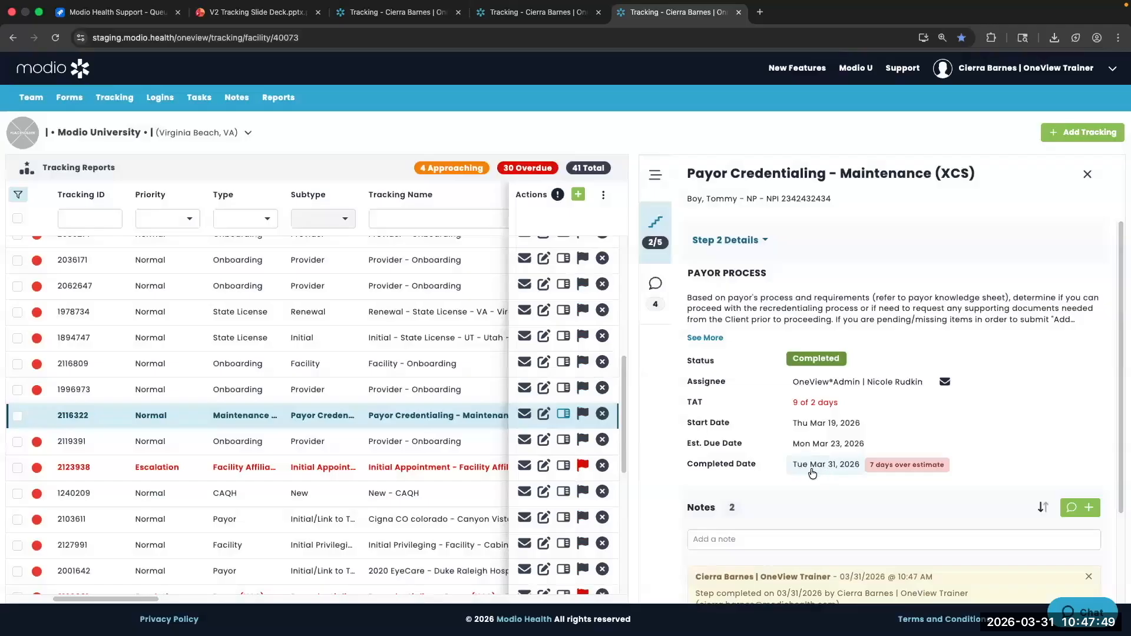
scroll(837, 469, "down", 2)
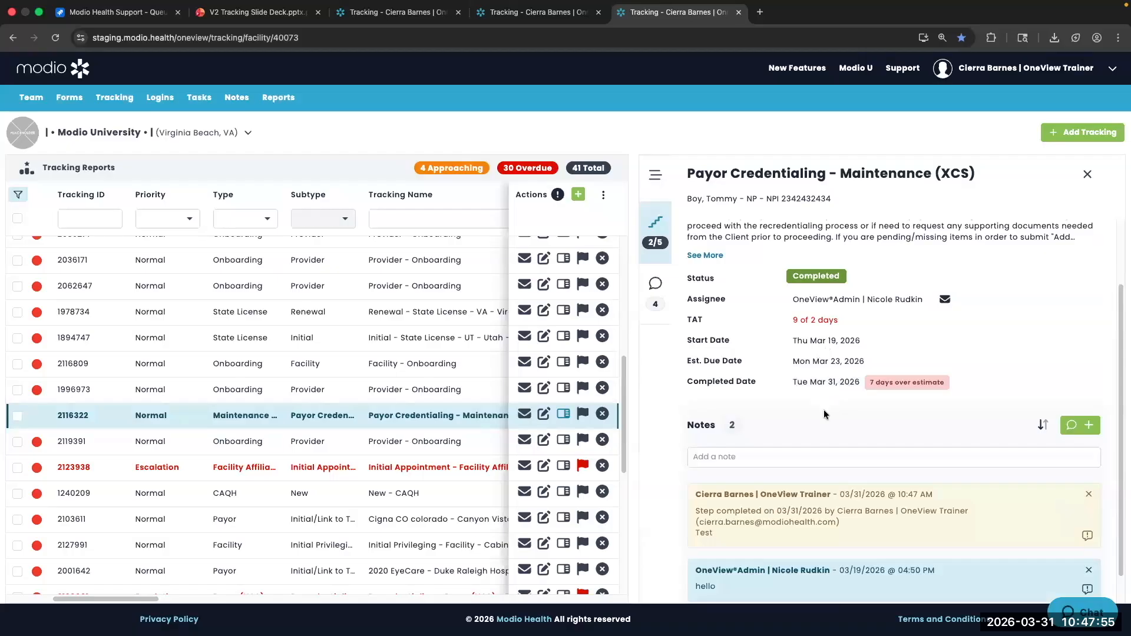
left_click(827, 383)
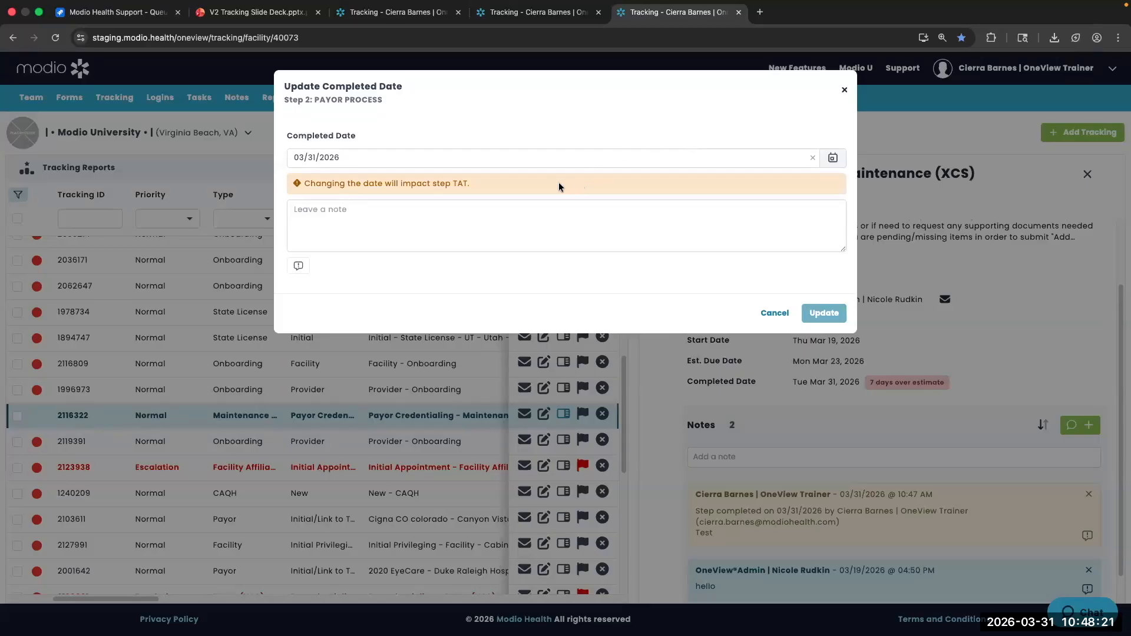
Change the completed date to March 30, 2026 with the note 'Test' and save
left_click(417, 210)
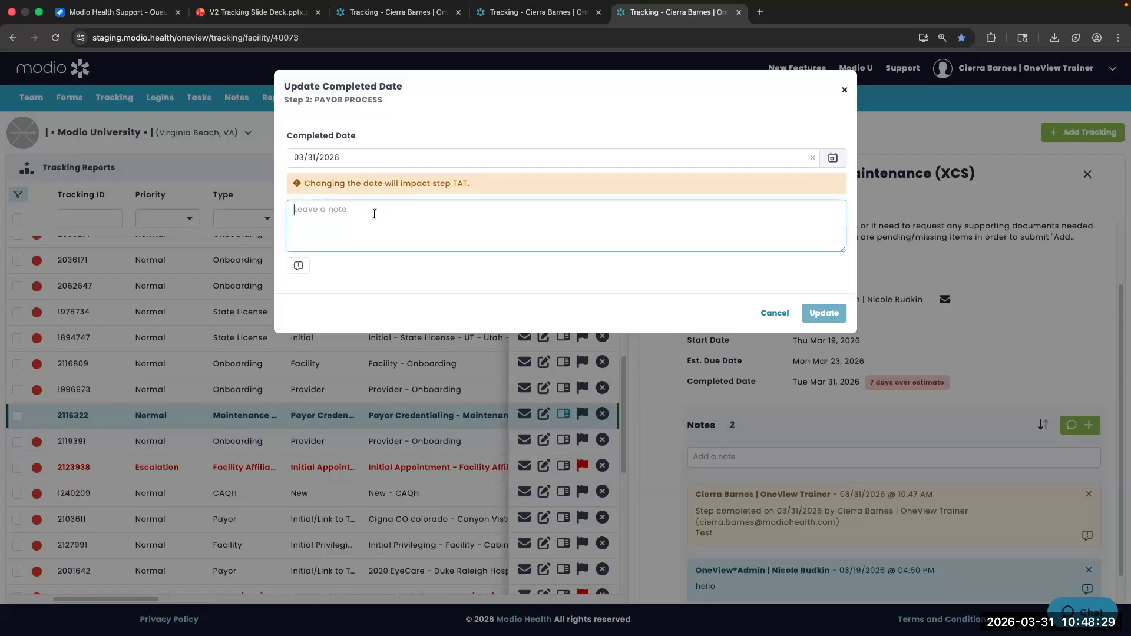
left_click(833, 158)
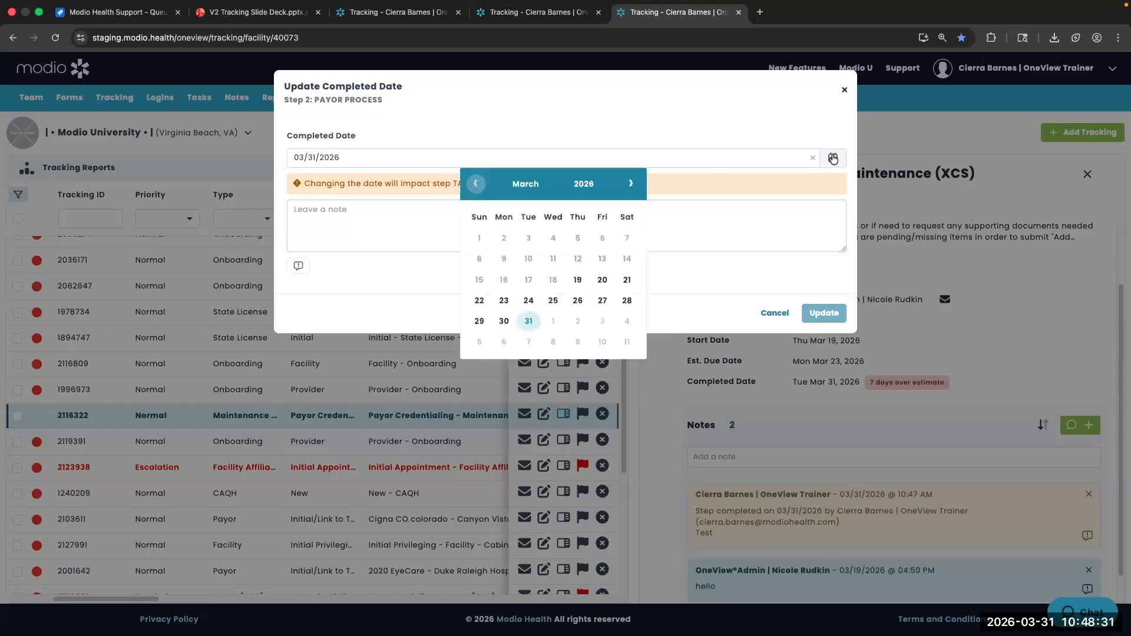
left_click(503, 321)
left_click(393, 223)
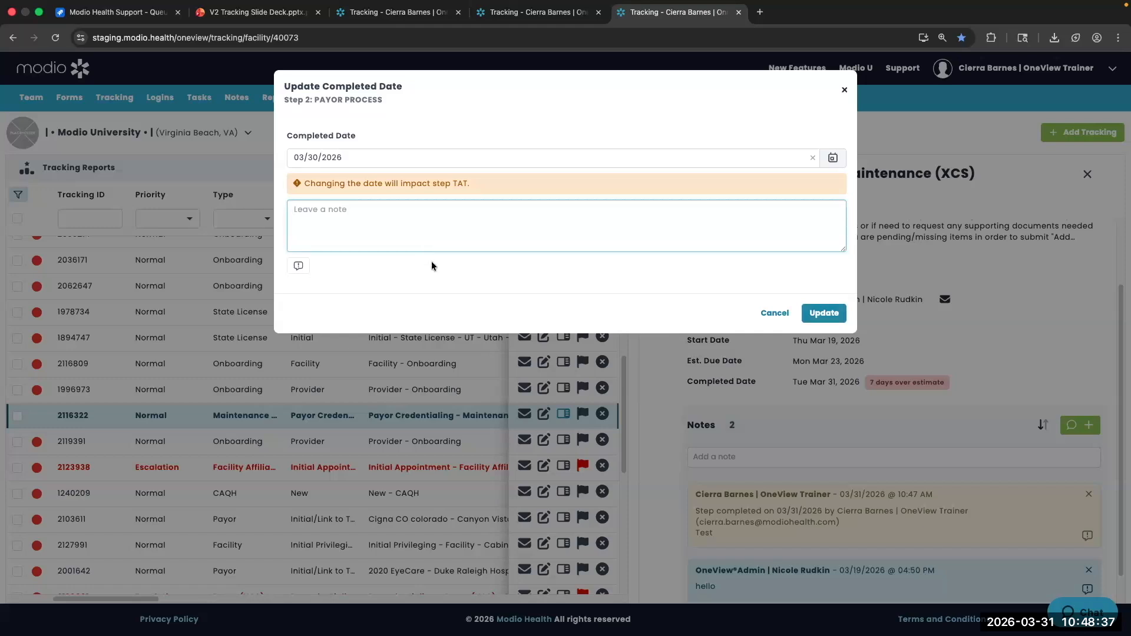
type("Test")
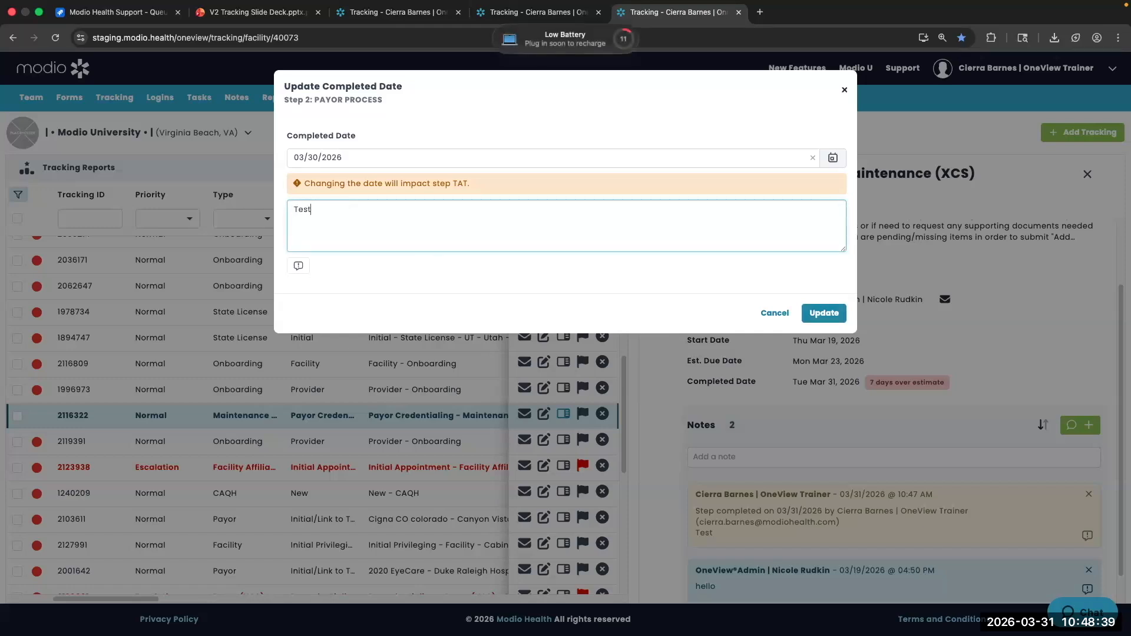
left_click(823, 313)
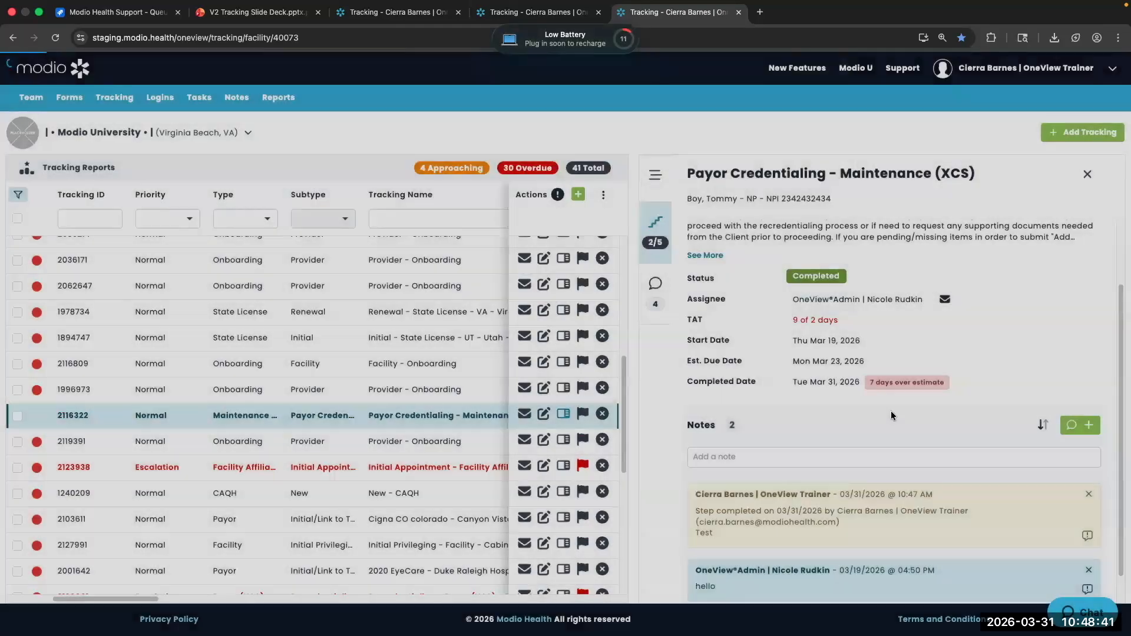
Close the Payor Credentialing detail panel to return to the Tracking Reports table
scroll(898, 364, "down", 2)
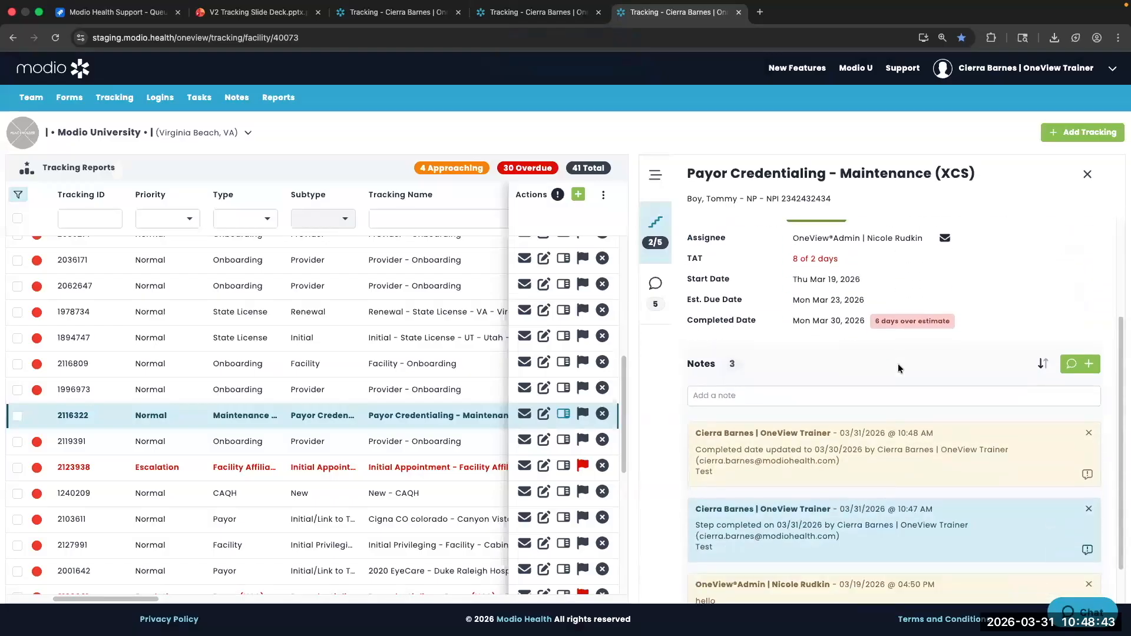
scroll(898, 363, "down", 1)
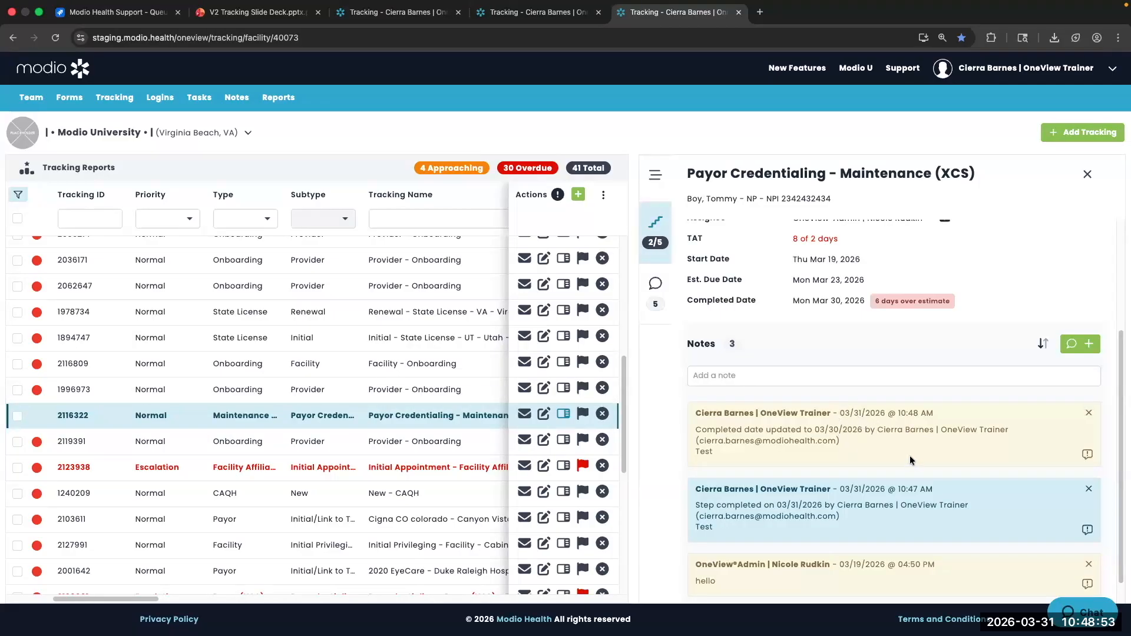
scroll(1001, 330, "up", 3)
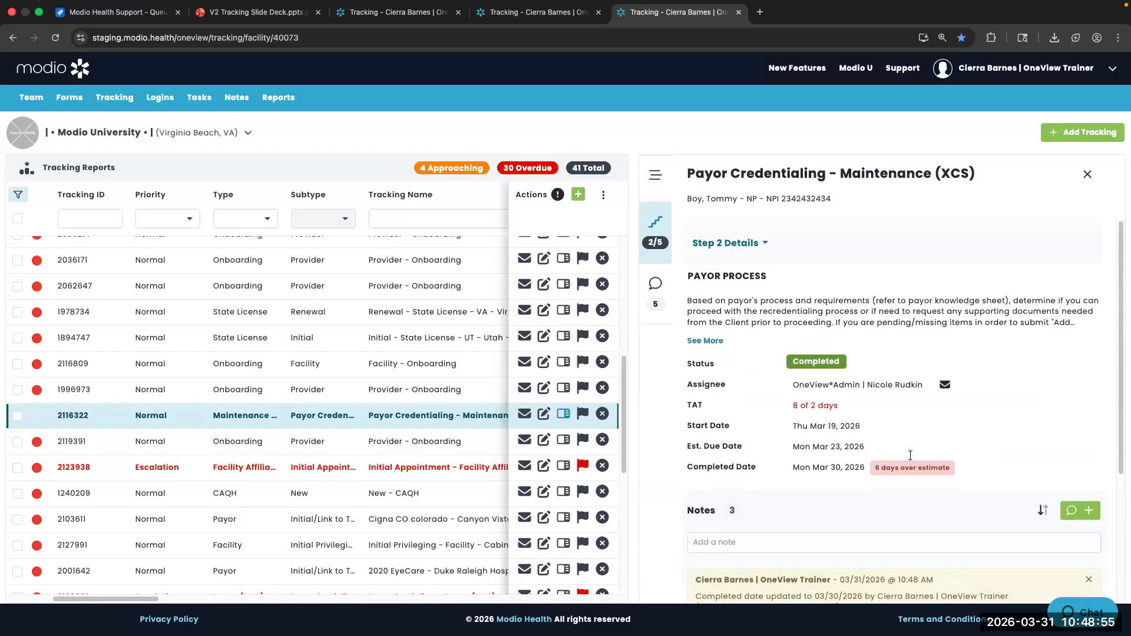
left_click(1086, 175)
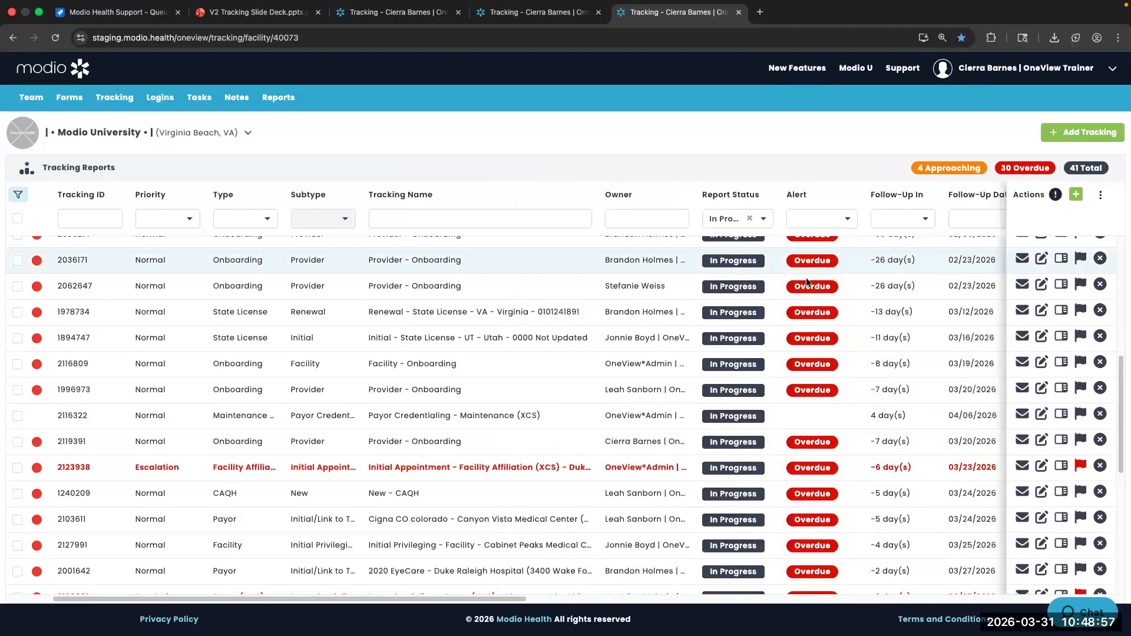
scroll(806, 277, "down", 1)
scroll(806, 281, "right", 10)
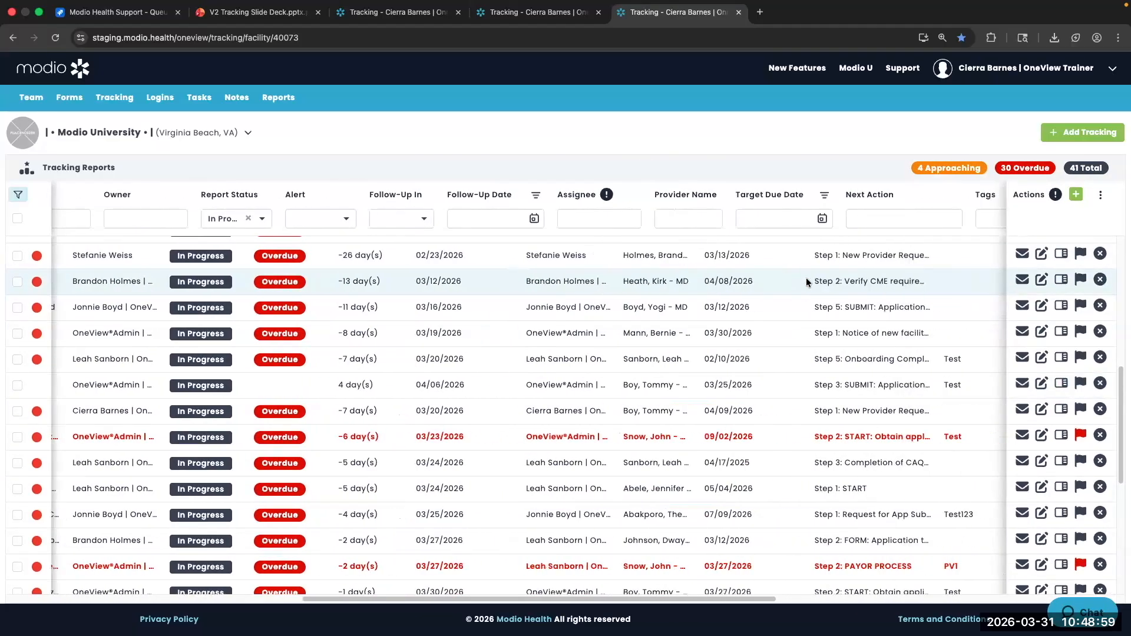